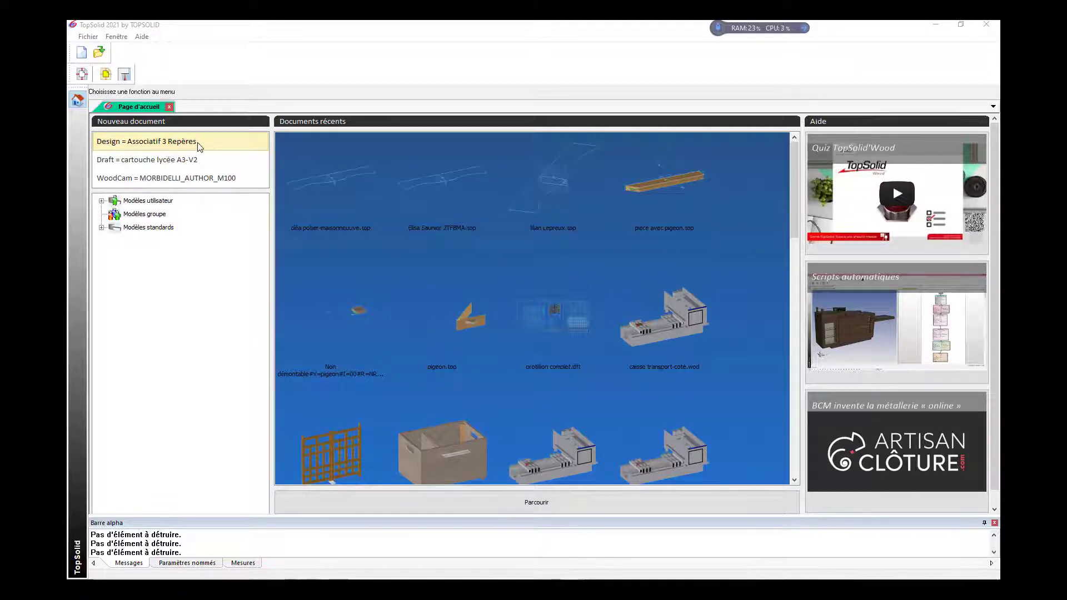
# Step: Create a Design document from the Associatif 3 Repères template and start a contour with a horizontal base segment about 140 mm long
pyautogui.click(198, 143)
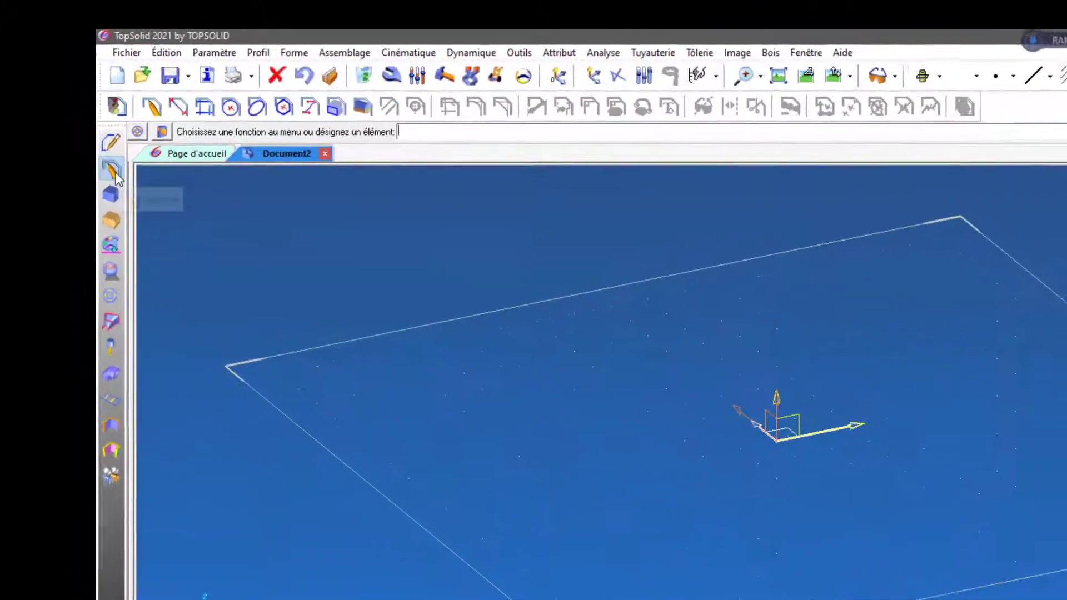
pyautogui.click(80, 121)
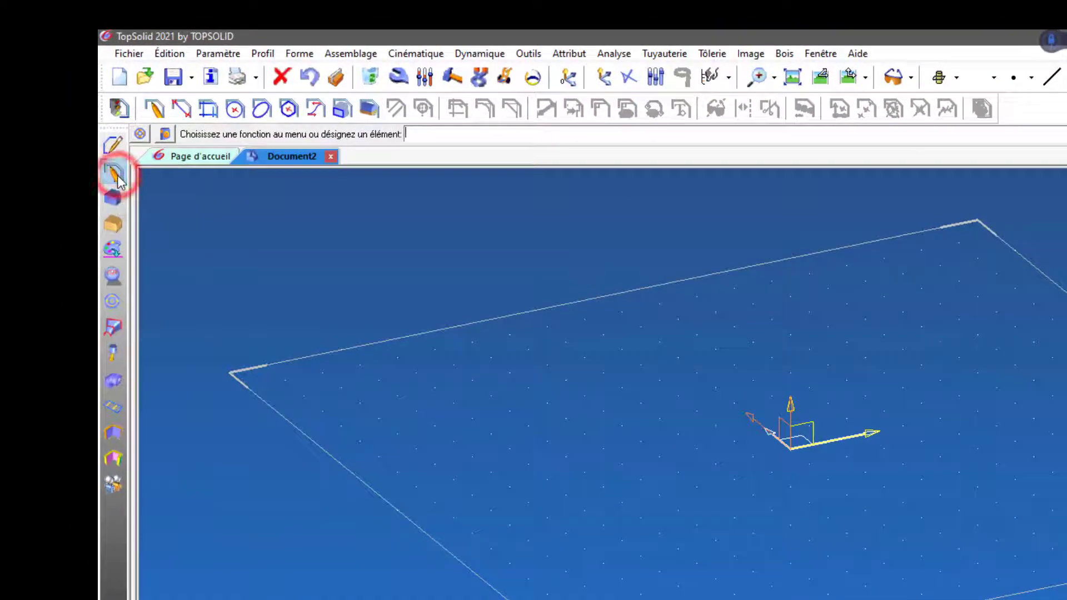
pyautogui.click(156, 110)
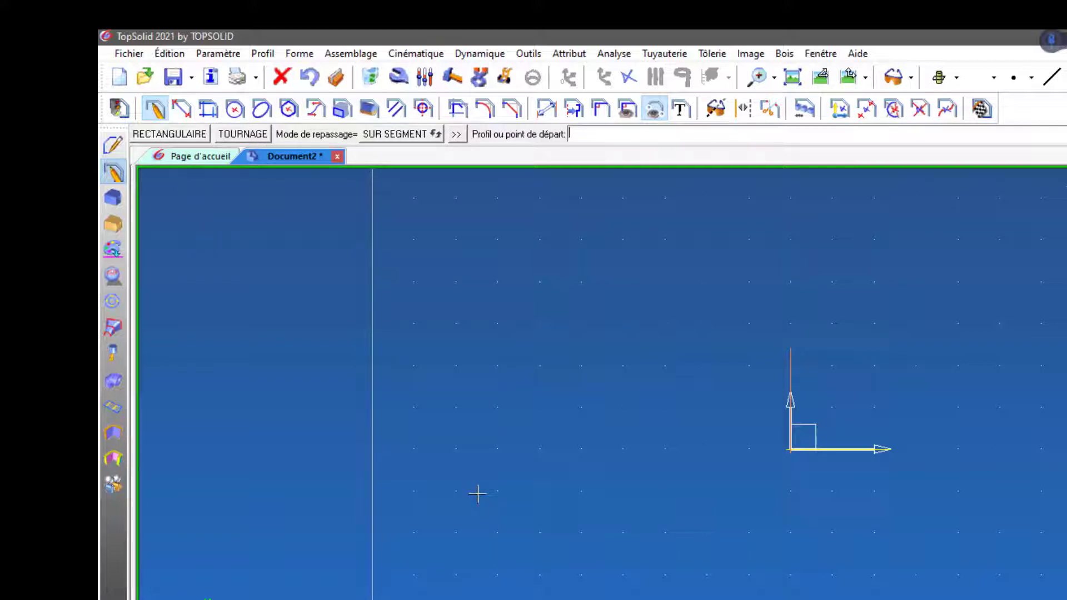
pyautogui.scroll(-3, 477, 493)
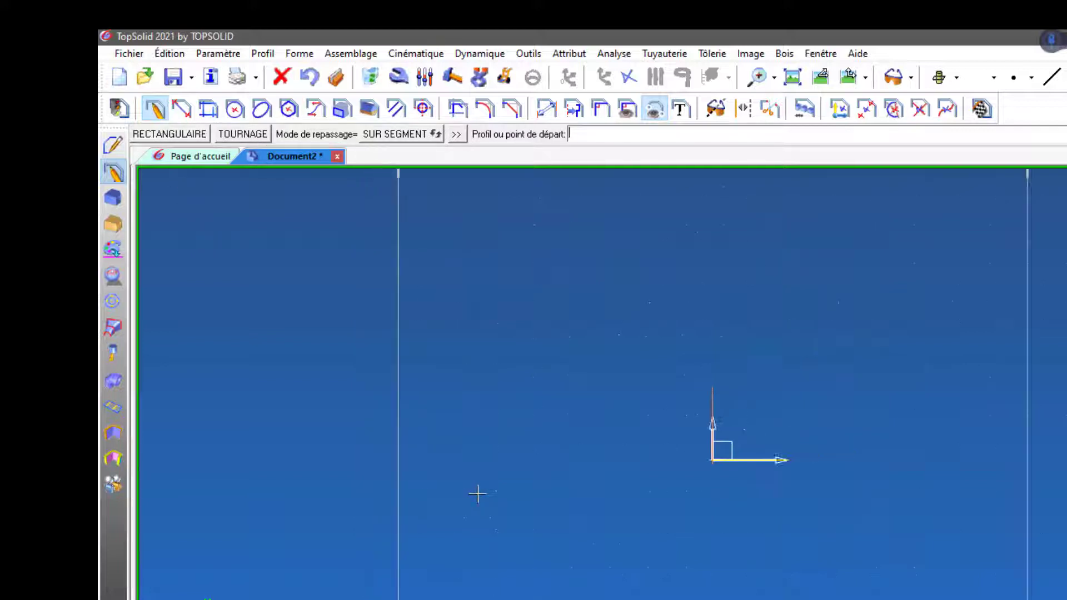
pyautogui.click(404, 377)
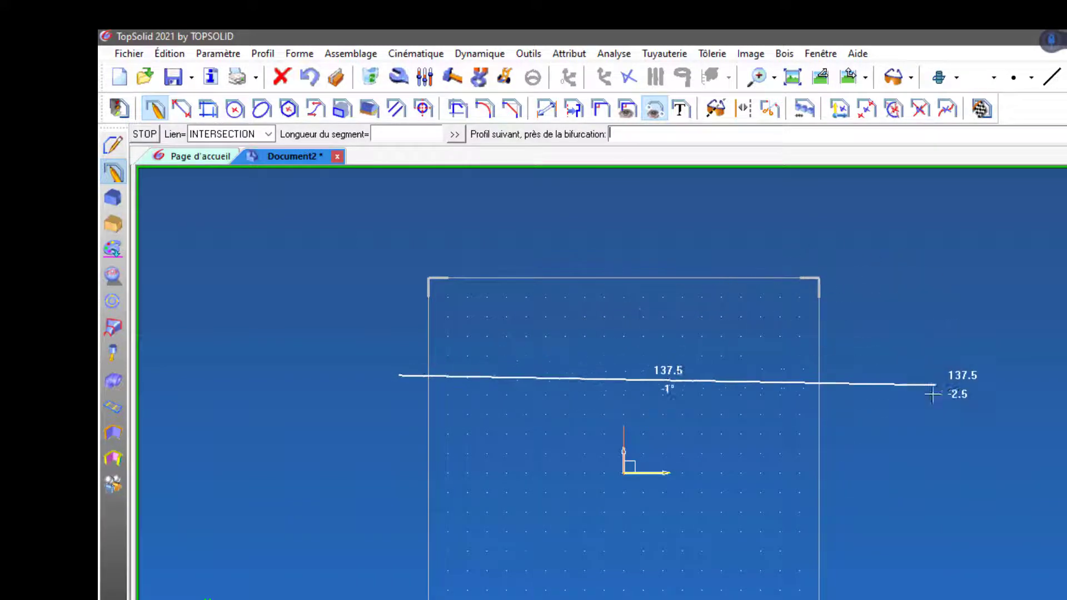
pyautogui.click(956, 375)
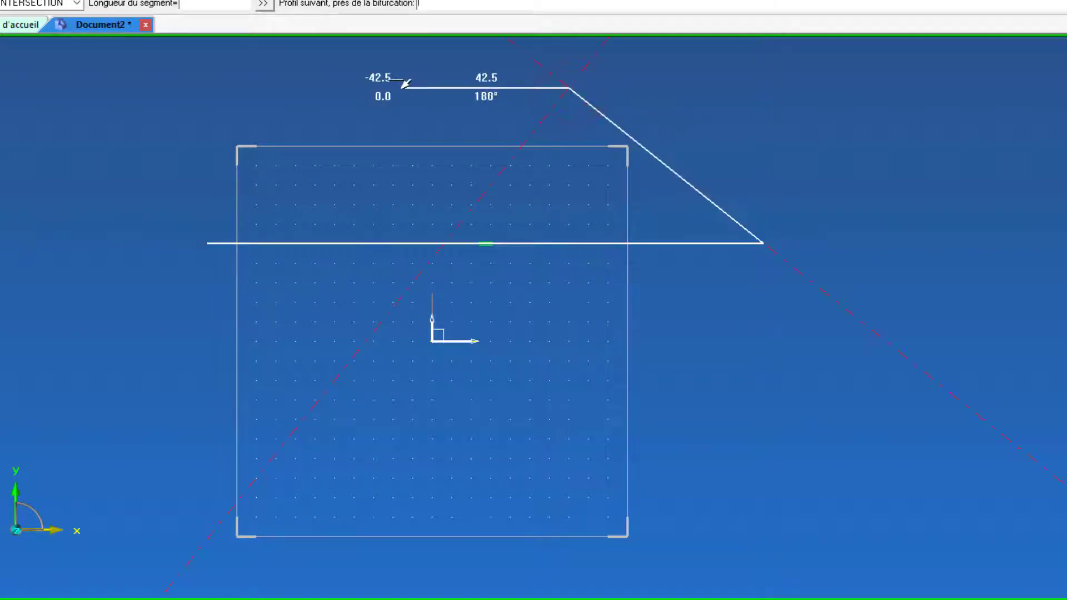
# Step: Continue the contour with a slanted right side and a V-shaped notch whose two upper points are aligned horizontally
pyautogui.scroll(-3, 610, 201)
pyautogui.scroll(3, 610, 201)
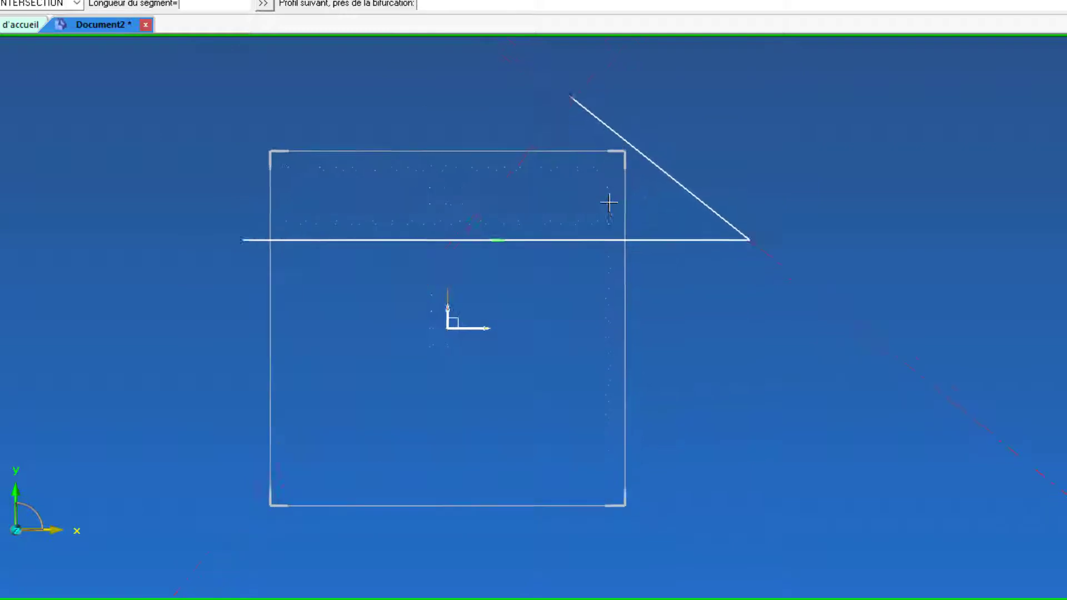
pyautogui.scroll(-3, 607, 227)
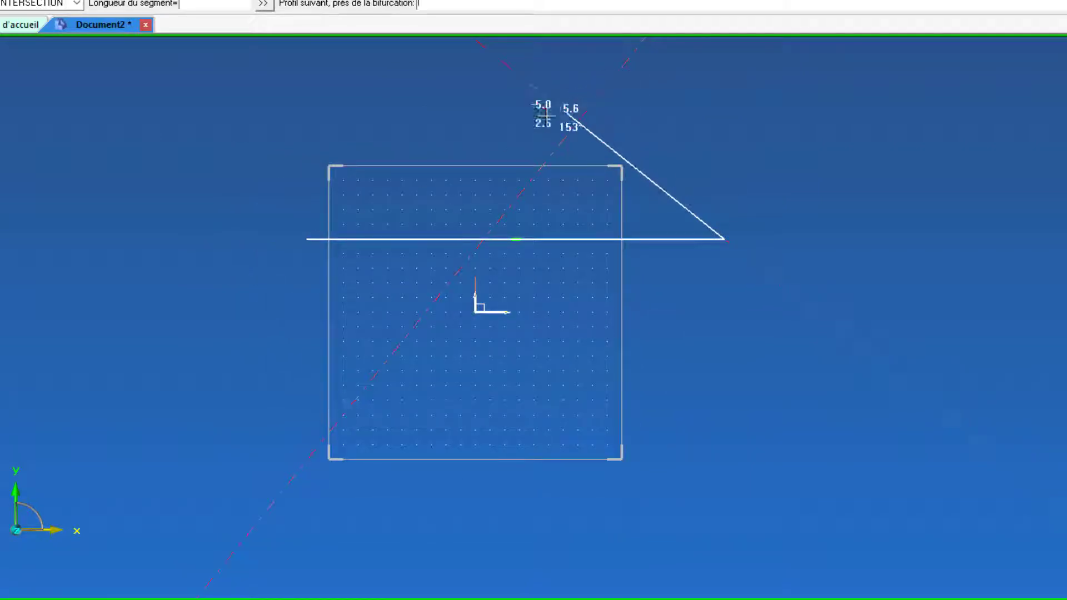
pyautogui.click(579, 121)
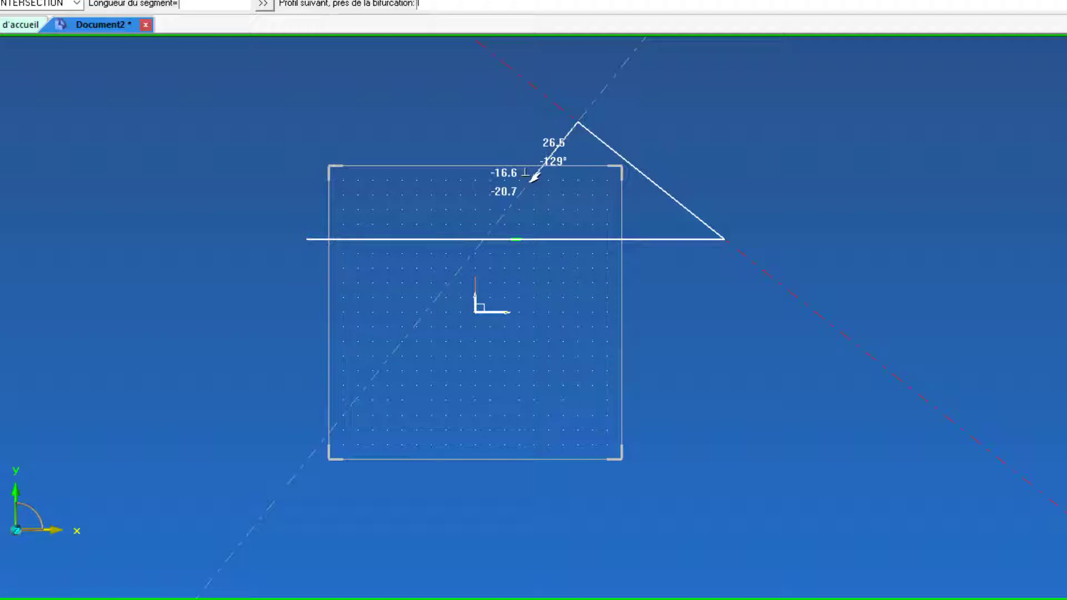
pyautogui.click(530, 181)
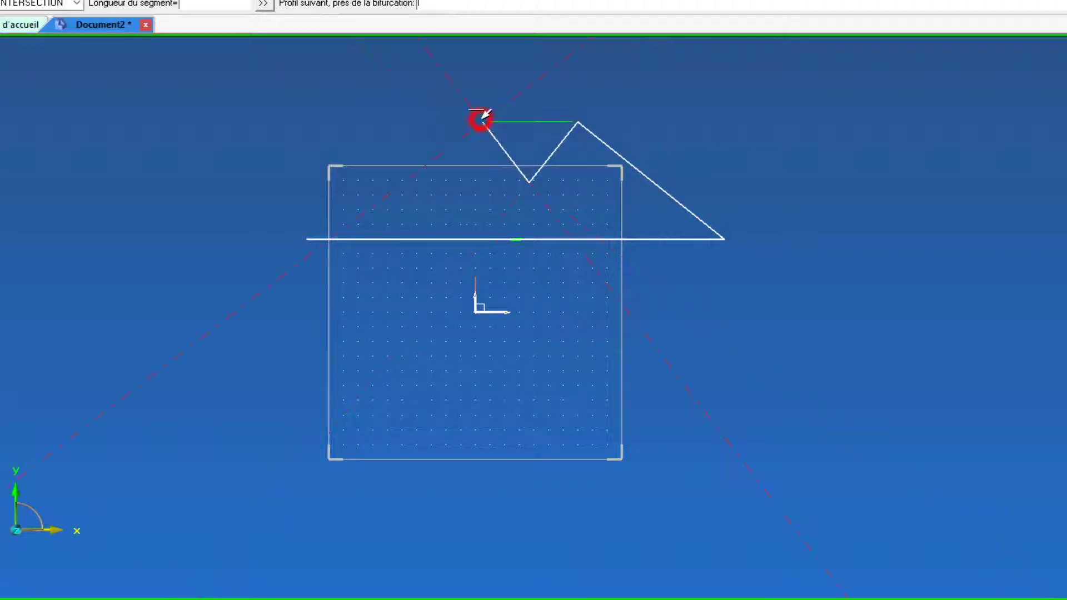
pyautogui.scroll(6, 481, 119)
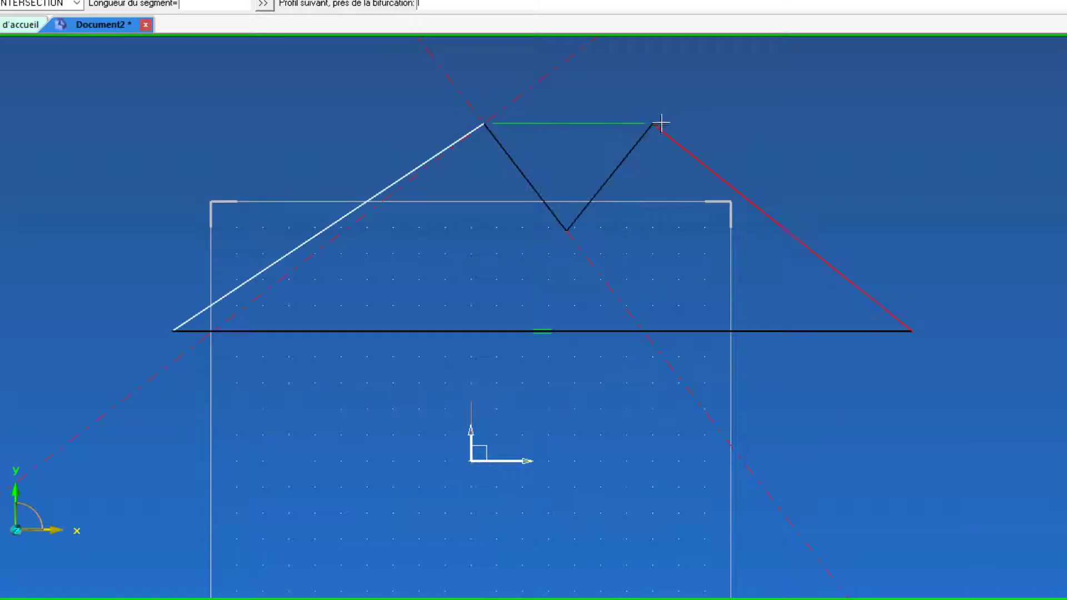
pyautogui.click(654, 122)
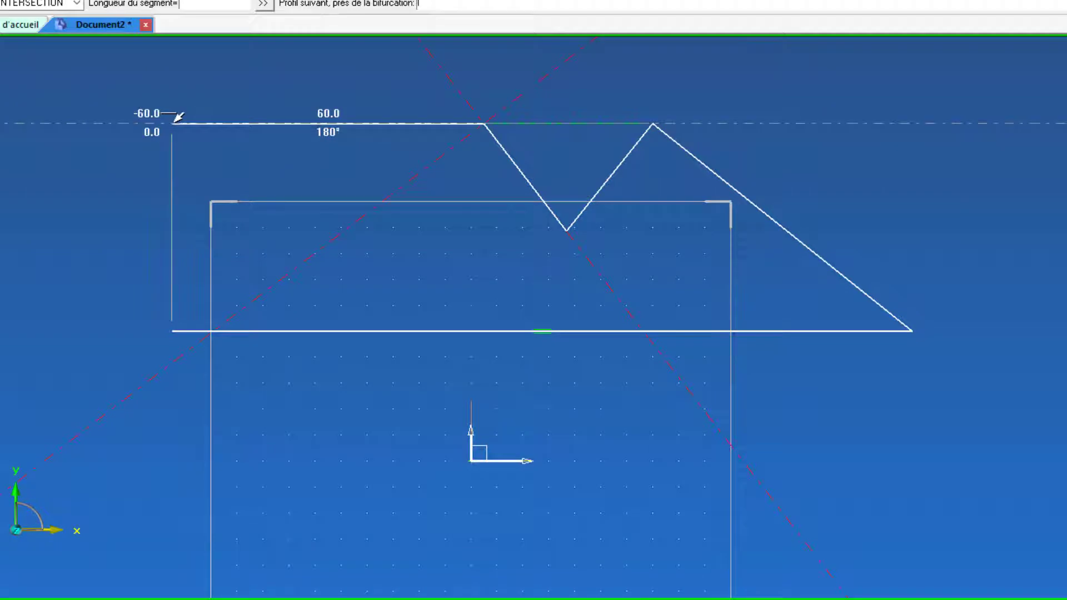
# Step: Close the contour with a 60 mm horizontal top segment aligned above the start point and a vertical left side
pyautogui.click(174, 121)
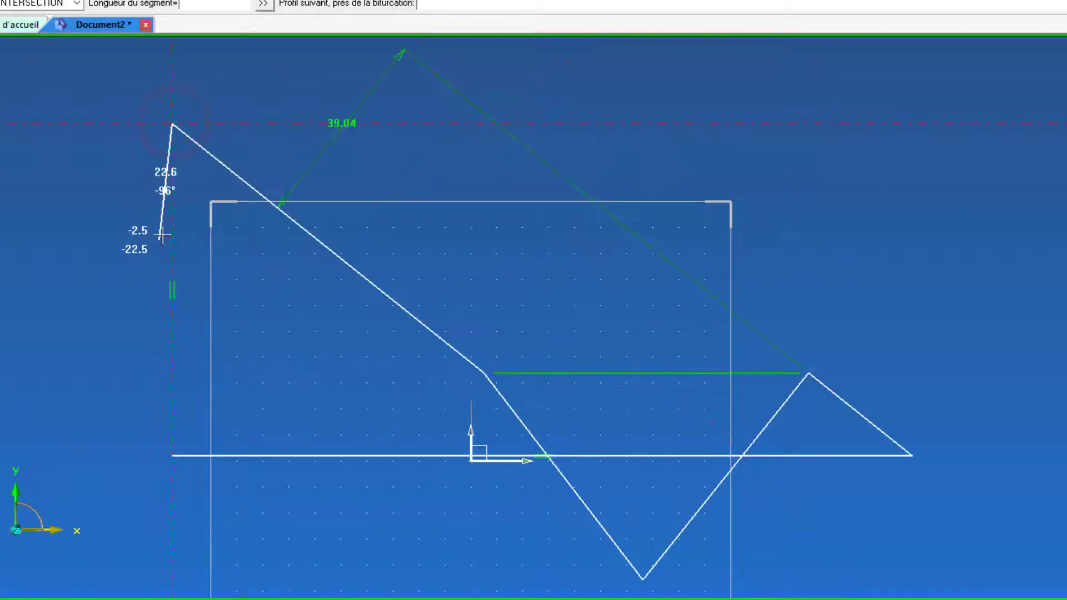
pyautogui.hotkey('ctrl', 'z')
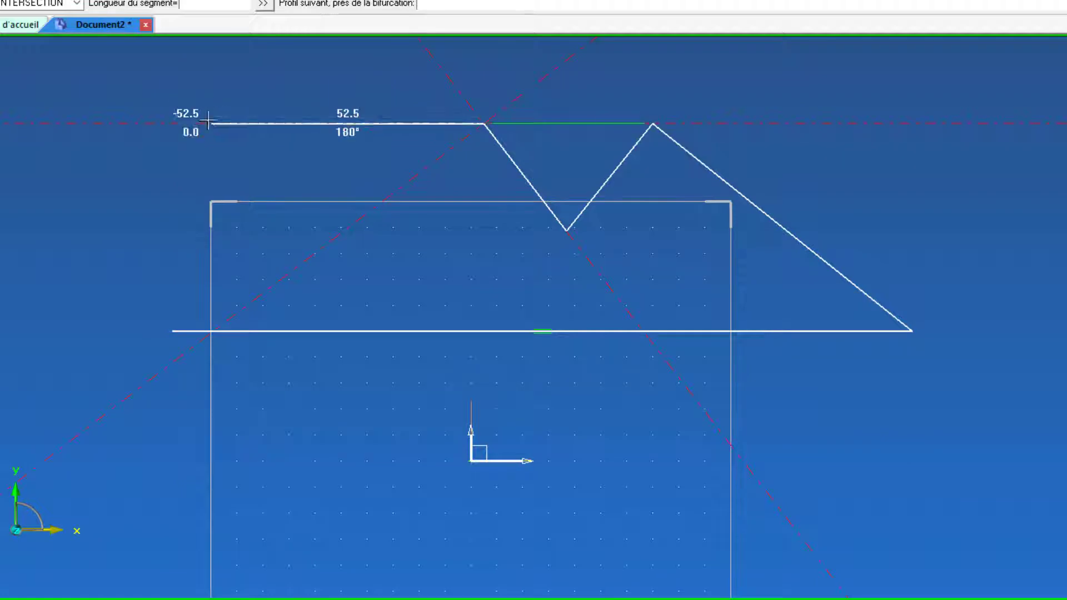
pyautogui.click(173, 122)
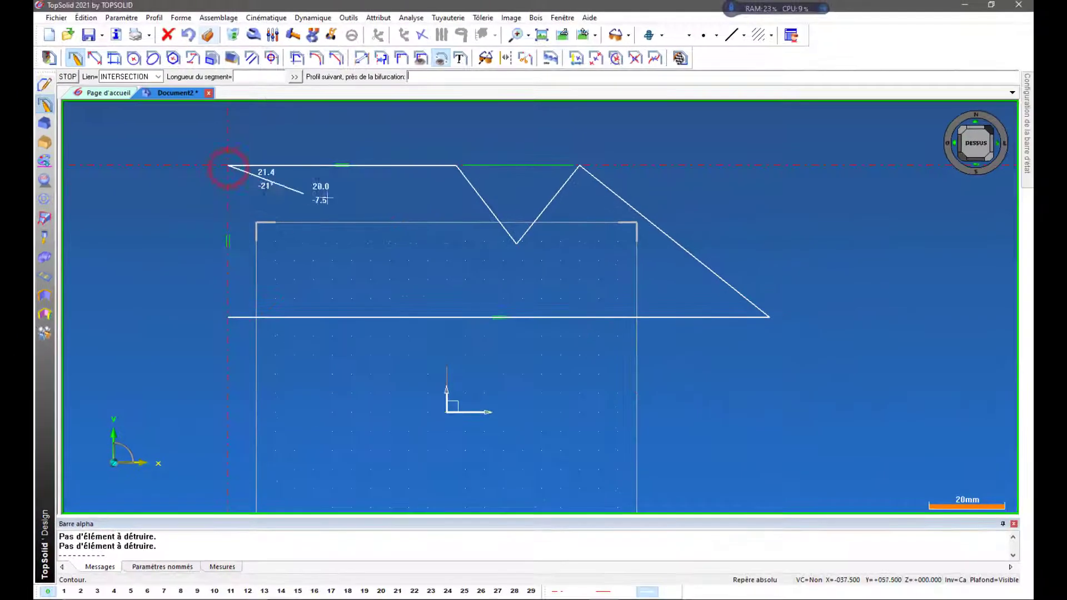
pyautogui.click(229, 317)
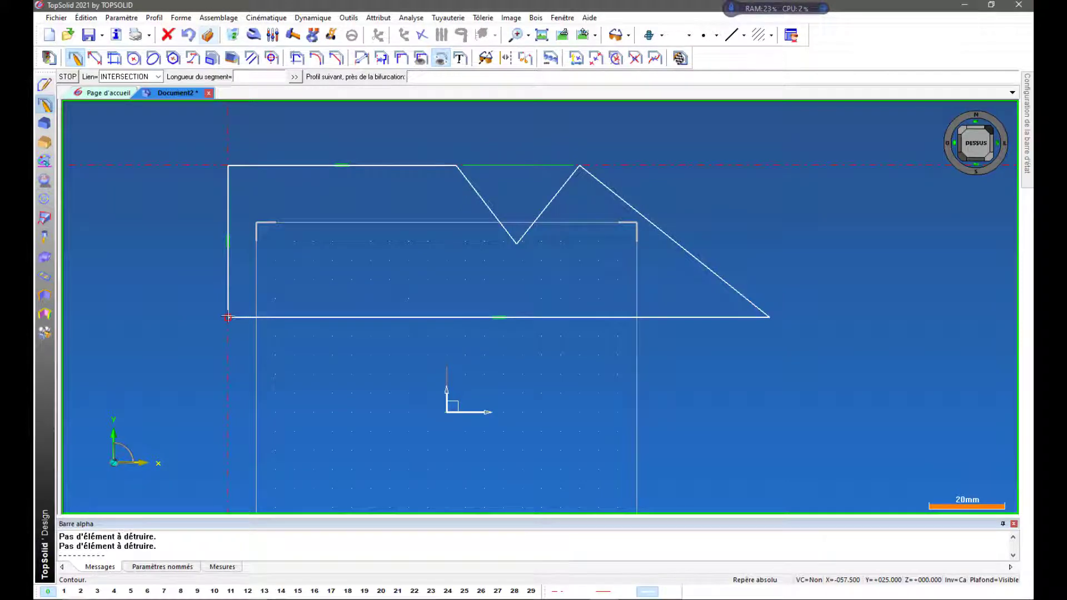
pyautogui.click(228, 317)
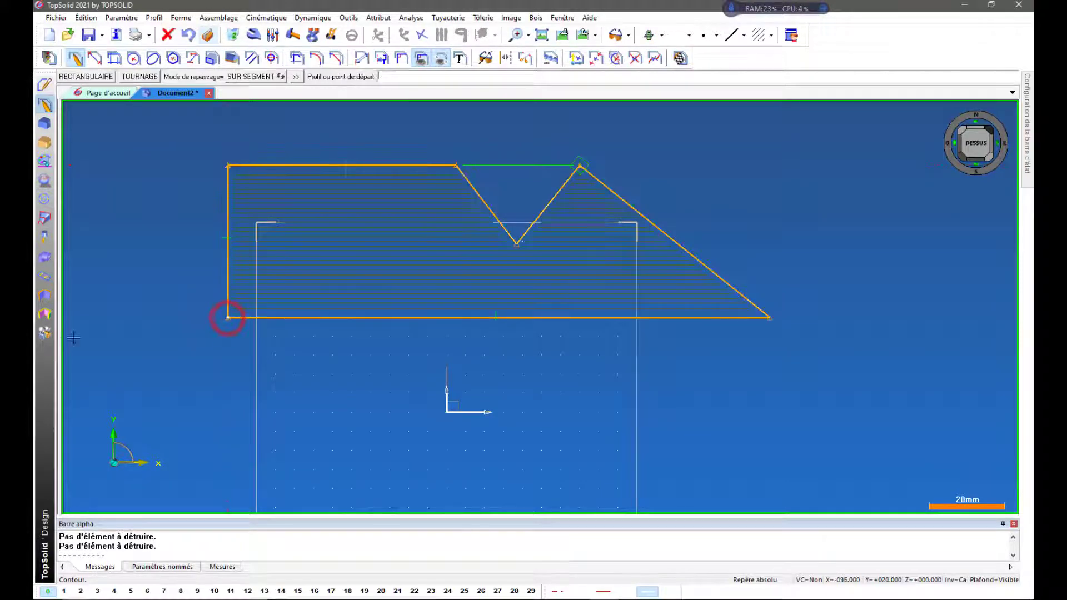
# Step: Begin a second contour above the first one with six connected segments at free angles
pyautogui.scroll(-2, 392, 379)
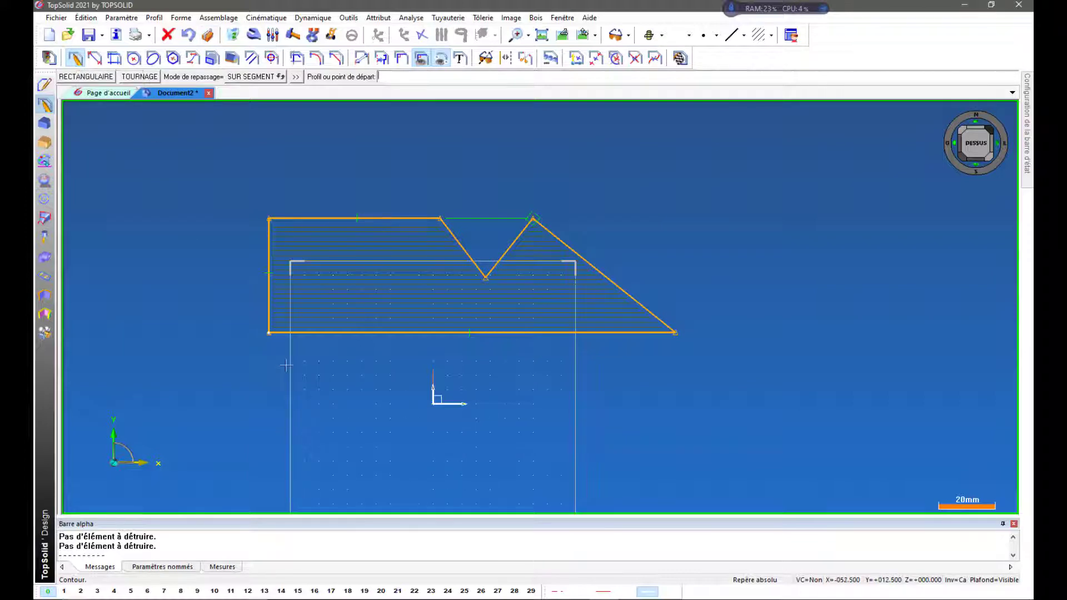
pyautogui.scroll(-2, 294, 370)
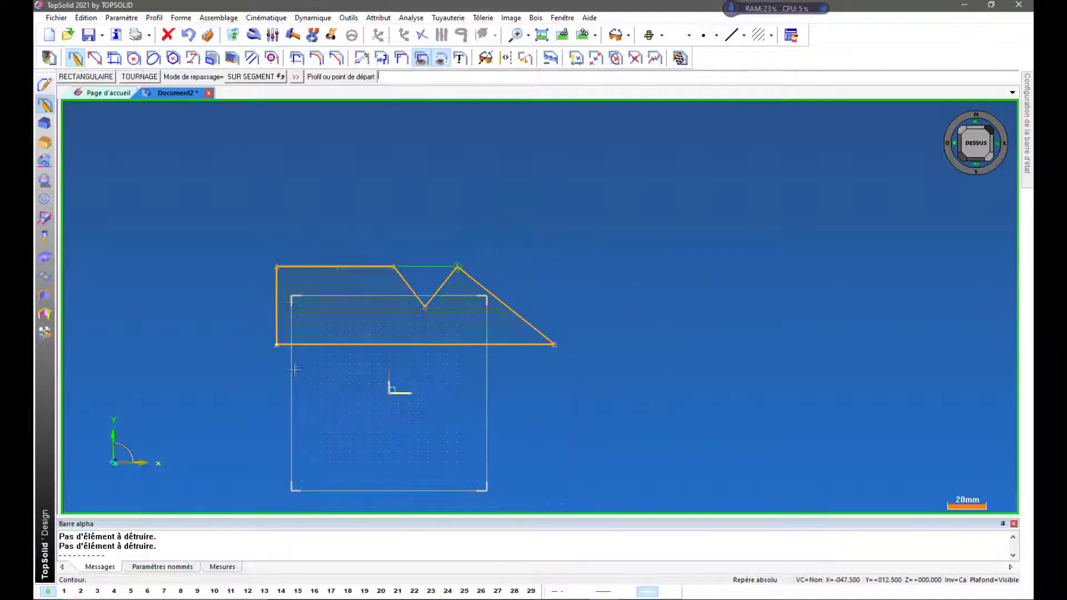
pyautogui.click(78, 60)
pyautogui.scroll(-2, 402, 414)
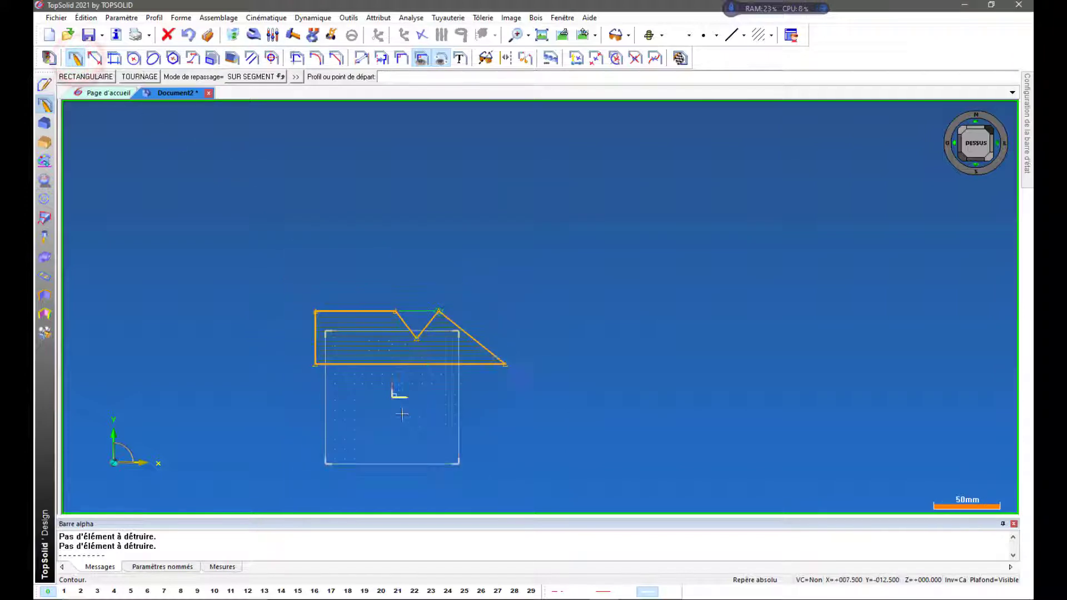
pyautogui.click(308, 208)
pyautogui.click(578, 204)
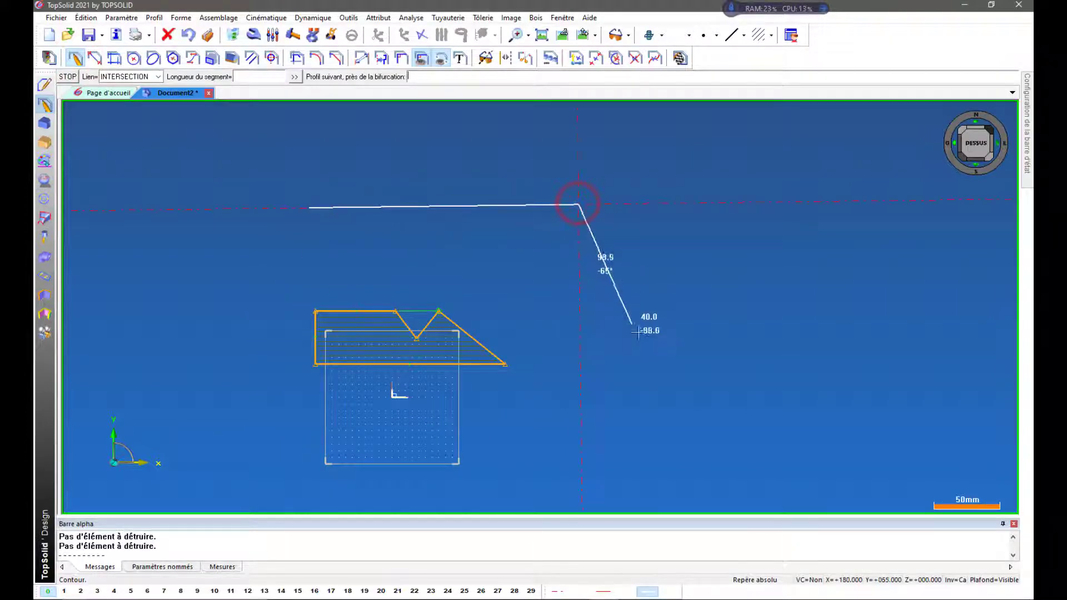
pyautogui.click(645, 344)
pyautogui.click(855, 340)
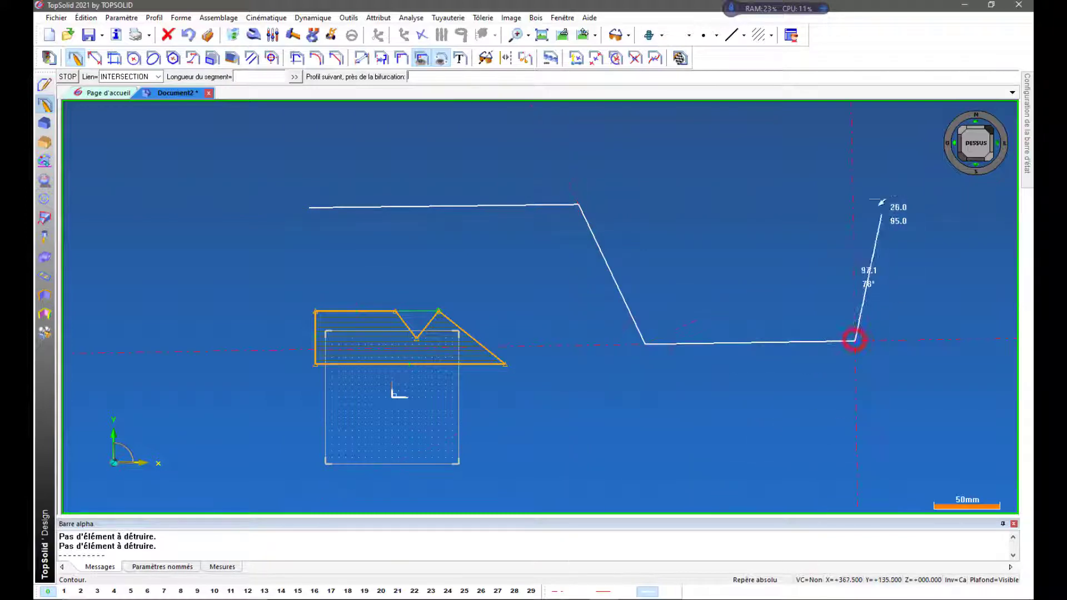
pyautogui.click(858, 167)
pyautogui.click(654, 137)
pyautogui.click(349, 131)
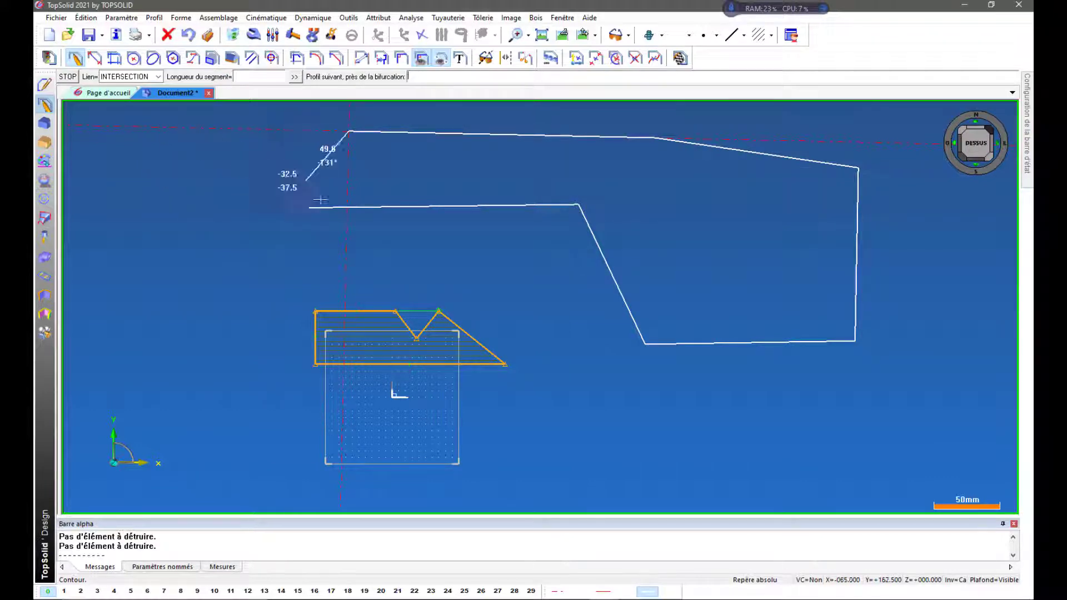
# Step: Extend the second contour with stepped horizontal and vertical segments using the AXES (Z) link, ending to the right of the existing shape
pyautogui.scroll(-3, 360, 287)
pyautogui.scroll(-2, 386, 328)
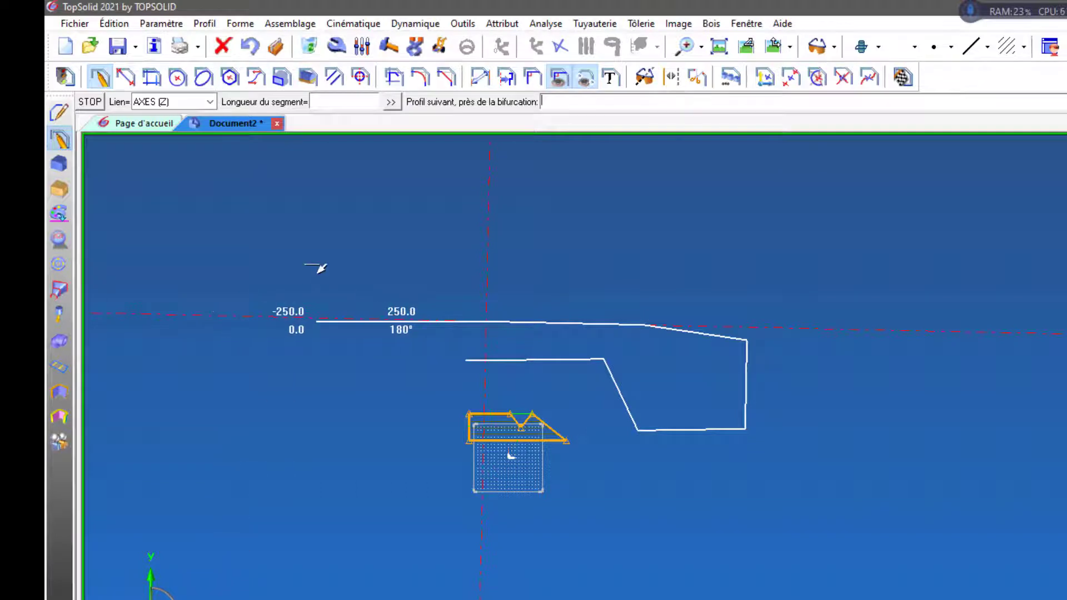
pyautogui.click(300, 310)
pyautogui.click(300, 180)
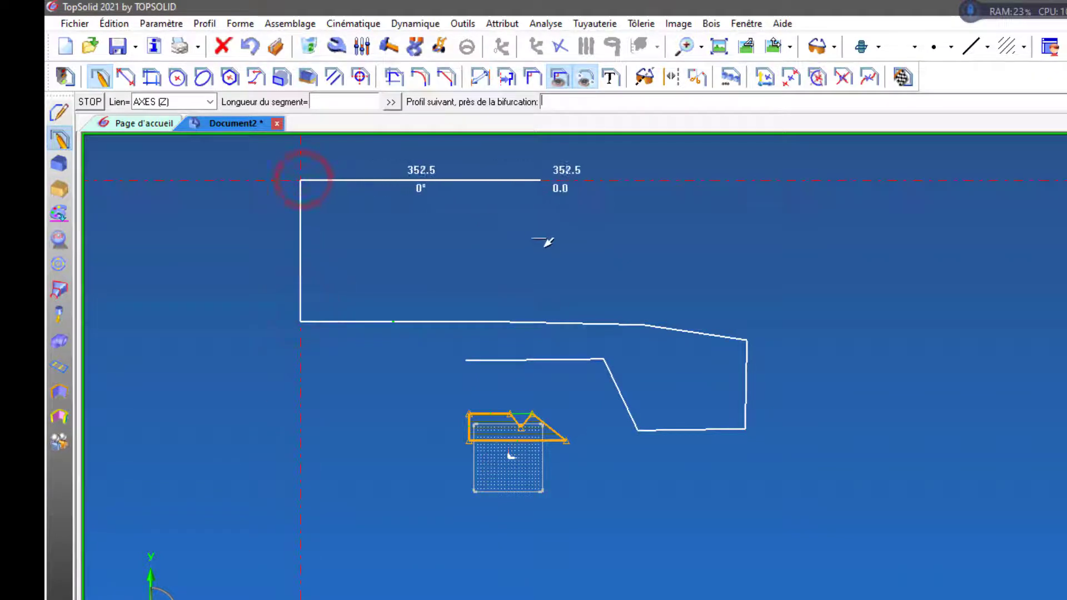
pyautogui.click(577, 180)
pyautogui.click(577, 299)
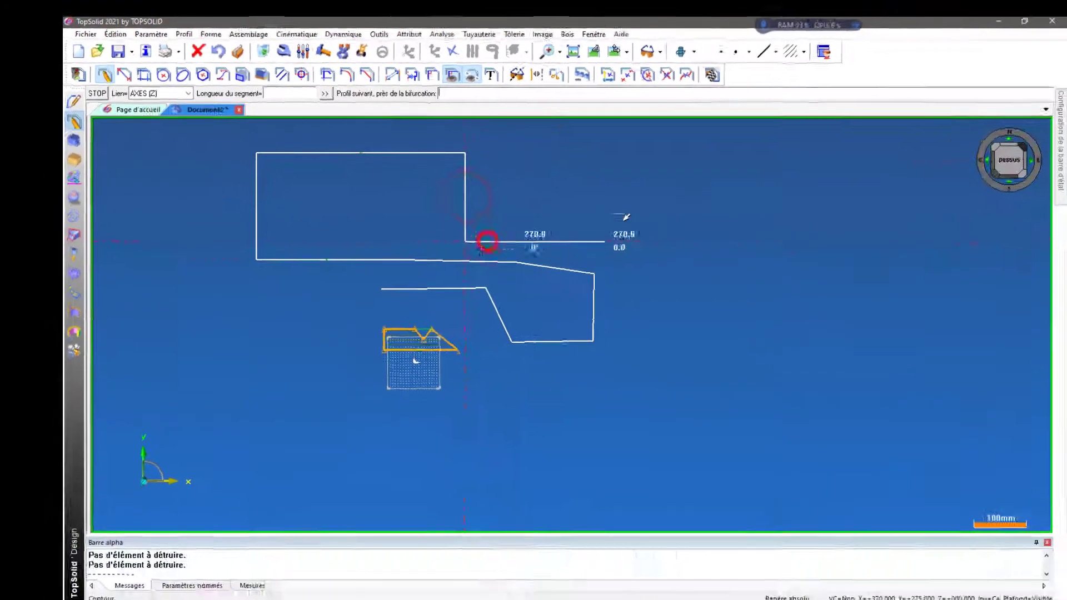
pyautogui.click(865, 299)
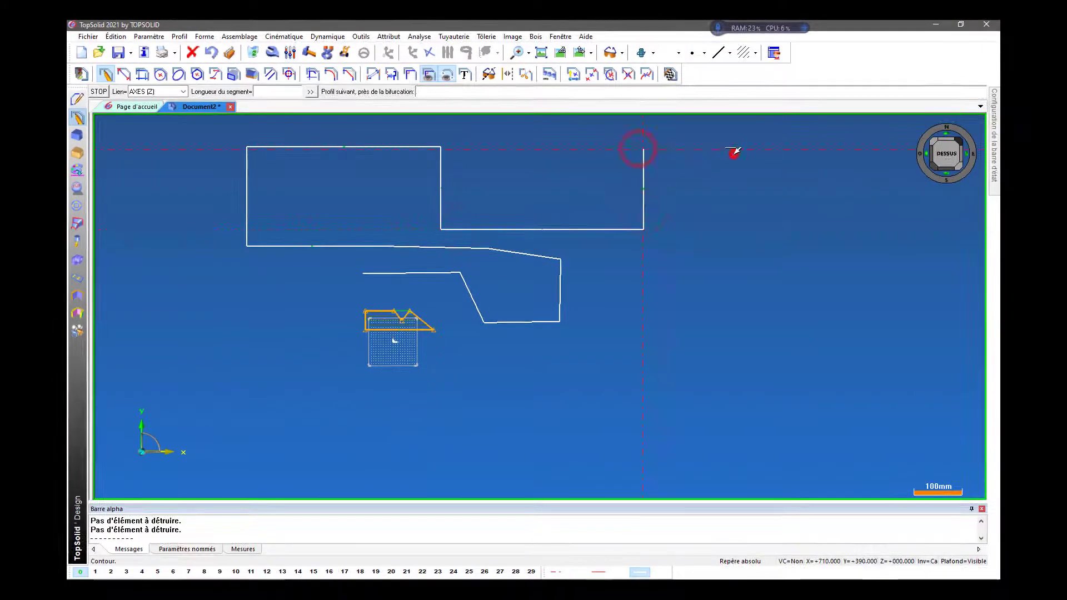
pyautogui.click(734, 149)
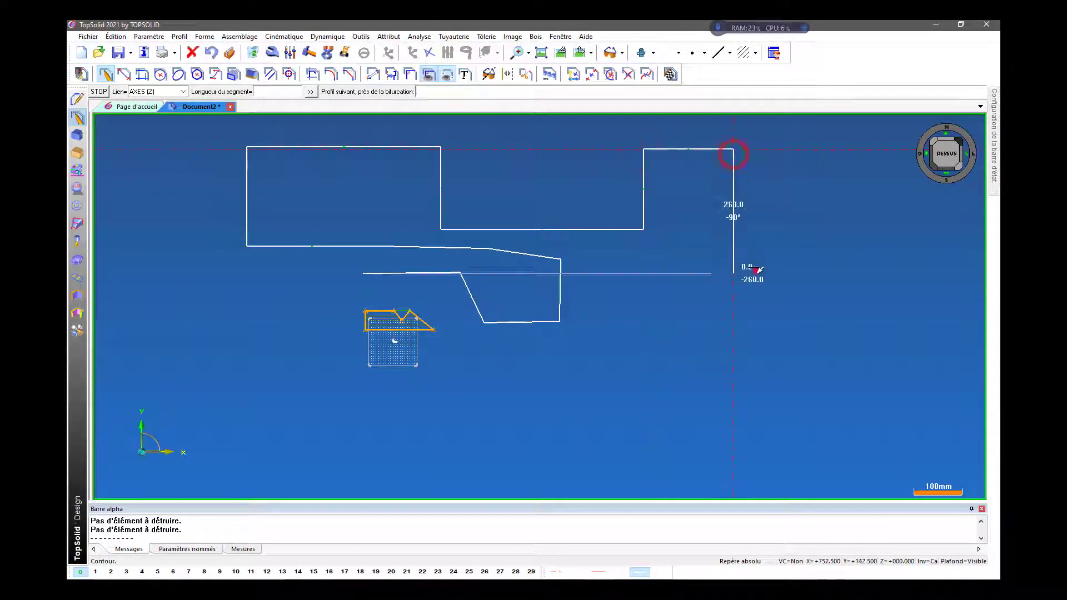
pyautogui.click(734, 274)
pyautogui.click(890, 273)
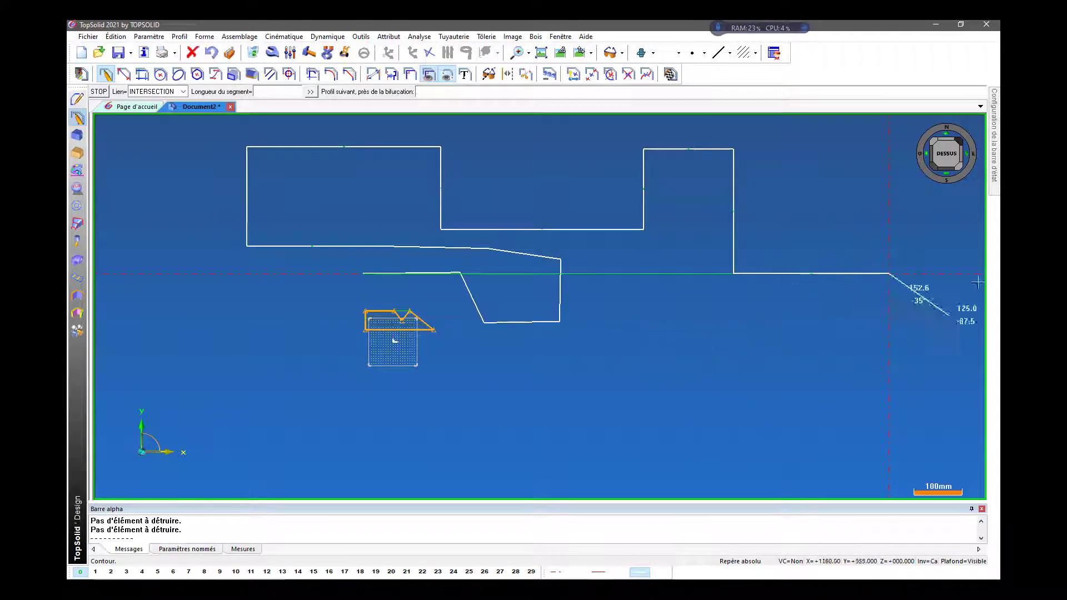
# Step: Add five free-angle segments with the INTERSECTION link and finish the second contour as an open profile without limits
pyautogui.click(804, 350)
pyautogui.click(829, 429)
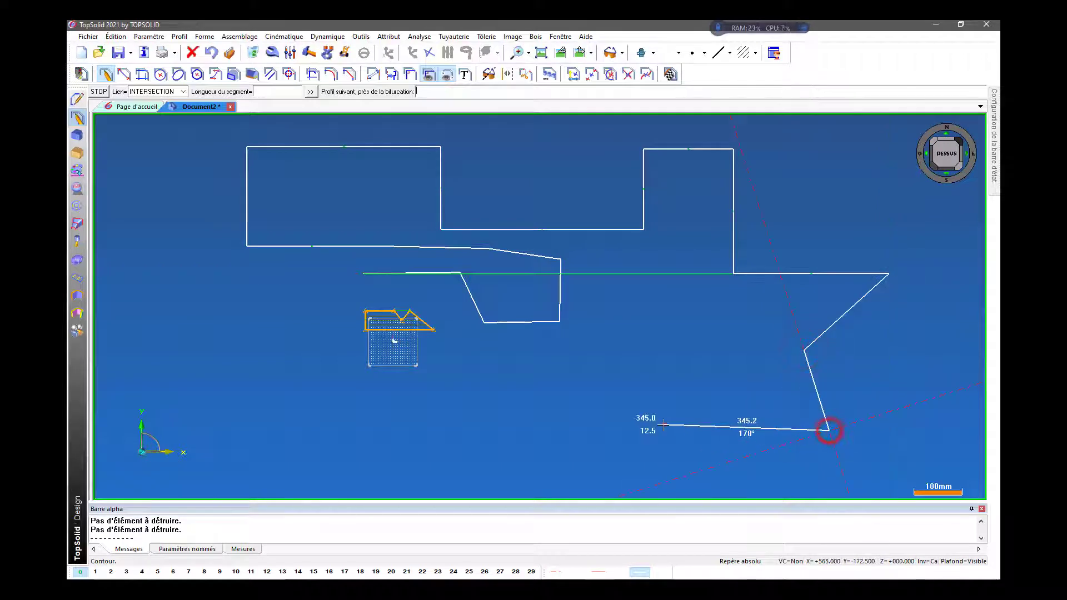
pyautogui.click(664, 424)
pyautogui.click(653, 317)
pyautogui.click(588, 381)
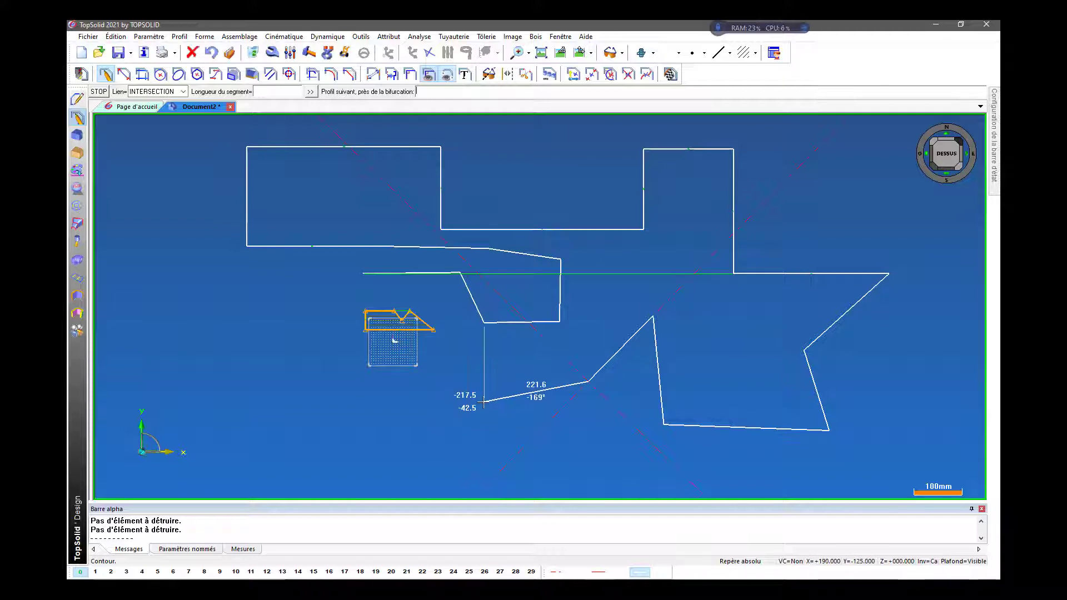
pyautogui.middleClick(526, 416)
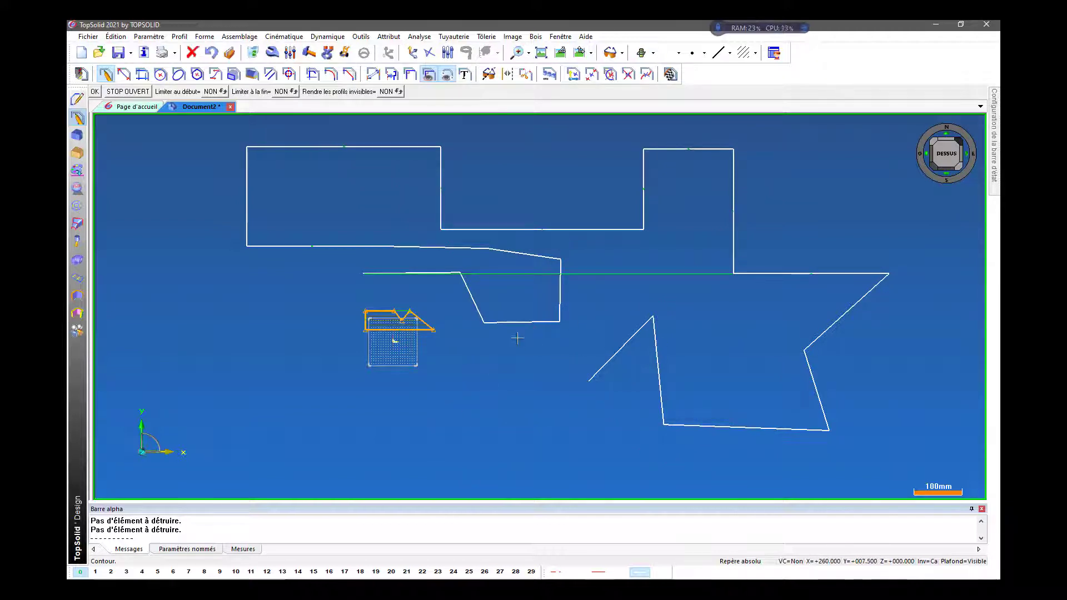
pyautogui.click(94, 92)
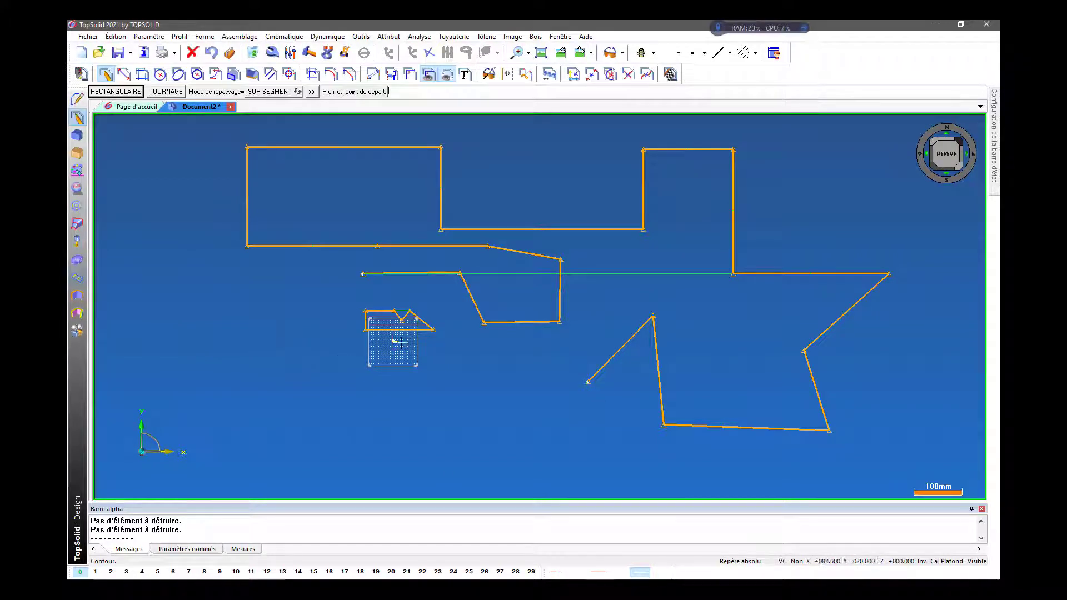
# Step: Delete all existing contours together by enclosing them in a selection window, keeping the SEGMENT deletion mode
pyautogui.scroll(-2, 292, 224)
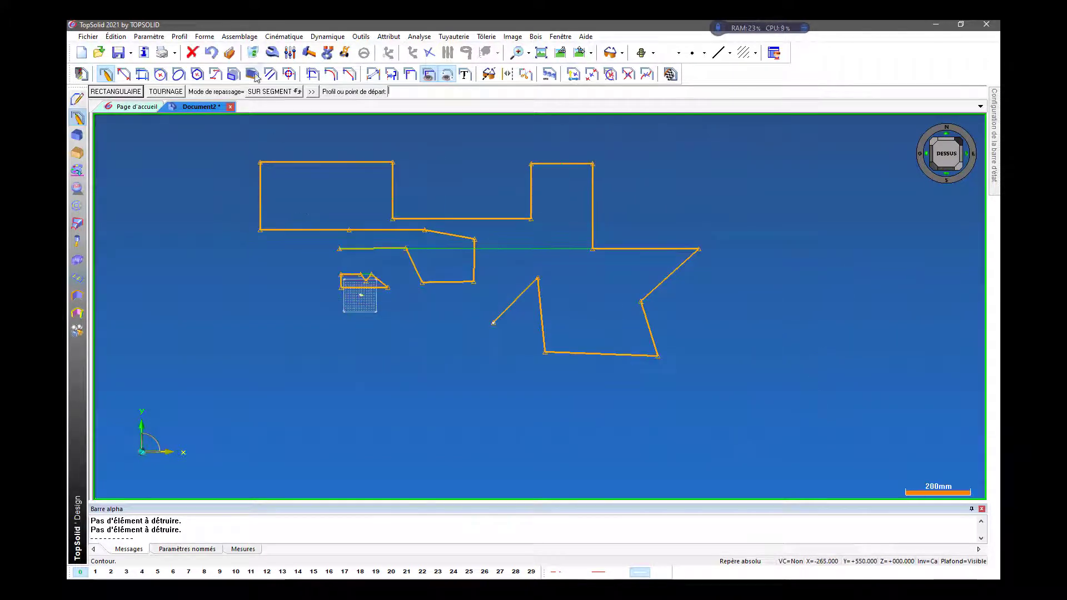
pyautogui.click(254, 51)
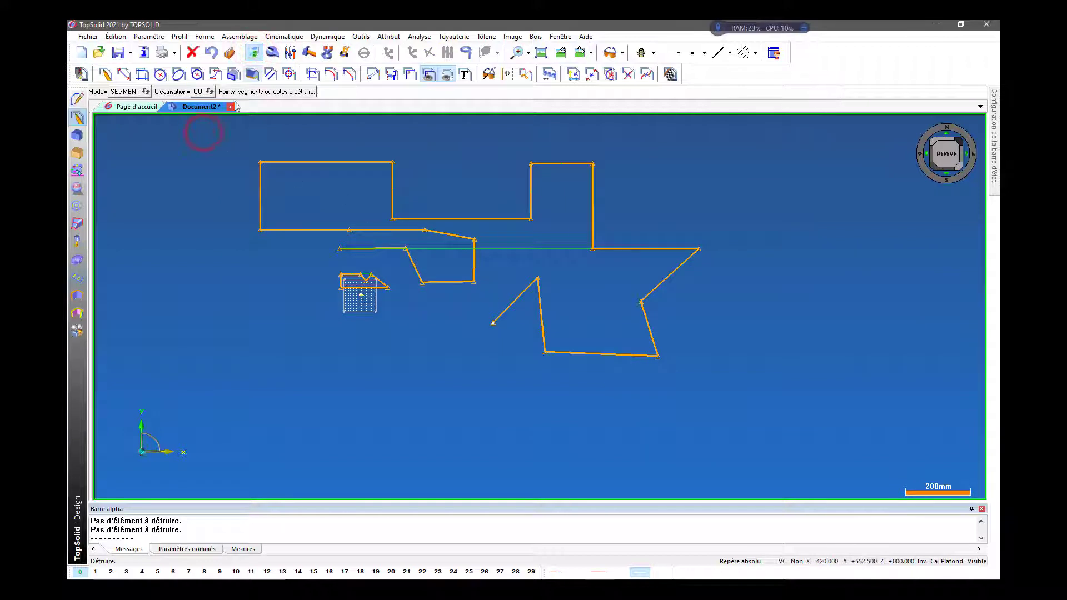
pyautogui.moveTo(234, 124)
pyautogui.mouseDown()
pyautogui.moveTo(691, 359)
pyautogui.moveTo(645, 422)
pyautogui.mouseUp()
pyautogui.scroll(-1, 644, 422)
pyautogui.scroll(3, 317, 232)
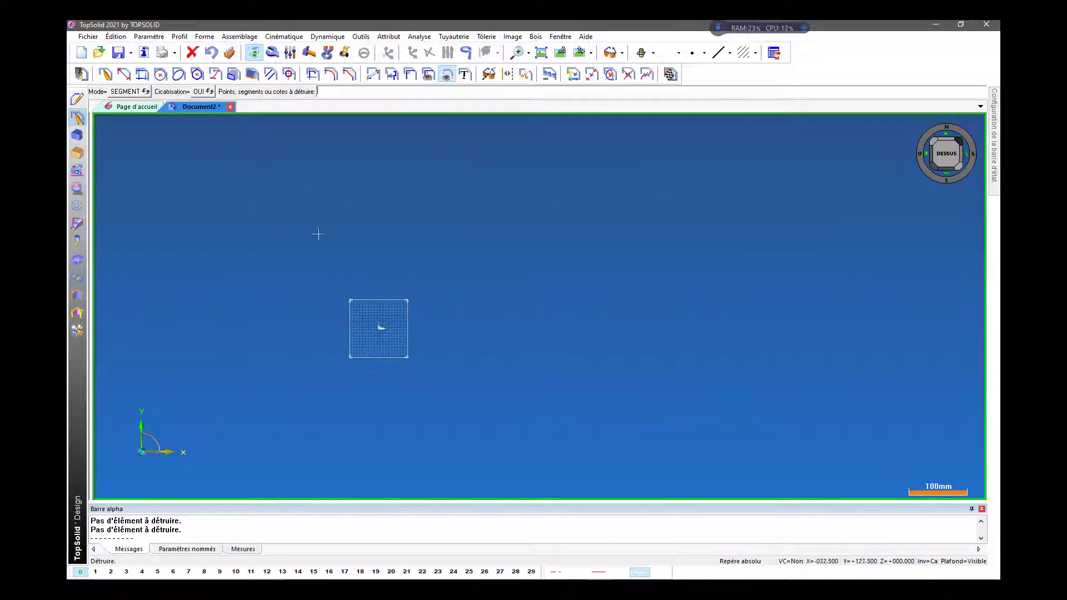
# Step: Begin a new contour with a nearly horizontal segment above the origin and continue it with a TANGENT (A) arc of about 129 mm radius
pyautogui.click(104, 74)
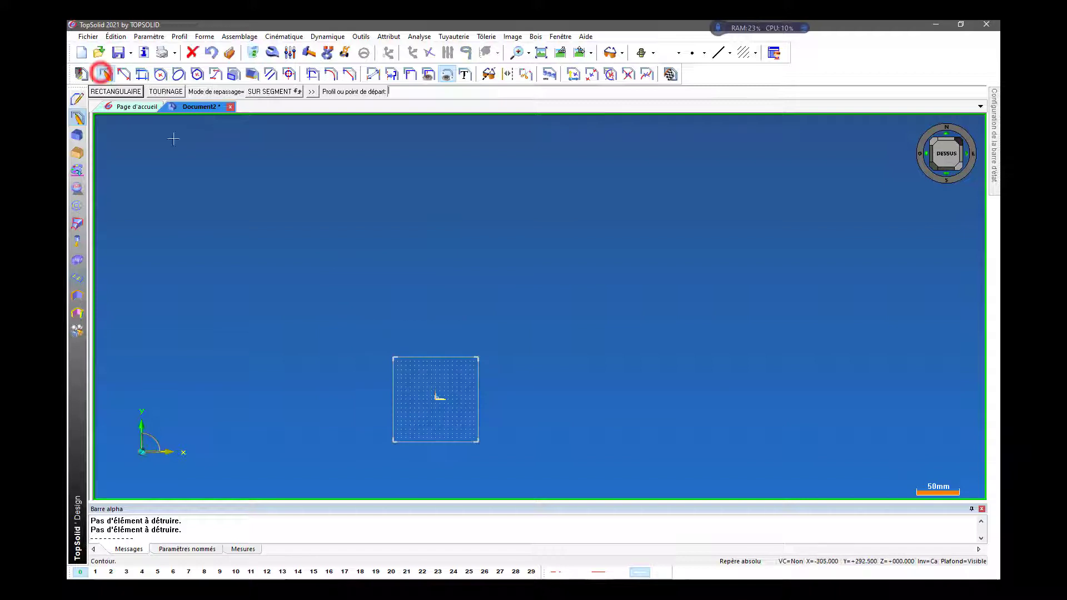
pyautogui.click(275, 227)
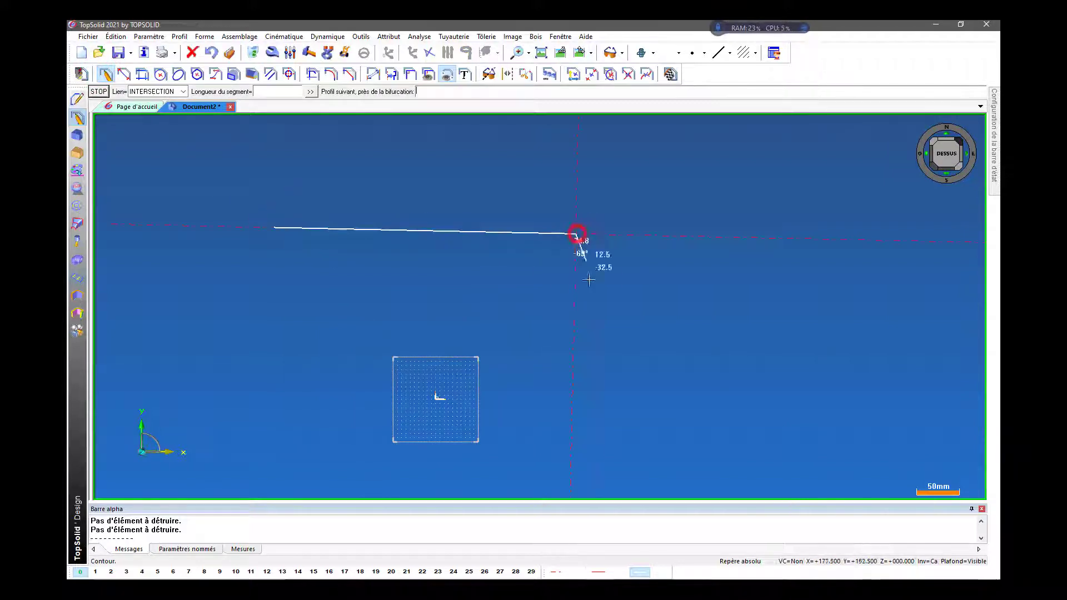
pyautogui.click(578, 234)
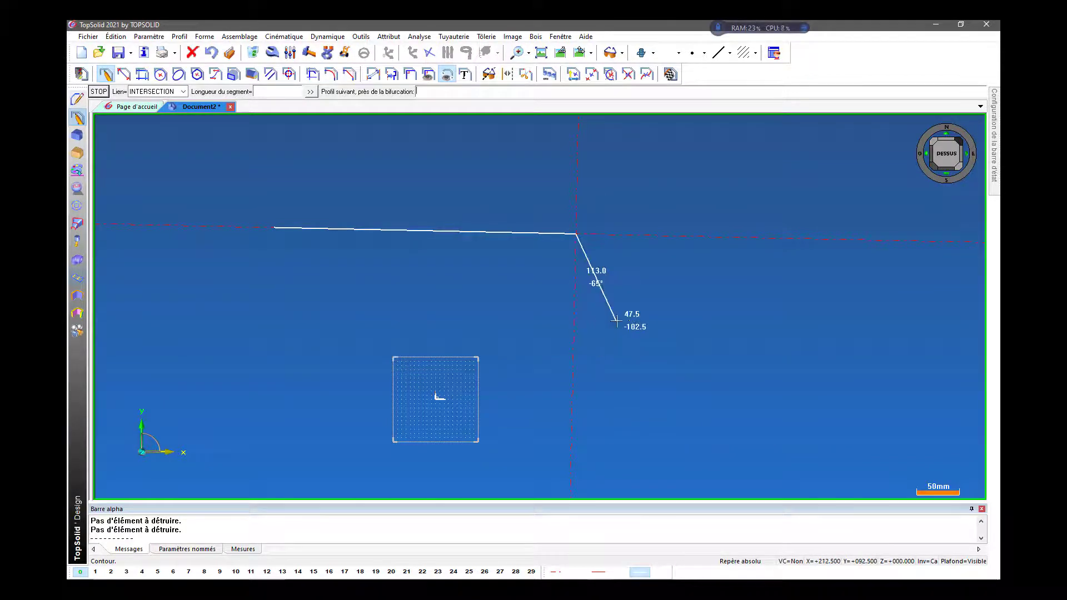
pyautogui.press('Return')
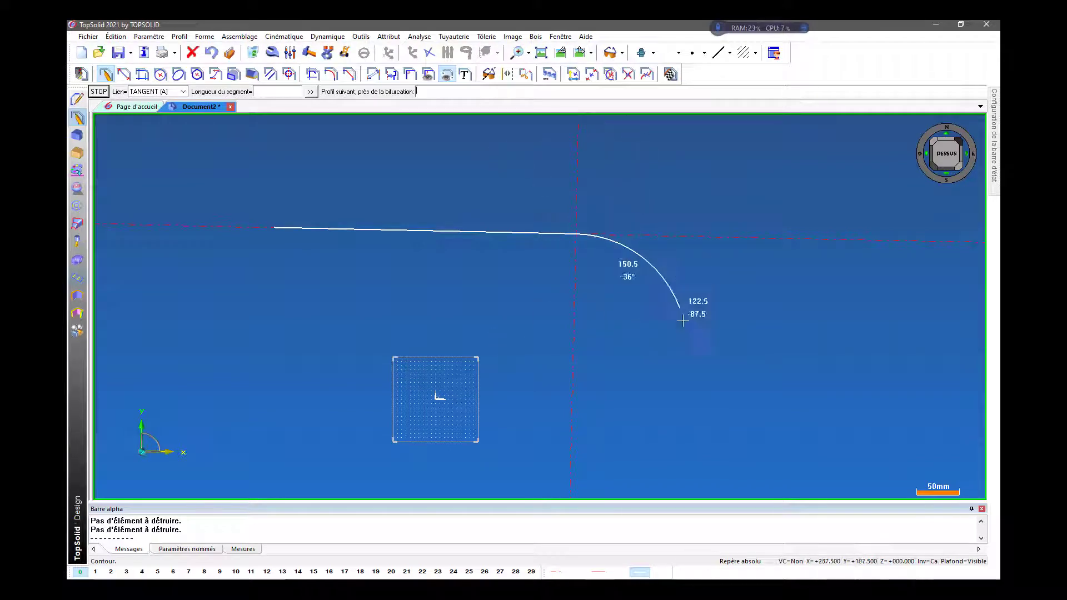
pyautogui.scroll(-1, 686, 363)
pyautogui.scroll(4, 629, 290)
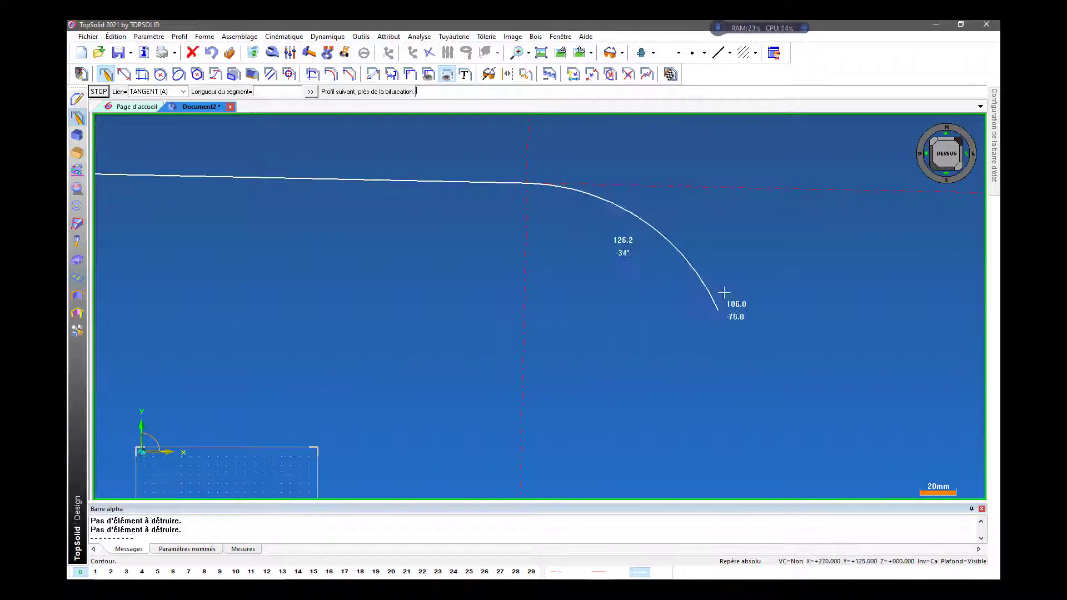
pyautogui.scroll(-1, 733, 182)
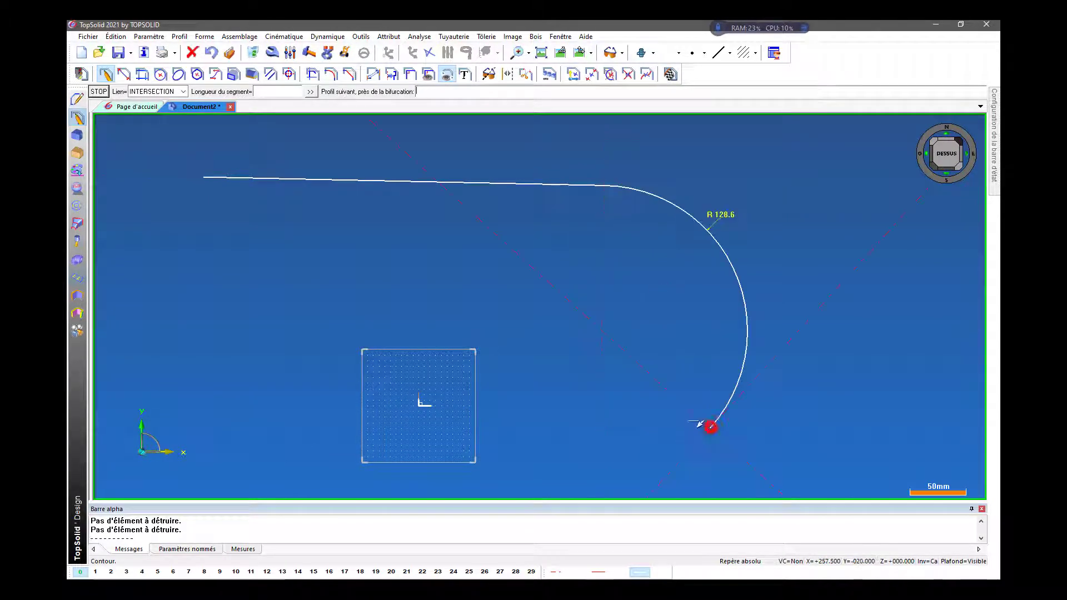
pyautogui.click(702, 425)
# Step: Close the contour at its start point with a second TANGENT (A) arc of about 260 mm radius
pyautogui.scroll(-2, 795, 167)
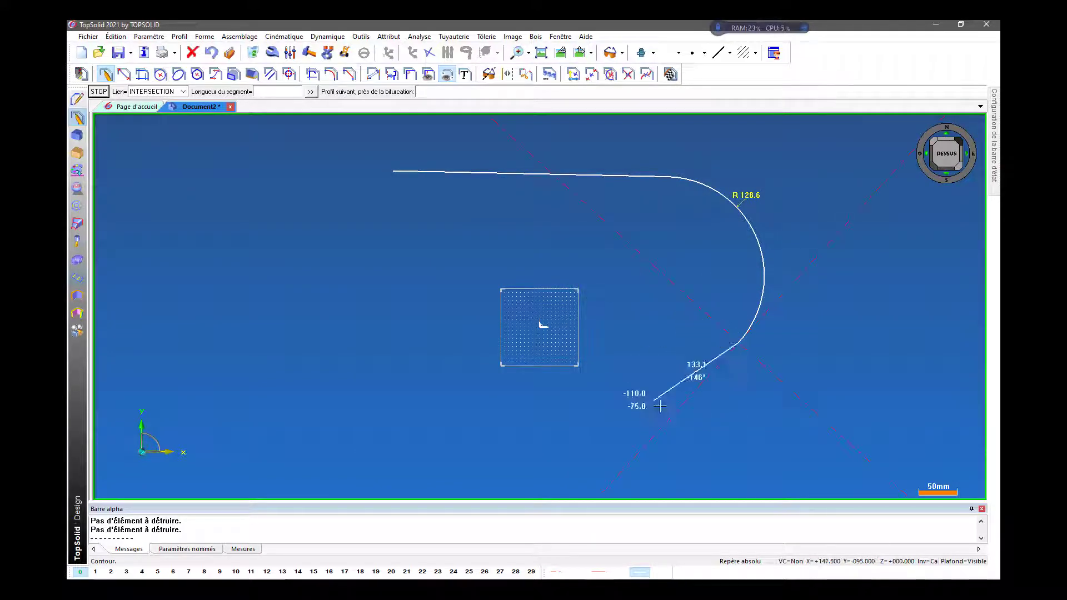
pyautogui.press('Return')
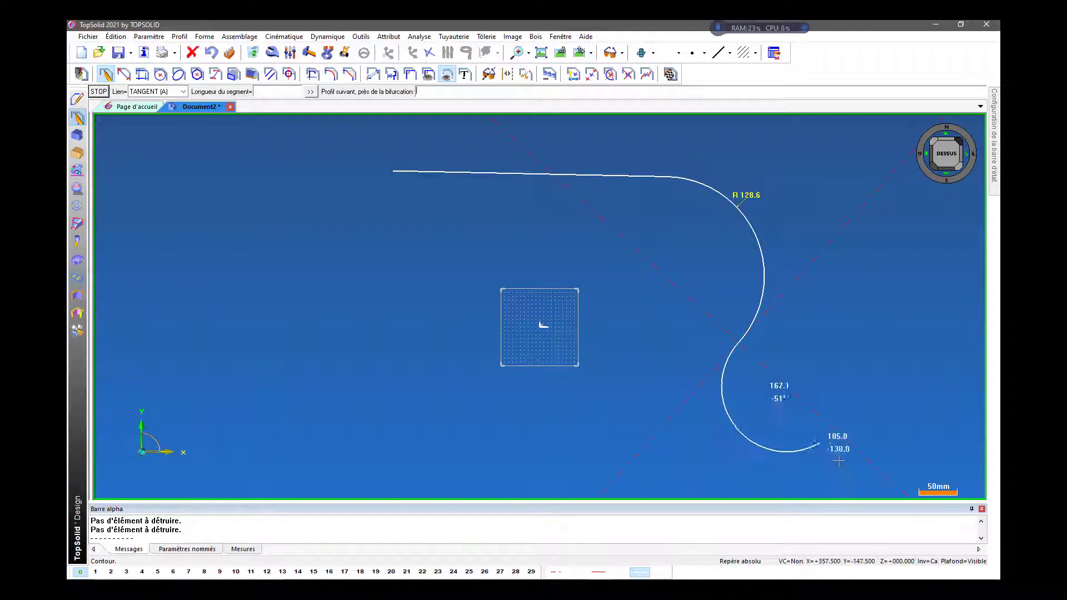
pyautogui.scroll(-2, 720, 372)
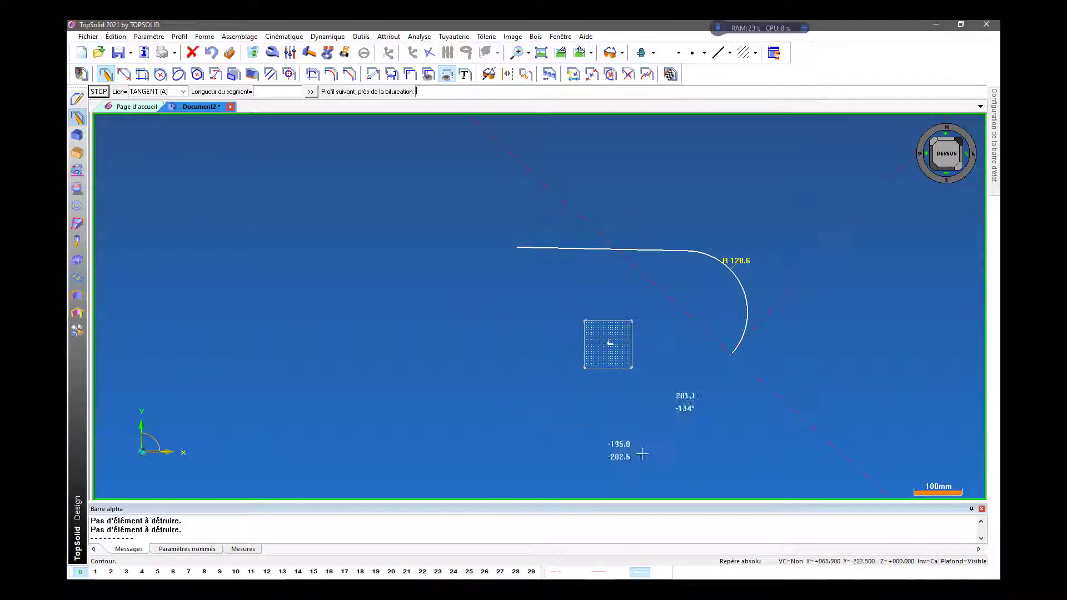
pyautogui.click(516, 247)
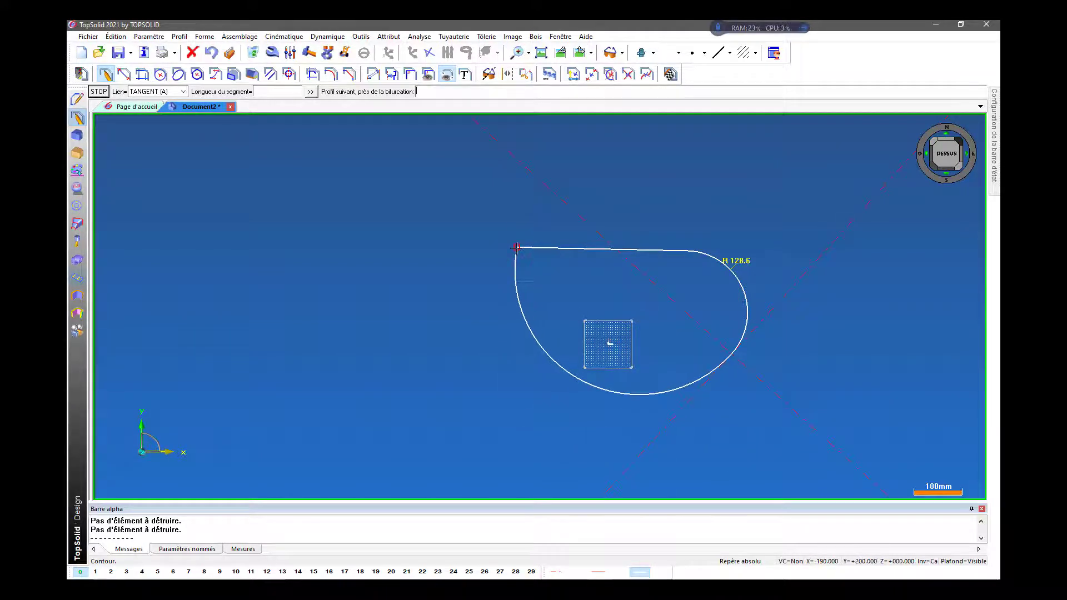
pyautogui.scroll(3, 734, 347)
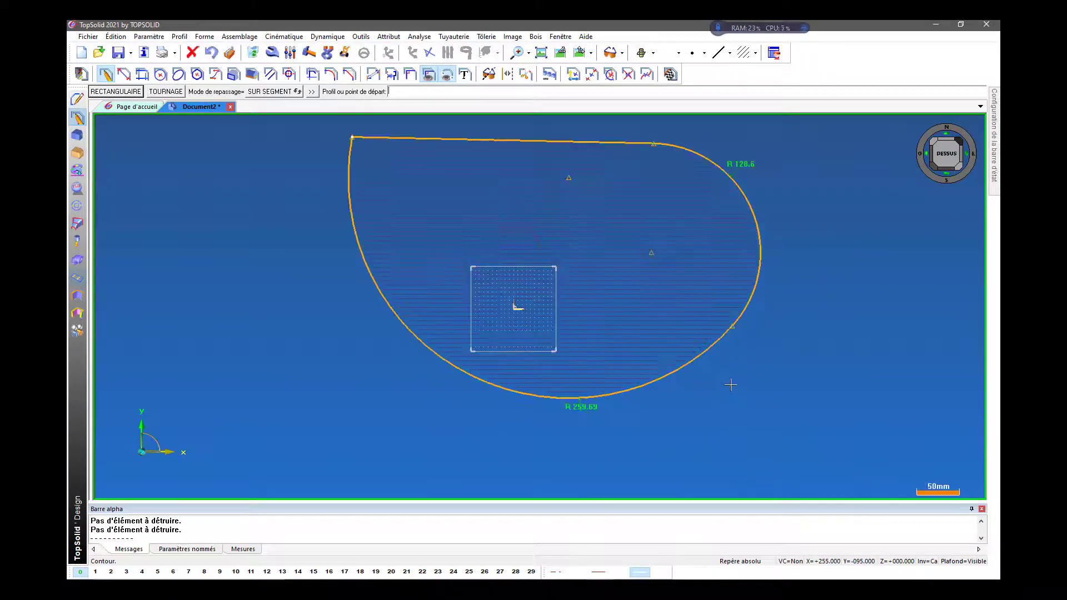
# Step: Examine the closed contour's hatched interior, its corner at the start point and its tangent arcs
pyautogui.scroll(-3, 734, 346)
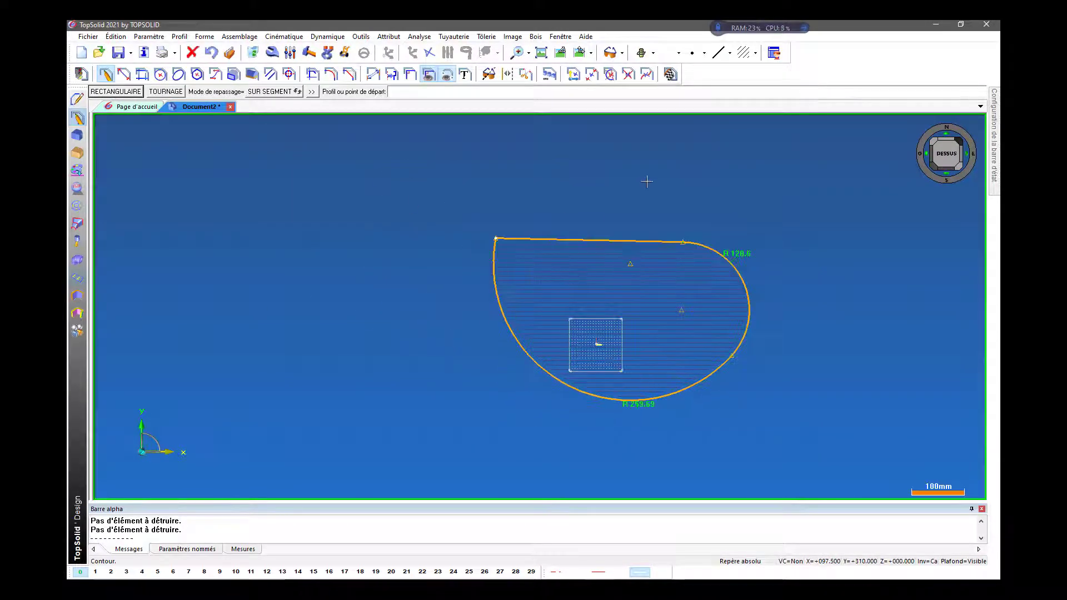
pyautogui.scroll(3, 762, 251)
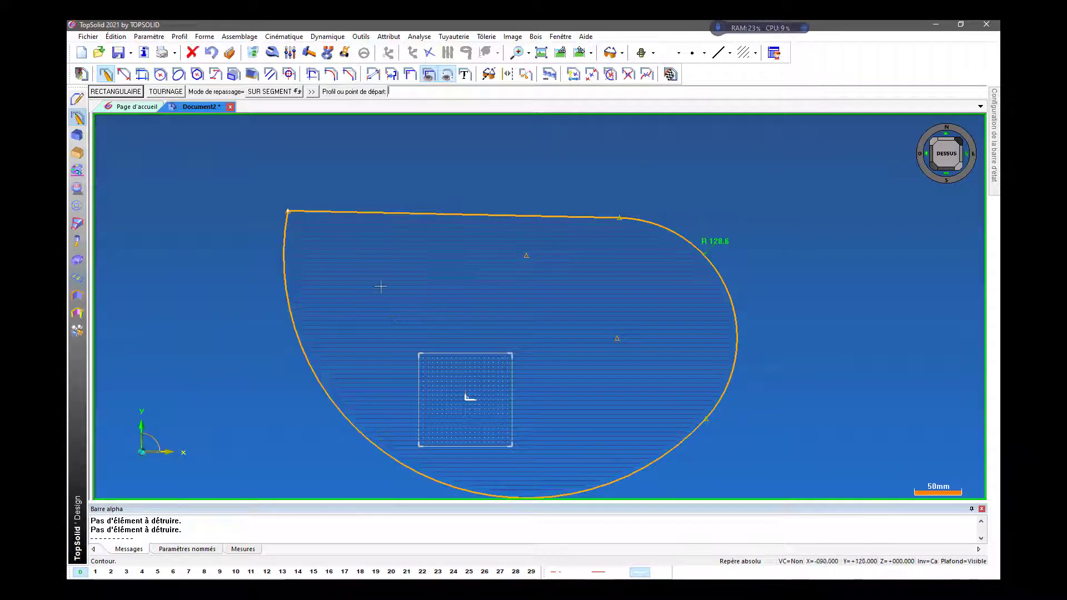
pyautogui.scroll(1, 441, 269)
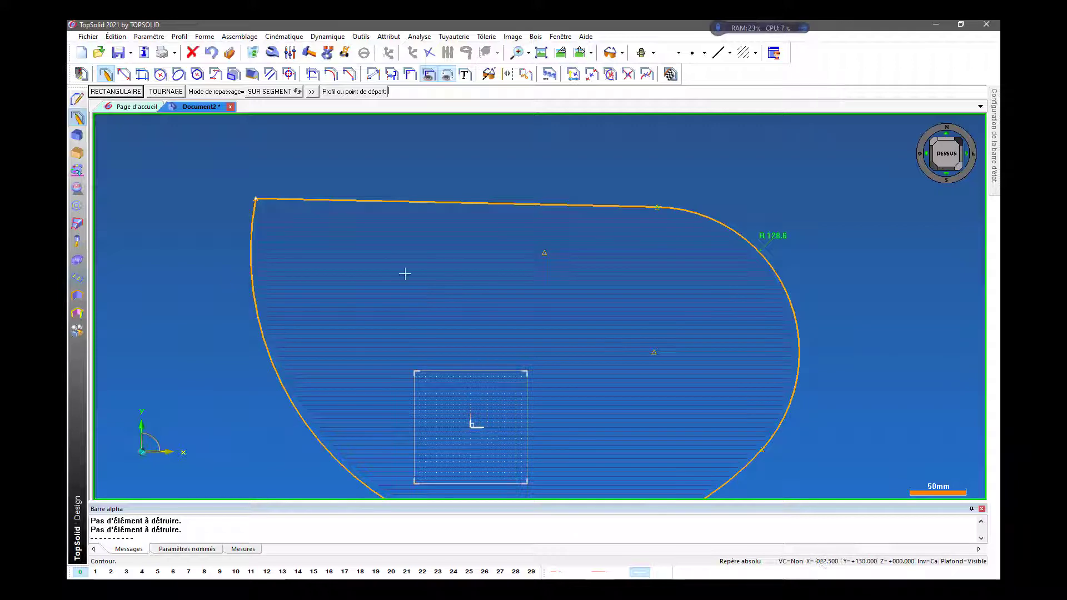
pyautogui.scroll(-1, 605, 159)
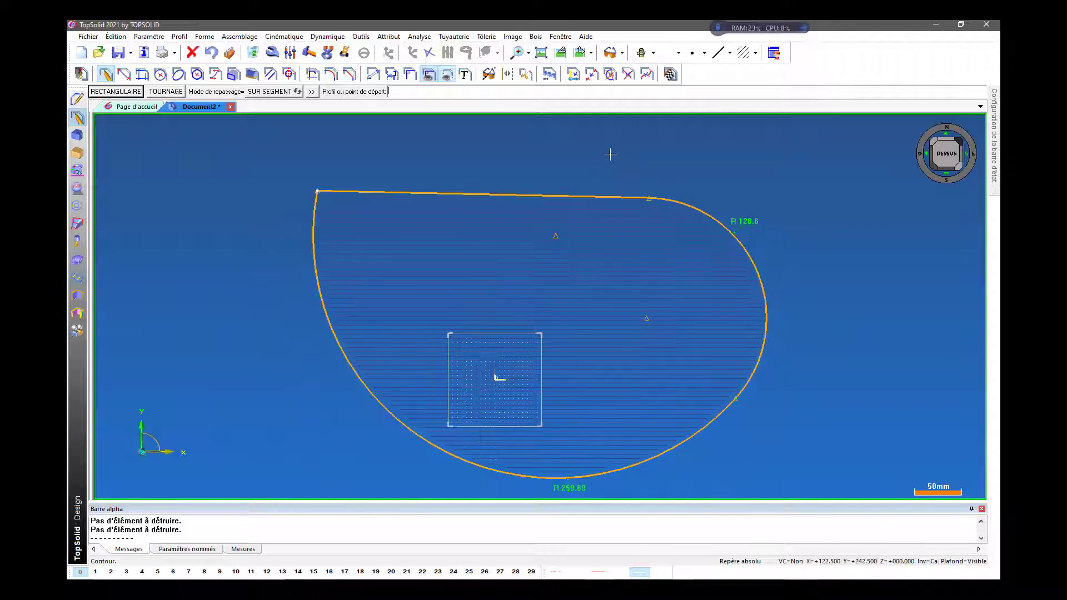
pyautogui.scroll(1, 610, 154)
pyautogui.scroll(3, 451, 187)
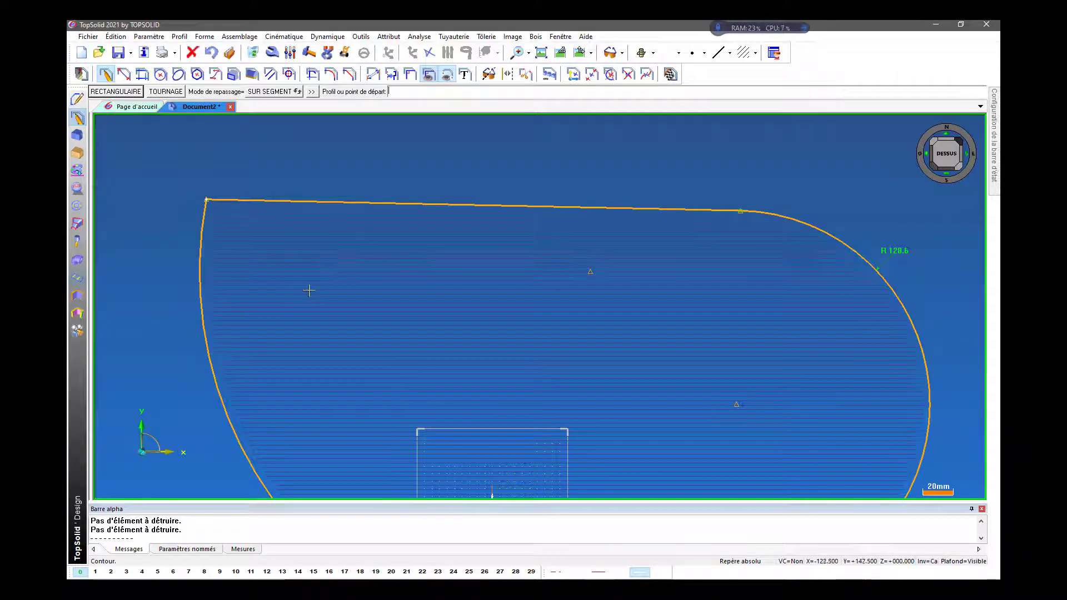
pyautogui.scroll(-3, 313, 269)
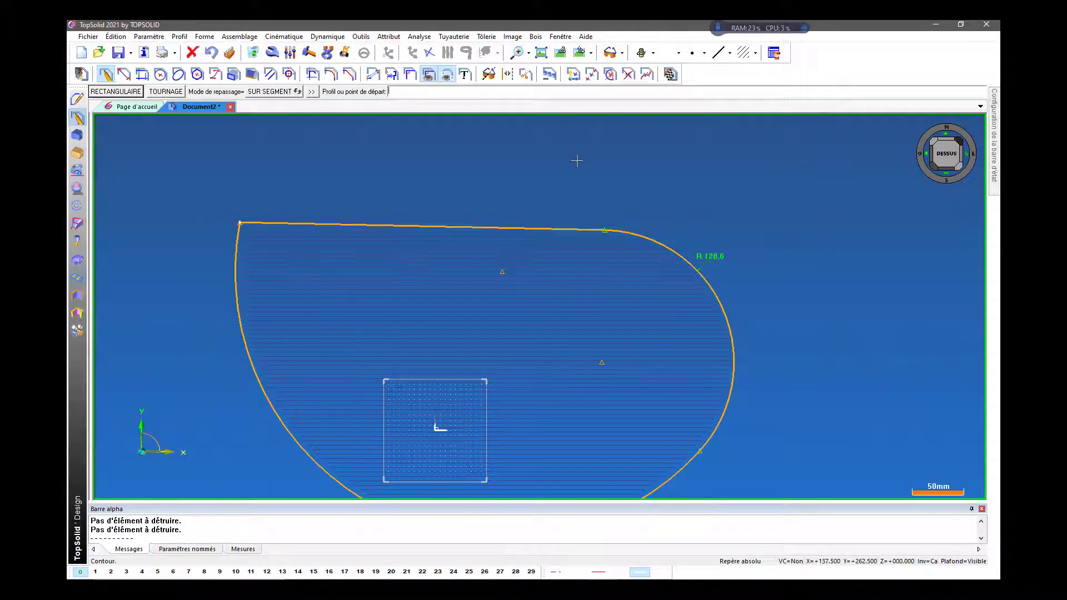
pyautogui.scroll(-2, 577, 161)
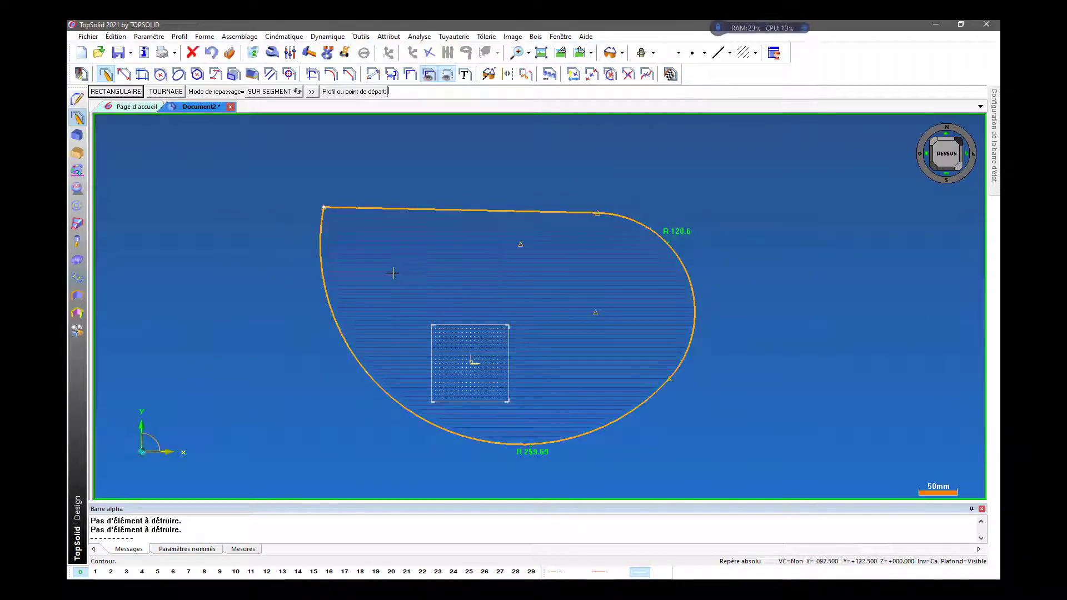
# Step: Separate the vertex at the contour's start corner on the large arc's side, and inspect the two open ends
pyautogui.click(530, 76)
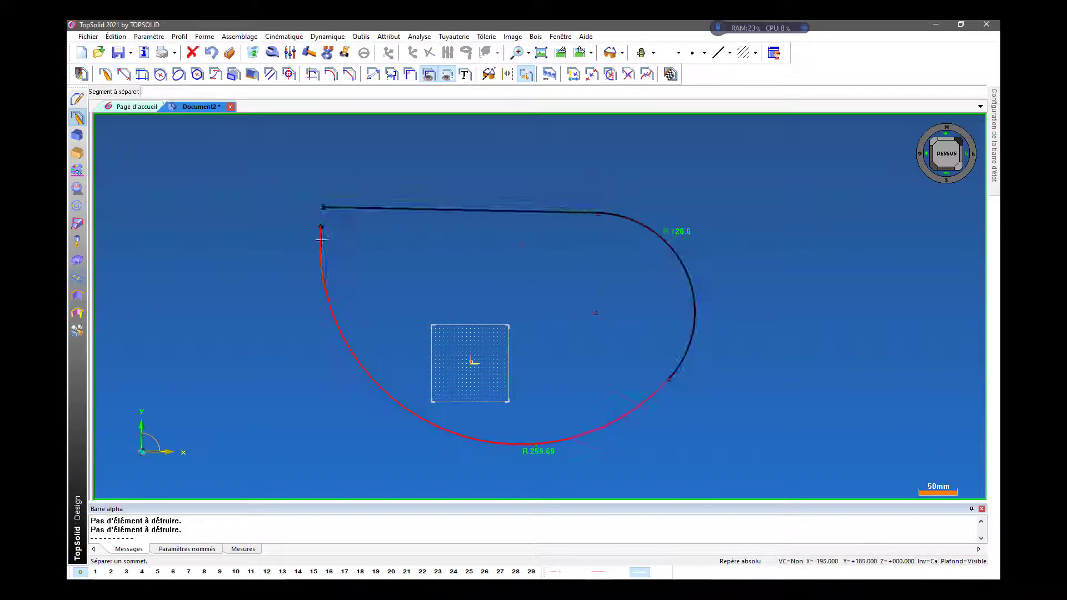
pyautogui.scroll(3, 318, 221)
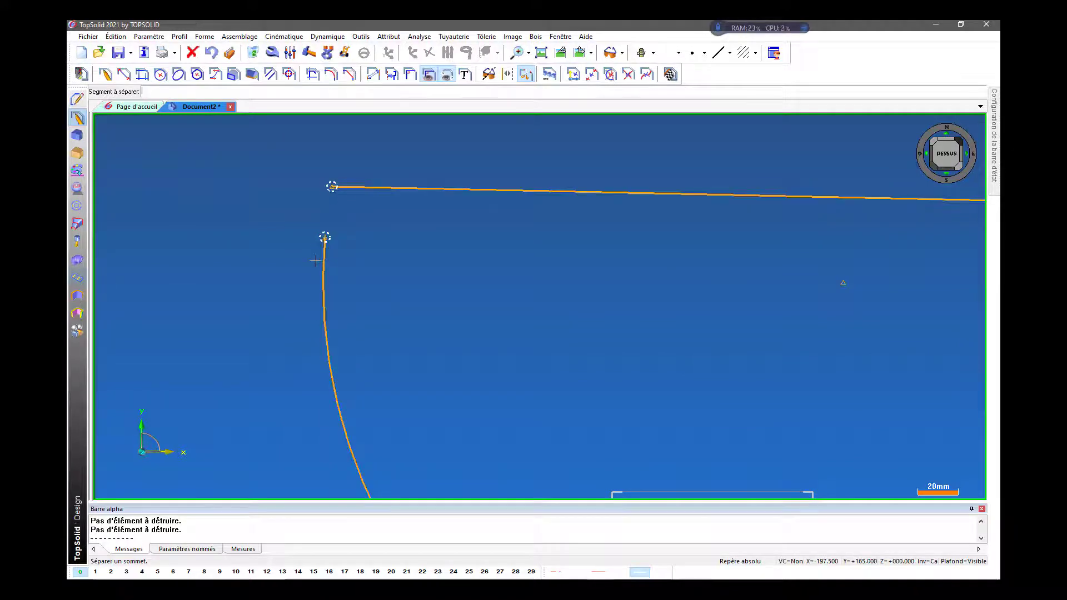
pyautogui.scroll(-4, 315, 260)
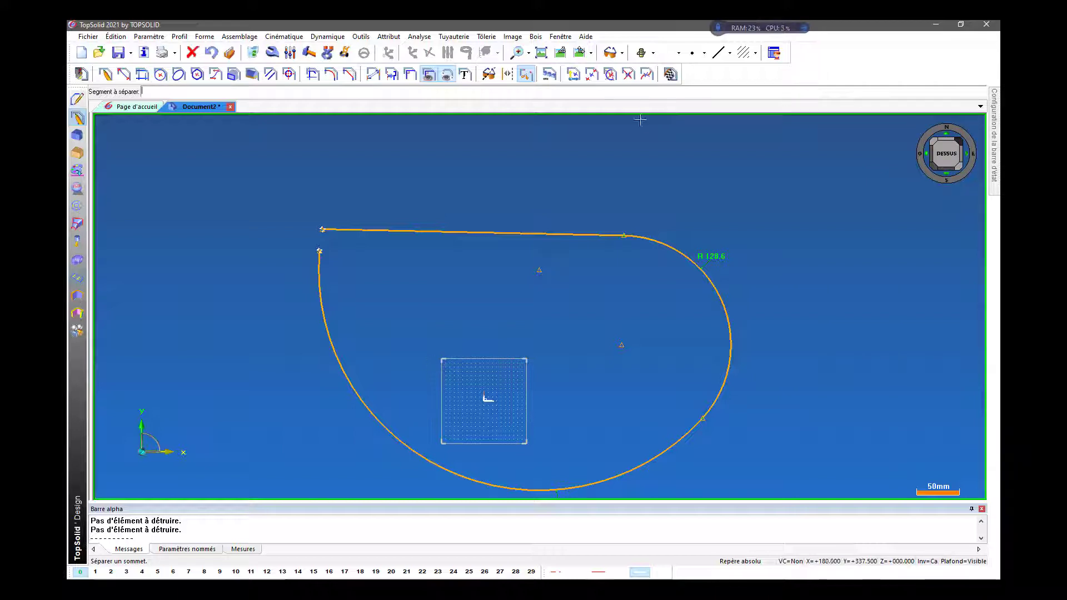
pyautogui.scroll(-2, 647, 123)
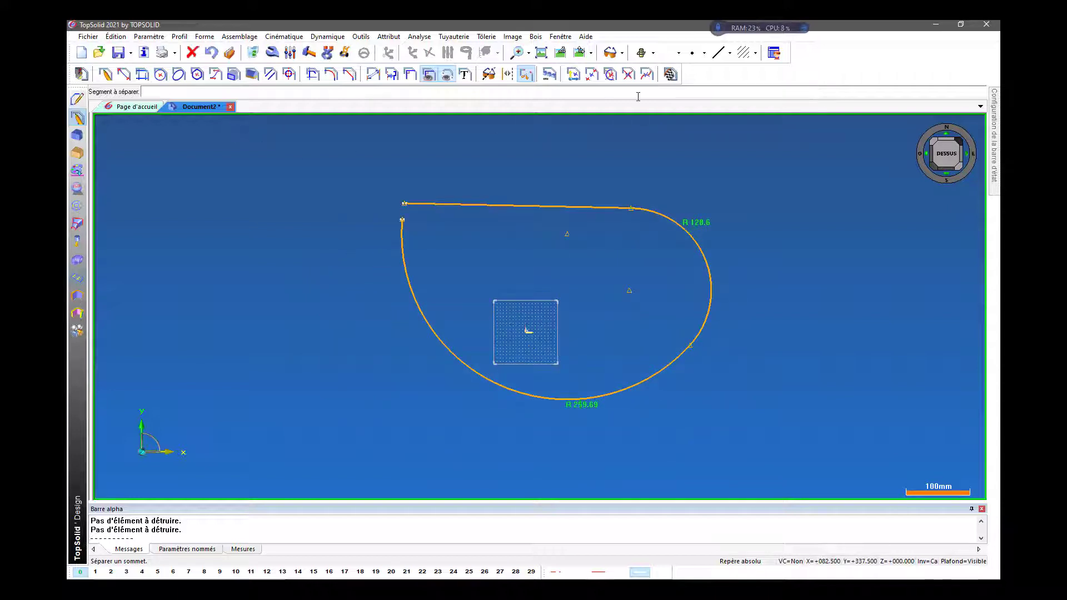
# Step: Delete the opened contour by enclosing it in a selection window, and leave the delete command
pyautogui.click(253, 54)
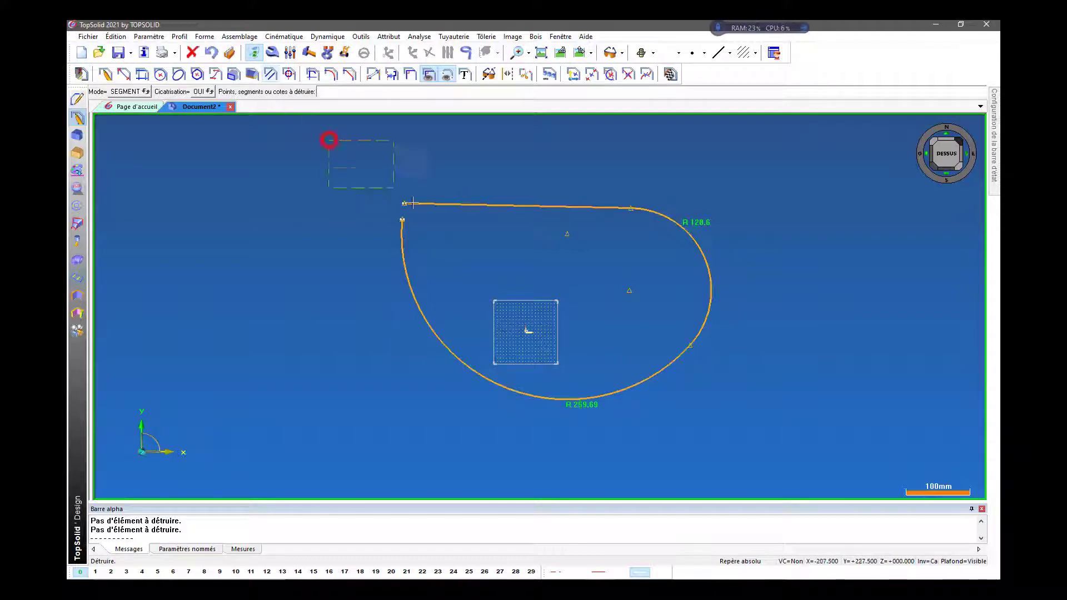
pyautogui.moveTo(413, 203); pyautogui.dragTo(734, 429)
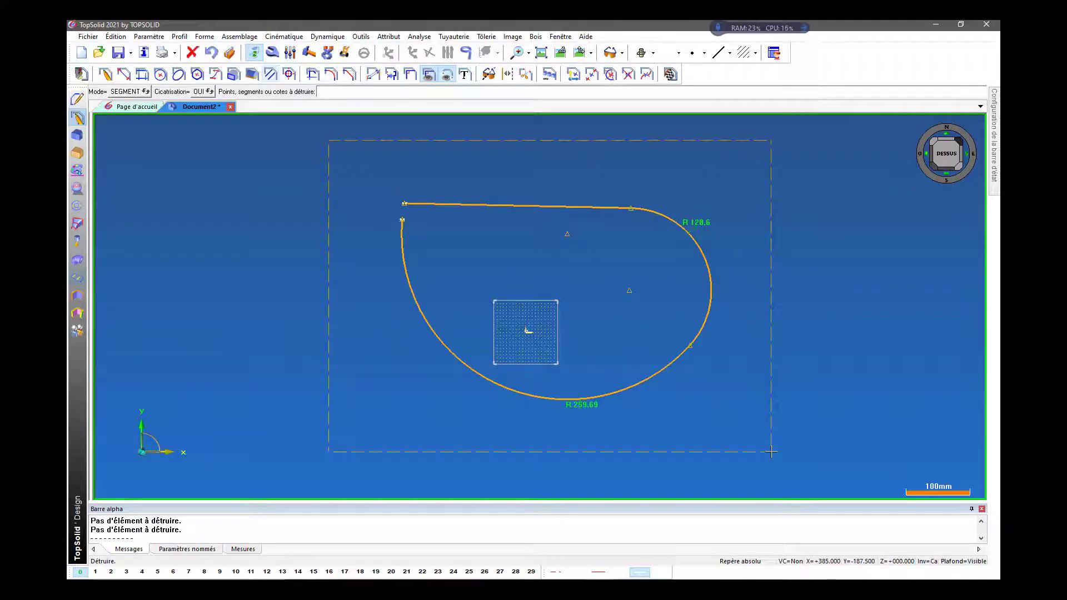
pyautogui.moveTo(771, 452); pyautogui.dragTo(771, 452)
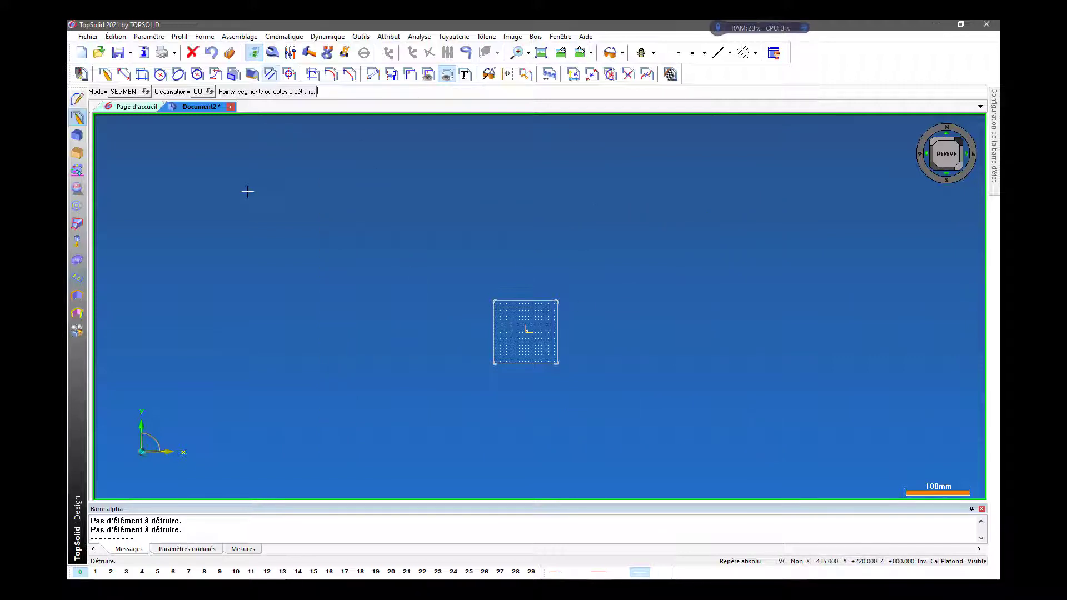
pyautogui.press('Escape')
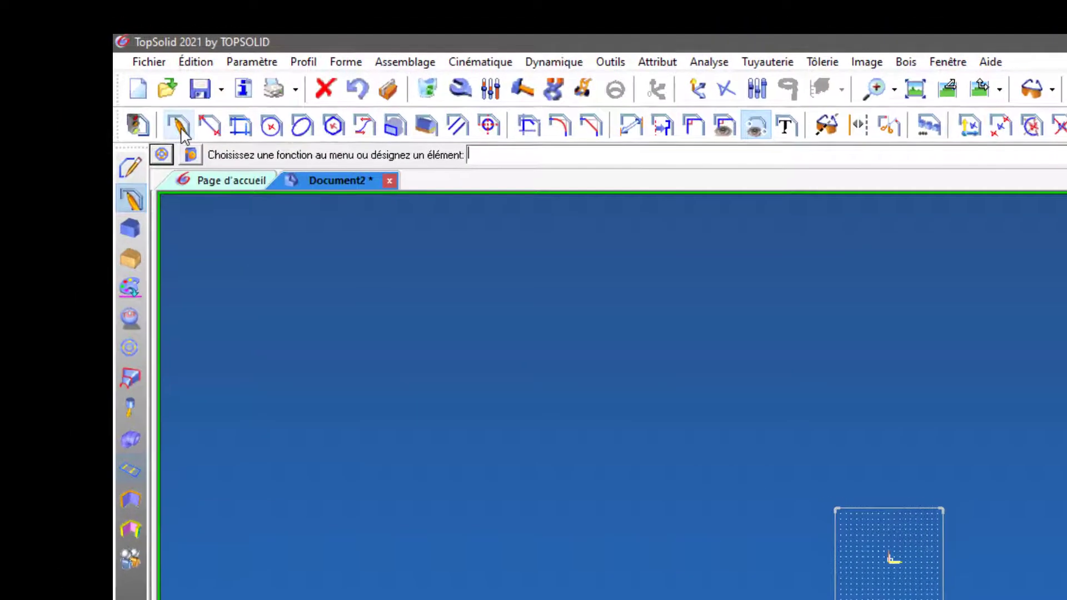
pyautogui.click(105, 74)
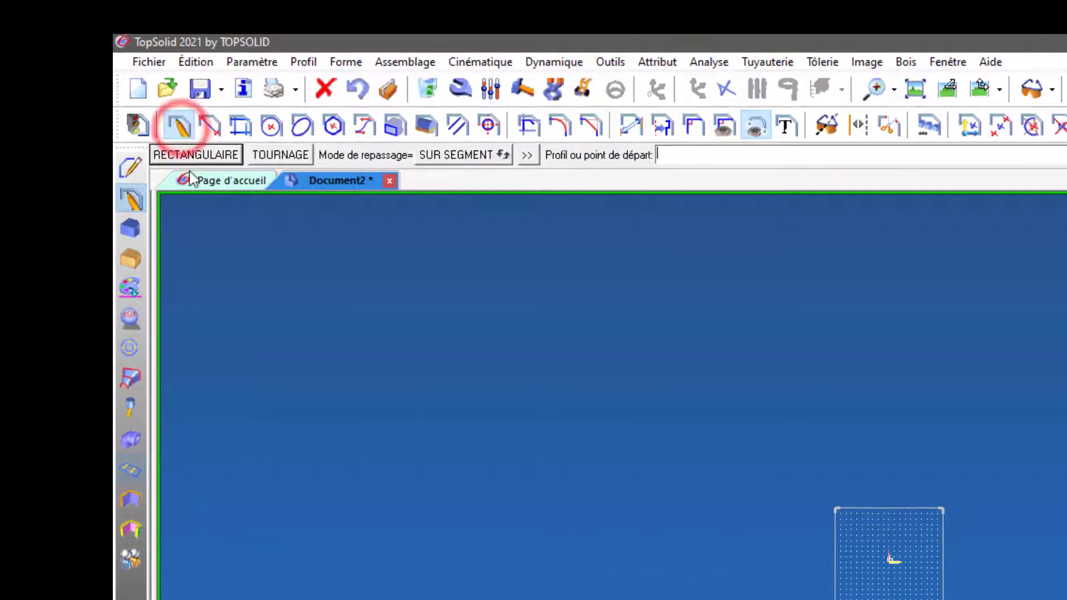
pyautogui.click(194, 155)
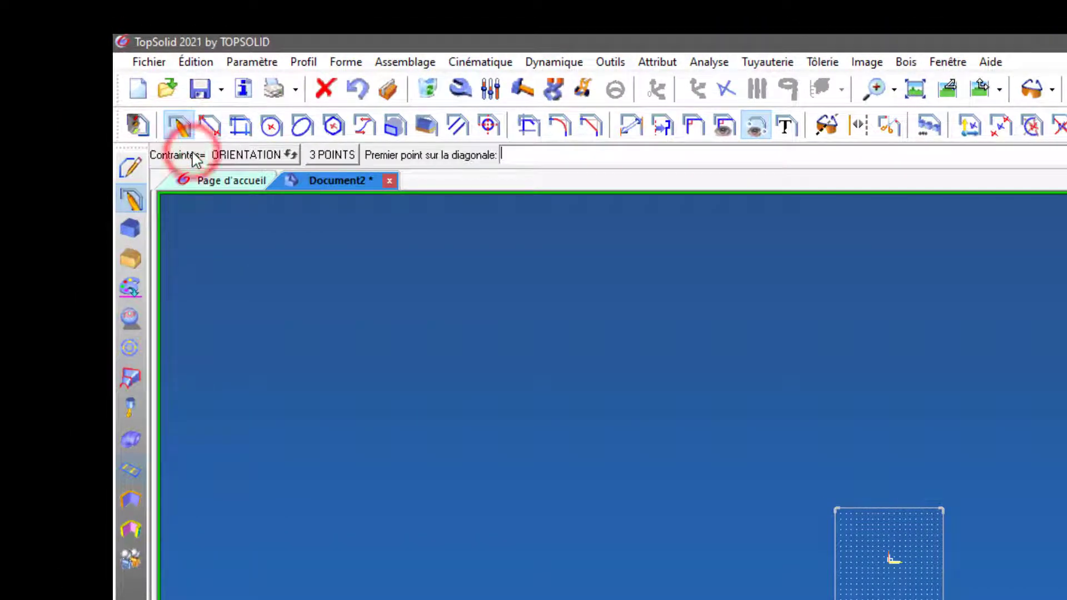
pyautogui.press('Escape')
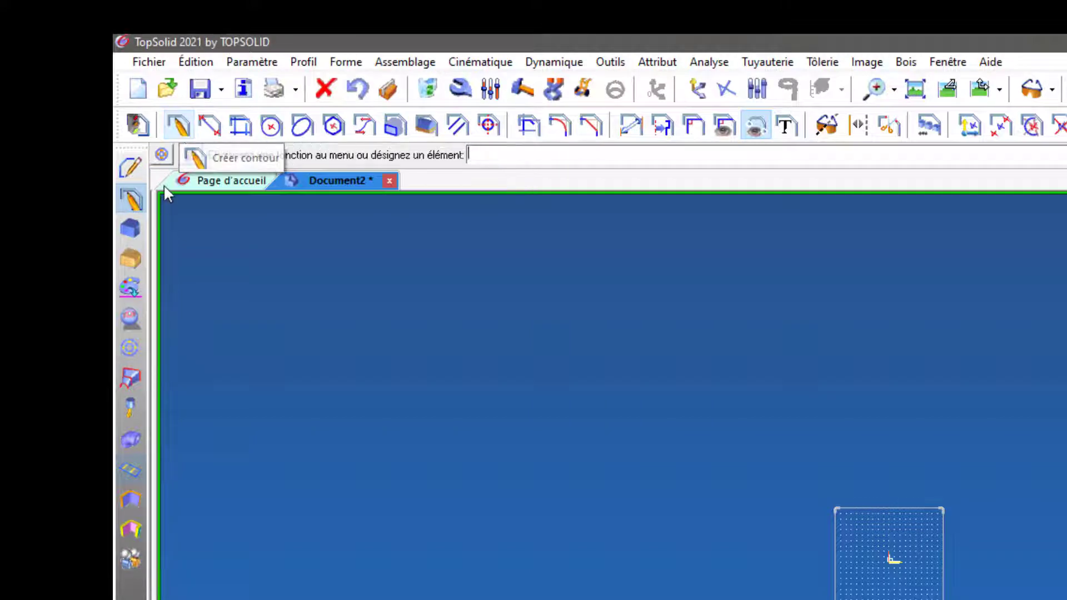
# Step: Draw a wide rectangular contour from two diagonal points so that it encloses the coordinate origin
pyautogui.click(176, 121)
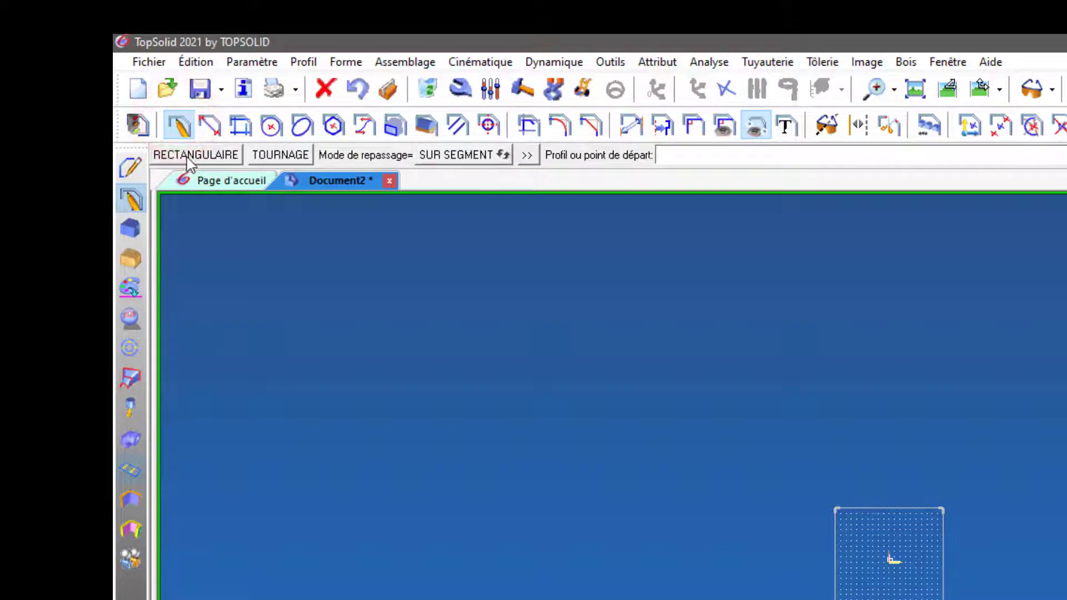
pyautogui.click(189, 157)
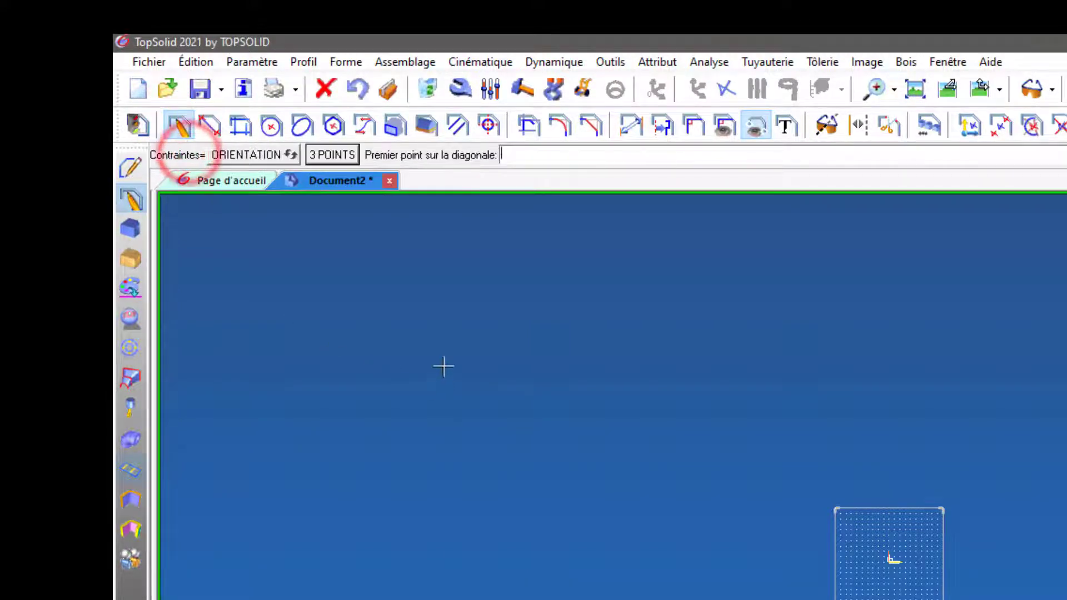
pyautogui.click(428, 325)
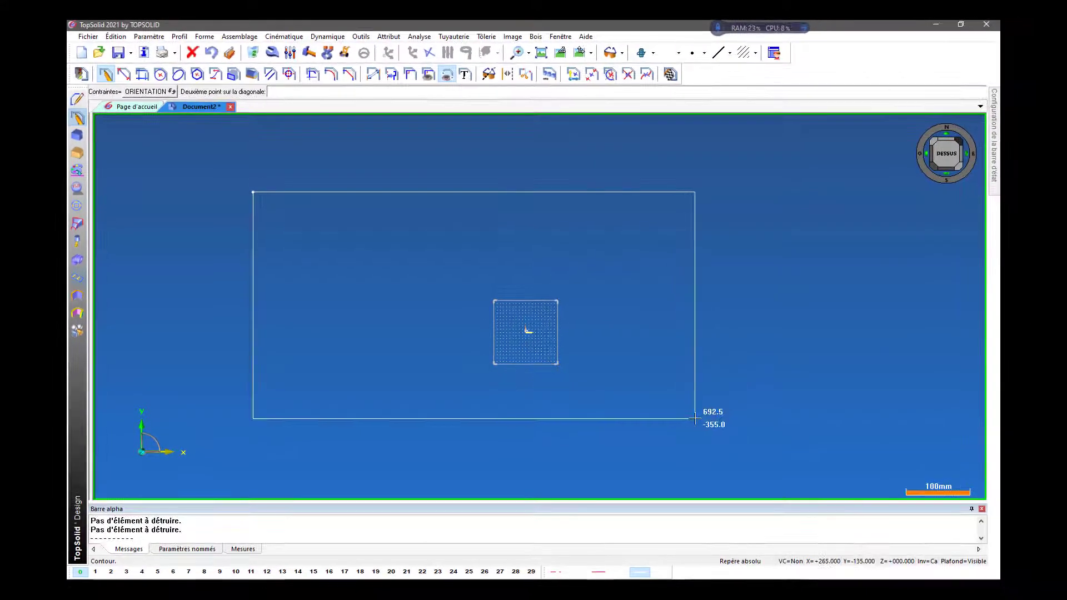
pyautogui.click(763, 421)
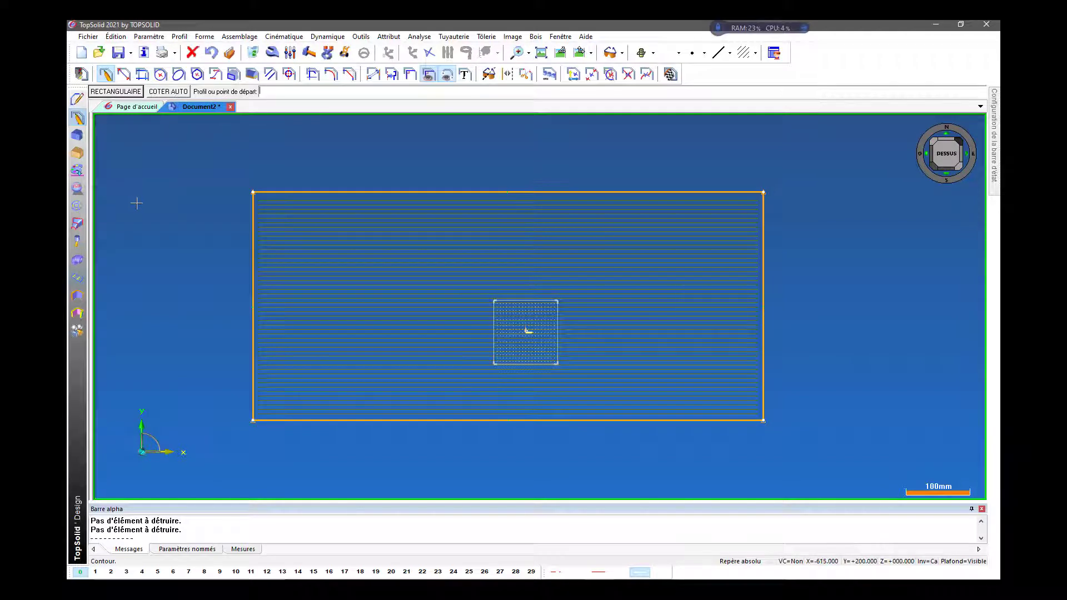
# Step: Draw a second rectangular contour from two diagonal points, overlapping the first, with its lower-left corner at the coordinate origin
pyautogui.scroll(-2, 136, 203)
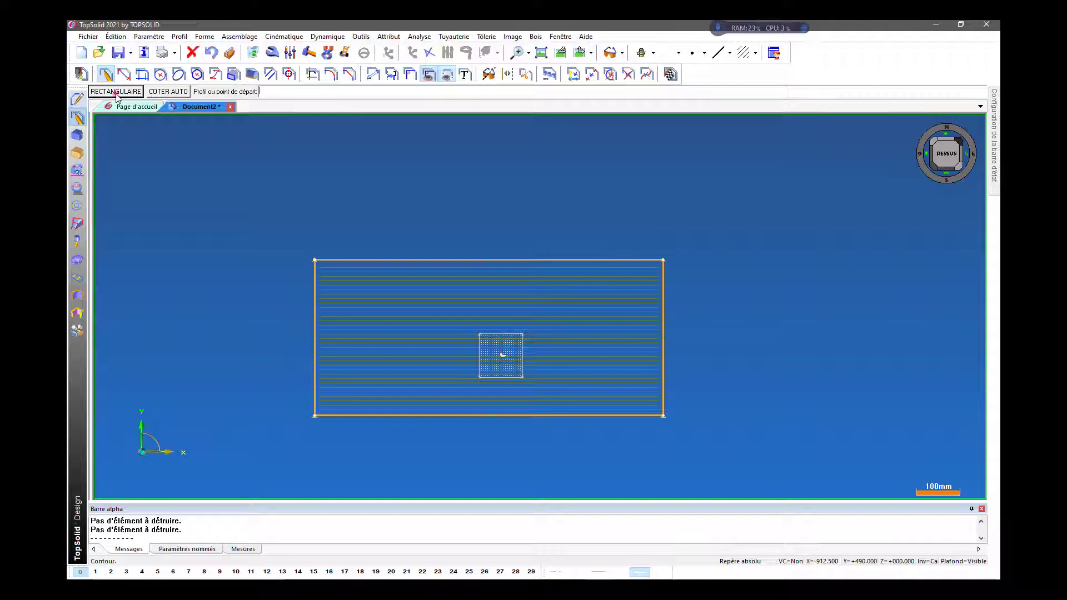
pyautogui.click(116, 92)
pyautogui.scroll(-1, 332, 399)
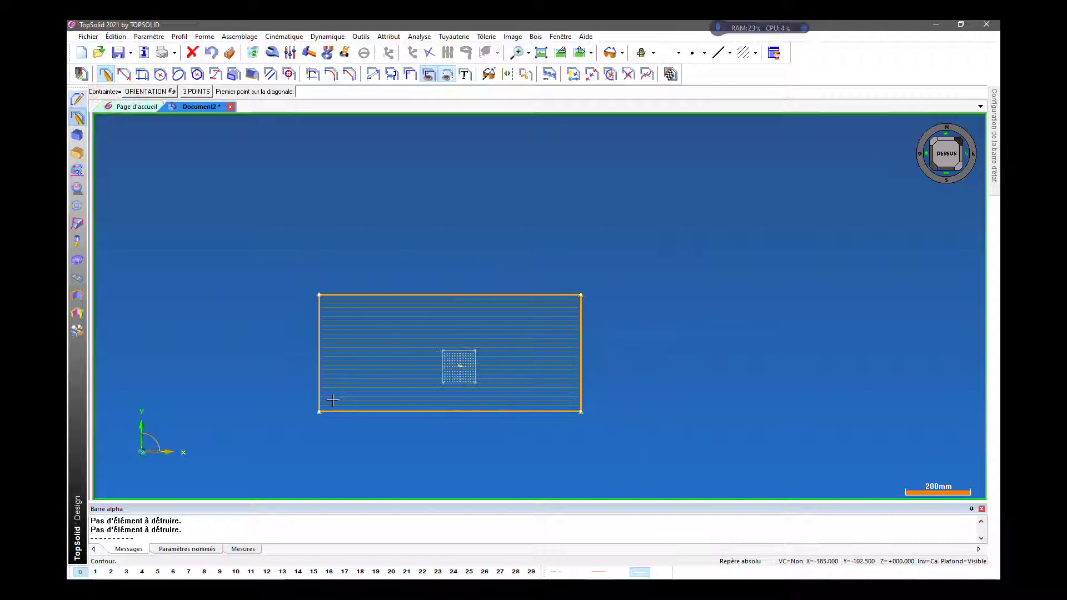
pyautogui.scroll(1, 282, 304)
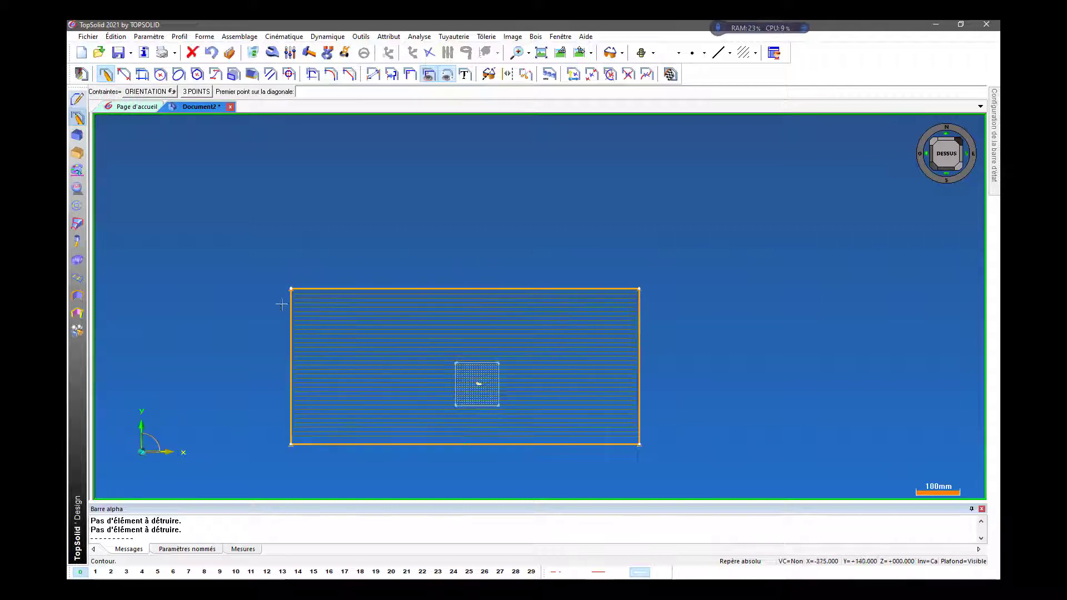
pyautogui.click(477, 221)
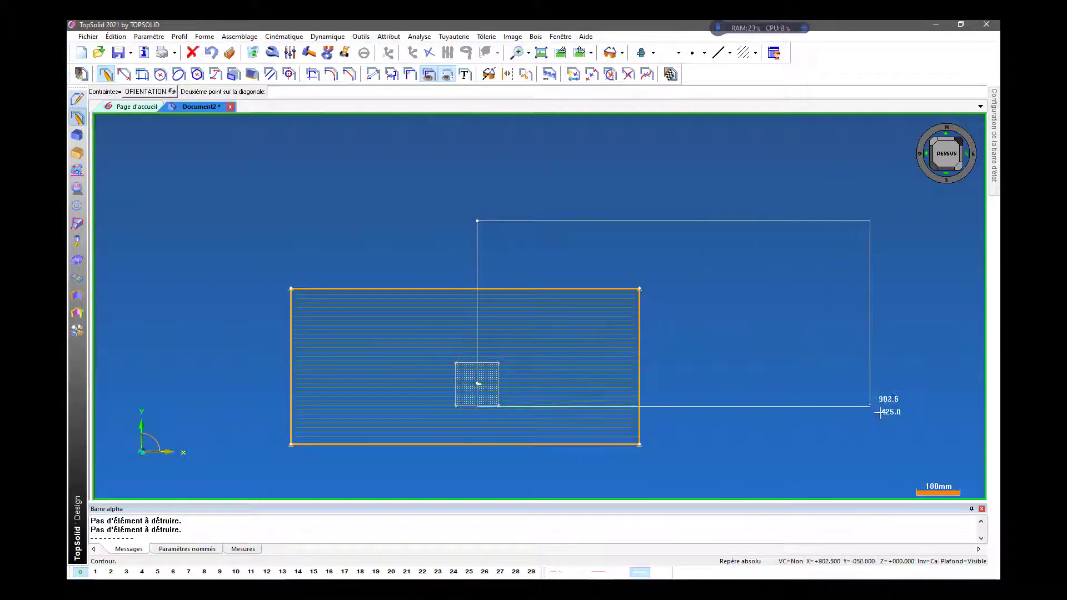
pyautogui.click(876, 383)
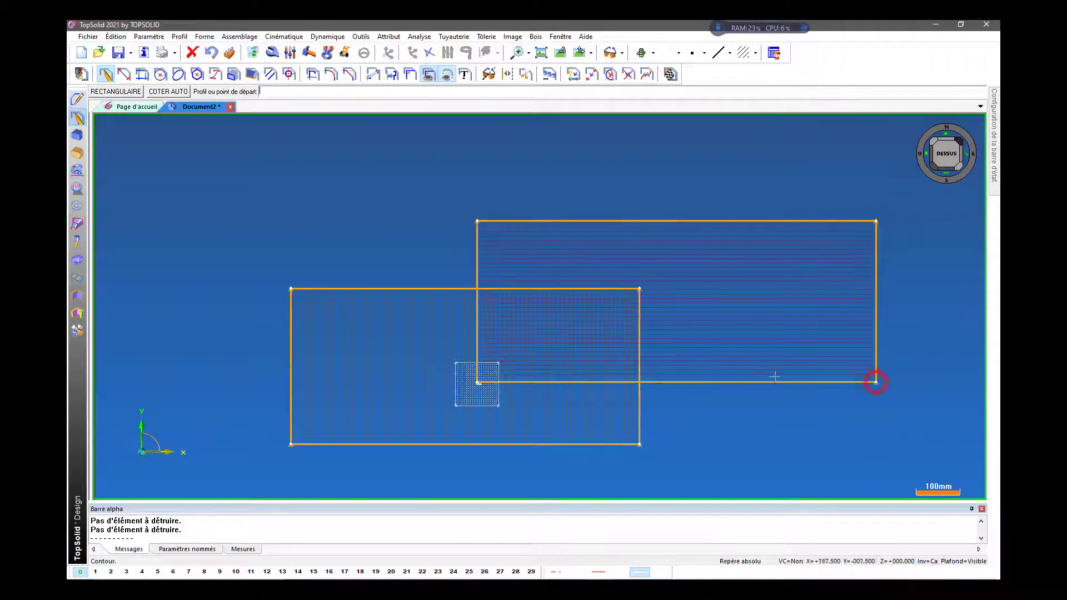
# Step: Draw a third, narrow upright rectangular contour from two diagonal points, crossing the second rectangle near its far end
pyautogui.click(632, 160)
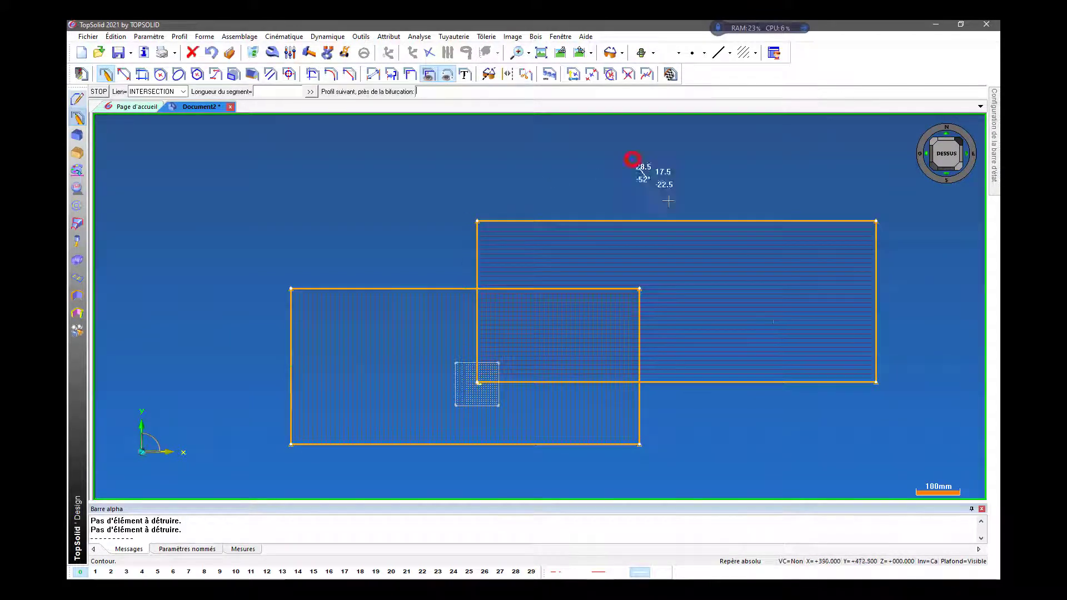
pyautogui.click(105, 76)
pyautogui.click(690, 189)
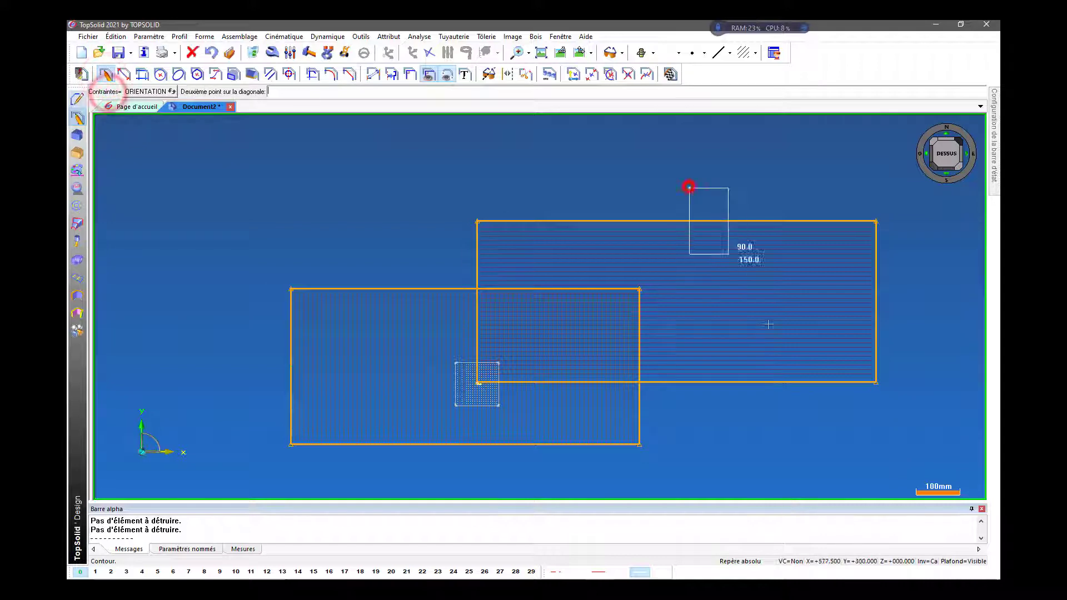
pyautogui.click(791, 443)
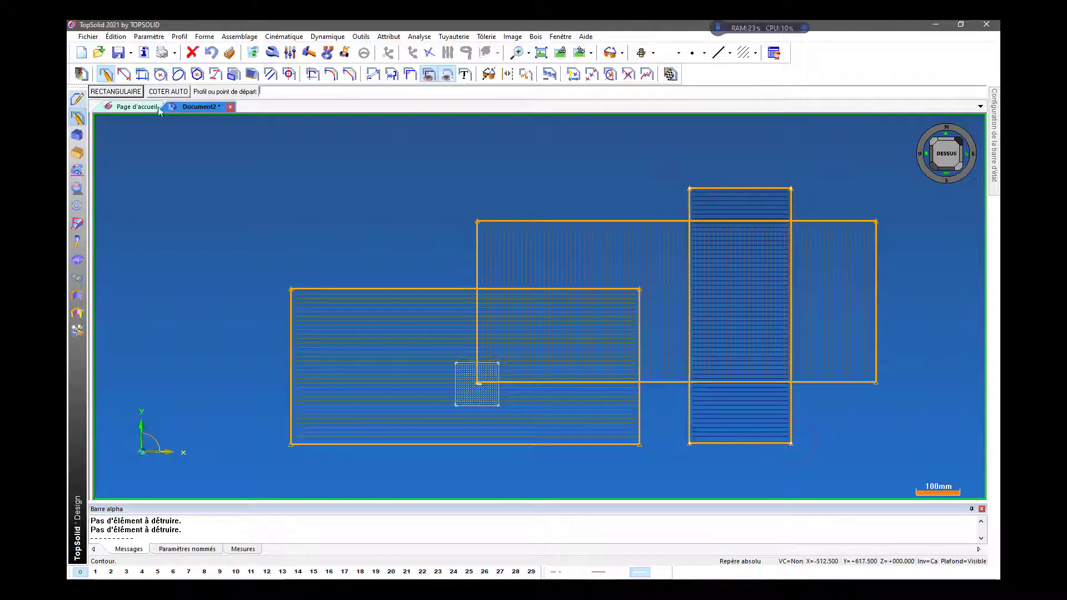
# Step: Draw a tilted rectangular contour of about 1078 by 476 mm above the other rectangles, using the 3 POINTS option
pyautogui.scroll(-2, 658, 427)
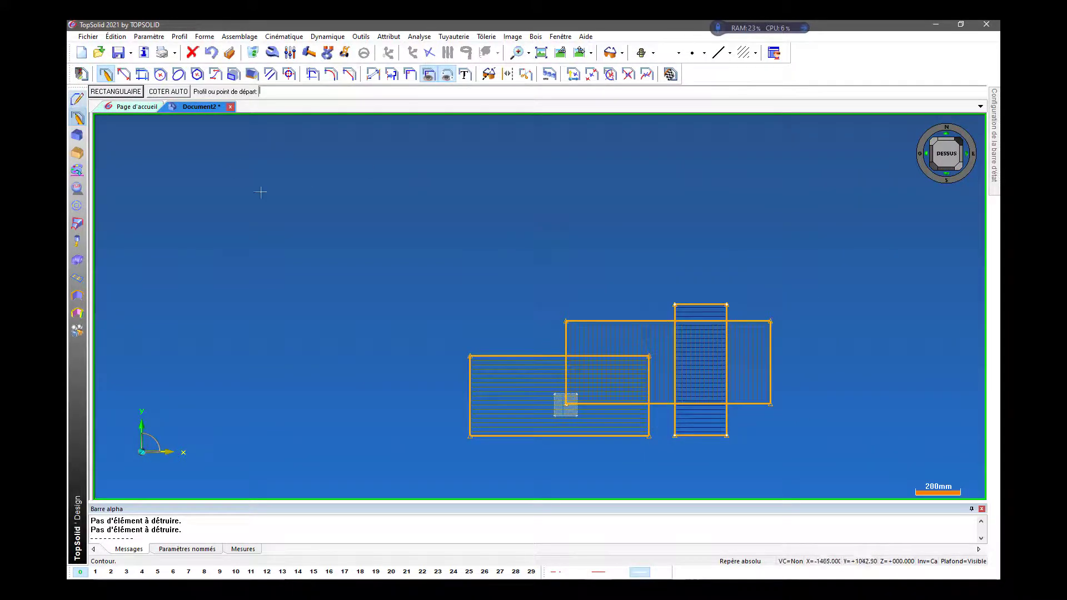
pyautogui.click(118, 93)
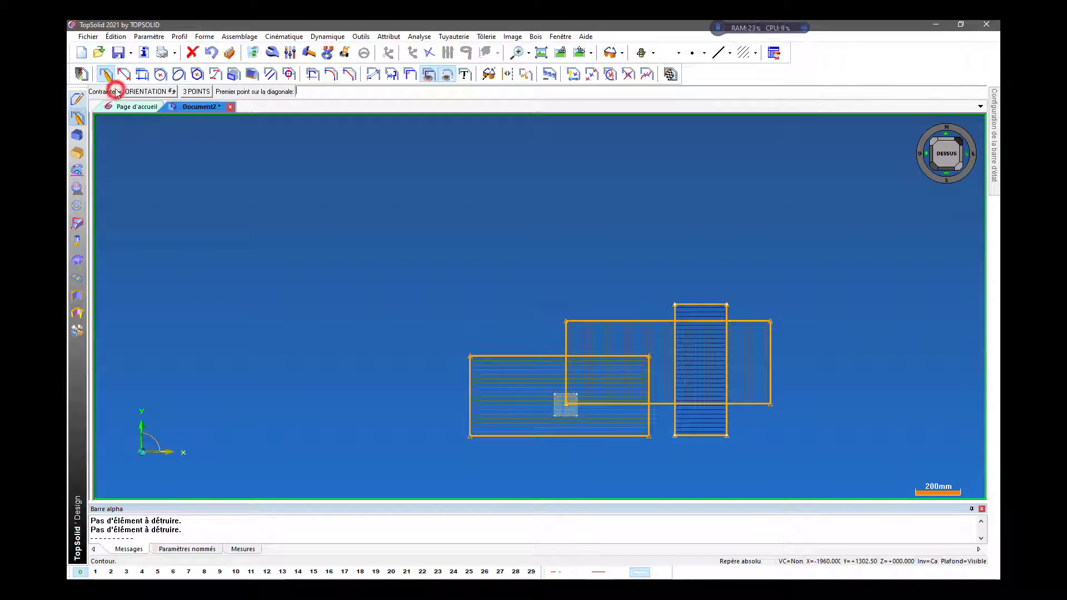
pyautogui.click(196, 92)
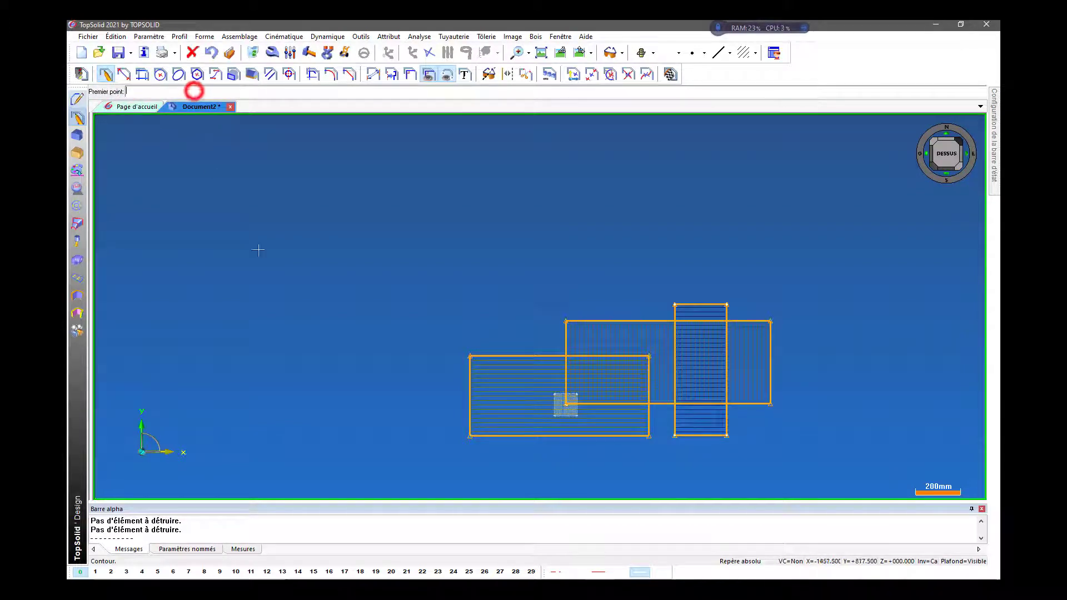
pyautogui.click(320, 257)
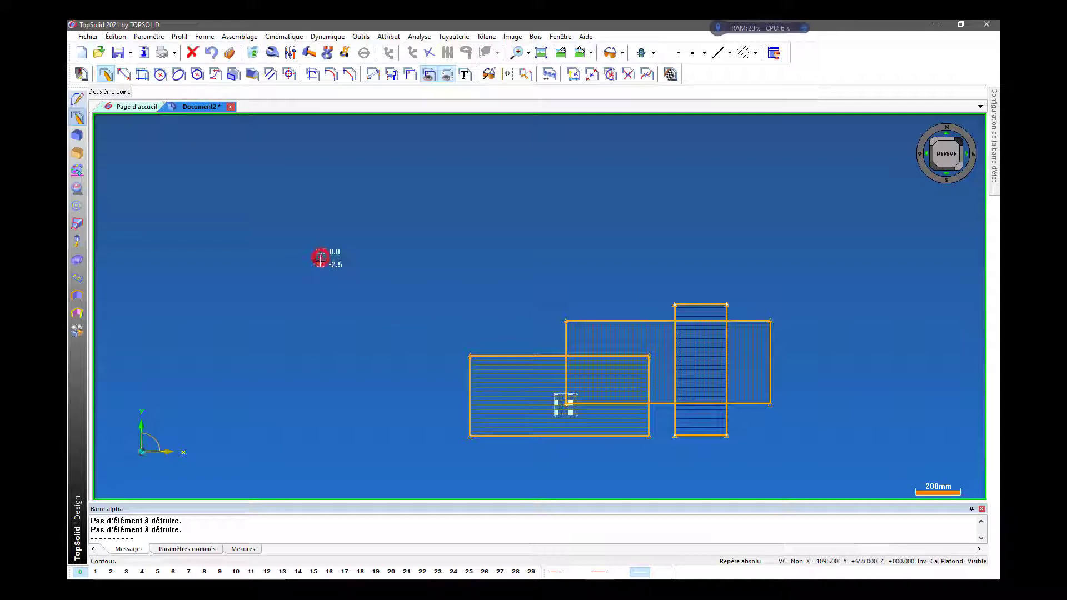
pyautogui.click(531, 140)
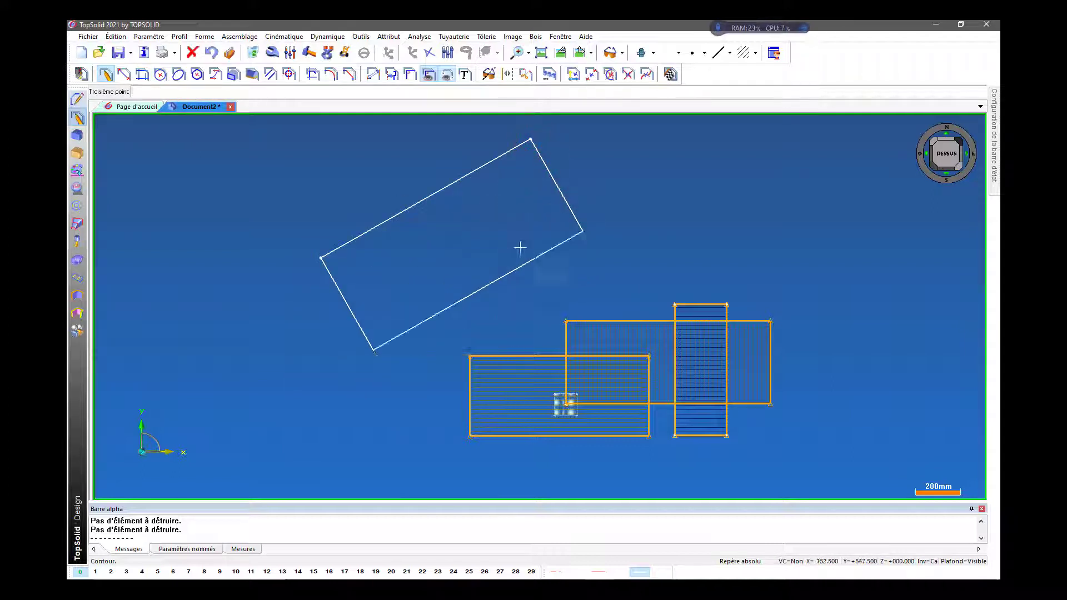
pyautogui.click(524, 265)
# Step: Examine the two automatic dimensions on the length and width of the tilted rectangle
pyautogui.scroll(1, 353, 221)
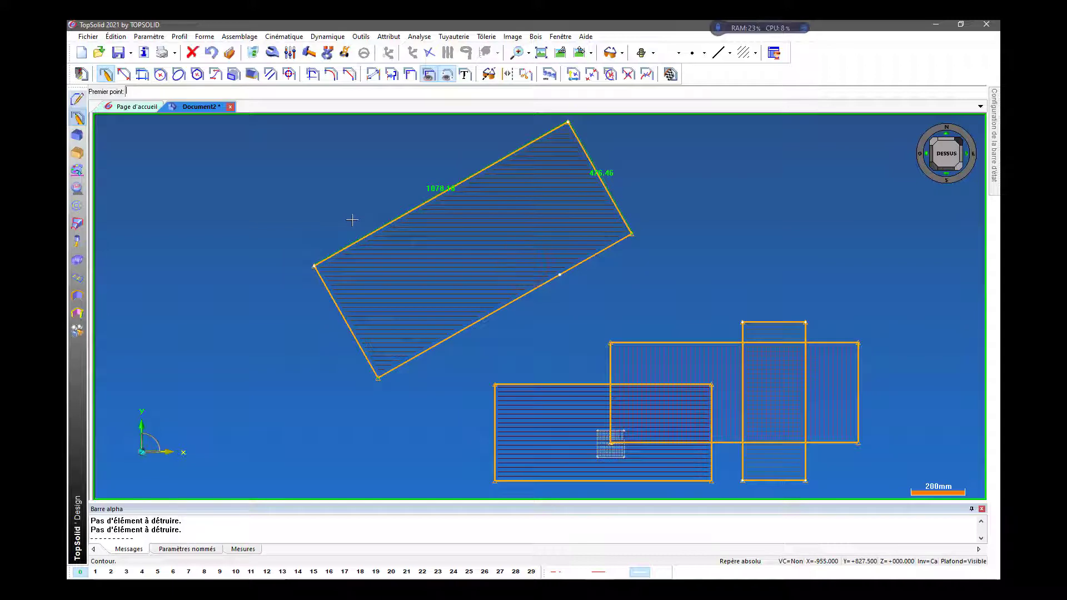
pyautogui.scroll(1, 352, 221)
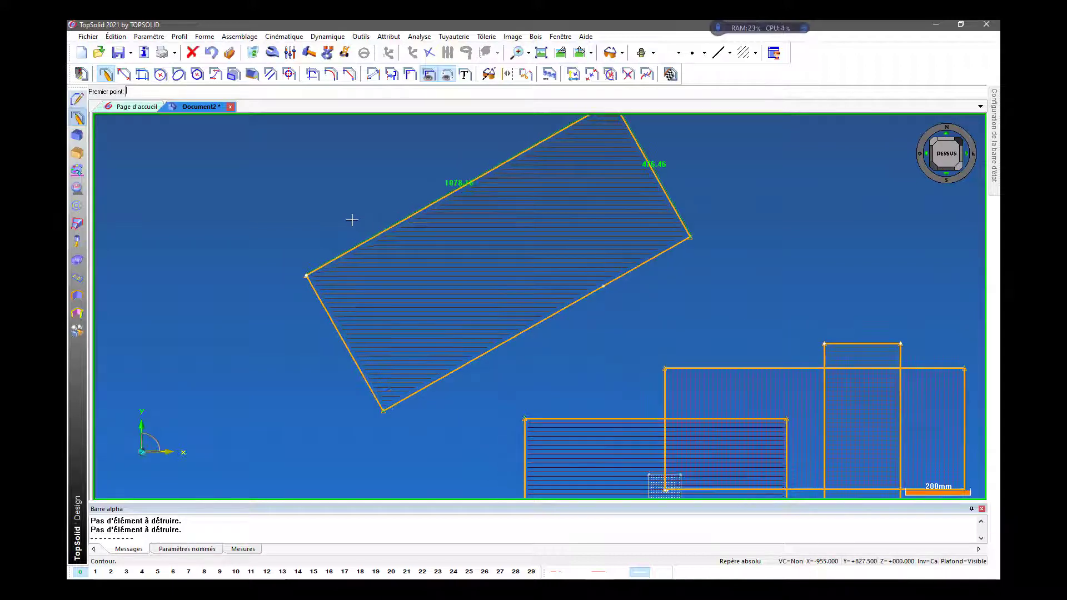
pyautogui.scroll(3, 352, 221)
pyautogui.scroll(-2, 351, 250)
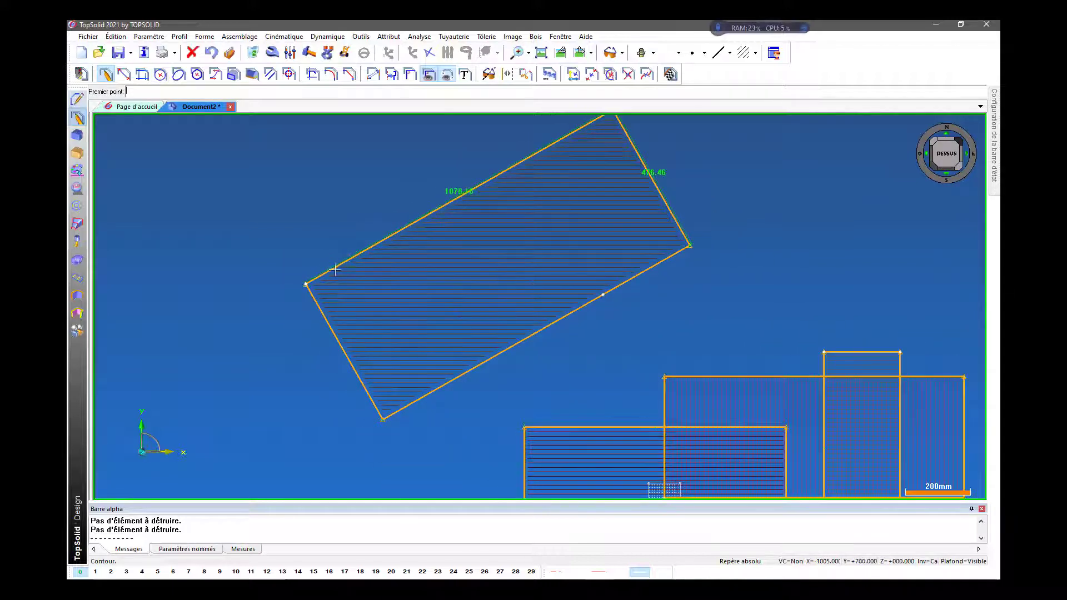
pyautogui.scroll(-2, 334, 270)
pyautogui.scroll(3, 481, 217)
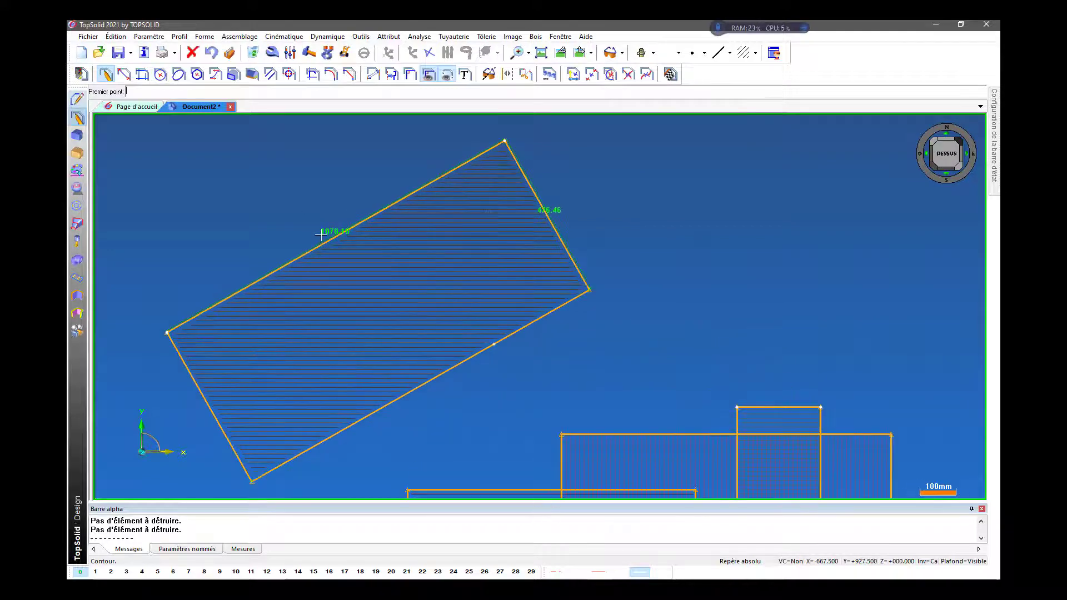
pyautogui.scroll(2, 320, 236)
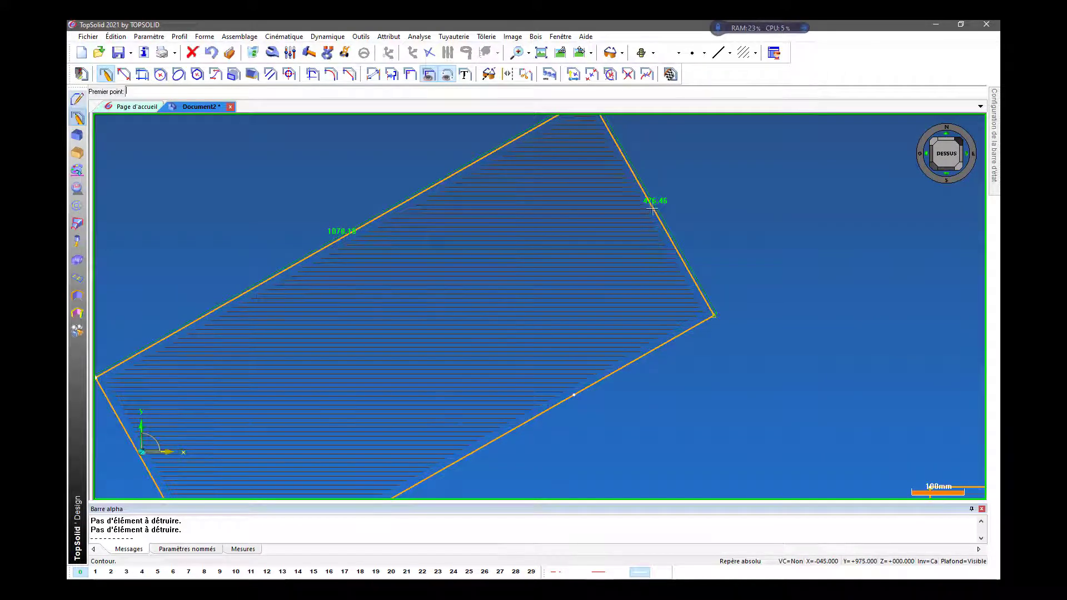
pyautogui.scroll(-2, 652, 207)
pyautogui.scroll(-1, 304, 233)
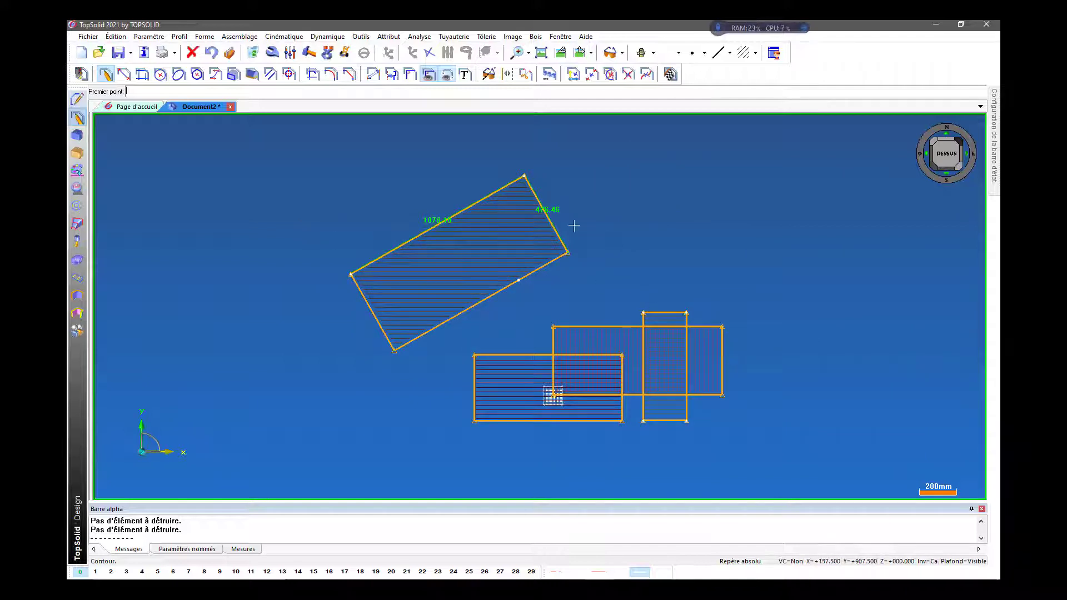
# Step: Draw an irregular six-sided contour of straight segments above and left of the tilted rectangle, closing it at its start point
pyautogui.click(104, 75)
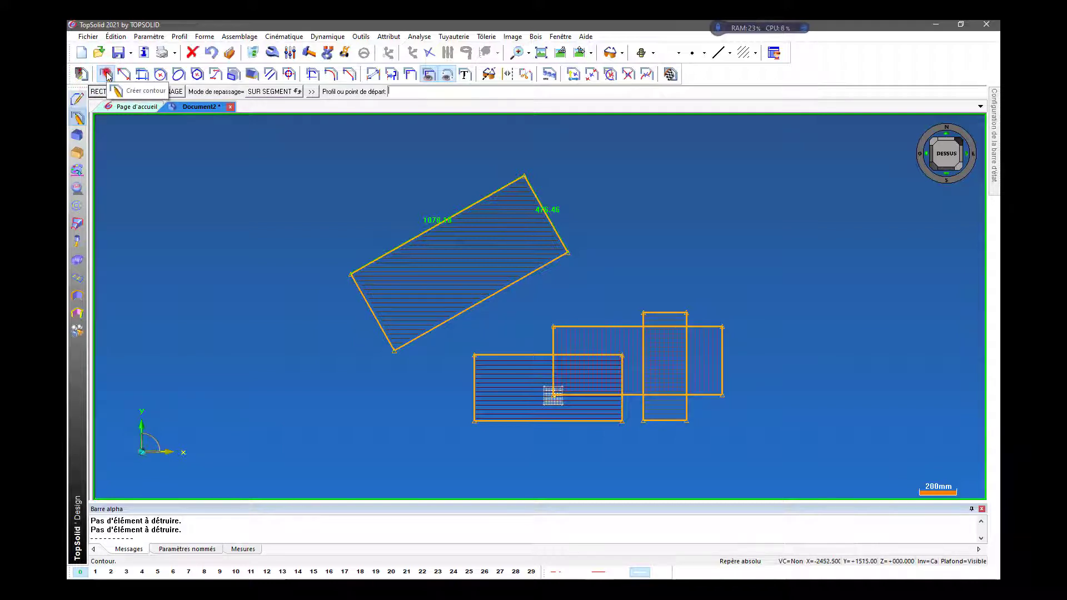
pyautogui.click(105, 74)
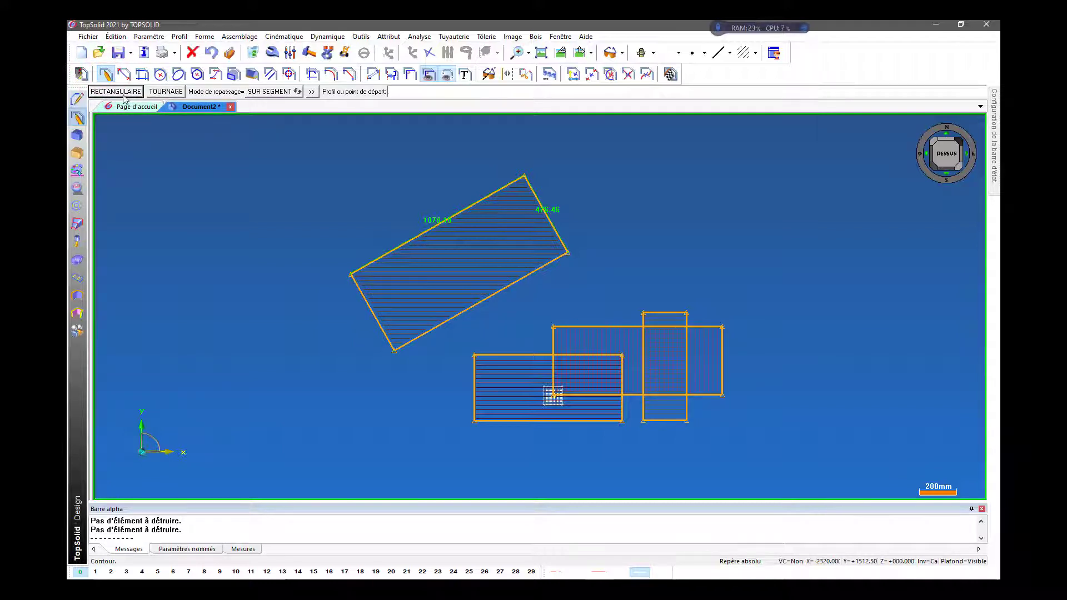
pyautogui.scroll(-2, 385, 399)
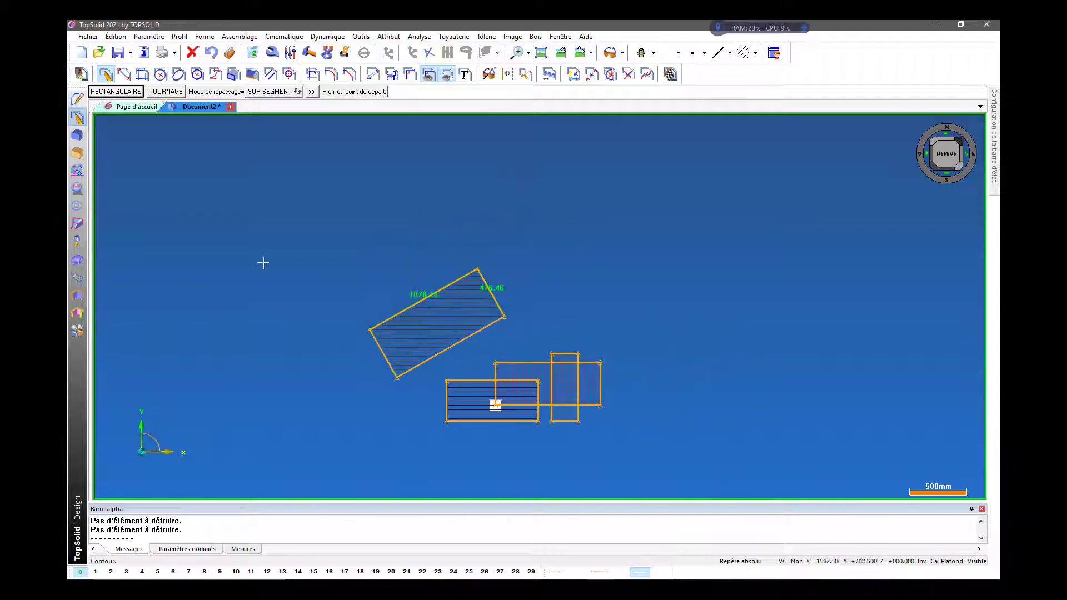
pyautogui.click(107, 75)
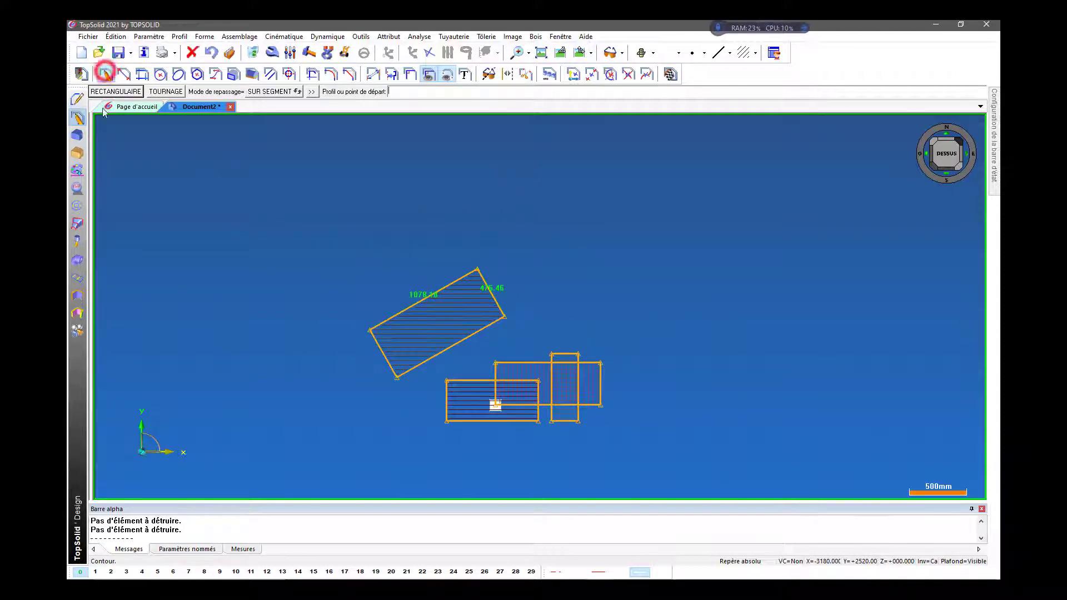
pyautogui.click(196, 168)
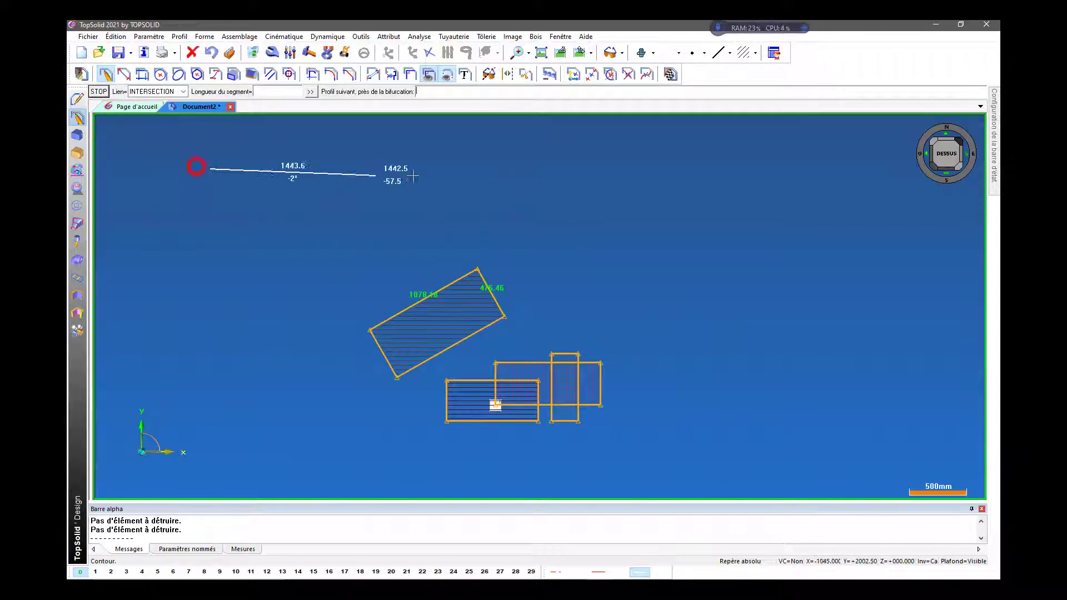
pyautogui.click(487, 175)
pyautogui.click(439, 237)
pyautogui.click(257, 314)
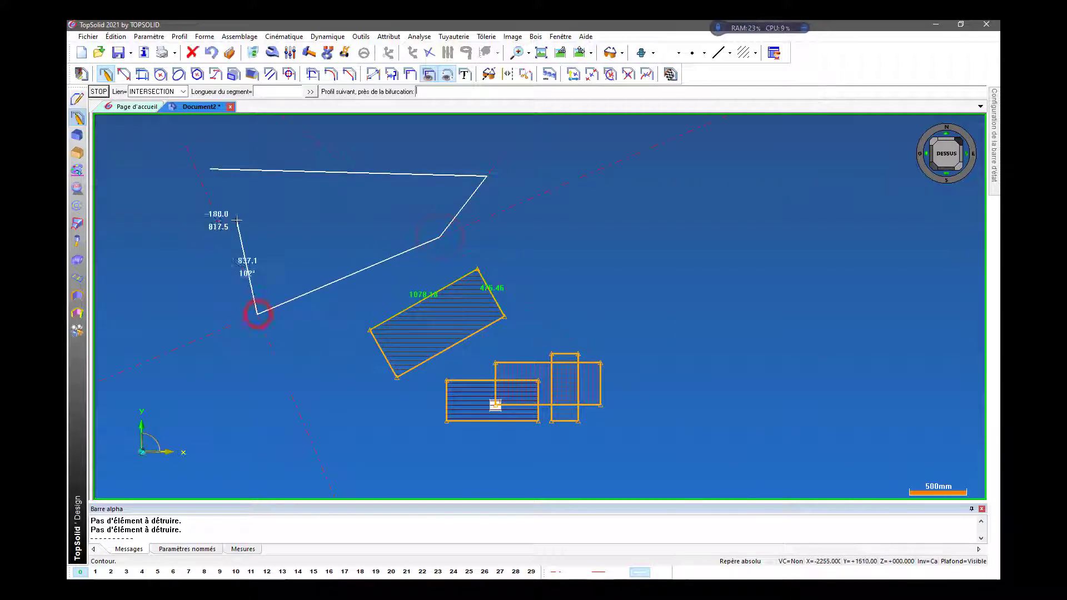
pyautogui.click(238, 220)
pyautogui.click(164, 207)
pyautogui.click(210, 168)
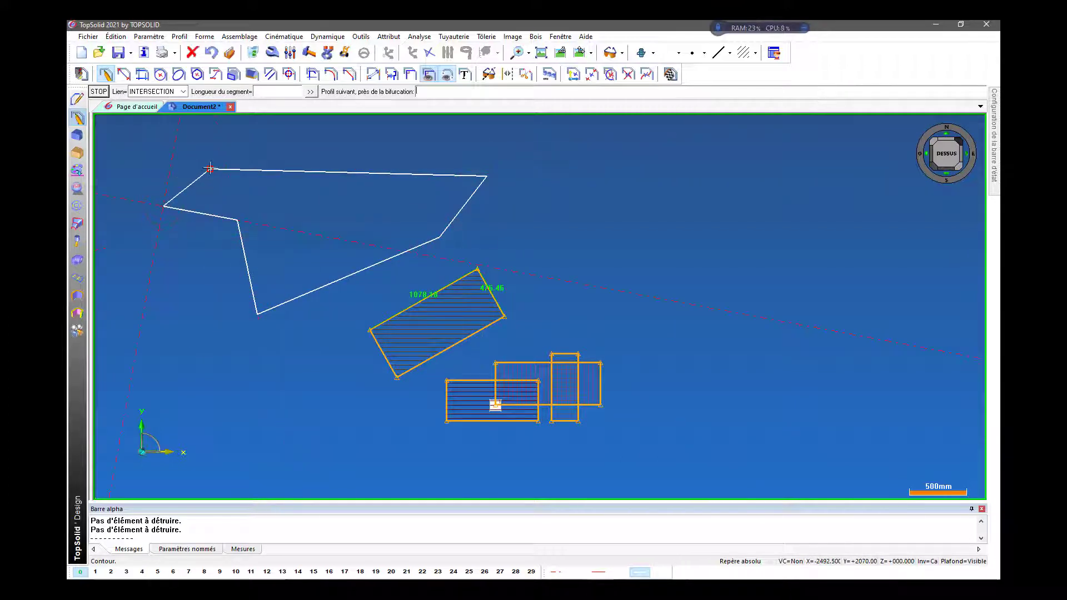
pyautogui.click(212, 168)
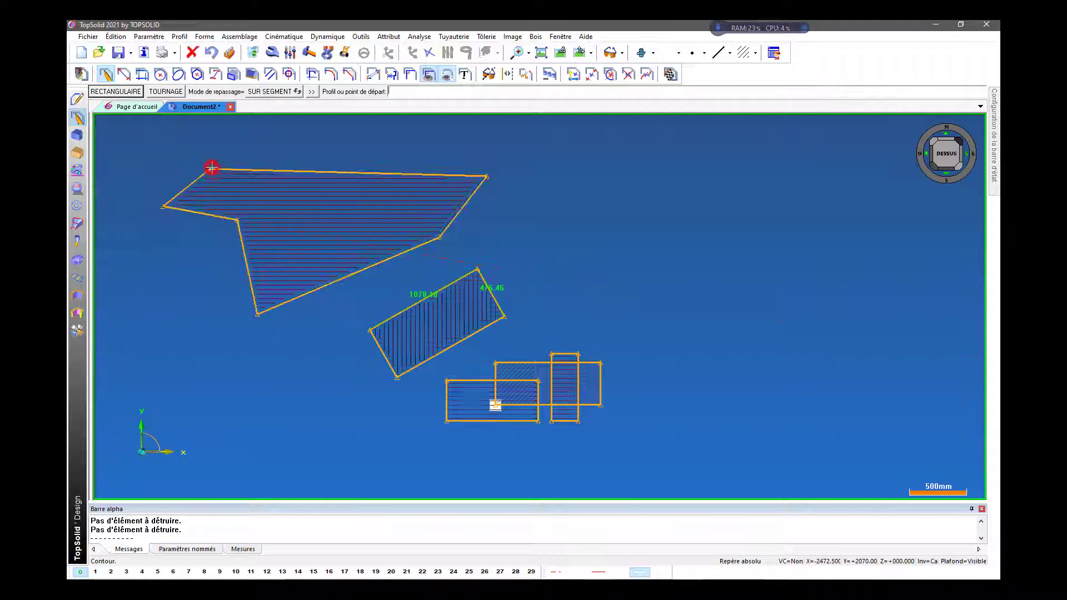
# Step: Draw a large rectangular contour from two diagonal points, overlapping the far tip of the six-sided contour
pyautogui.scroll(1, 179, 412)
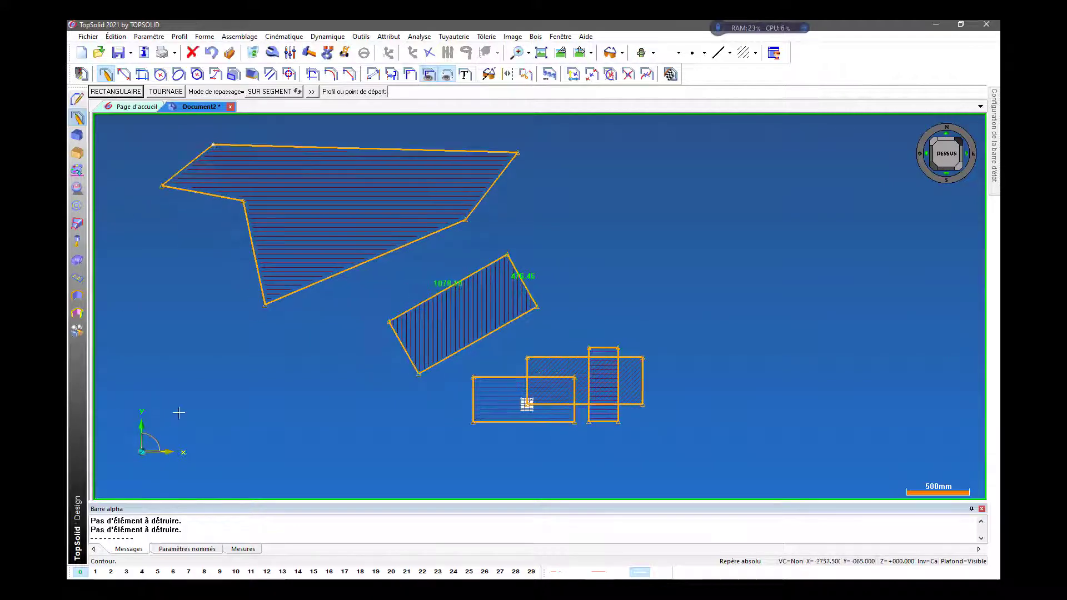
pyautogui.scroll(-3, 102, 293)
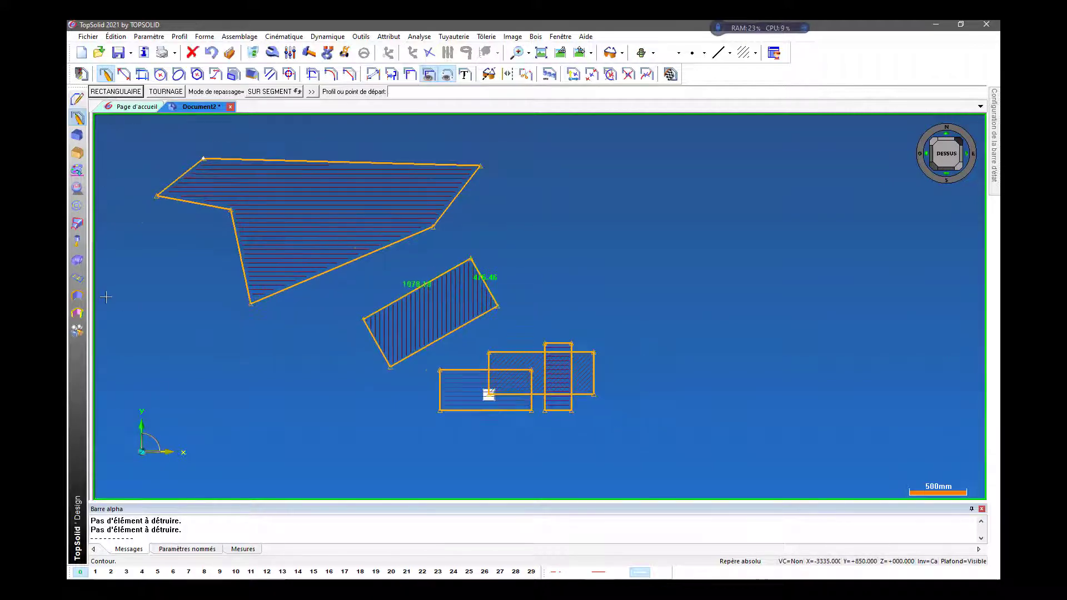
pyautogui.scroll(-2, 567, 295)
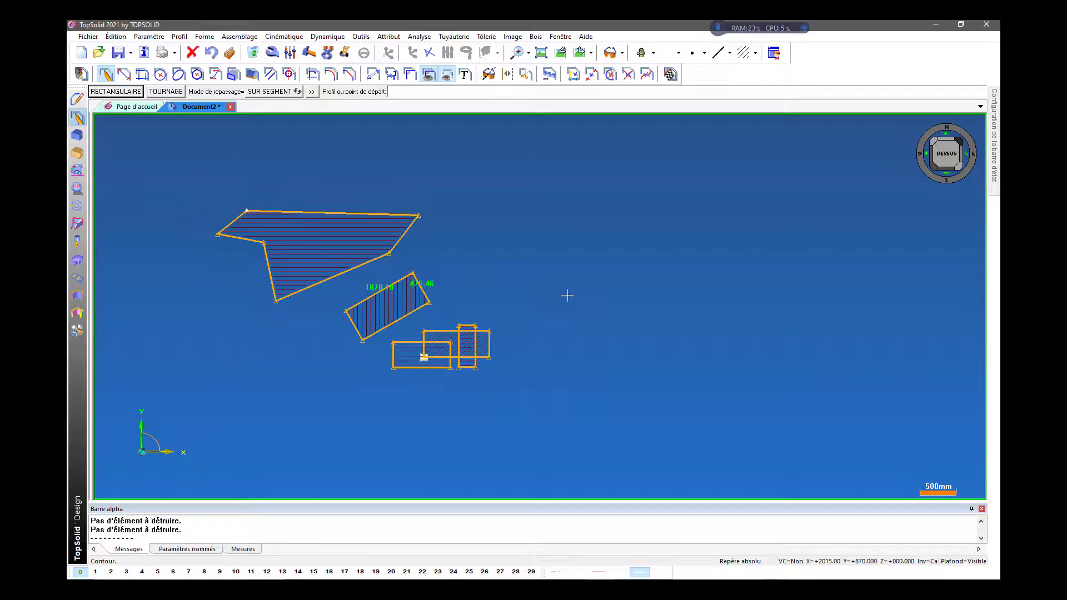
pyautogui.click(105, 74)
pyautogui.click(107, 93)
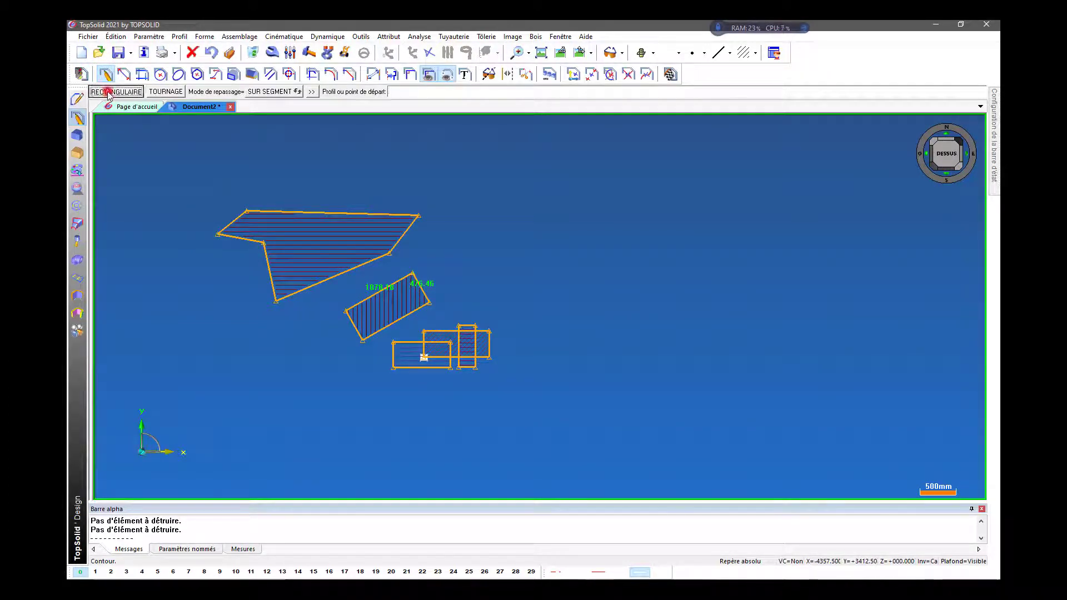
pyautogui.click(408, 158)
pyautogui.click(635, 281)
# Step: Draw an open contour of one near-vertical segment well to the right of the large rectangle
pyautogui.click(816, 321)
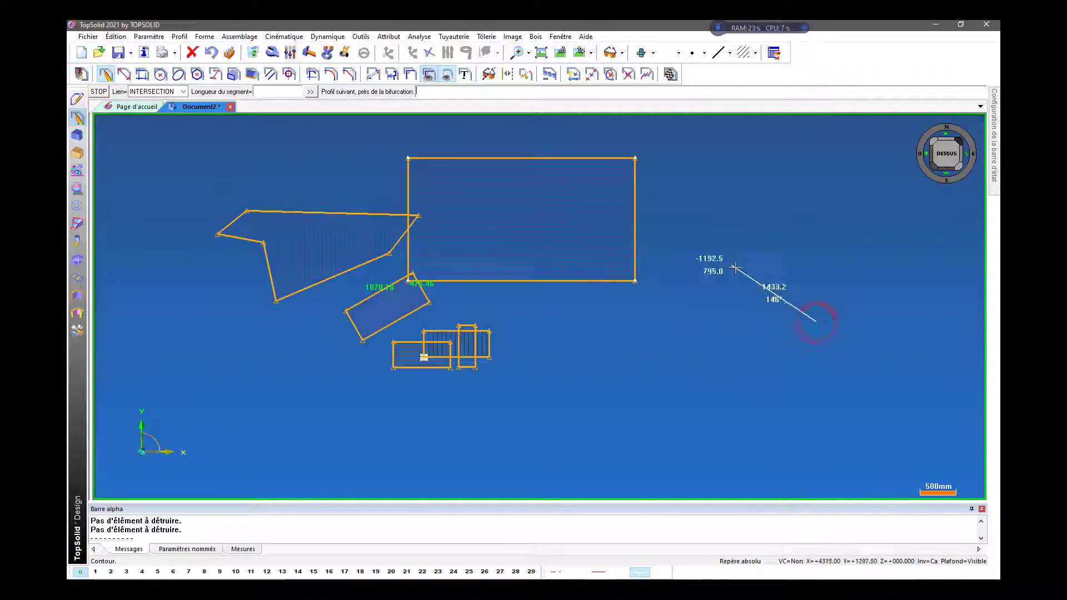
pyautogui.click(817, 238)
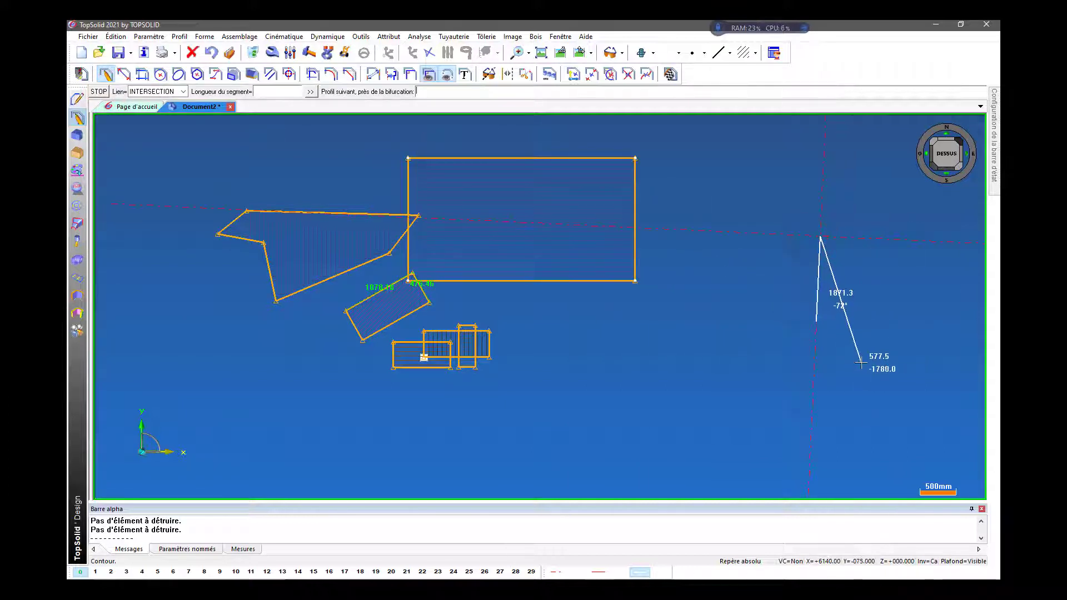
pyautogui.press('Escape')
# Step: Draw a rectangular contour of about 2230 by 1895 mm from two diagonal points, enclosing the single near-vertical segment
pyautogui.click(105, 78)
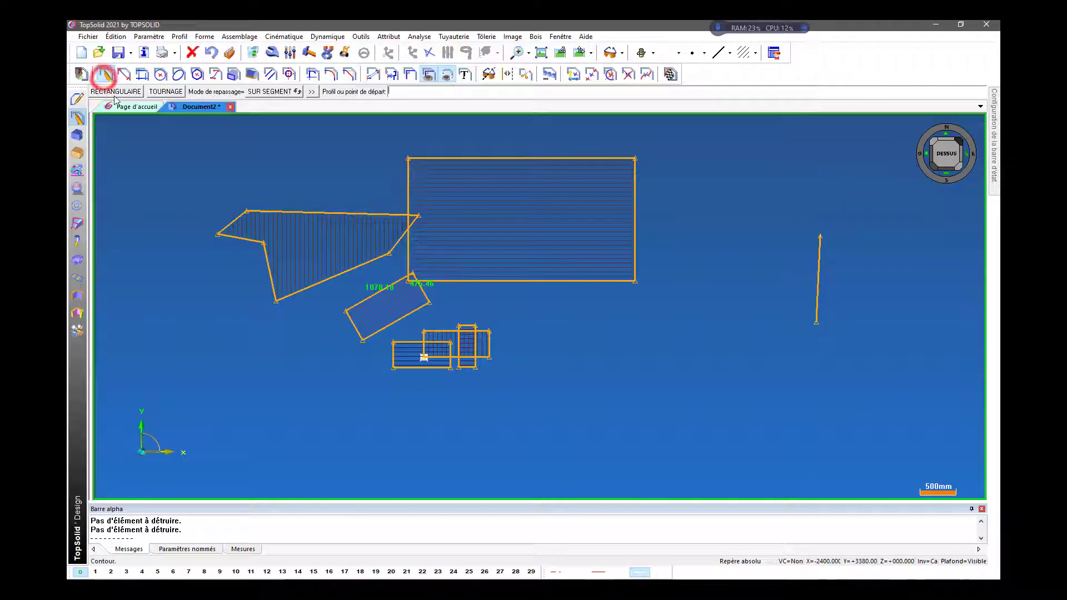
pyautogui.click(113, 95)
pyautogui.click(753, 198)
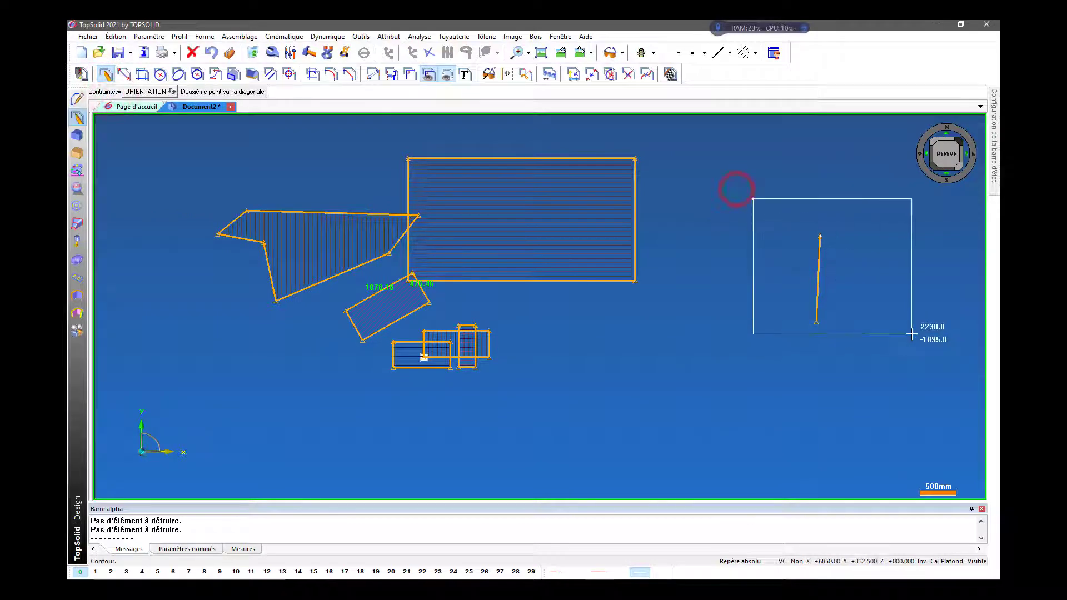
pyautogui.click(913, 334)
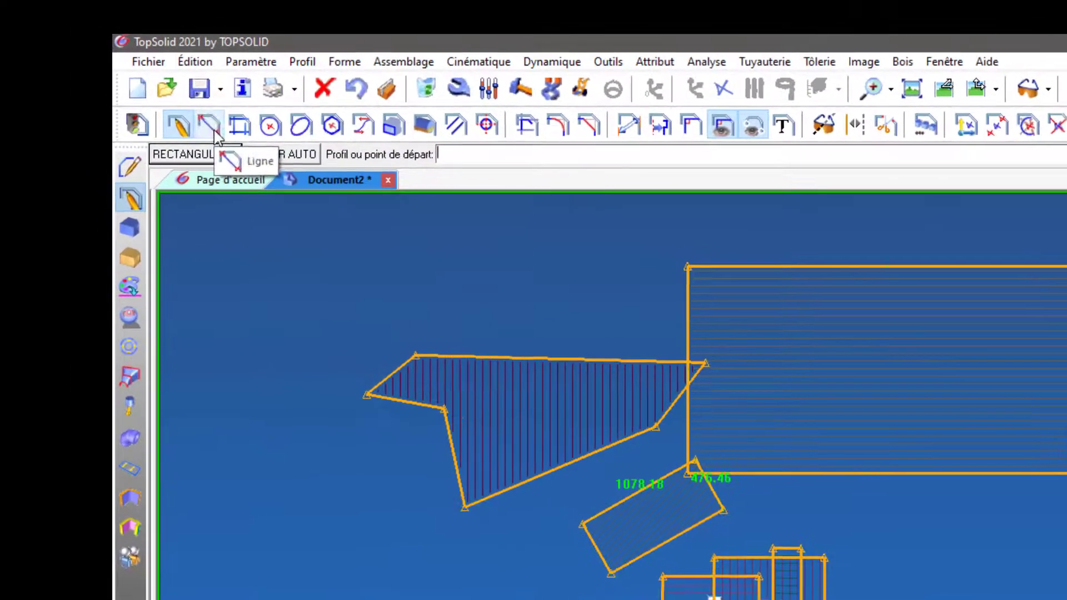
# Step: With the Line tool, draw a slightly sloping line about 4900 mm long above the large rectangle
pyautogui.click(215, 135)
pyautogui.scroll(-3, 595, 294)
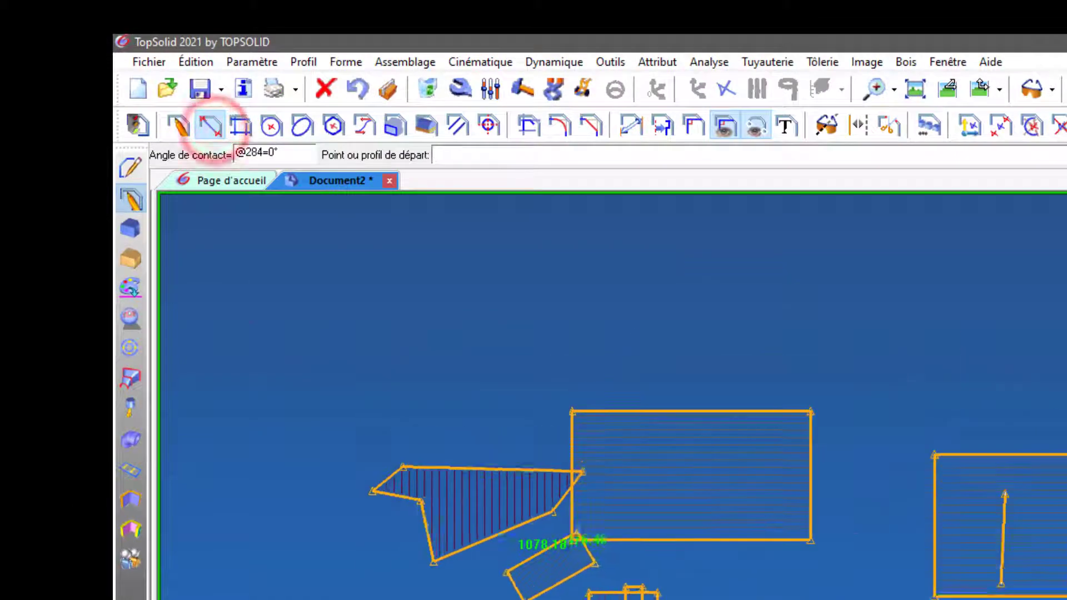
pyautogui.click(575, 281)
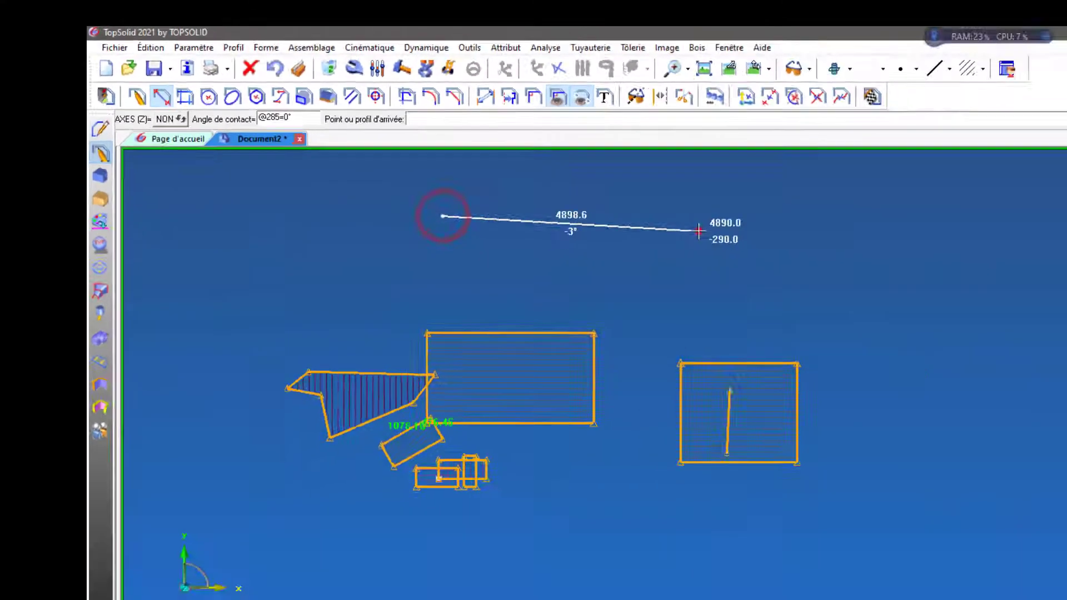
pyautogui.click(907, 301)
# Step: Draw three more separate lines to the right: a short rising one, a steep falling one and a long diagonal
pyautogui.click(658, 222)
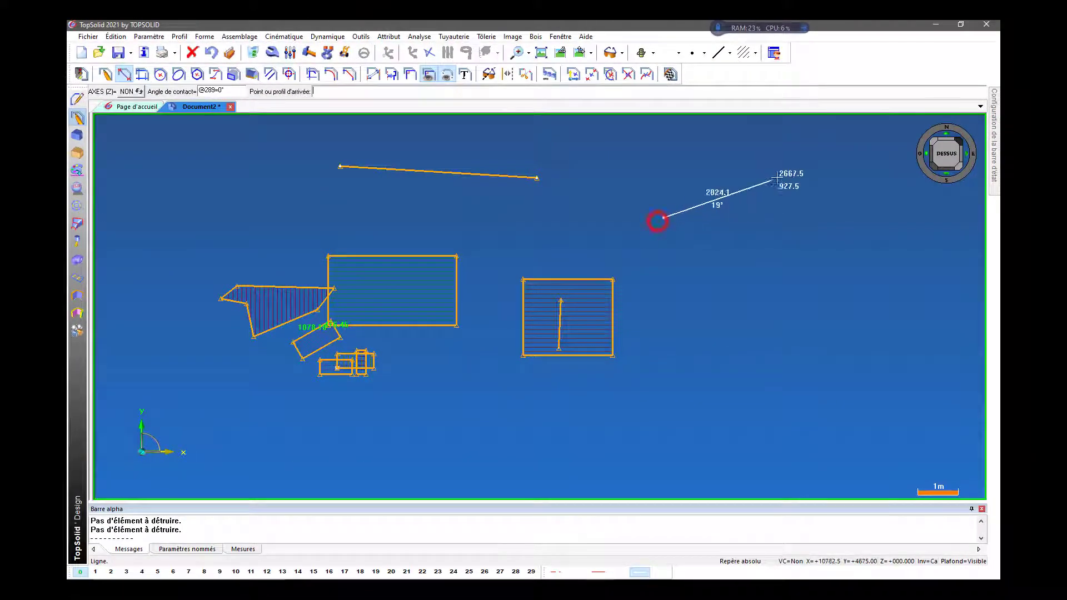
pyautogui.click(785, 174)
pyautogui.click(806, 249)
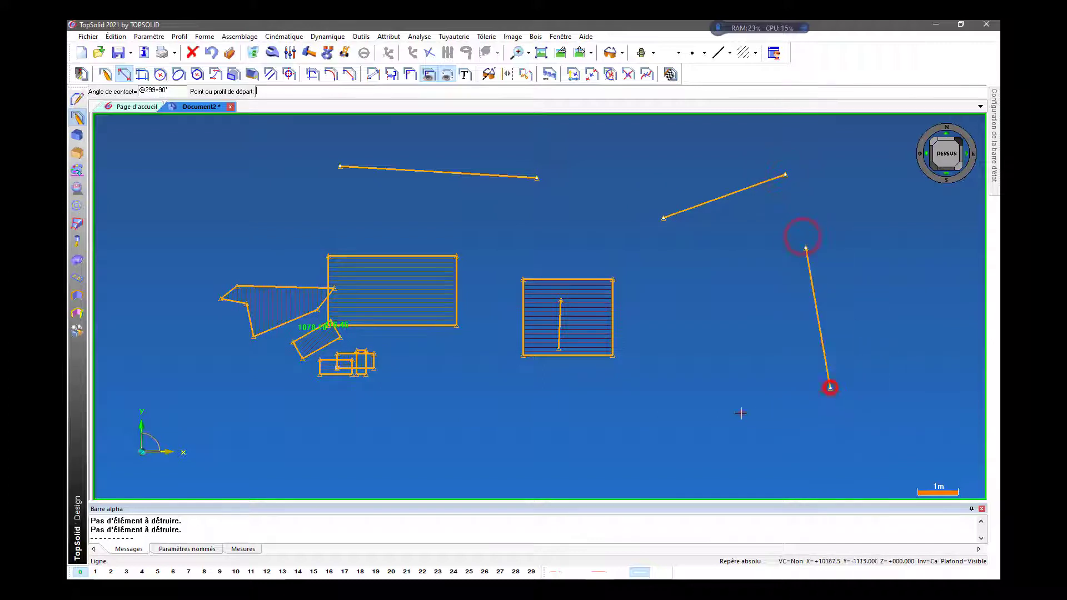
pyautogui.click(830, 388)
pyautogui.click(742, 412)
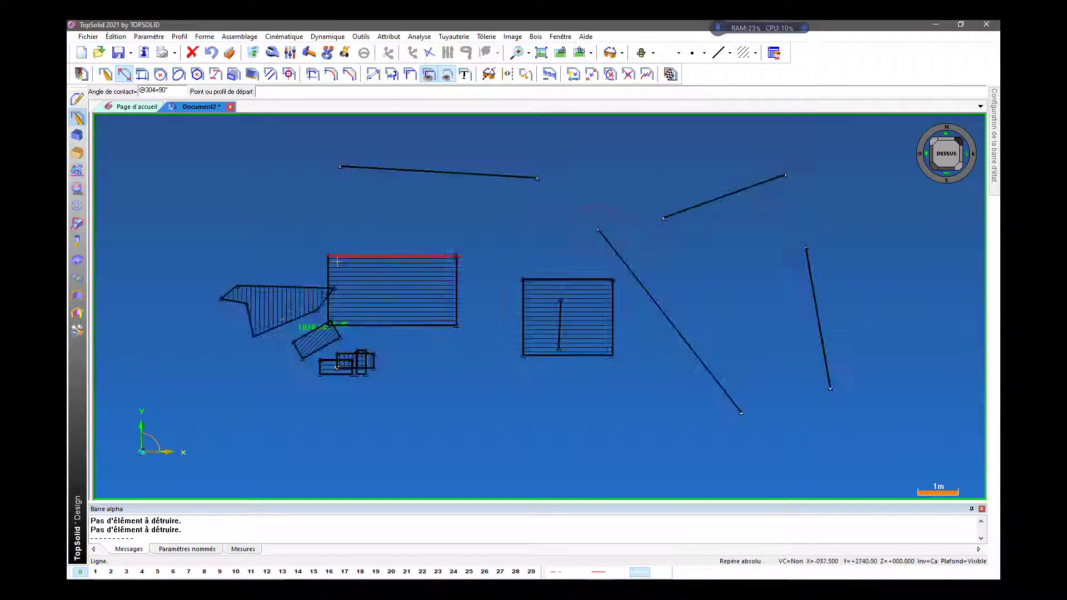
# Step: Draw three connected lines from the start of the first sloping line back to its other end, closing a four-sided shape
pyautogui.scroll(-1, 348, 174)
pyautogui.scroll(3, 348, 174)
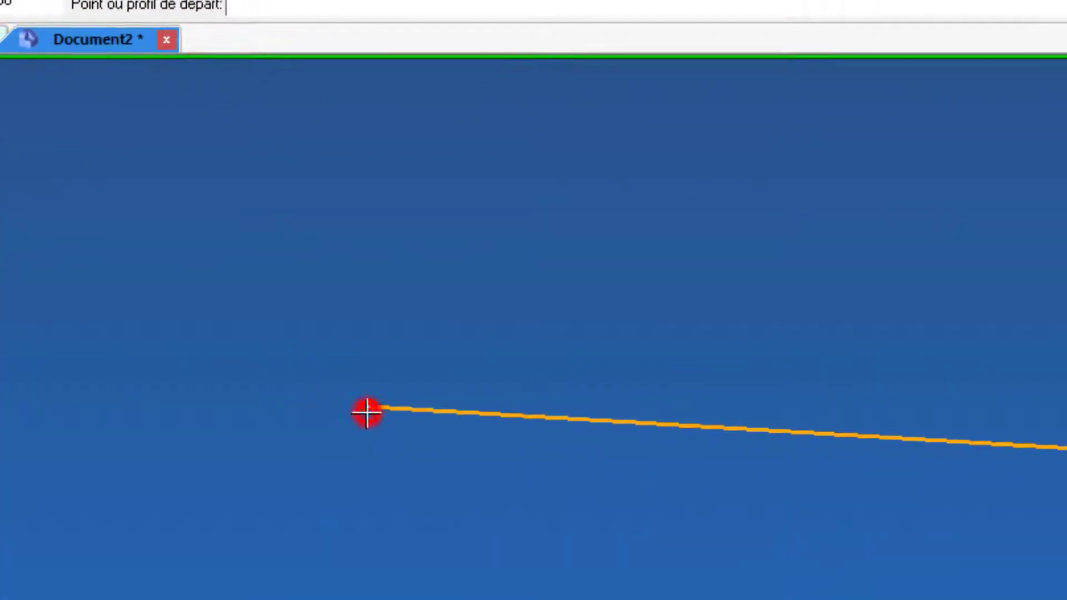
pyautogui.click(368, 414)
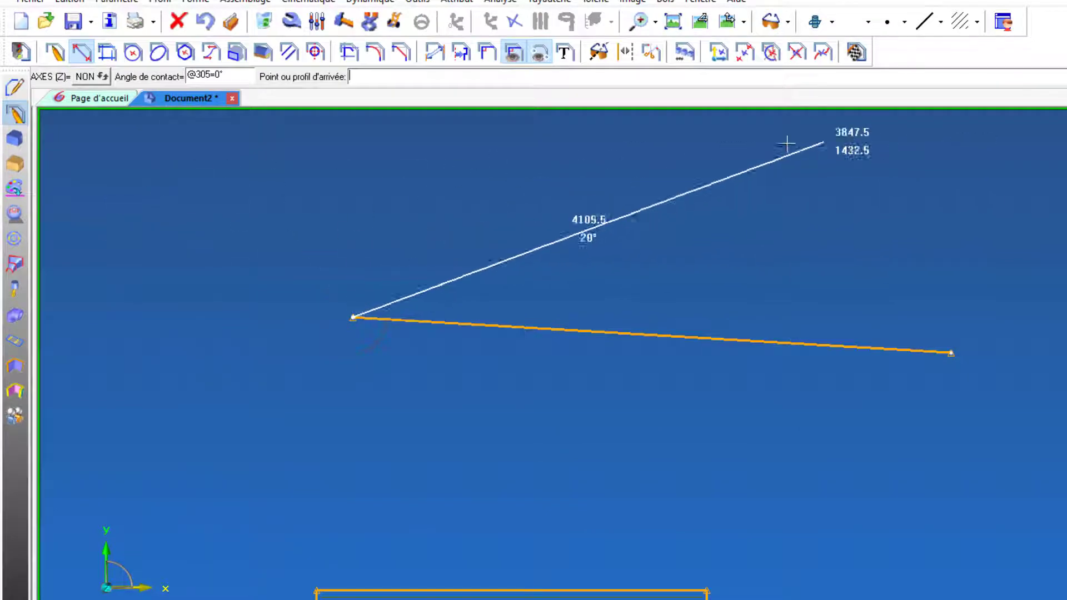
pyautogui.click(176, 234)
pyautogui.scroll(3, 220, 429)
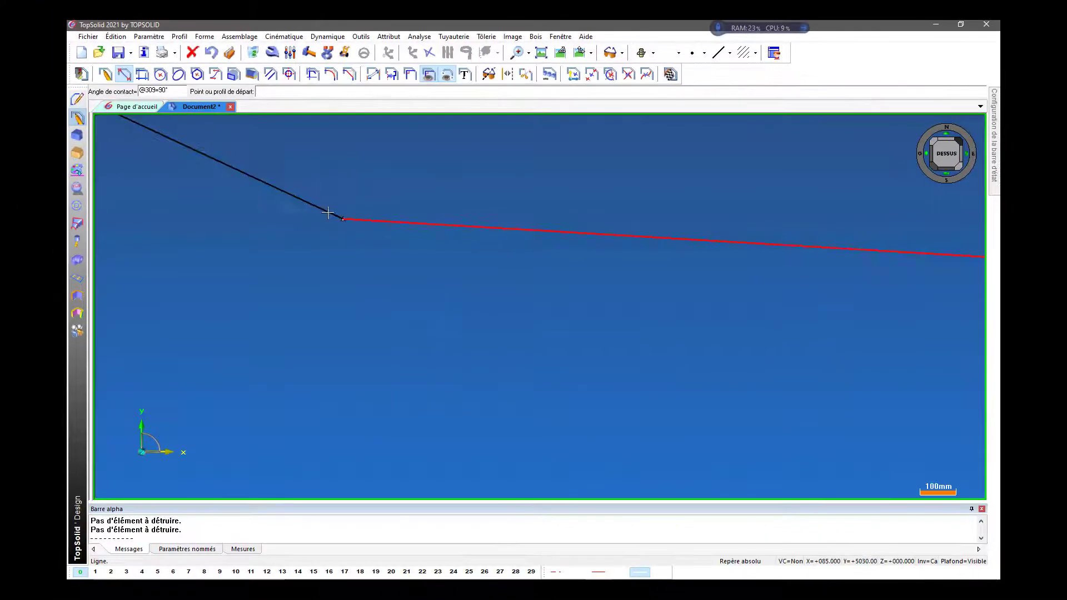
pyautogui.scroll(-6, 434, 350)
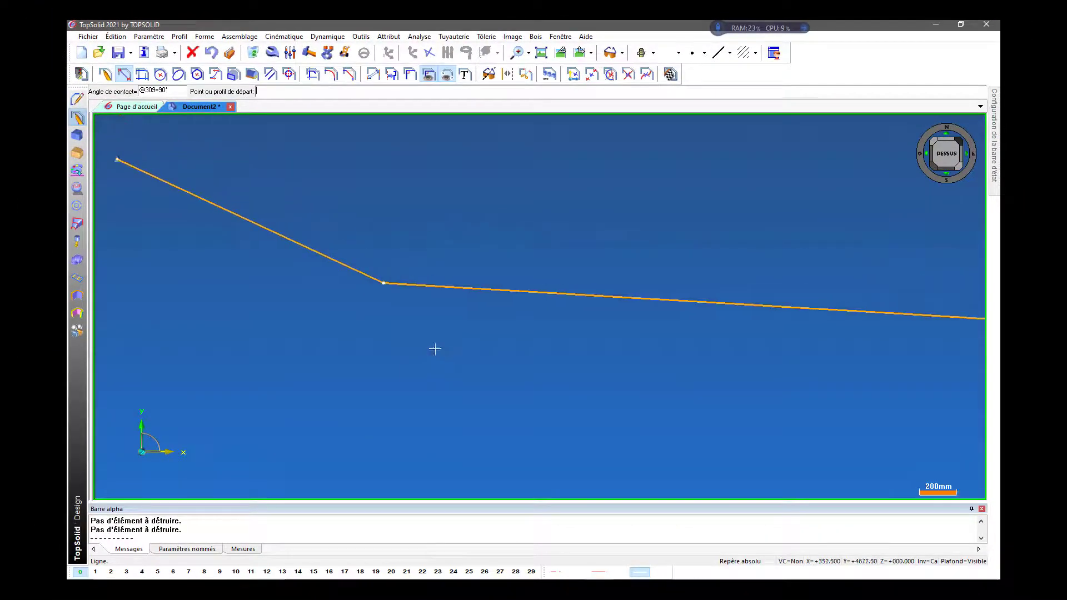
pyautogui.click(336, 280)
pyautogui.click(527, 182)
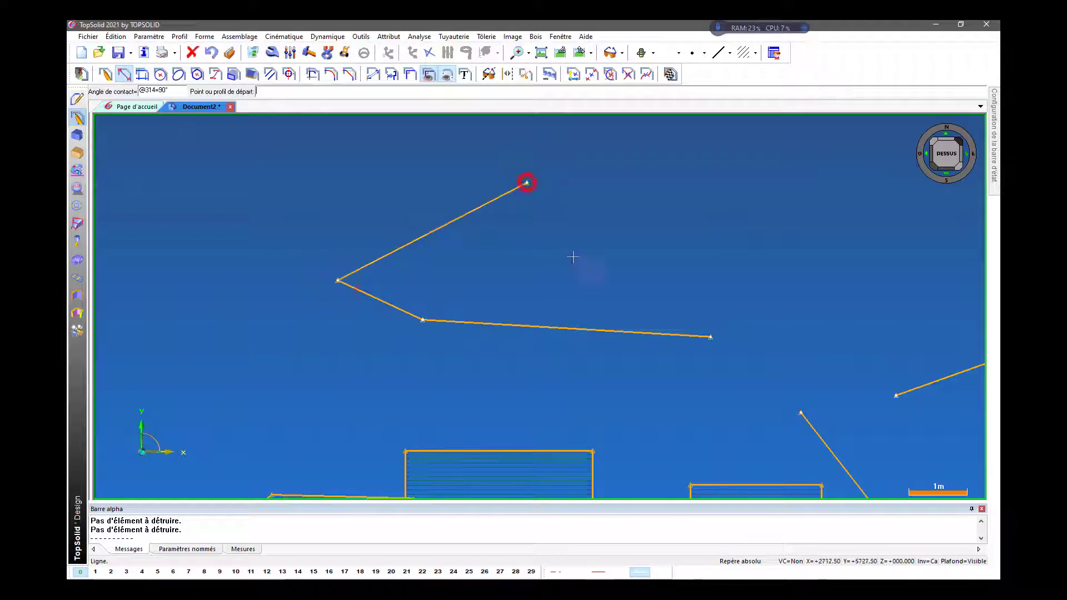
pyautogui.click(527, 183)
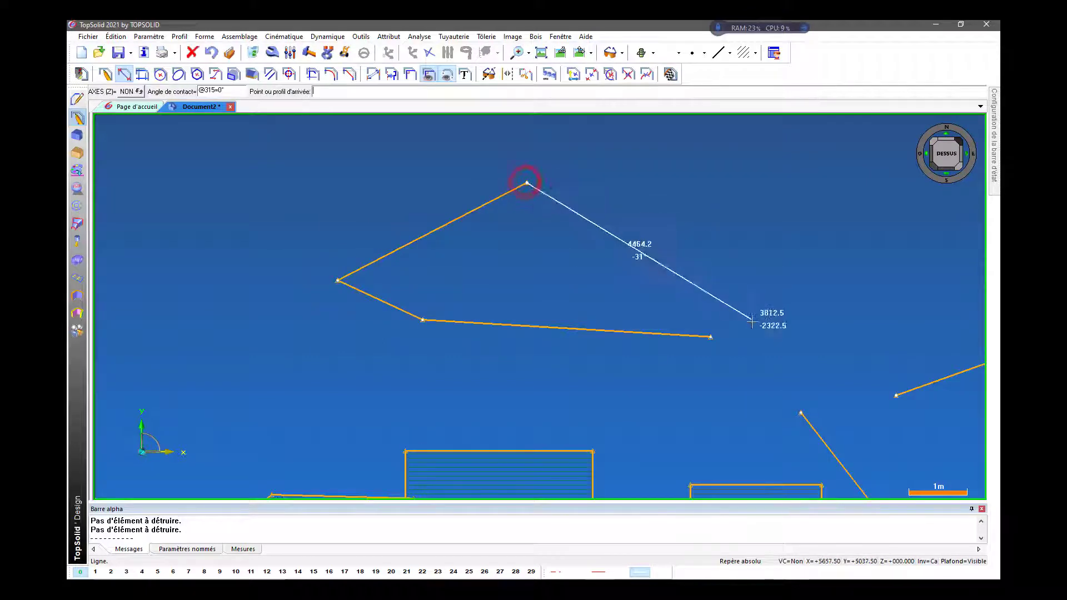
pyautogui.click(711, 335)
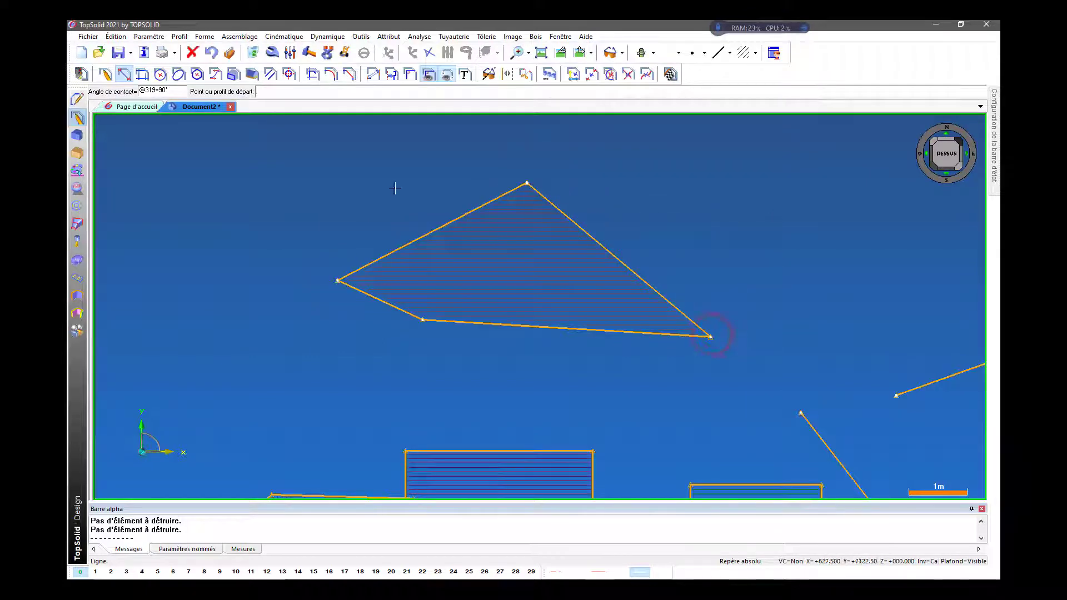
# Step: Draw two connected lines above the closed four-sided shape, one nearly horizontal and one descending from its far end
pyautogui.click(124, 74)
pyautogui.scroll(-4, 172, 189)
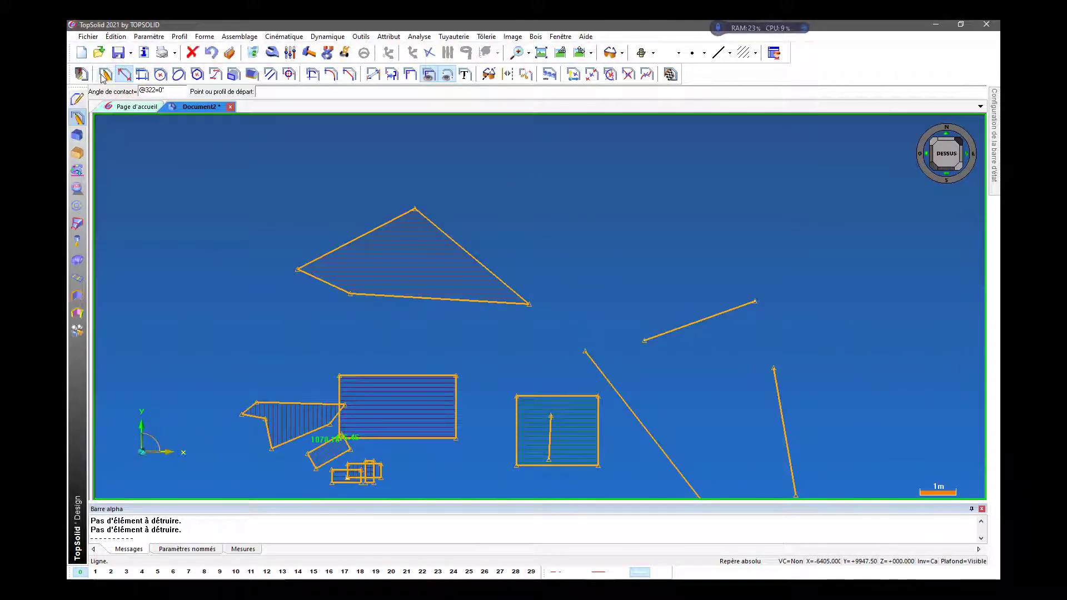
pyautogui.scroll(-2, 367, 294)
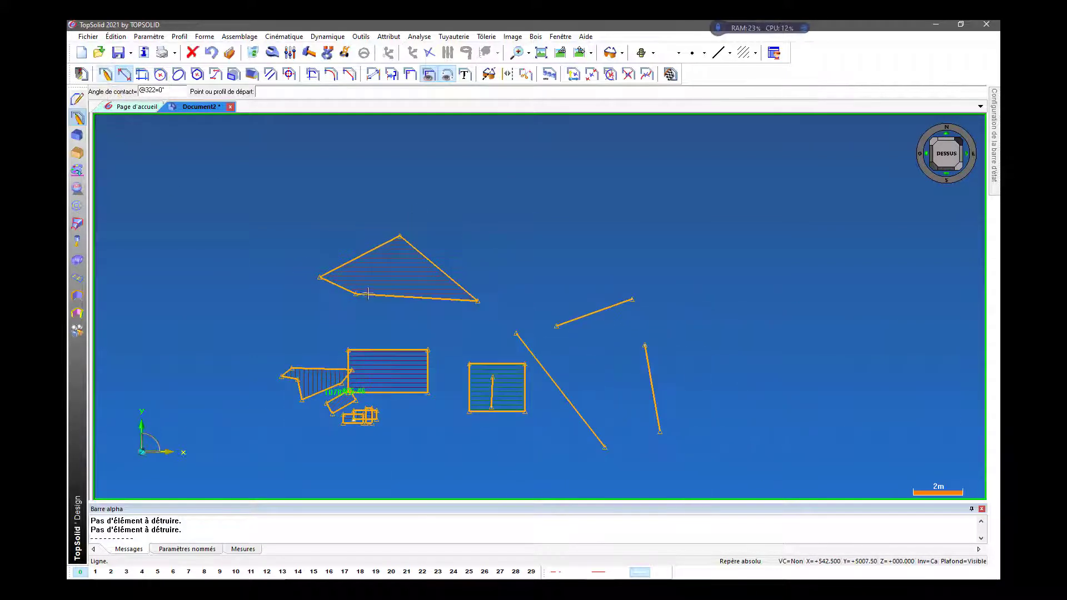
pyautogui.click(445, 174)
pyautogui.click(611, 166)
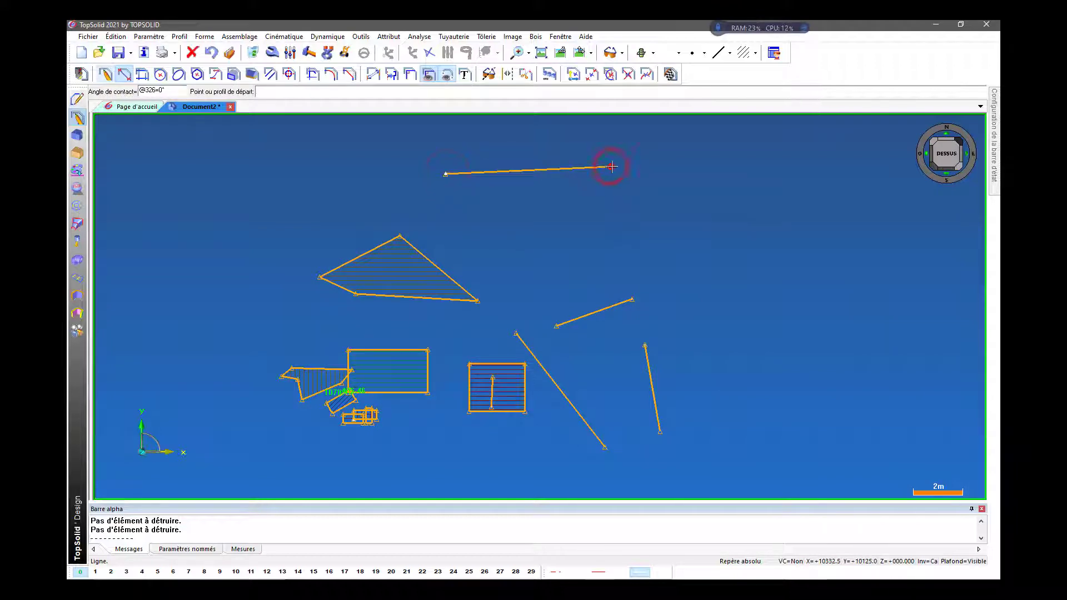
pyautogui.click(617, 247)
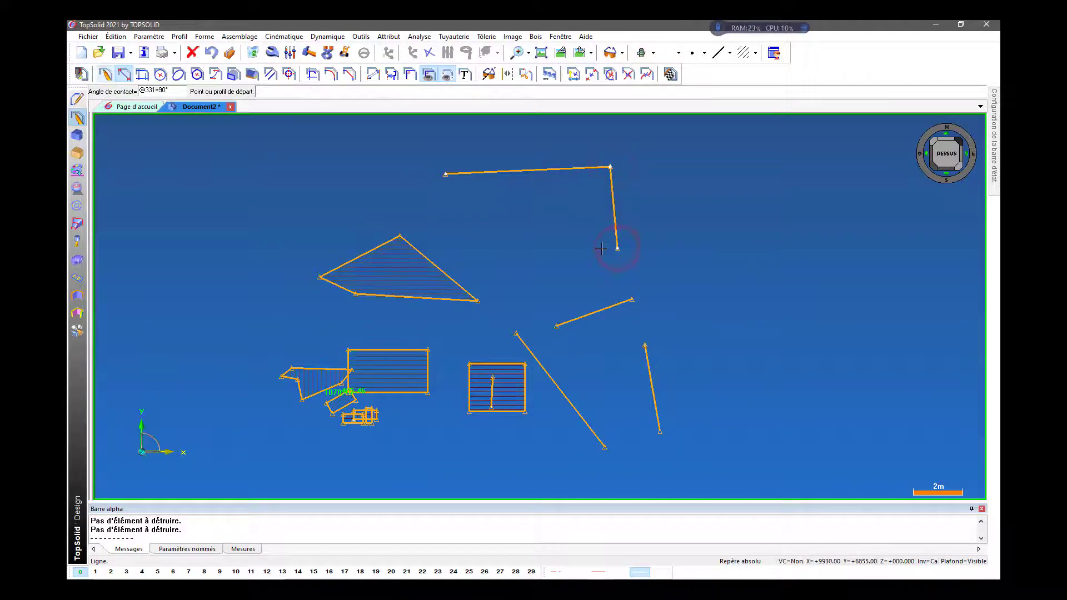
# Step: Draw two more lines back to the first line's start, beginning just off the descending line's end to leave a small gap
pyautogui.scroll(2, 602, 248)
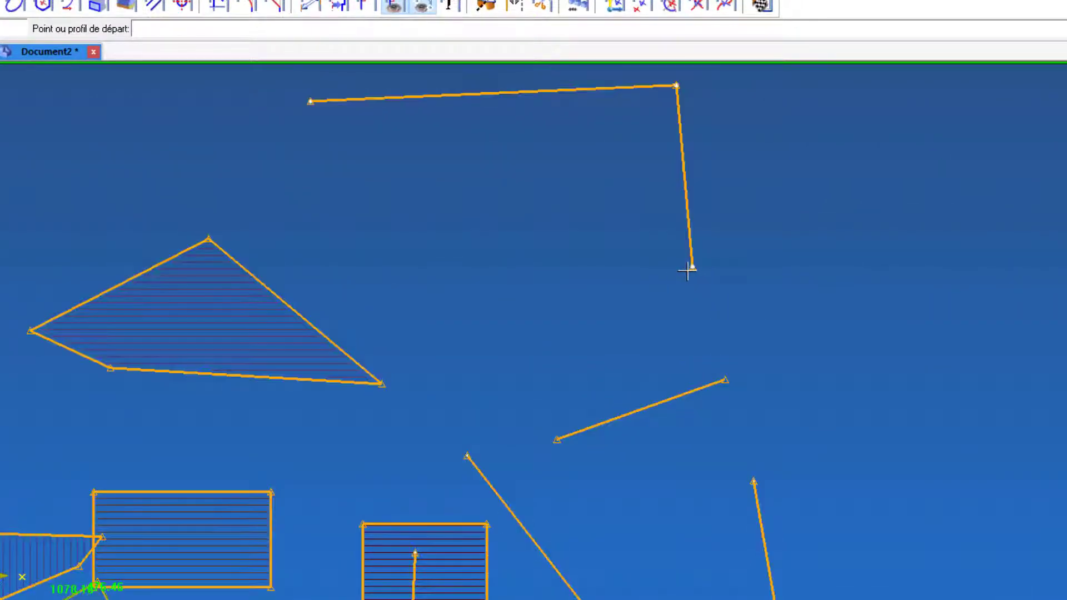
pyautogui.click(688, 271)
pyautogui.click(363, 223)
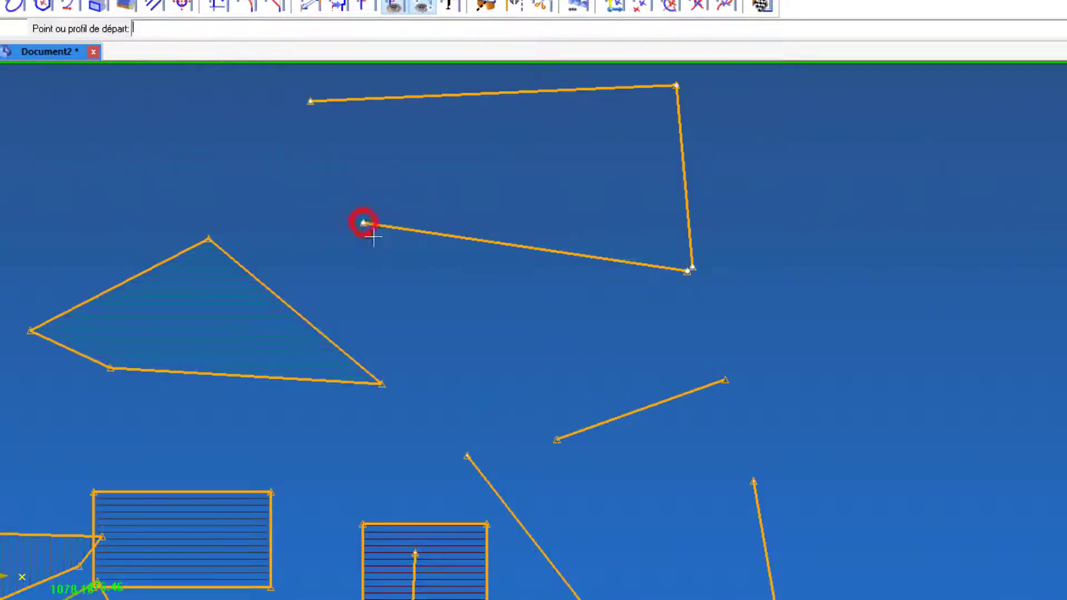
pyautogui.click(310, 101)
pyautogui.scroll(5, 753, 272)
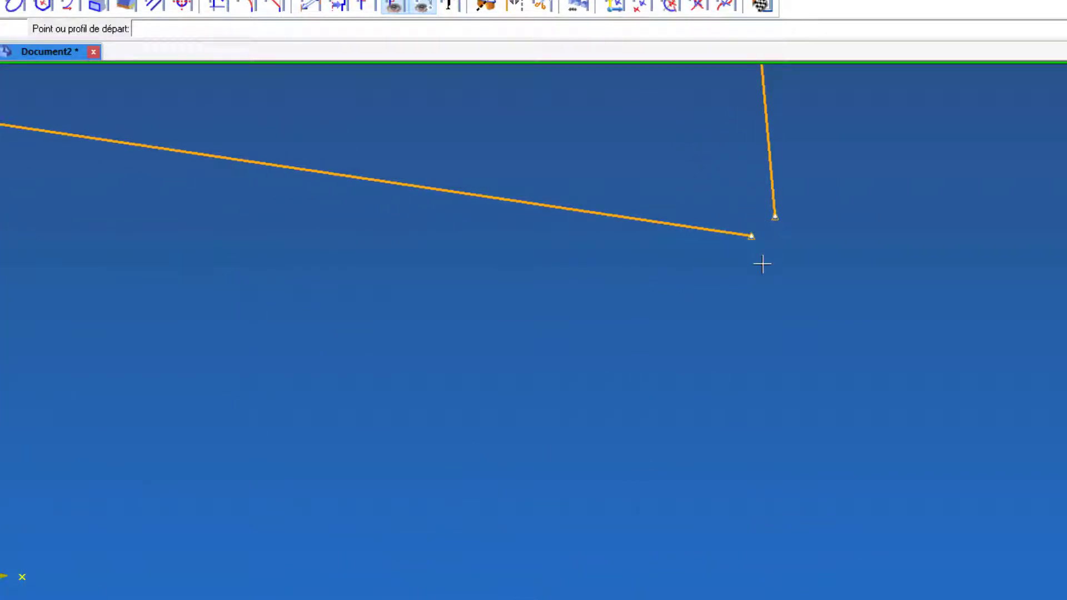
pyautogui.scroll(-4, 733, 386)
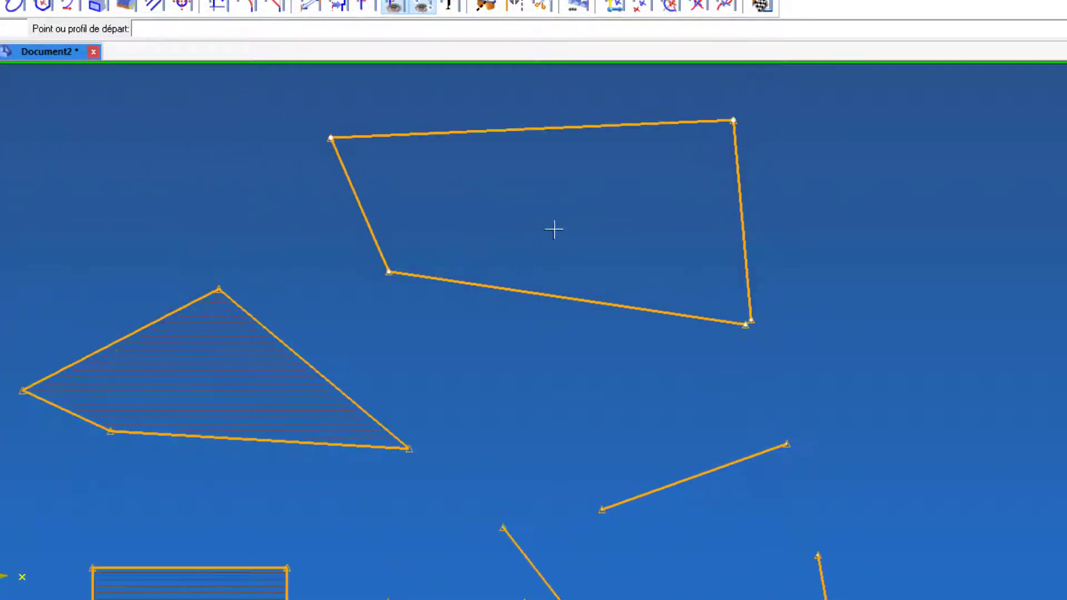
pyautogui.scroll(-1, 554, 329)
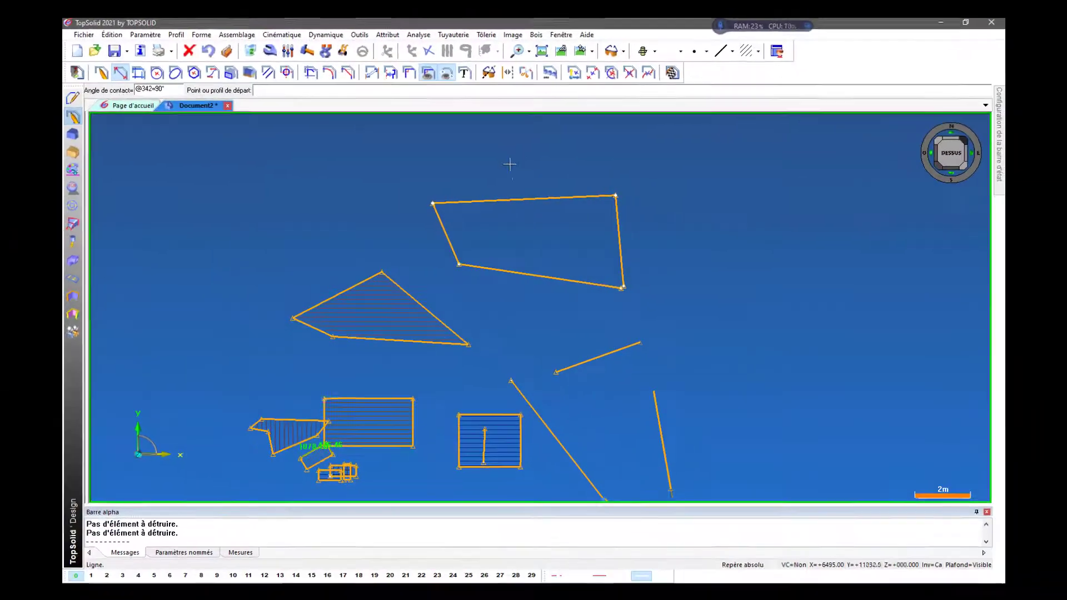
pyautogui.scroll(-1, 437, 185)
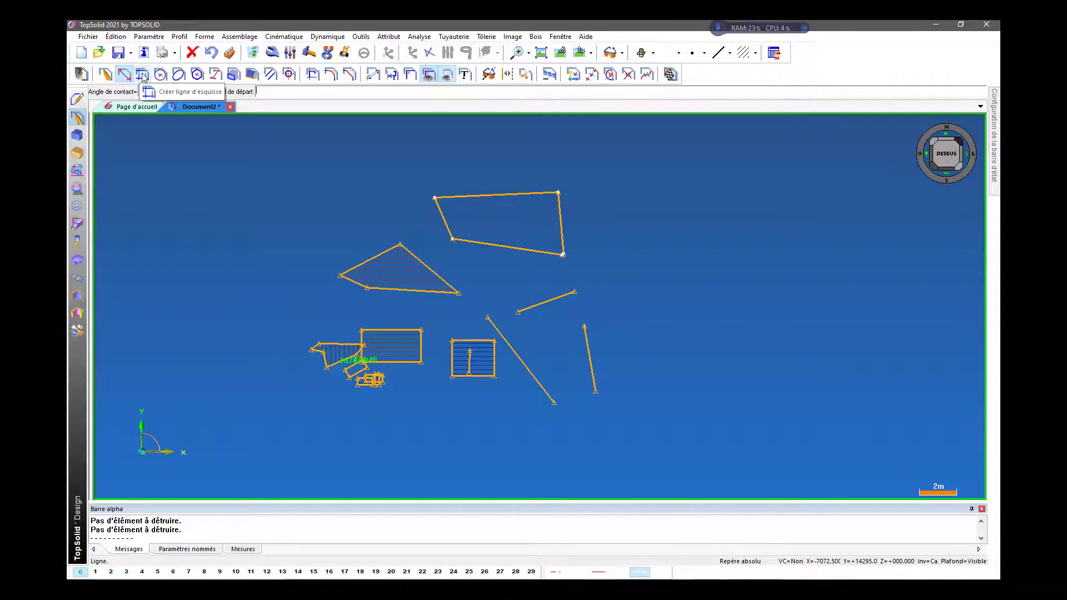
# Step: Delete all the drawn contours and lines together with a selection window around them
pyautogui.click(254, 54)
pyautogui.moveTo(215, 131)
pyautogui.mouseDown()
pyautogui.moveTo(452, 348)
pyautogui.moveTo(695, 472)
pyautogui.mouseUp()
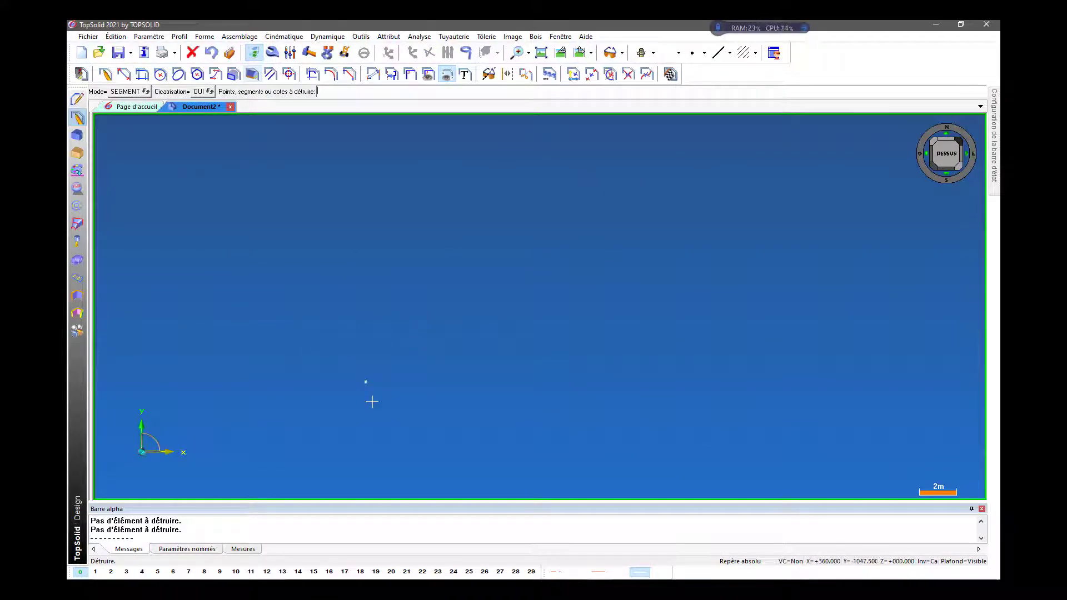
# Step: Draw a circle about 446 mm in diameter by its centre and a passing point, enclosing the reference grid
pyautogui.scroll(10, 372, 402)
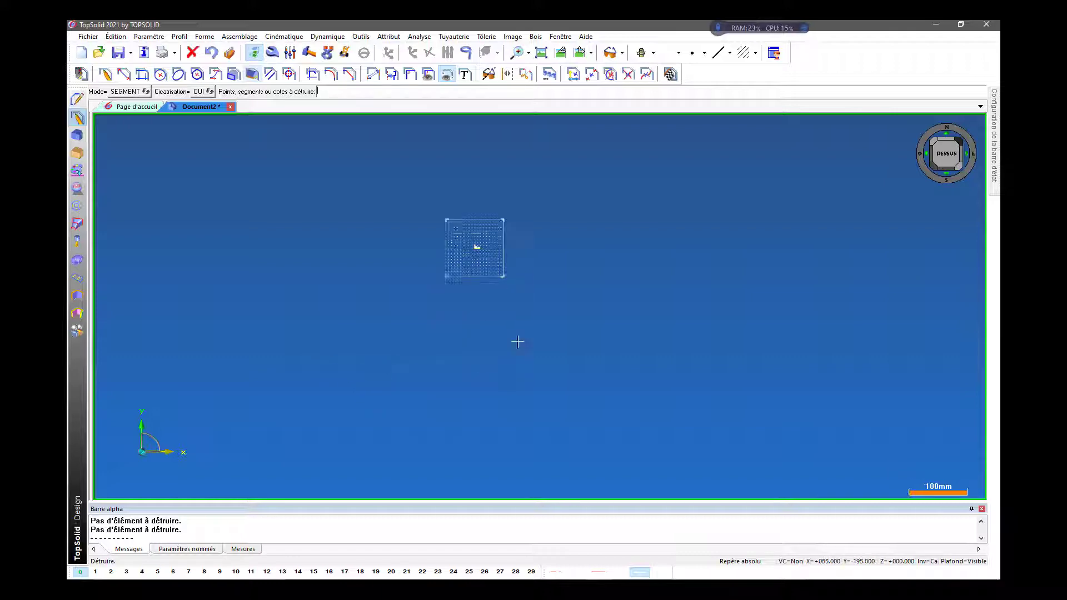
pyautogui.scroll(2, 518, 342)
pyautogui.scroll(-2, 508, 351)
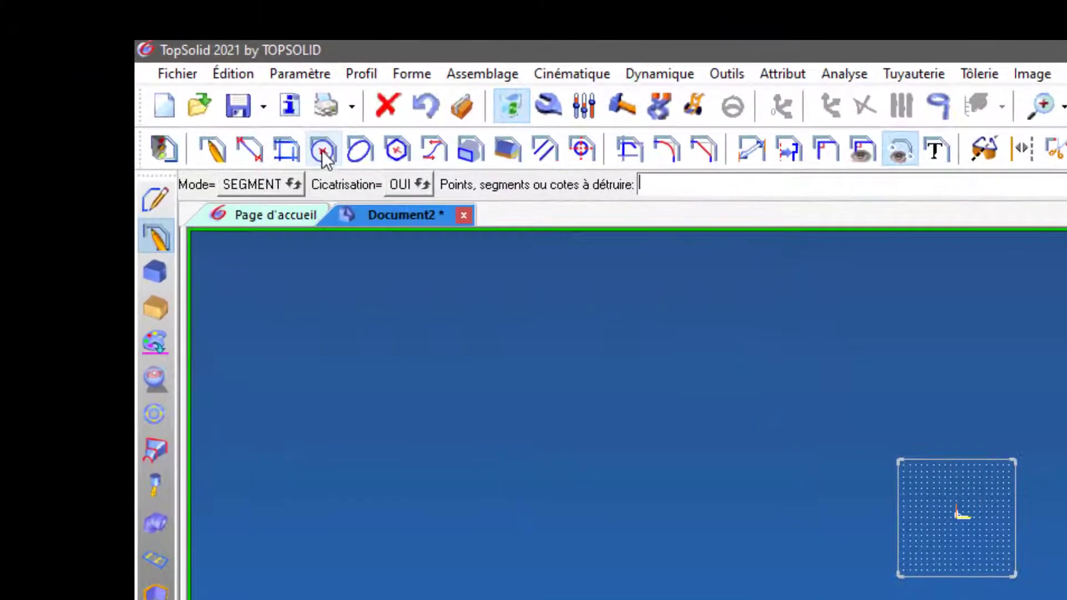
pyautogui.click(322, 151)
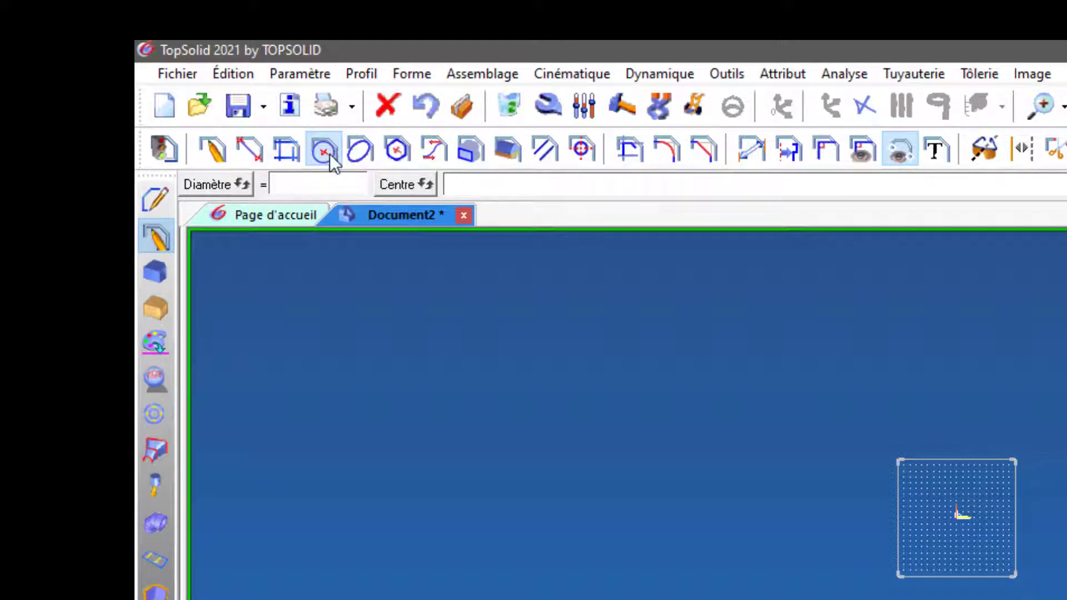
pyautogui.click(322, 156)
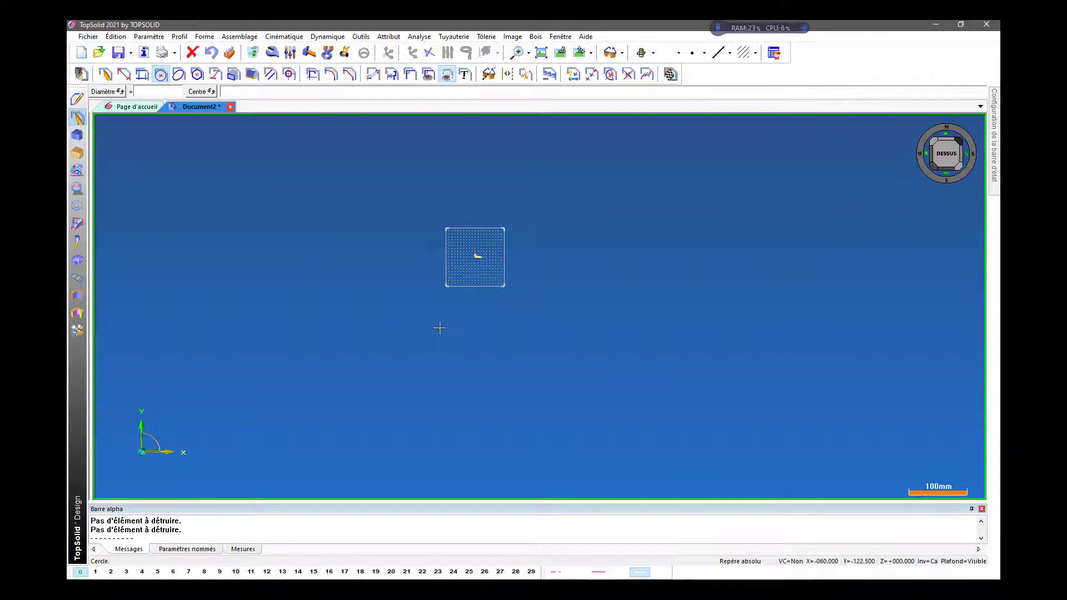
pyautogui.click(440, 328)
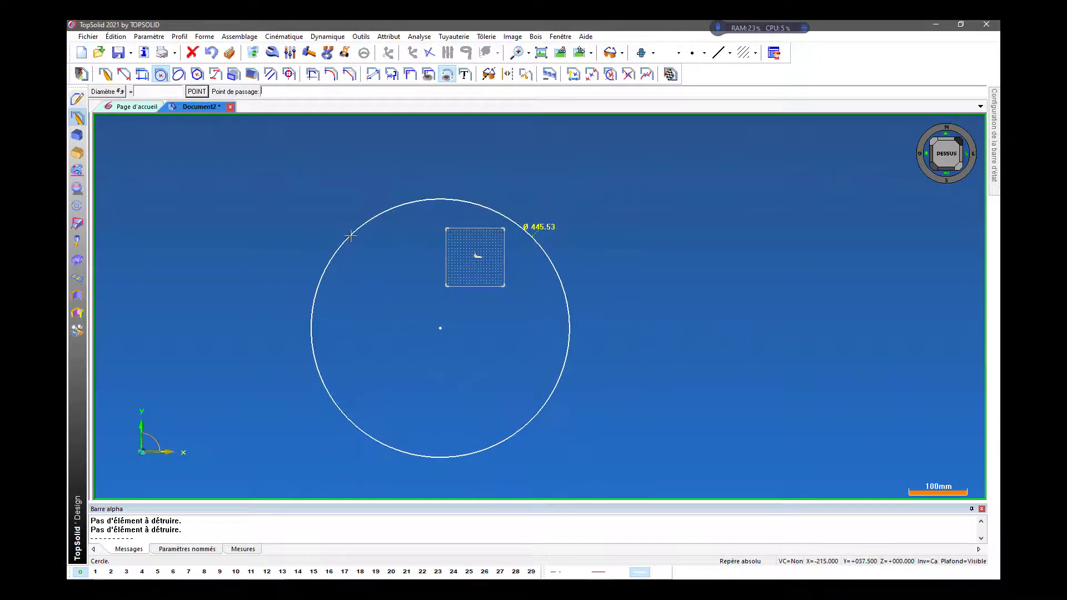
pyautogui.click(350, 236)
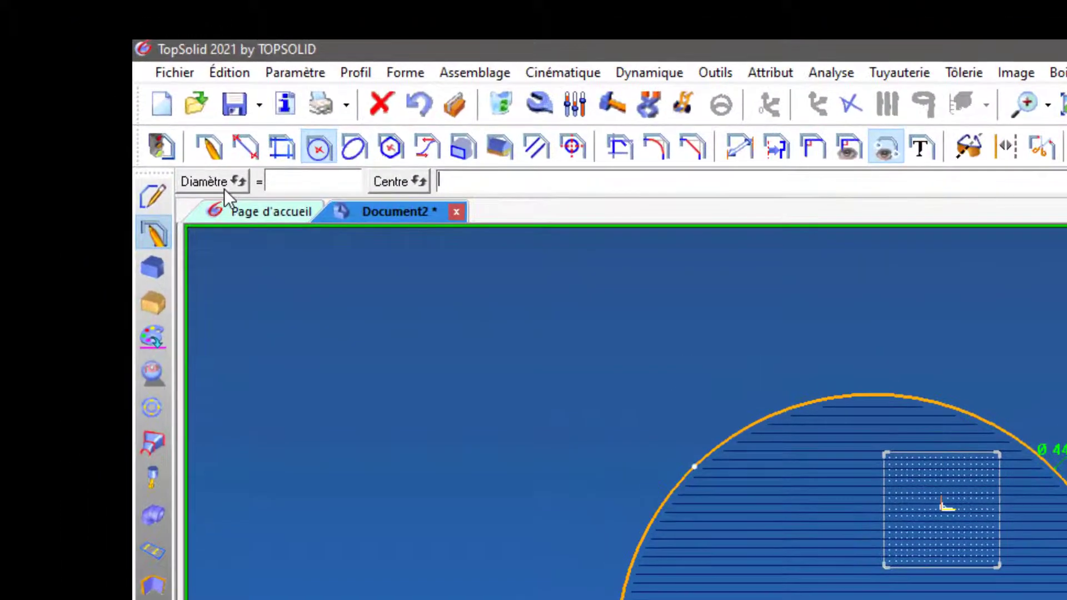
# Step: Switch circle sizing to radius and draw a circle of about 102 mm radius to the upper left of the large one
pyautogui.click(223, 185)
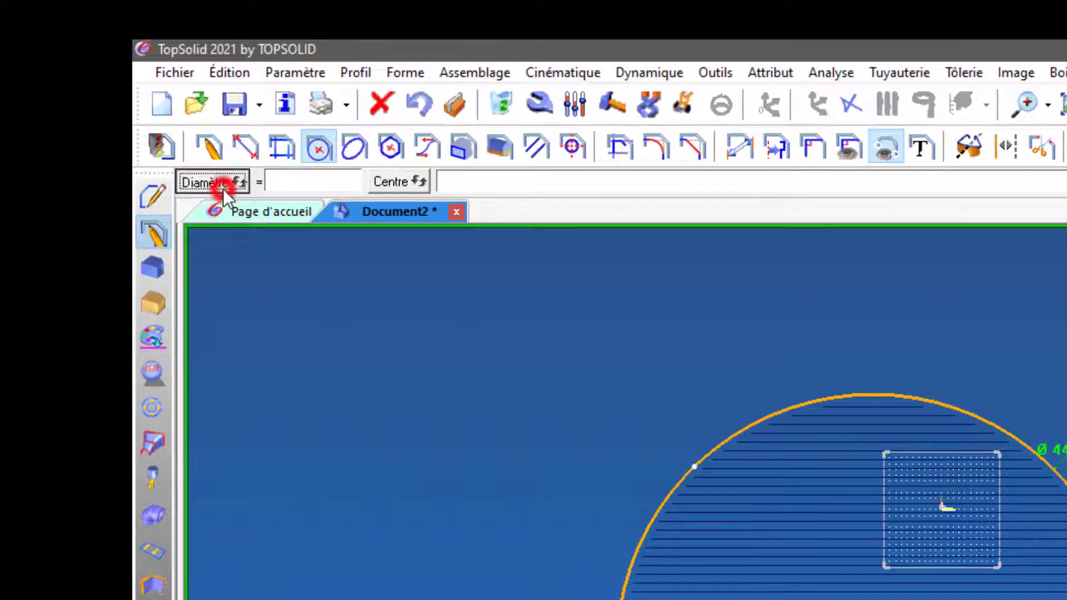
pyautogui.click(364, 438)
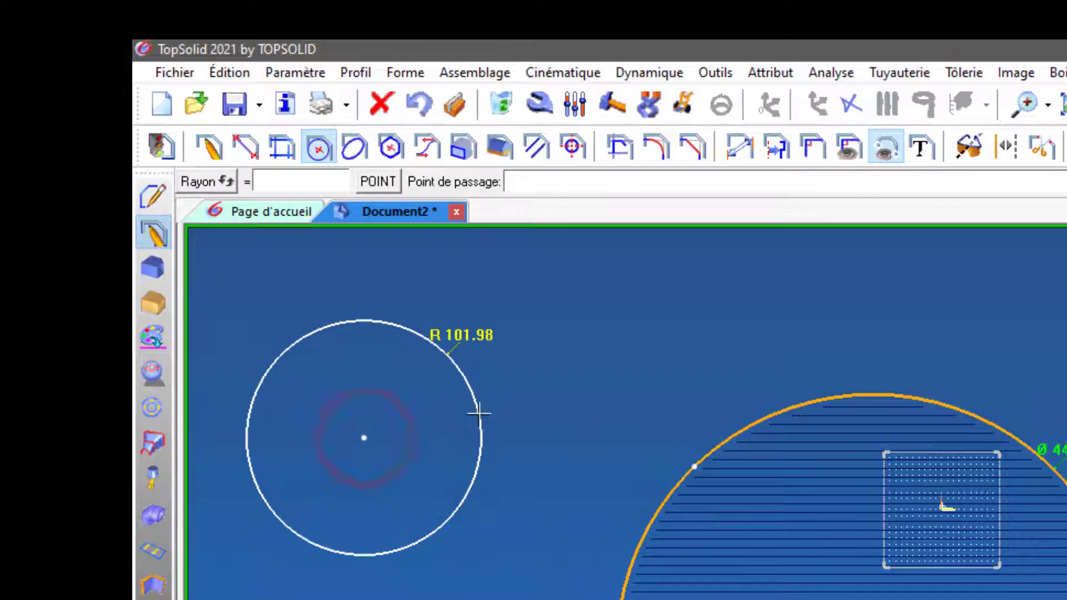
pyautogui.click(479, 415)
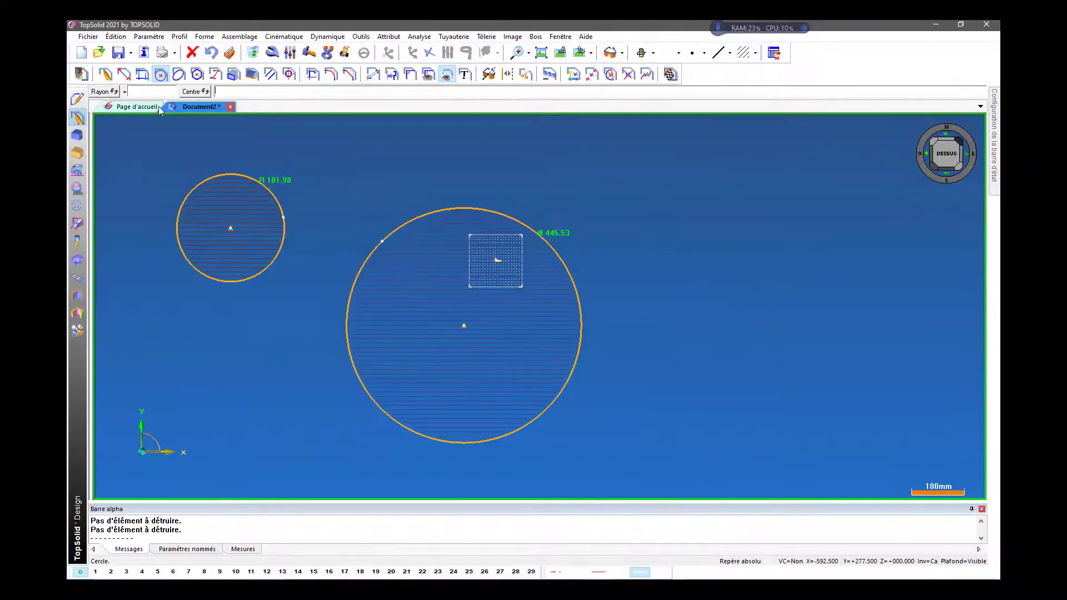
# Step: Set the circle radius to 50 mm and place three circles above and to the right of the large circle
pyautogui.scroll(-2, 281, 329)
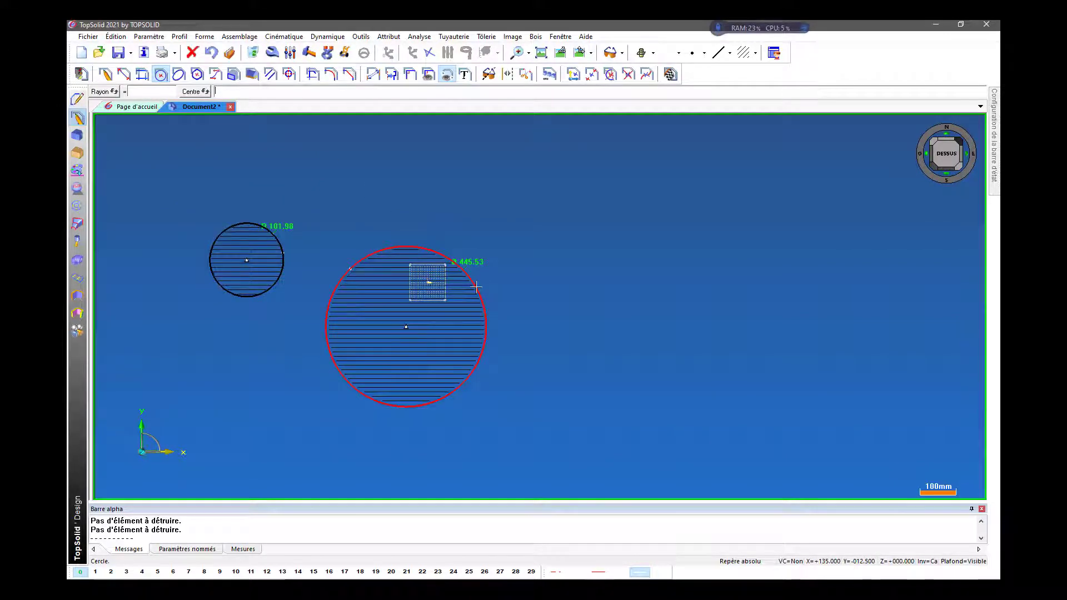
pyautogui.scroll(-2, 301, 312)
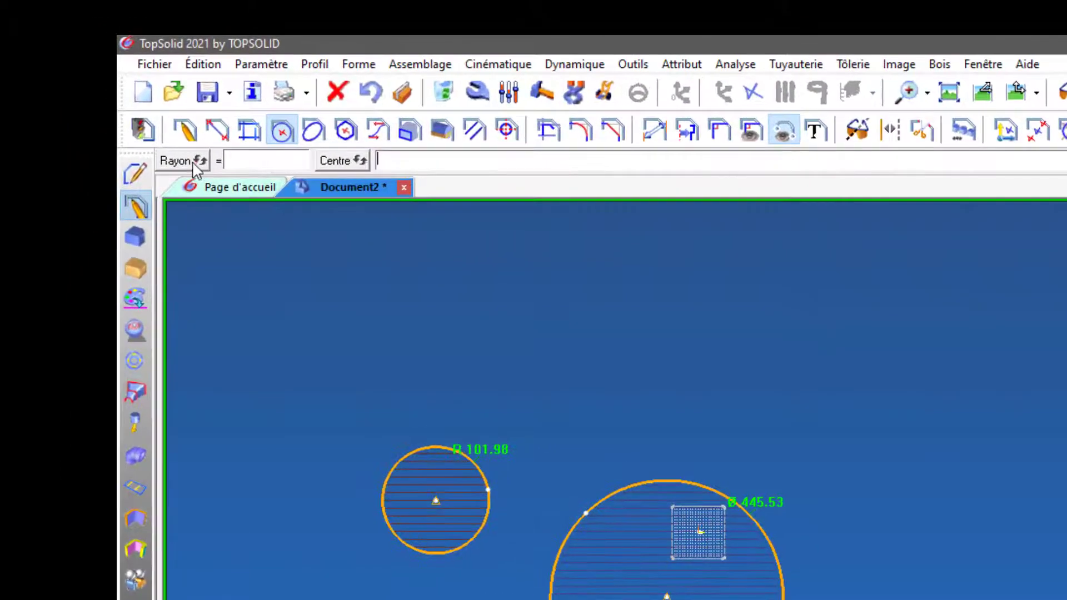
pyautogui.click(106, 92)
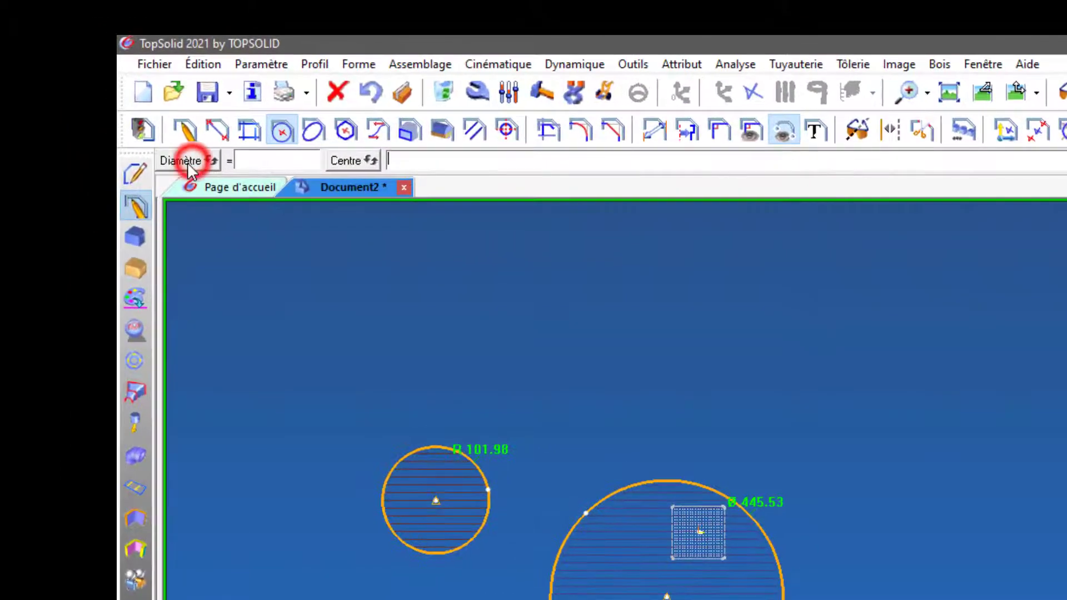
pyautogui.click(188, 163)
pyautogui.click(277, 163)
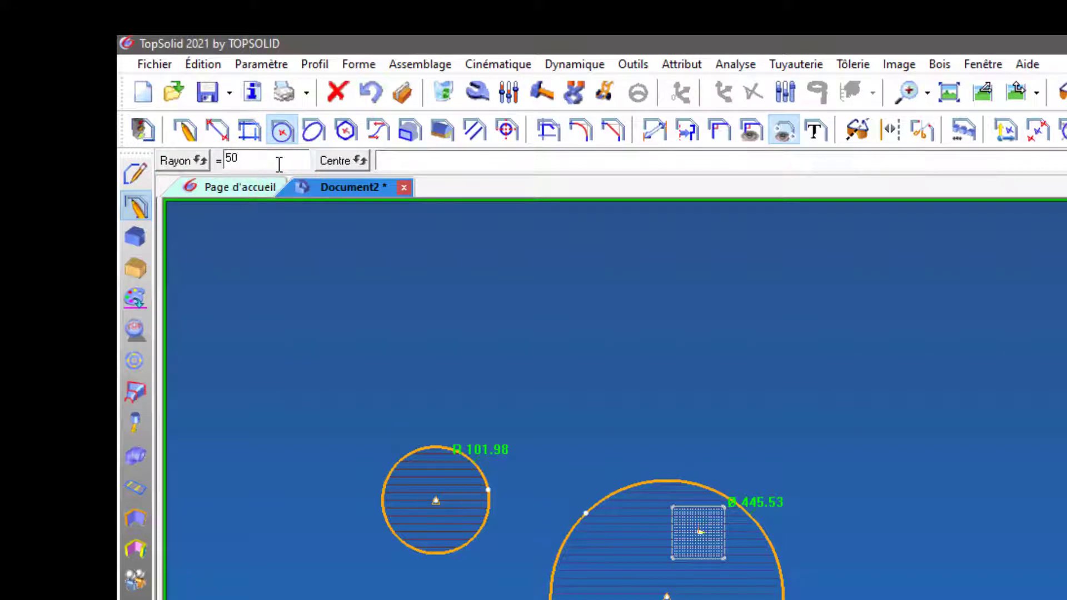
pyautogui.press('Return')
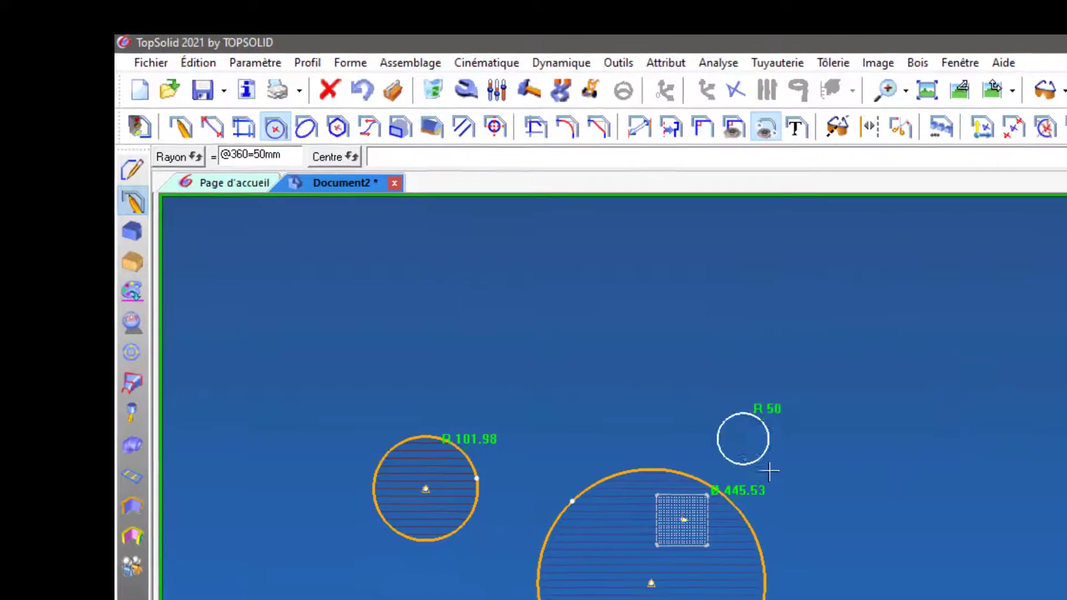
pyautogui.scroll(3, 847, 460)
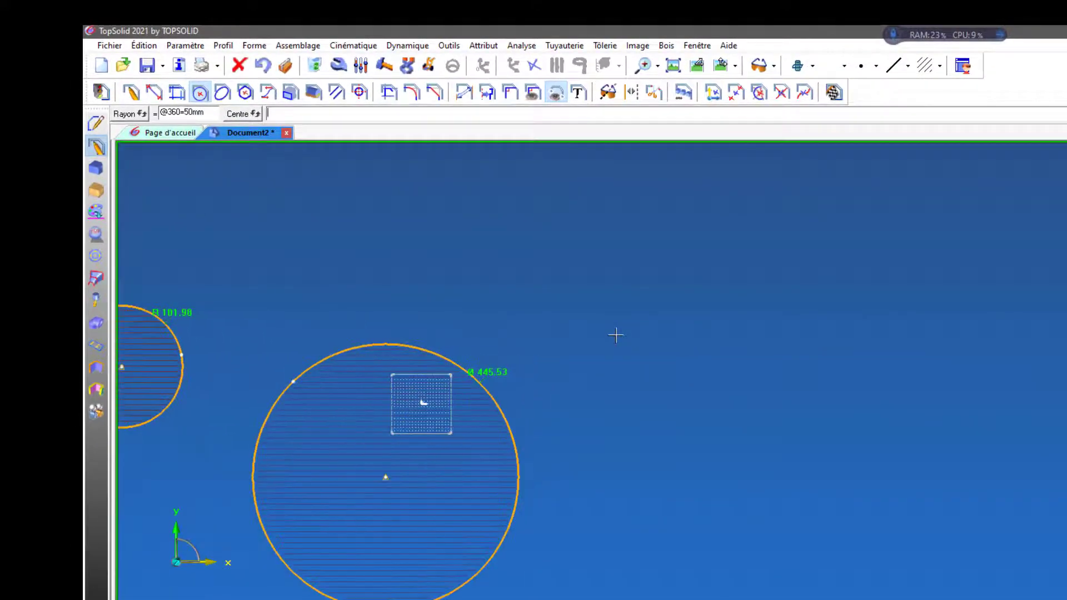
pyautogui.scroll(1, 647, 306)
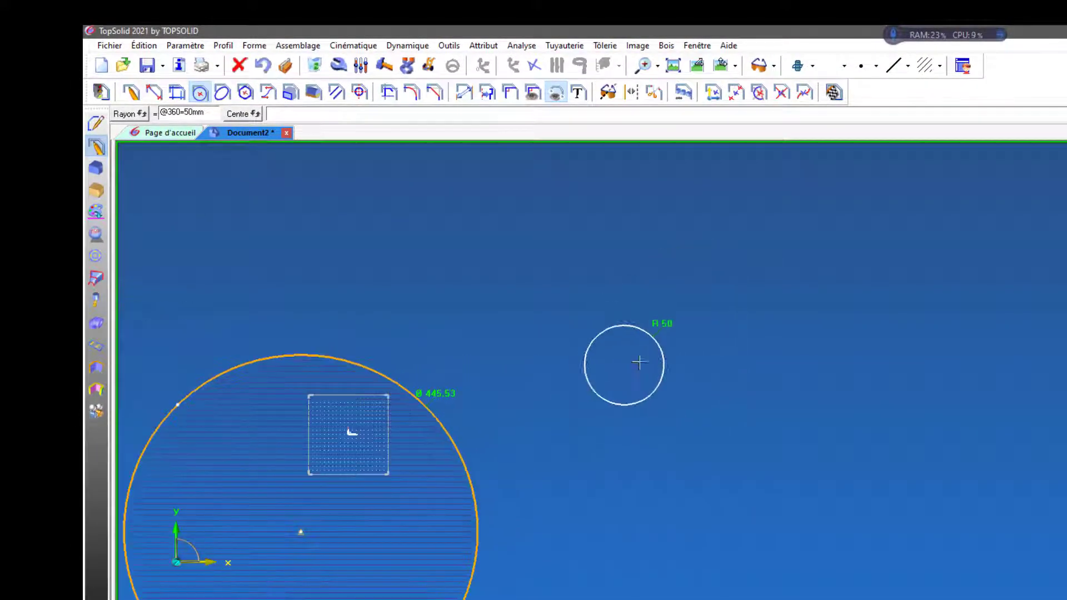
pyautogui.scroll(-1, 677, 316)
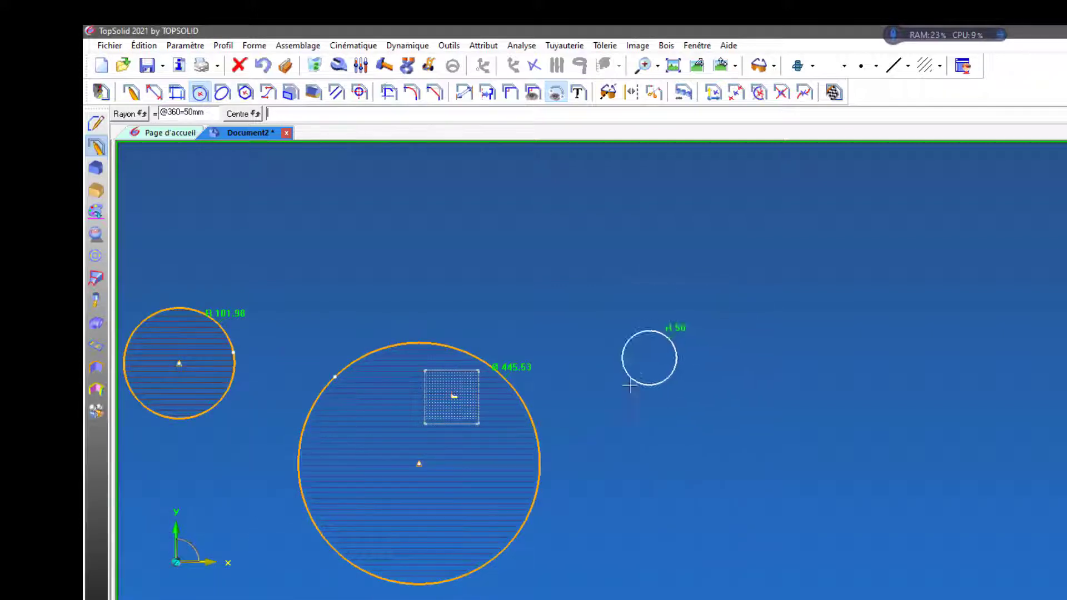
pyautogui.click(773, 359)
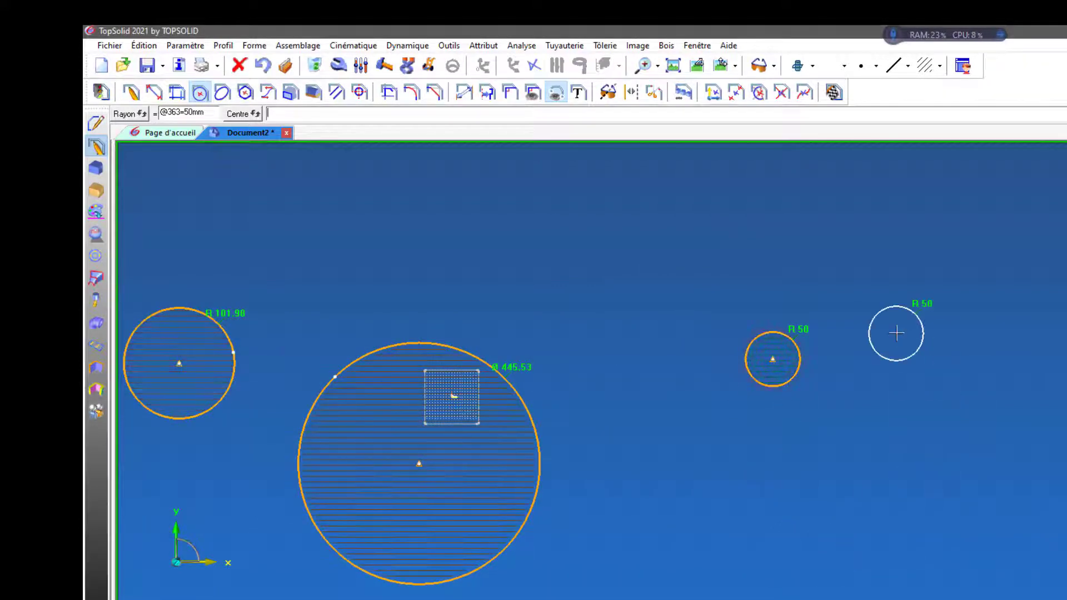
pyautogui.click(896, 333)
pyautogui.click(584, 242)
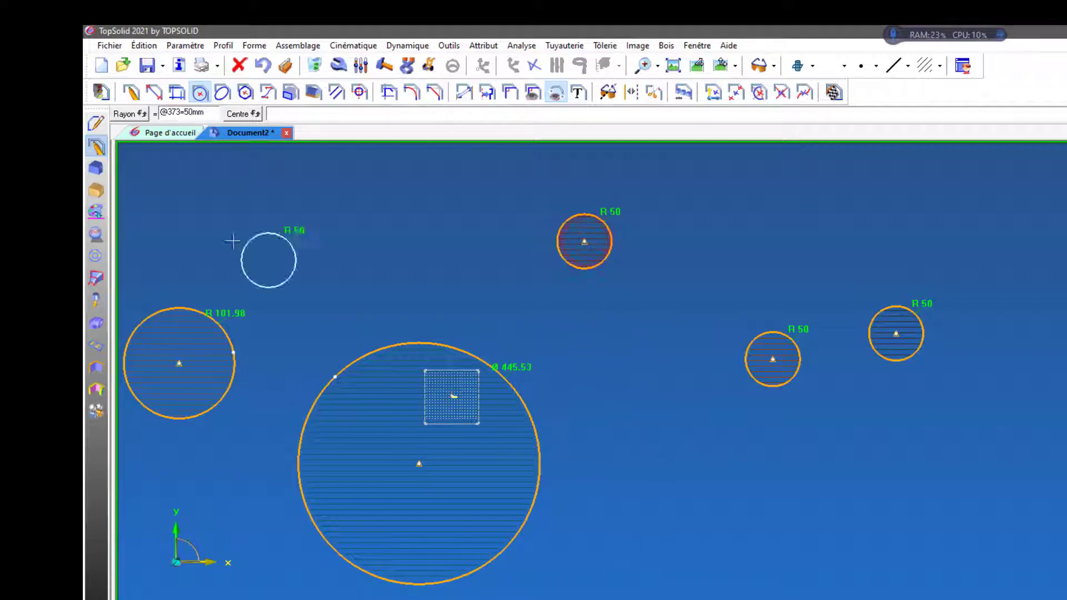
# Step: Set the circle radius to 100 mm and place three circles around the 50 mm radius ones
pyautogui.doubleClick(207, 112)
pyautogui.write('10')
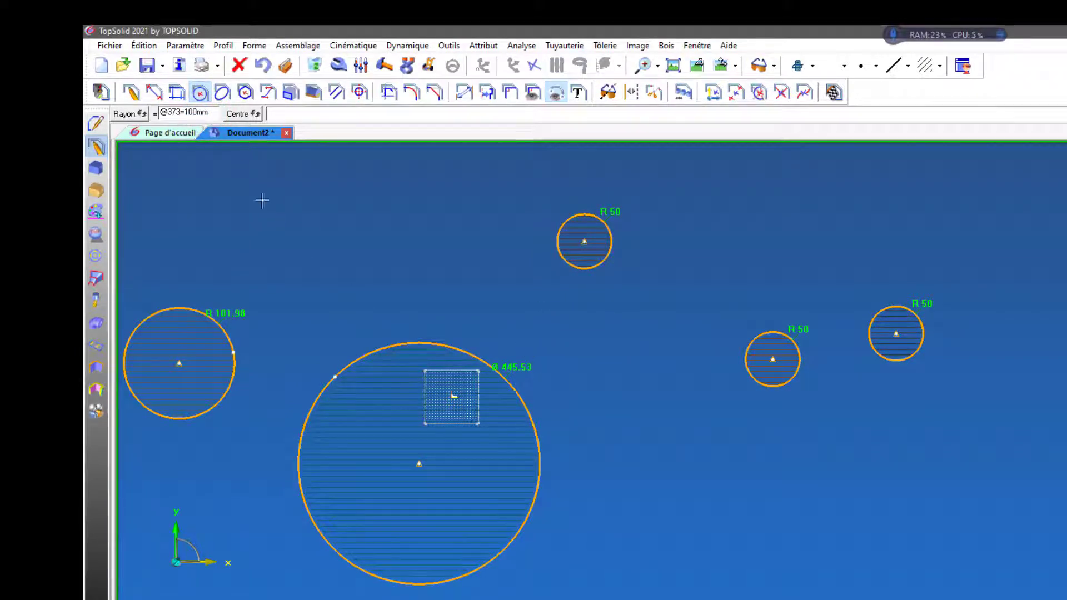
pyautogui.click(664, 343)
pyautogui.click(843, 517)
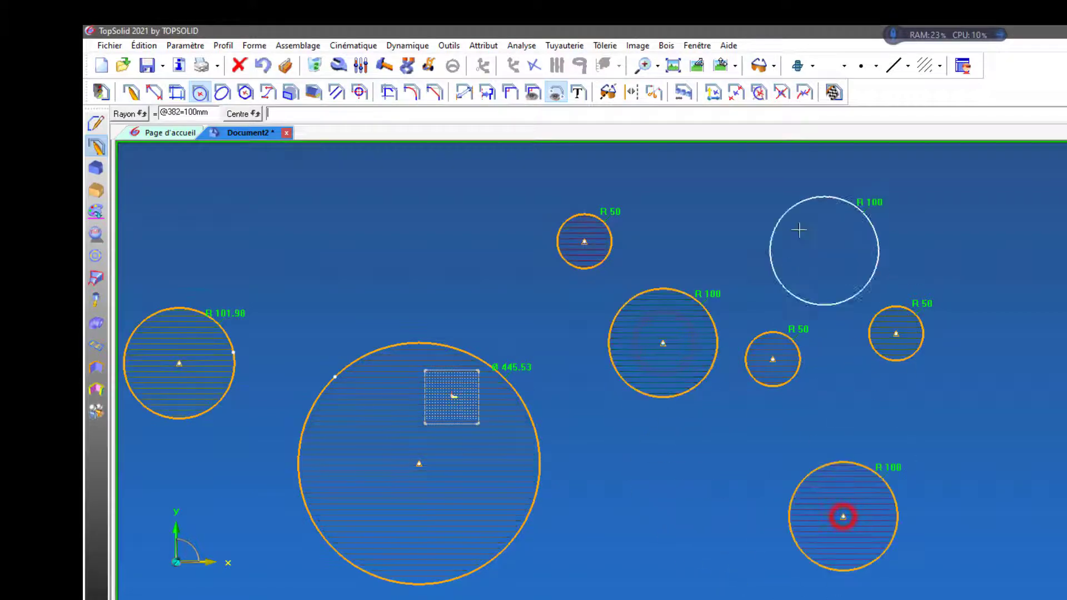
pyautogui.click(779, 208)
# Step: Restart the circle command in passing-point mode and draw an arc through three points above the leftmost circles
pyautogui.scroll(-3, 693, 418)
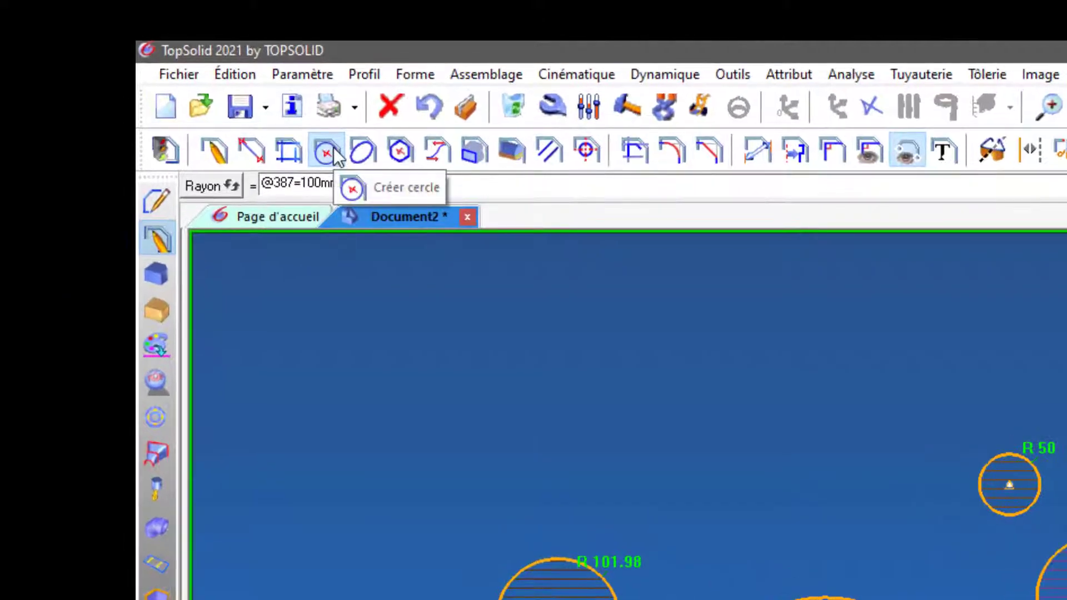
pyautogui.click(334, 156)
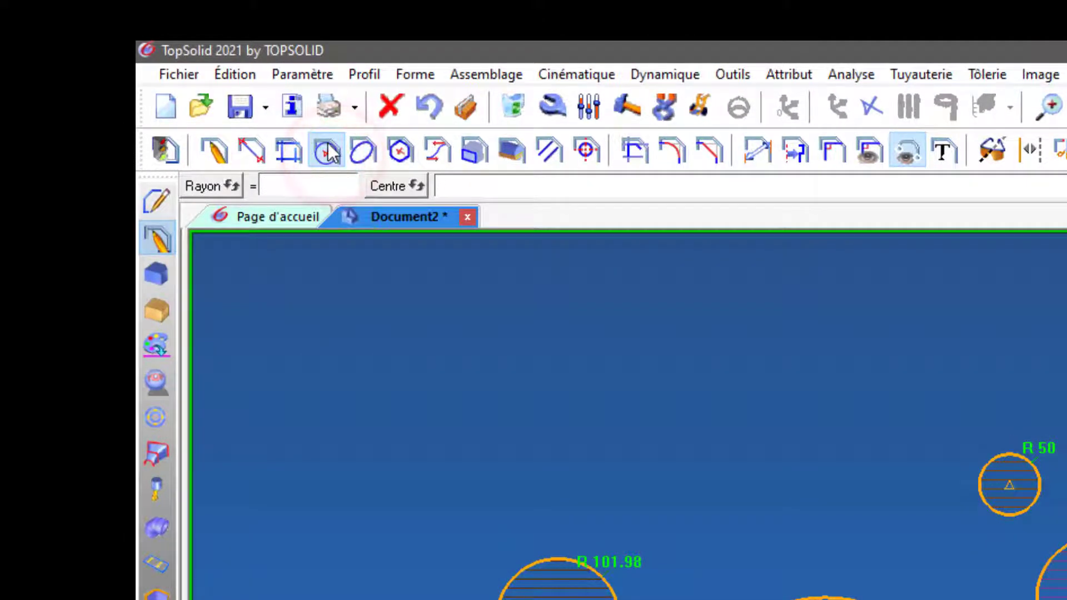
pyautogui.click(396, 187)
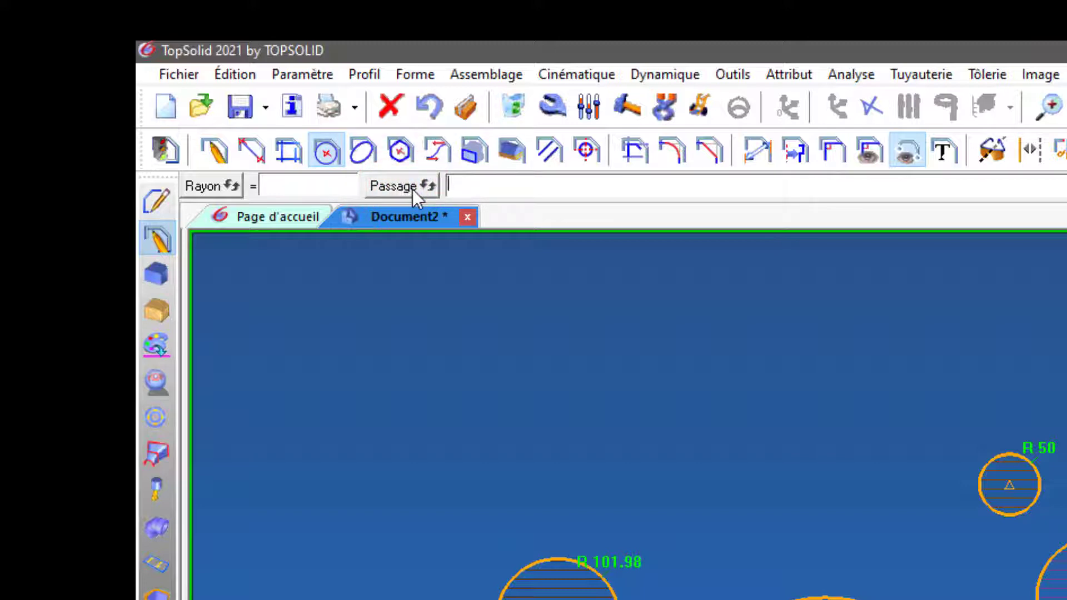
pyautogui.scroll(-3, 611, 589)
pyautogui.scroll(1, 501, 551)
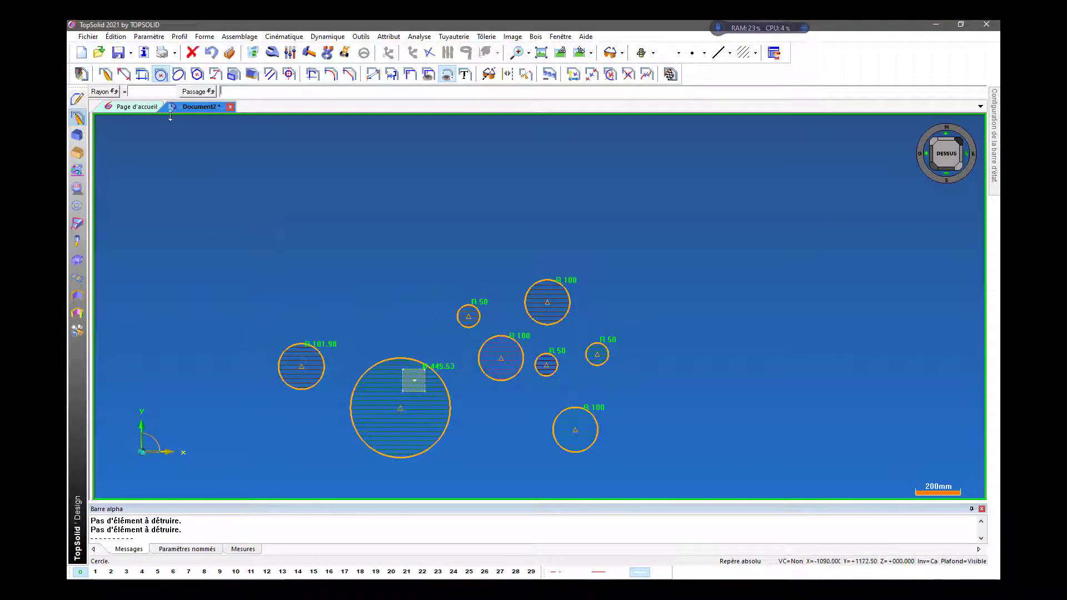
pyautogui.click(225, 269)
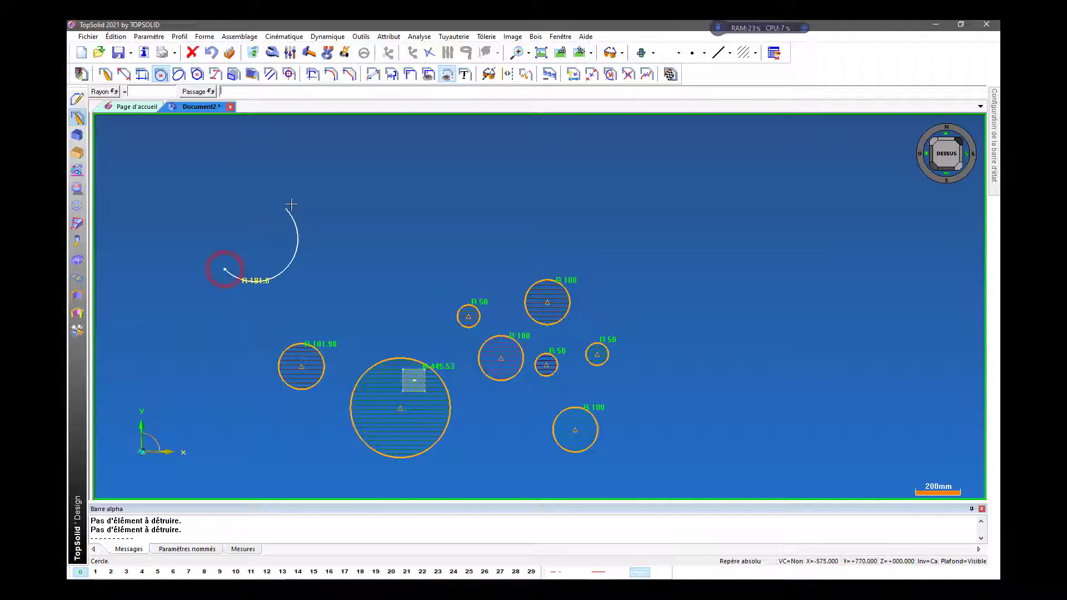
pyautogui.click(300, 216)
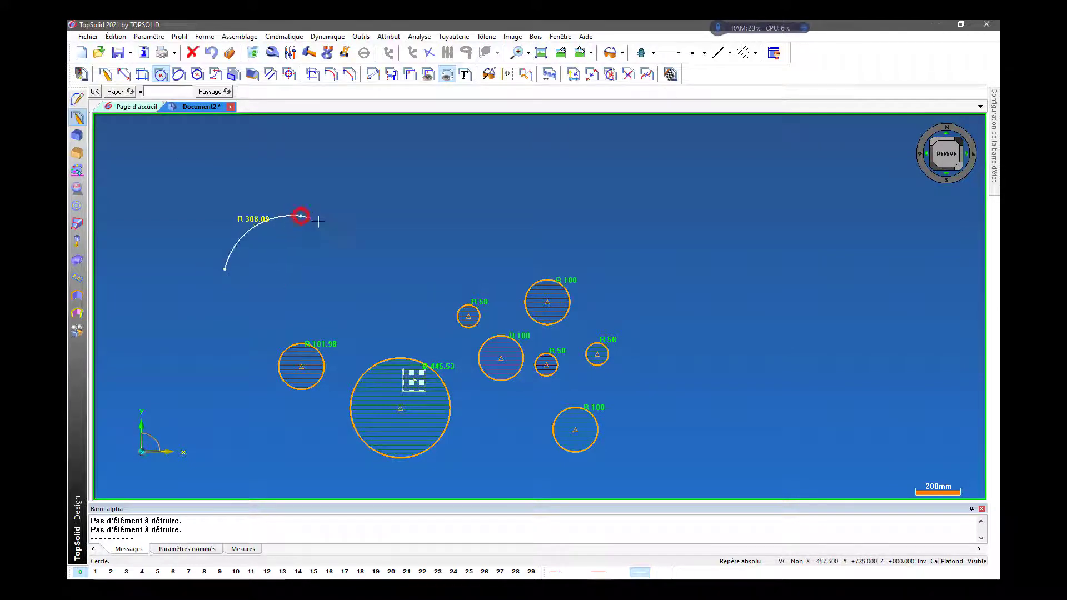
pyautogui.click(427, 256)
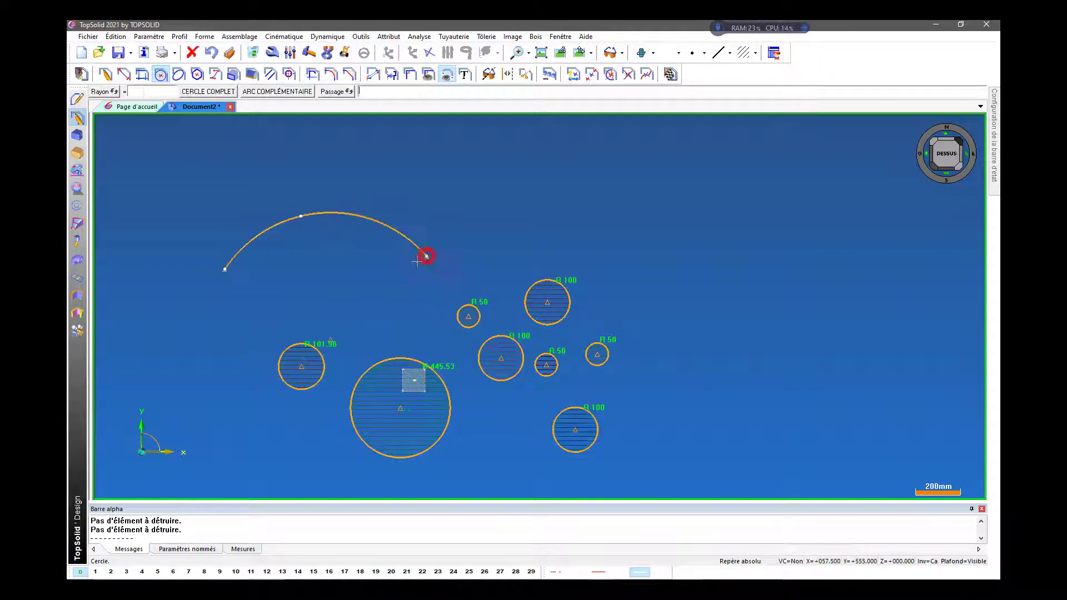
# Step: Try the full-circle option and the complementary-arc option on the three-point arc, undoing each one
pyautogui.scroll(3, 303, 282)
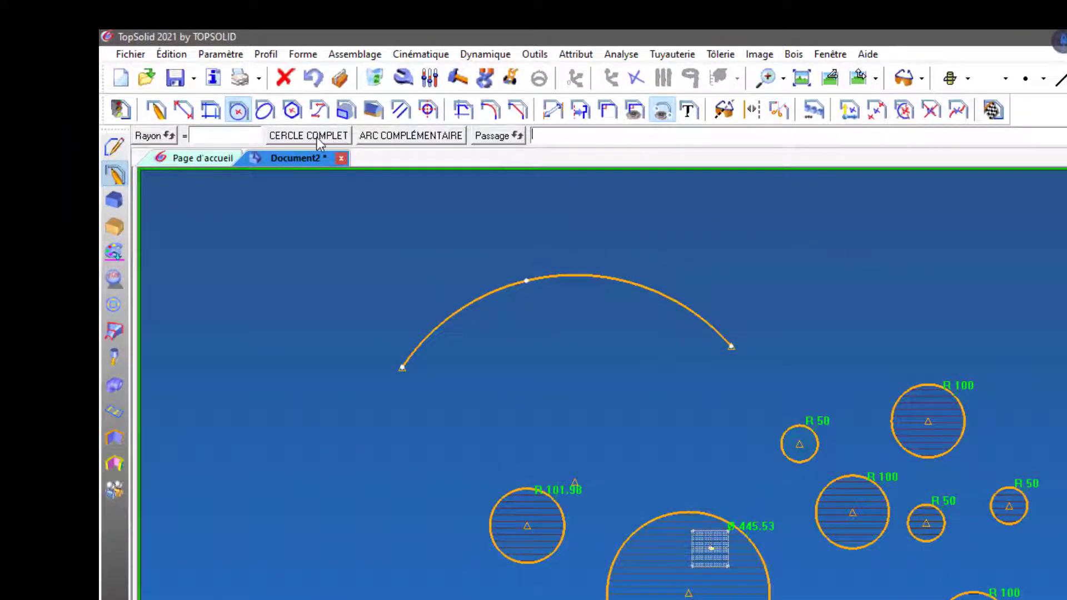
pyautogui.click(319, 139)
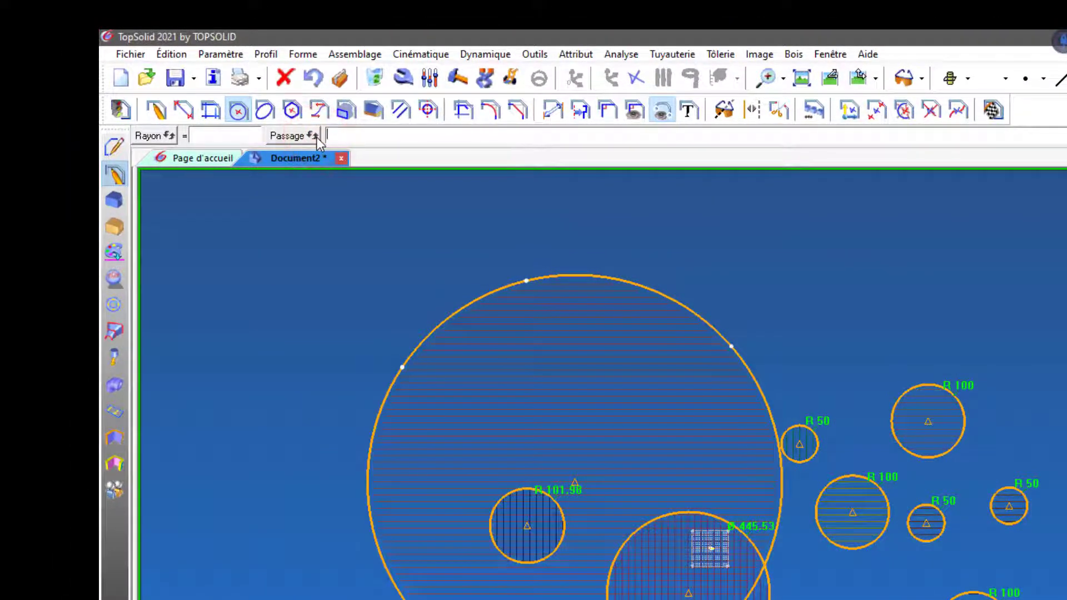
pyautogui.click(314, 79)
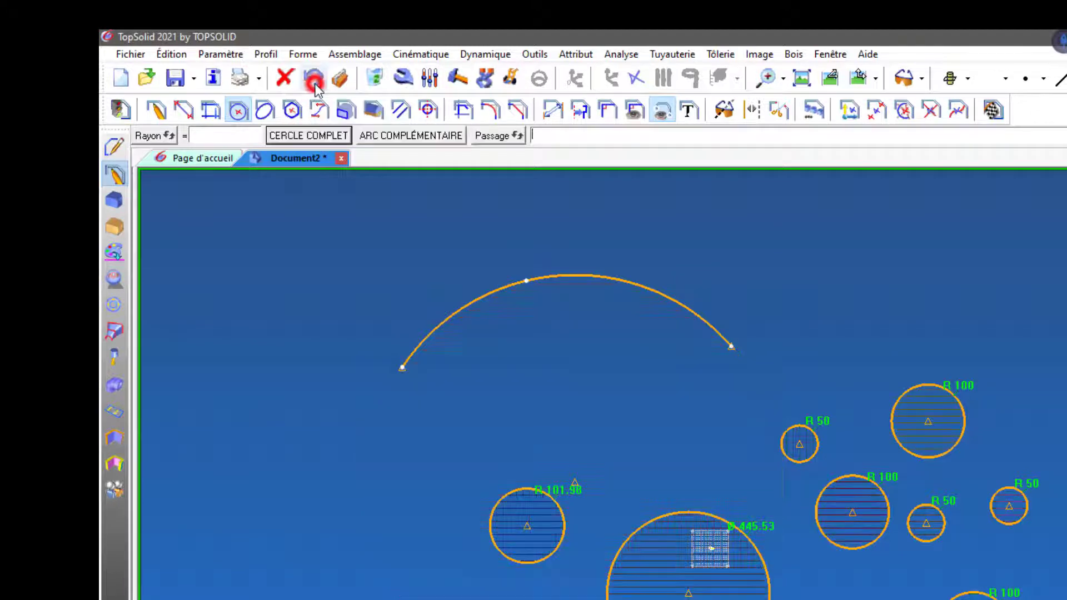
pyautogui.click(402, 135)
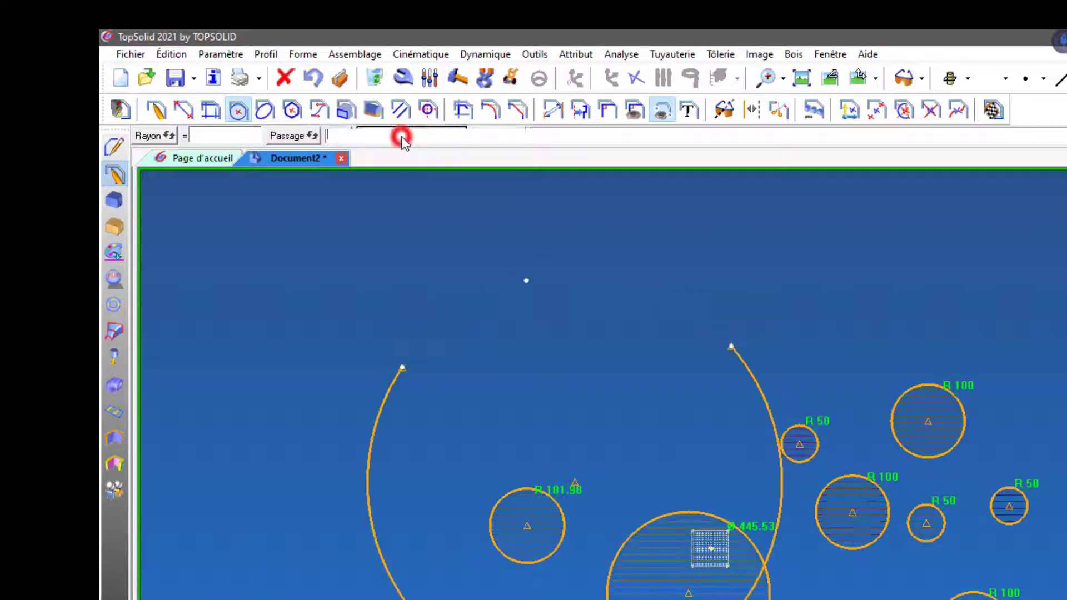
pyautogui.click(313, 79)
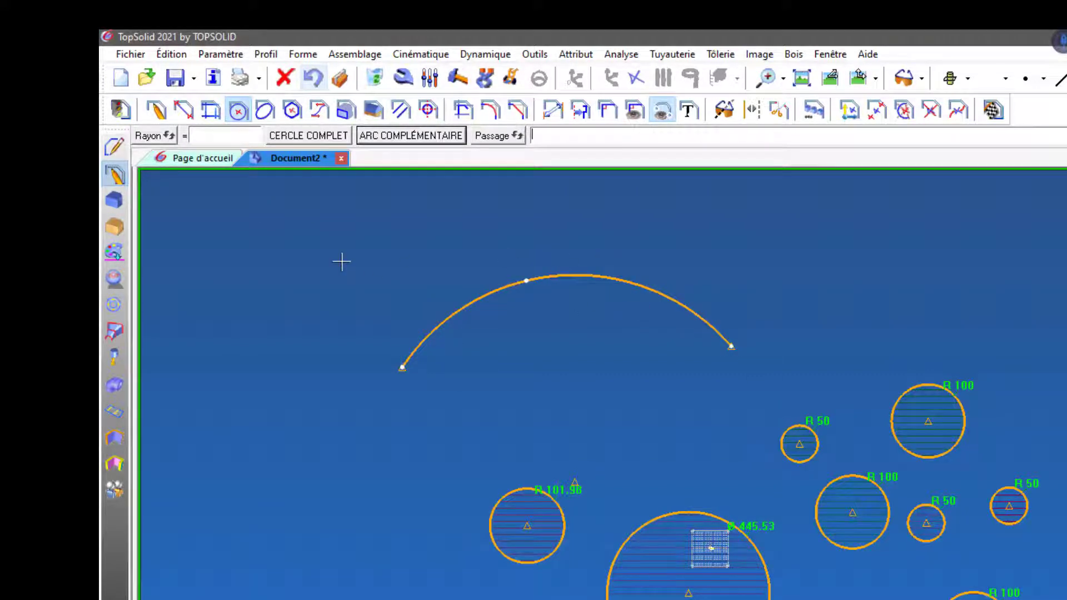
pyautogui.scroll(-3, 434, 567)
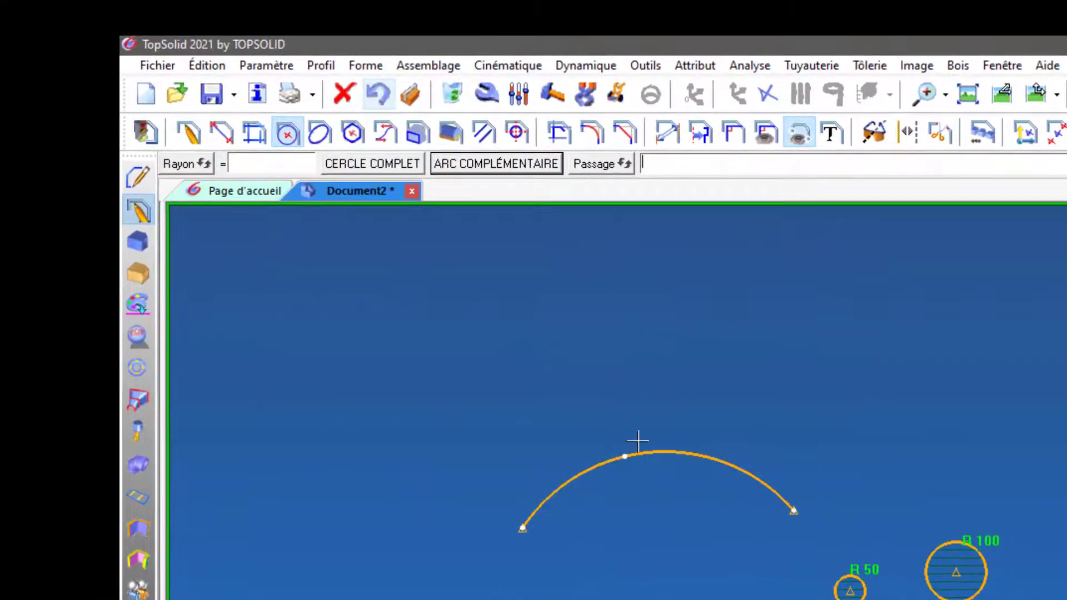
pyautogui.scroll(1, 638, 442)
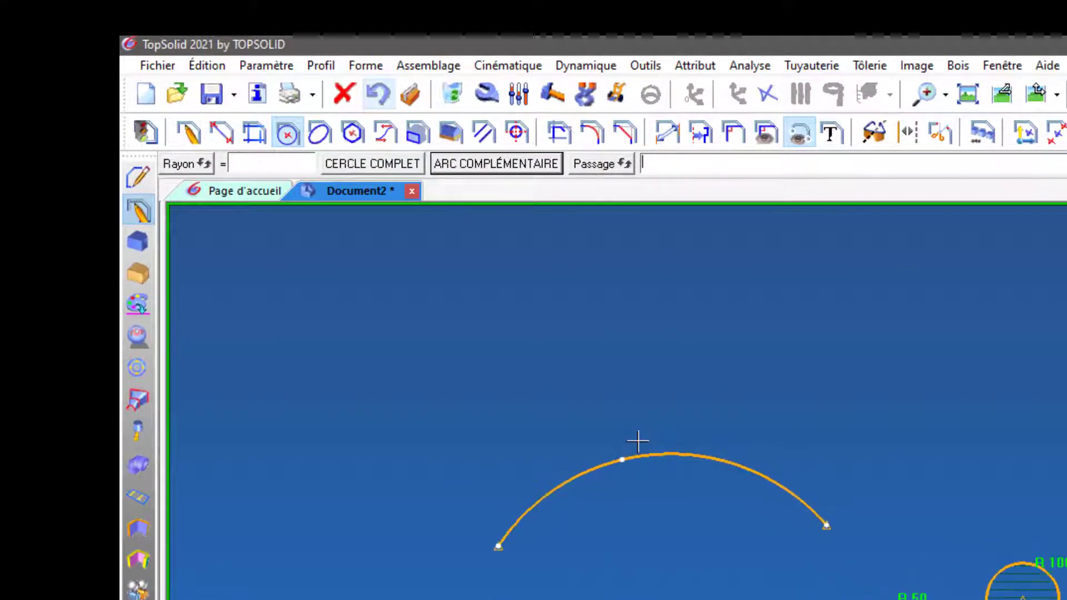
# Step: Set the circle radius to 150 mm and draw an arc through two points above the three-point arc
pyautogui.click(295, 166)
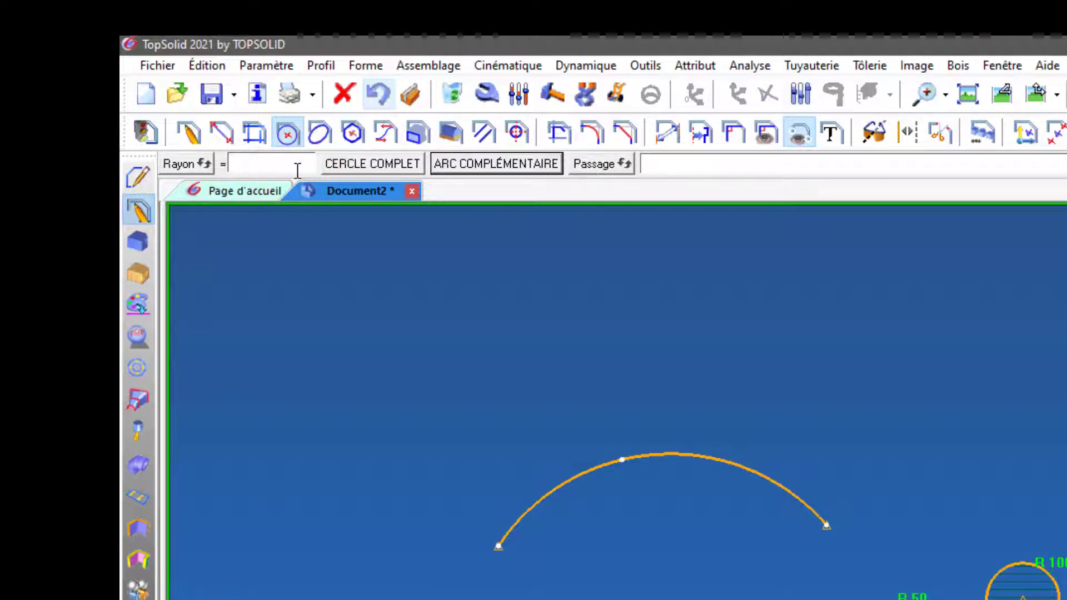
pyautogui.write('150')
pyautogui.press('Return')
pyautogui.click(646, 338)
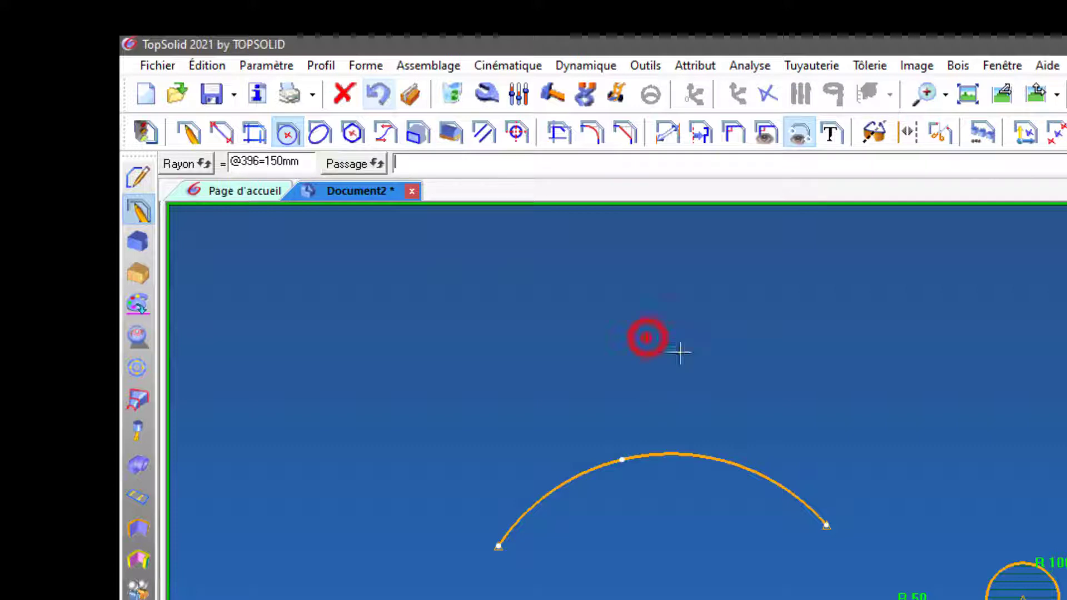
pyautogui.scroll(-2, 617, 440)
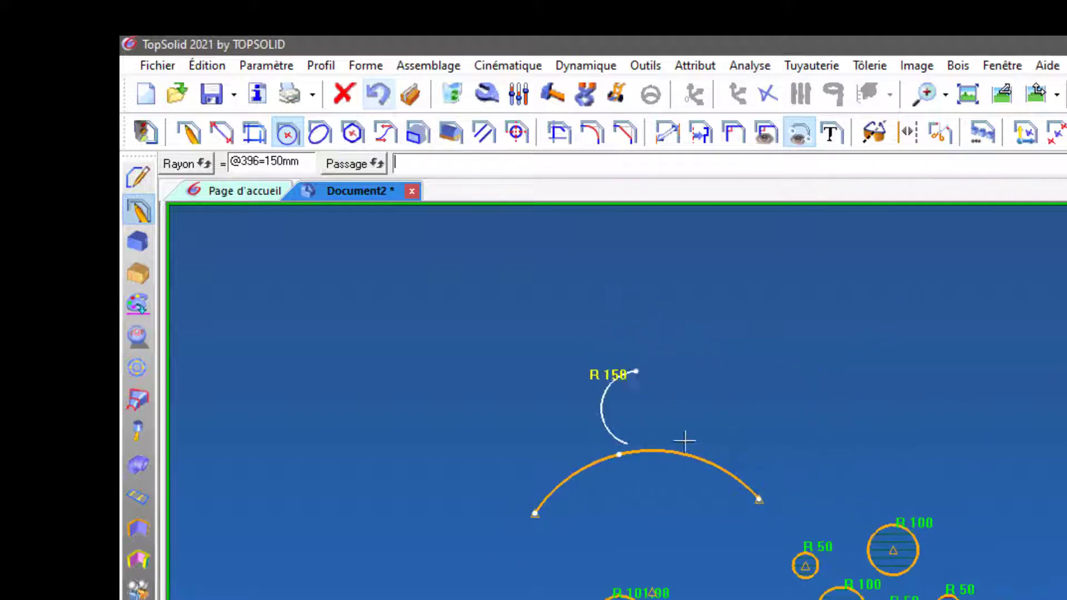
pyautogui.scroll(2, 596, 376)
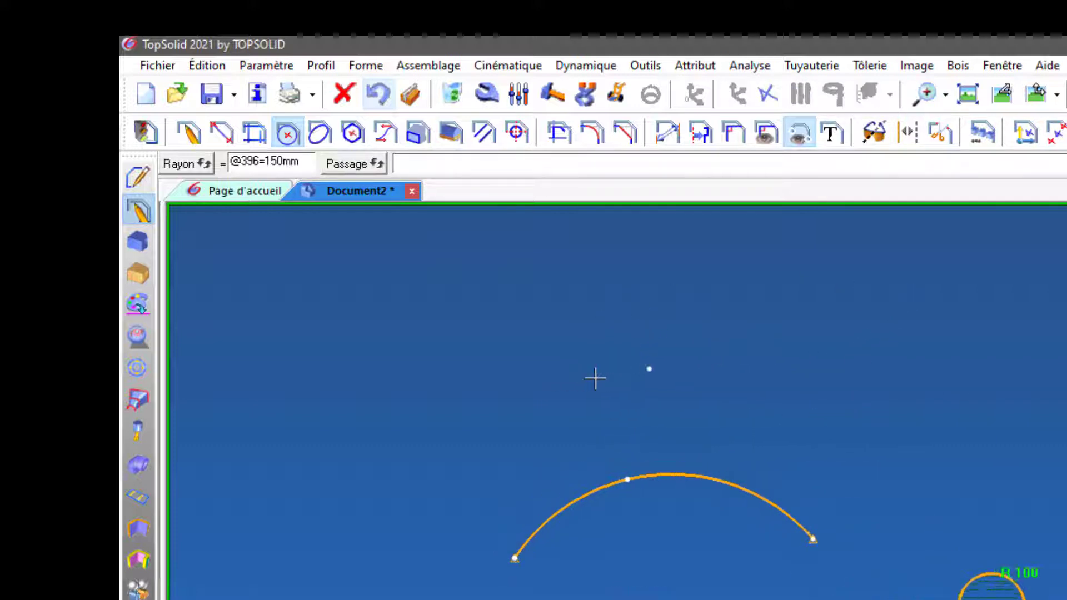
pyautogui.scroll(1, 584, 390)
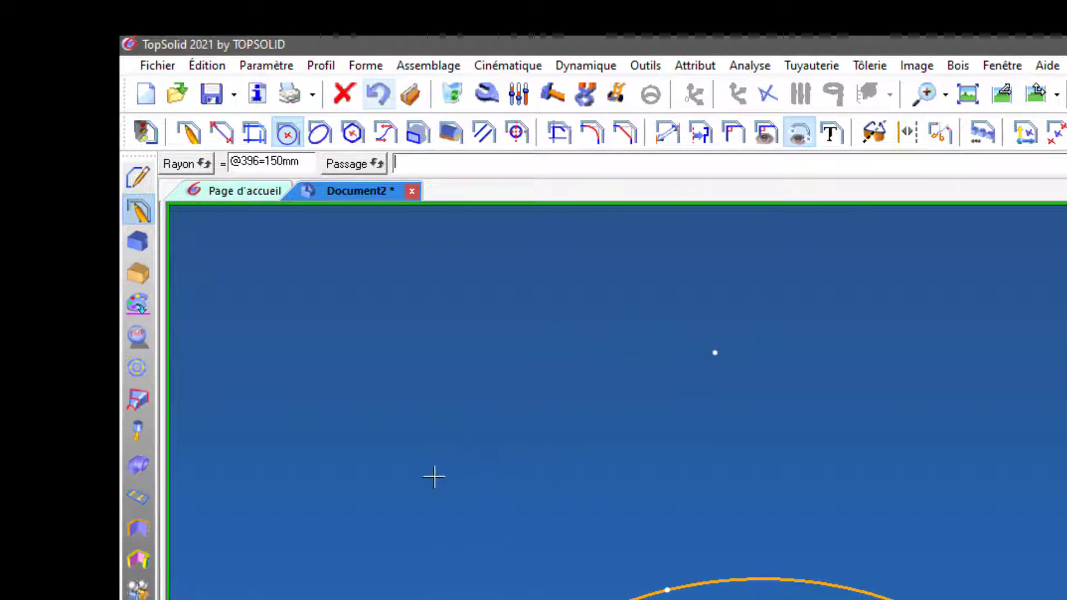
pyautogui.click(595, 417)
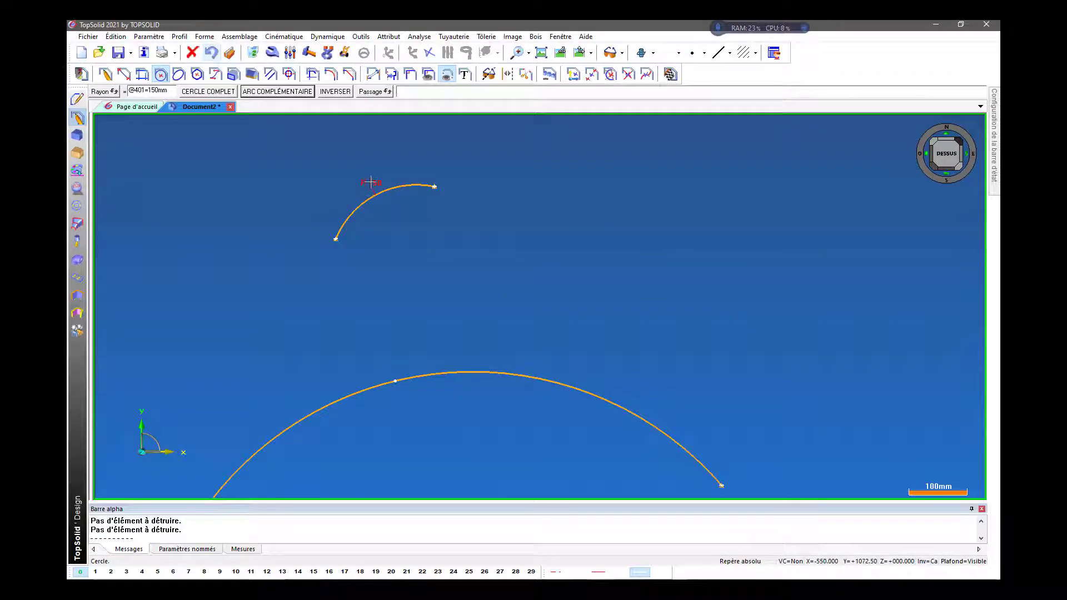
# Step: Restart the circle command in passing-point mode and draw an arc touching the leftmost circle, the large circle and the nearest R 50 circle
pyautogui.scroll(-2, 377, 171)
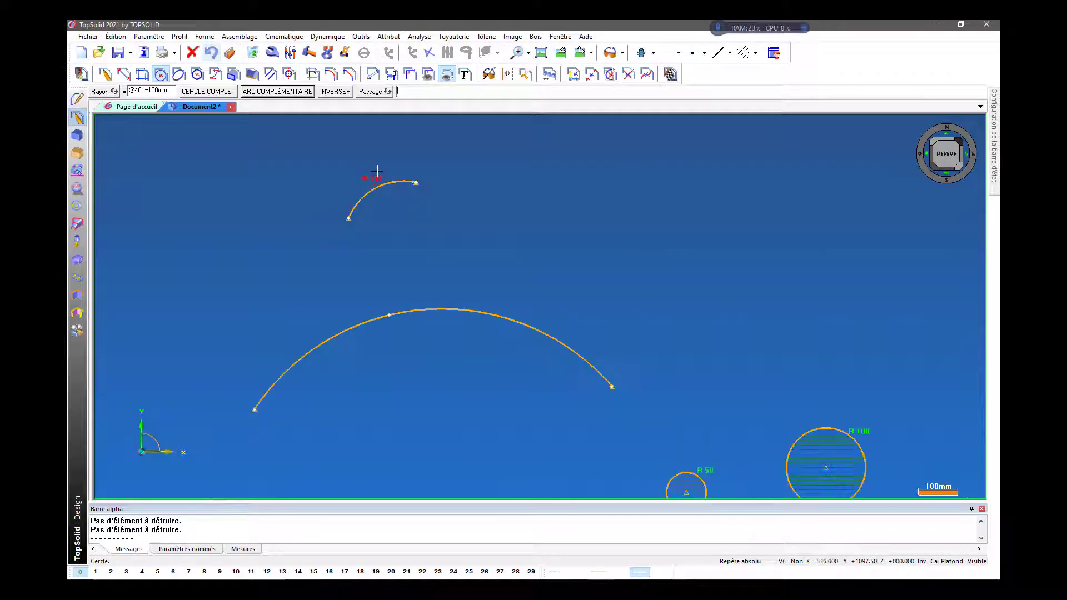
pyautogui.scroll(-2, 390, 165)
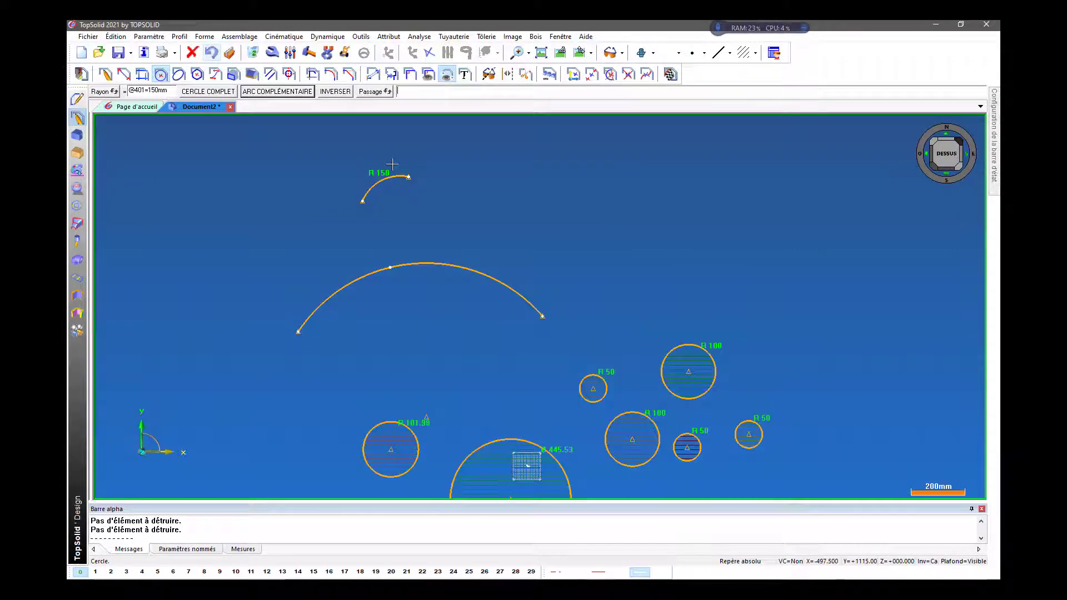
pyautogui.scroll(-1, 371, 150)
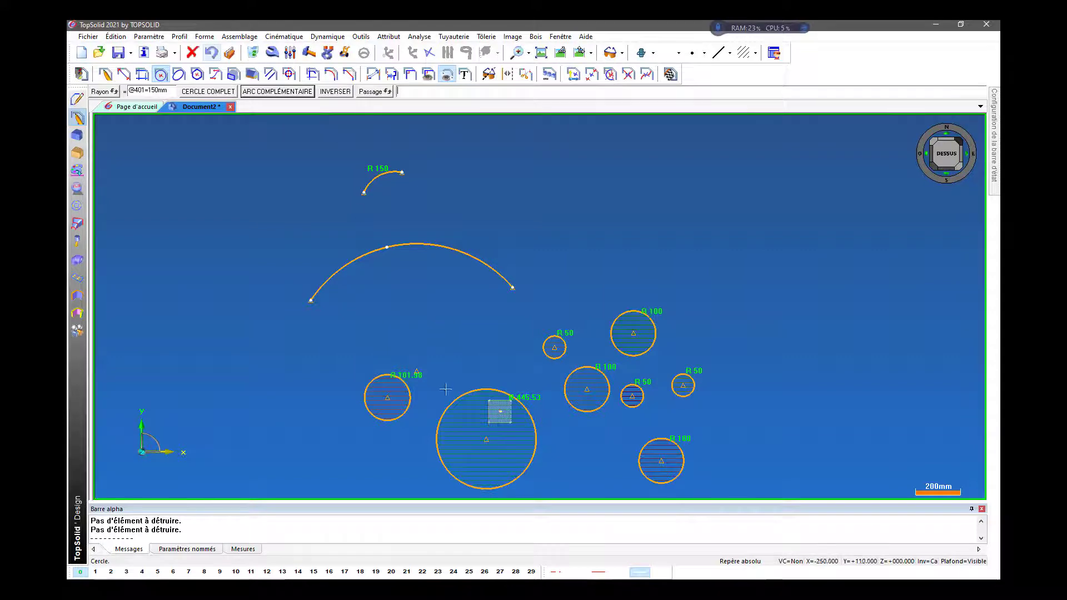
pyautogui.scroll(1, 446, 389)
pyautogui.scroll(-1, 360, 281)
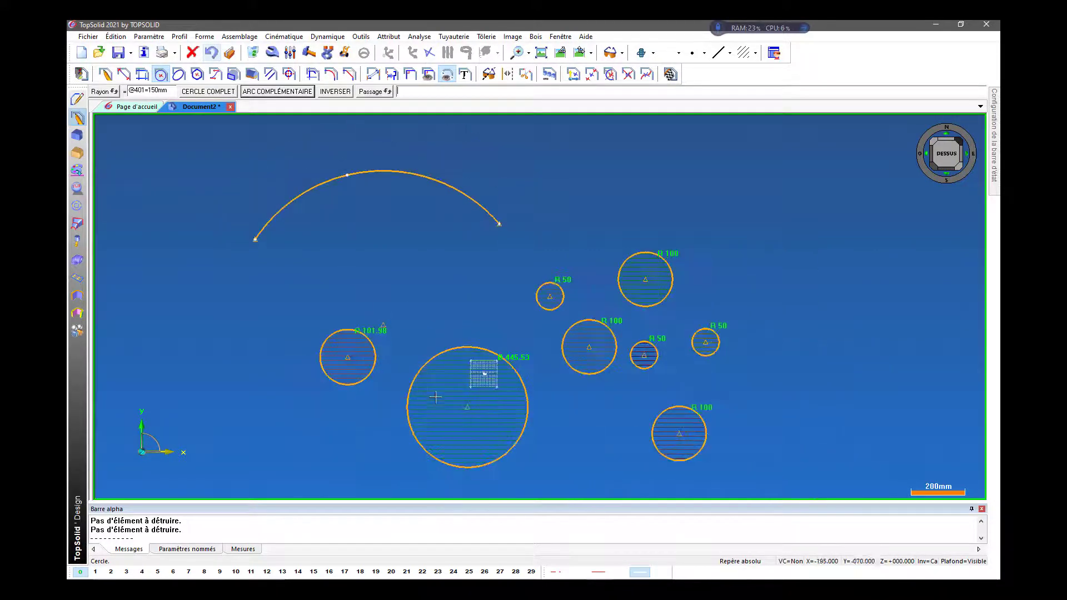
pyautogui.scroll(1, 436, 378)
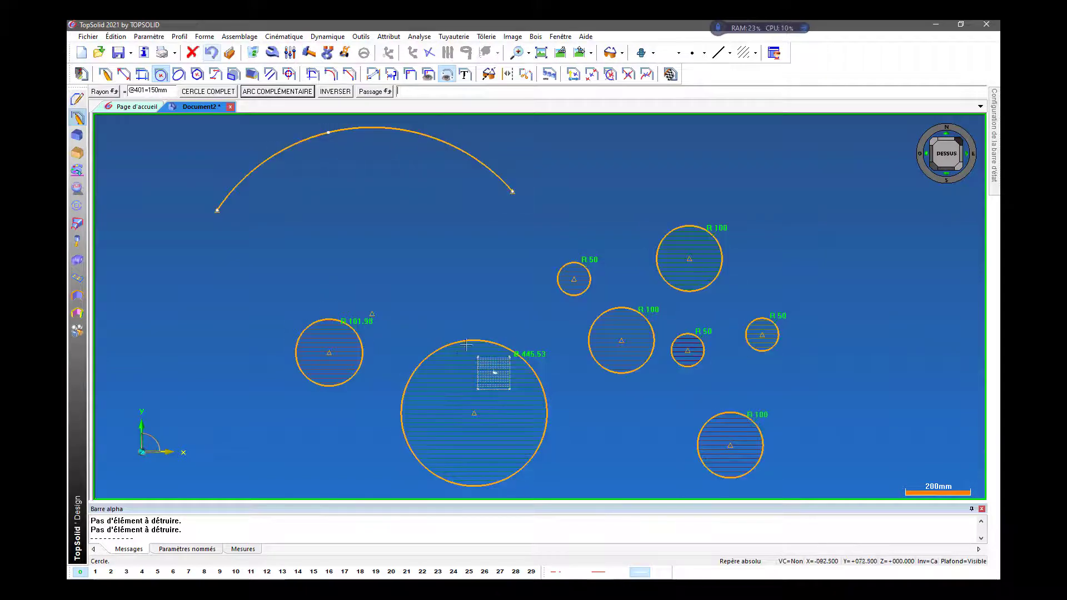
pyautogui.click(160, 75)
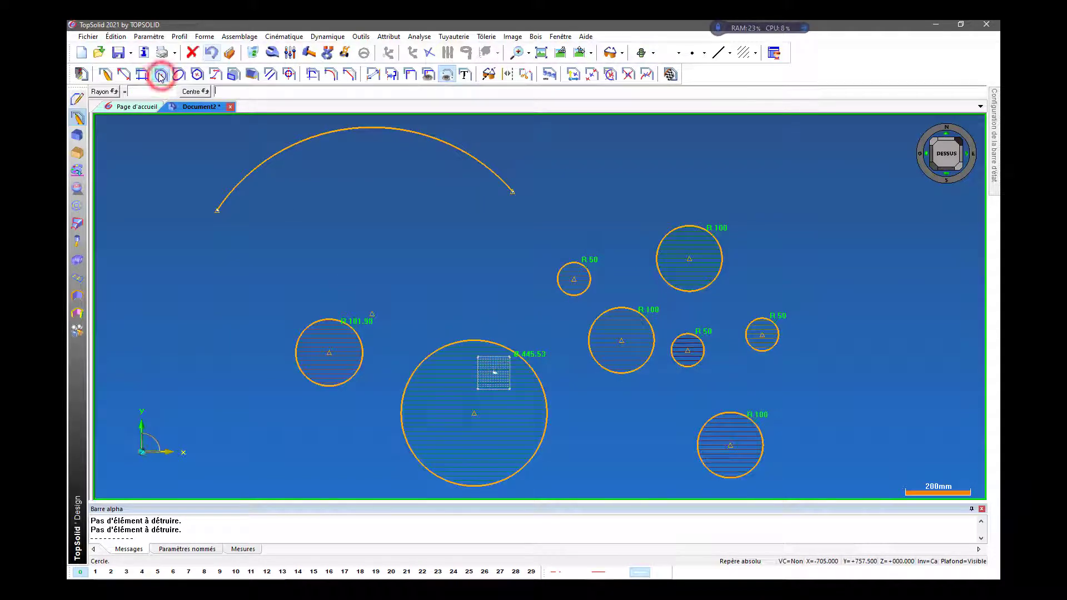
pyautogui.click(192, 92)
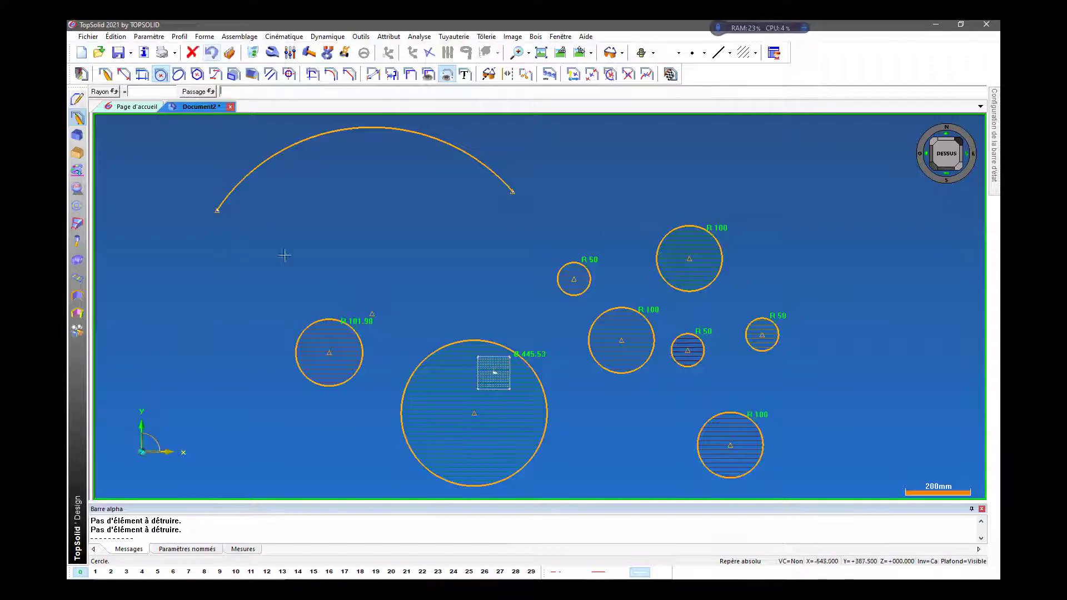
pyautogui.scroll(1, 381, 311)
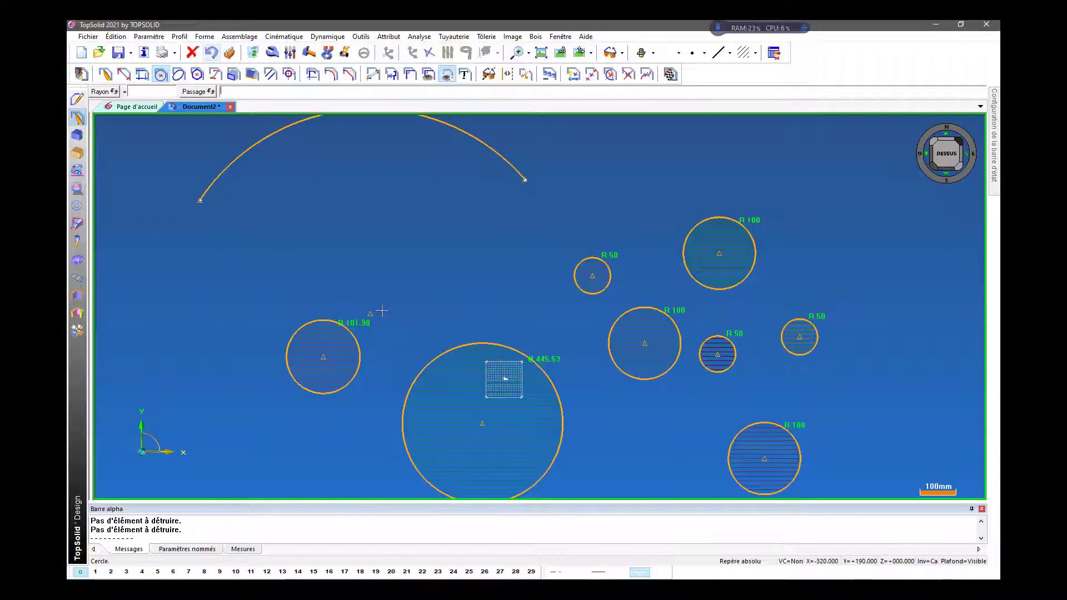
pyautogui.click(331, 321)
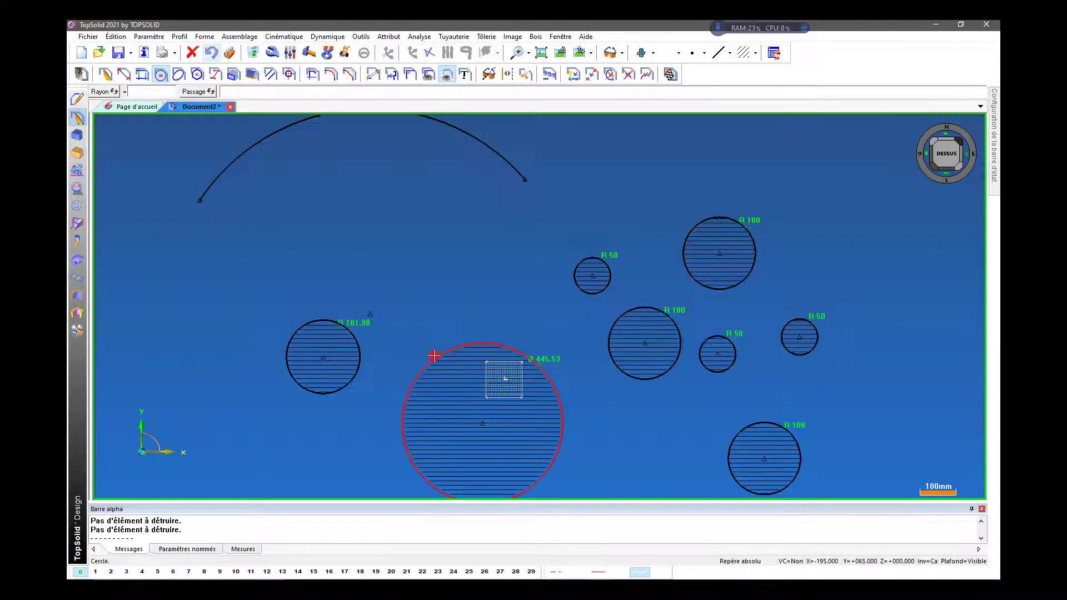
pyautogui.click(432, 354)
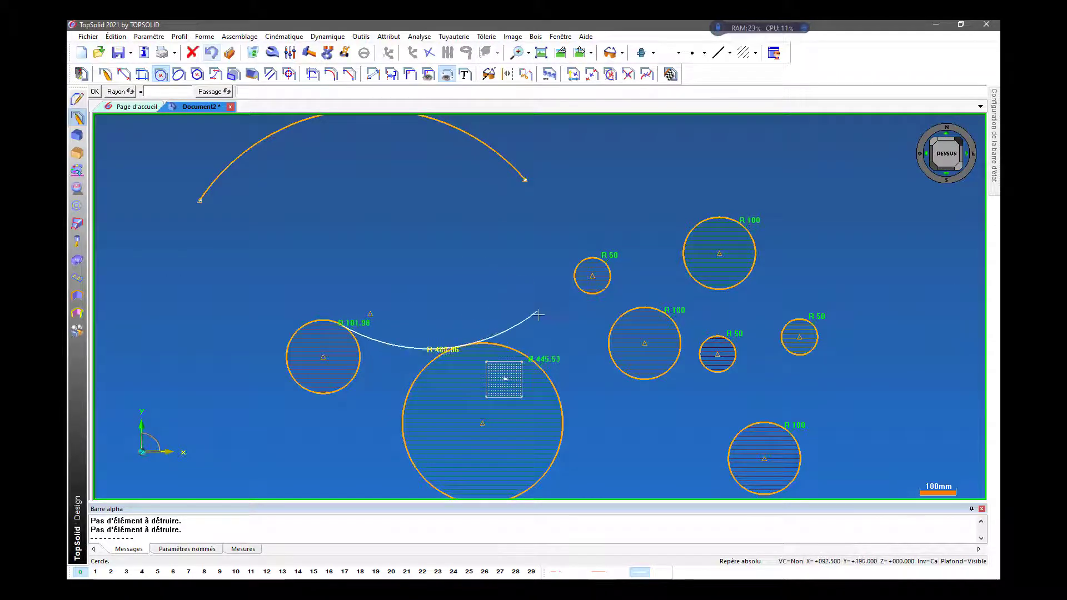
pyautogui.click(577, 271)
pyautogui.scroll(4, 441, 387)
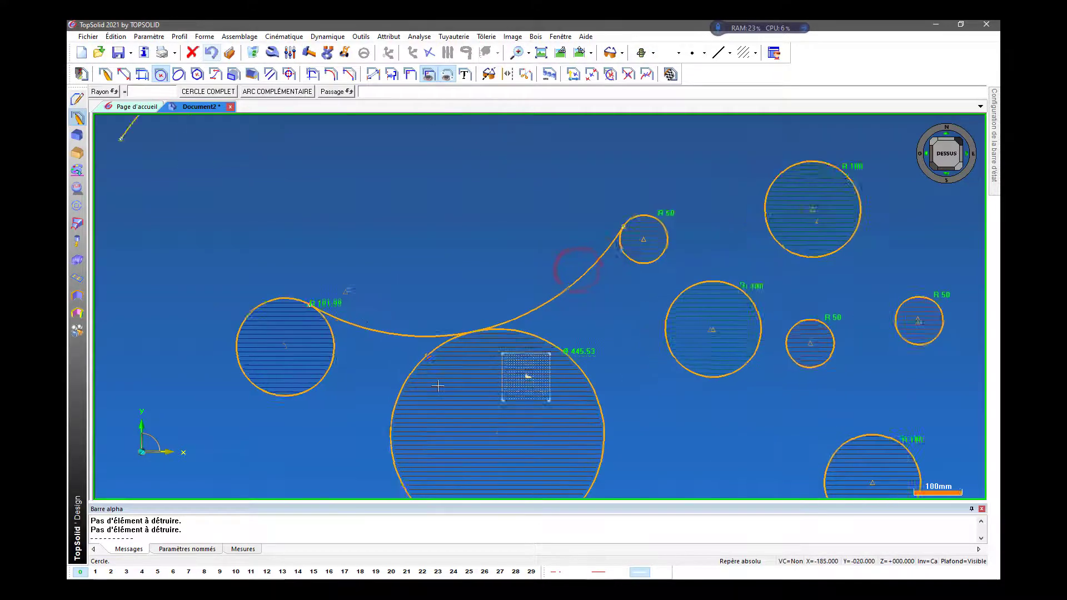
pyautogui.click(280, 290)
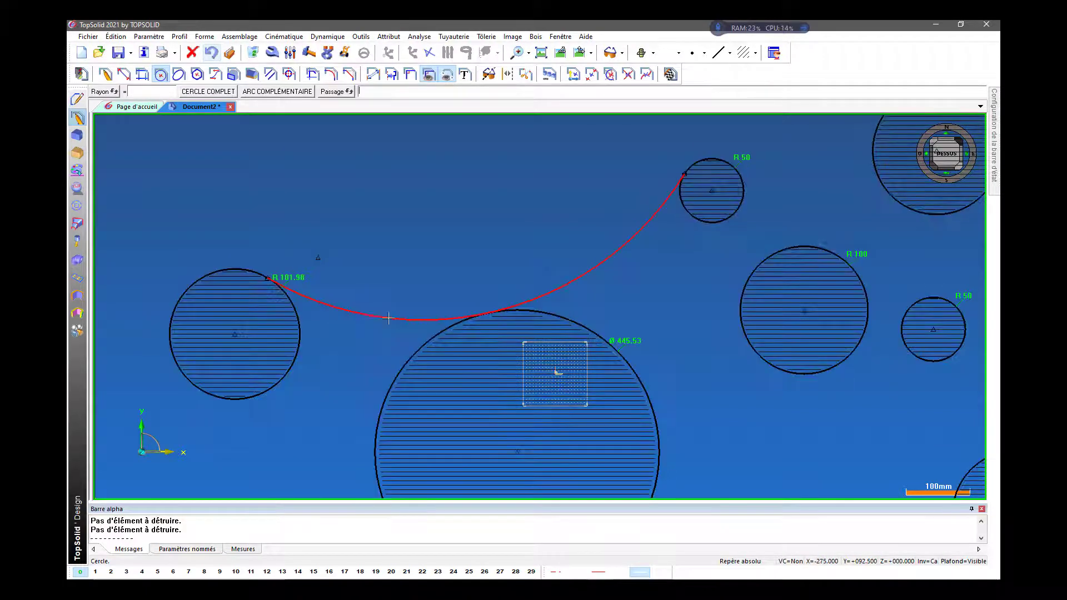
pyautogui.scroll(-2, 566, 256)
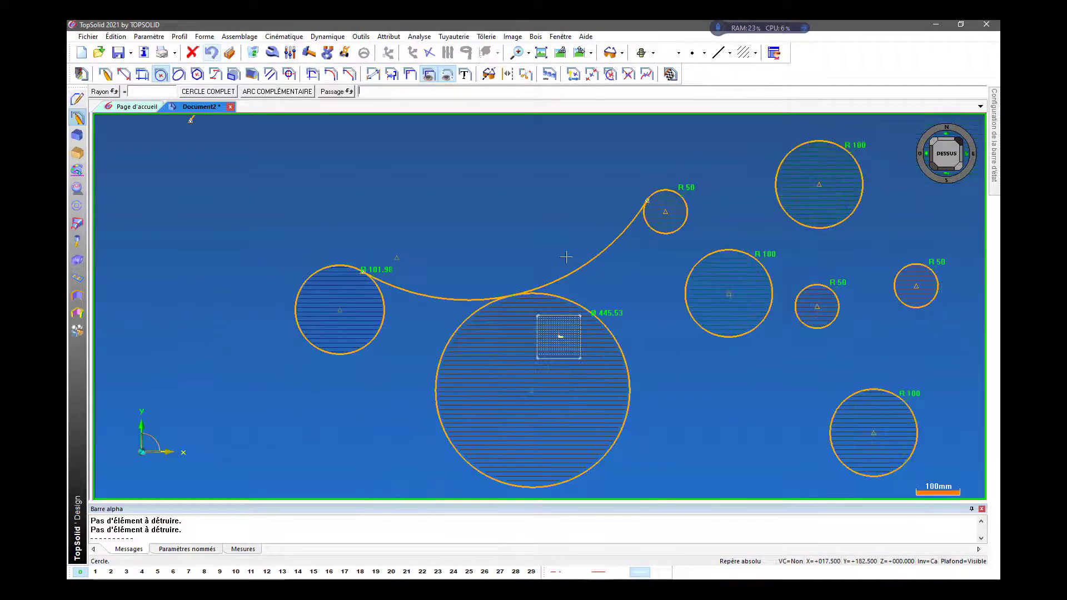
# Step: Draw another passing-point arc from the underside of the leftmost circle through a free point to the lower side of the large circle
pyautogui.click(161, 76)
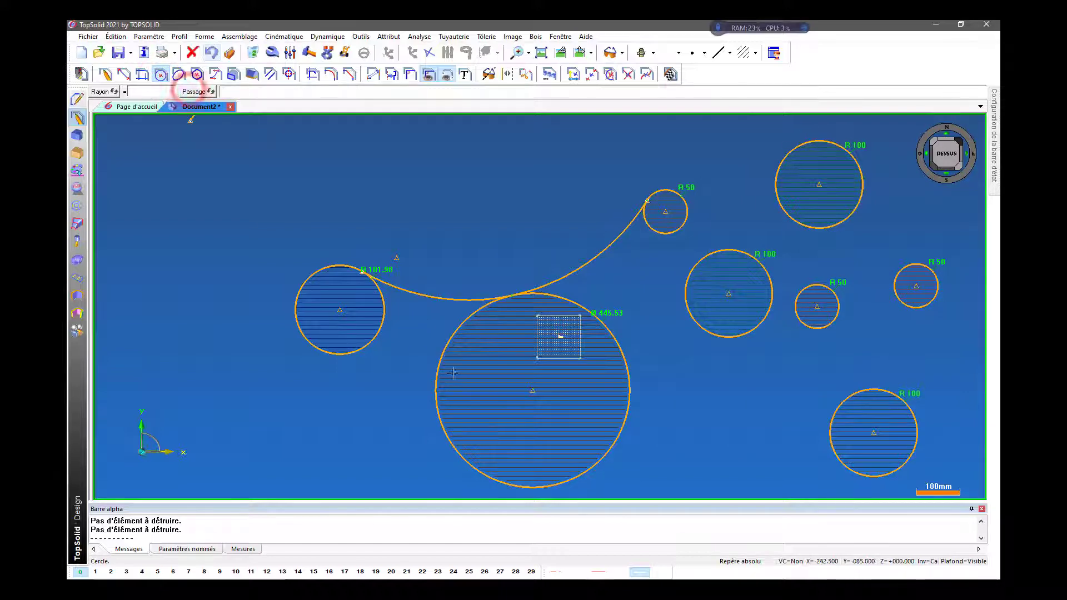
pyautogui.click(191, 92)
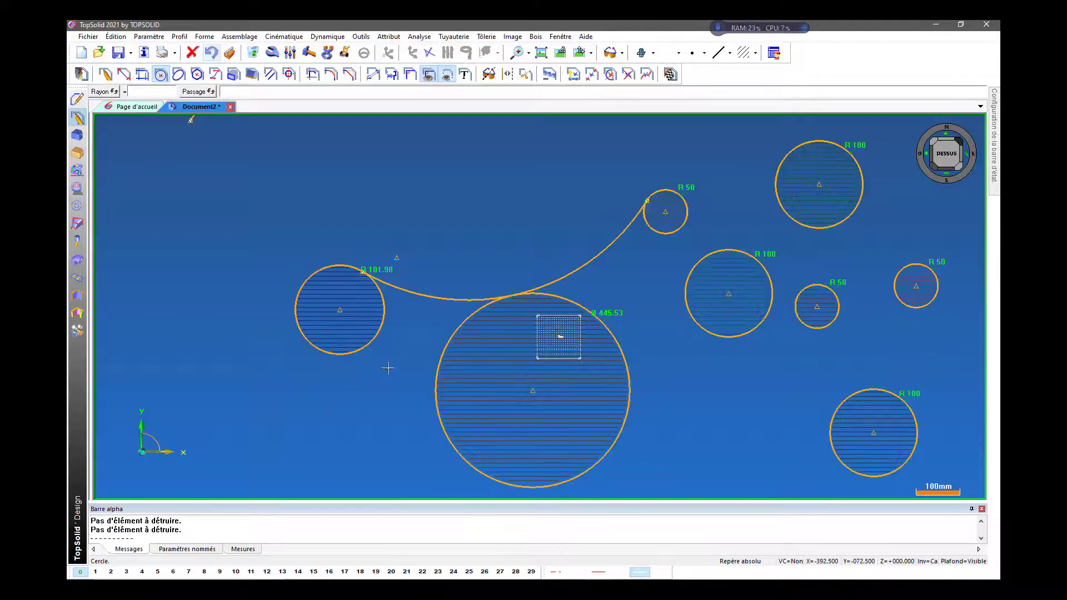
pyautogui.click(388, 369)
pyautogui.click(443, 431)
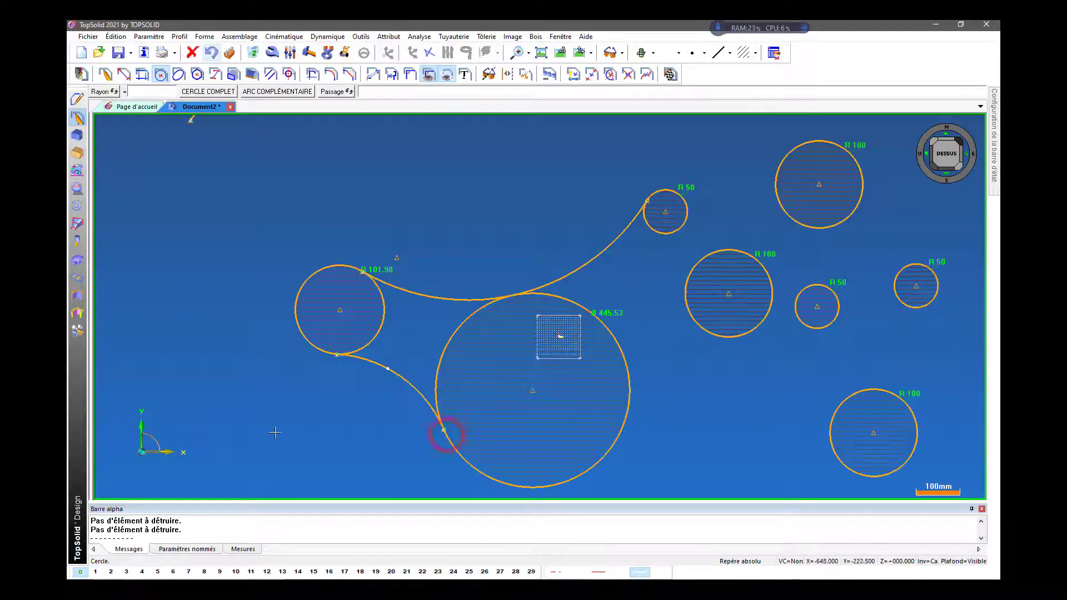
# Step: Try the complementary-arc and full-circle options on the arc between the leftmost and large circles, undoing each one
pyautogui.click(276, 91)
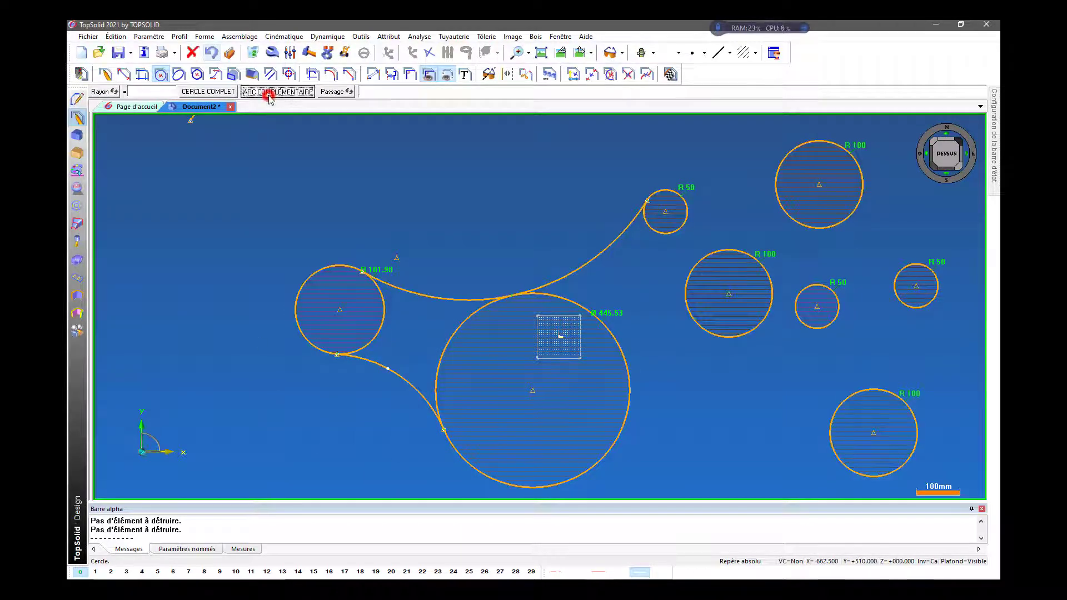
pyautogui.click(210, 54)
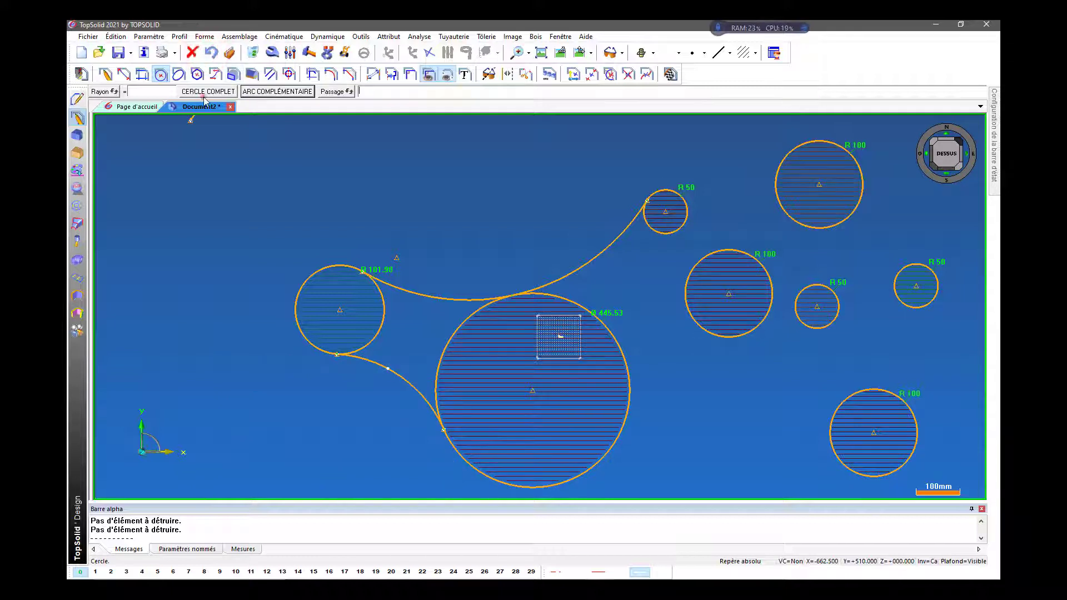
pyautogui.click(206, 93)
pyautogui.click(210, 53)
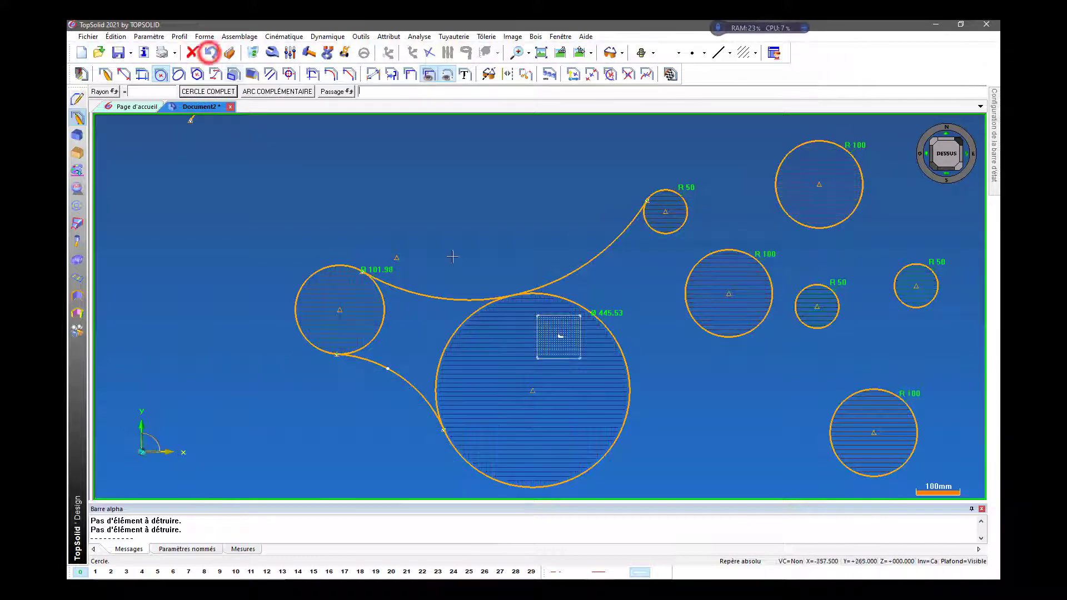
# Step: Draw a 200 mm diameter arc in passing-point mode from the R 50 circle nearest the large circle to the R 100 circle below it
pyautogui.scroll(-1, 372, 271)
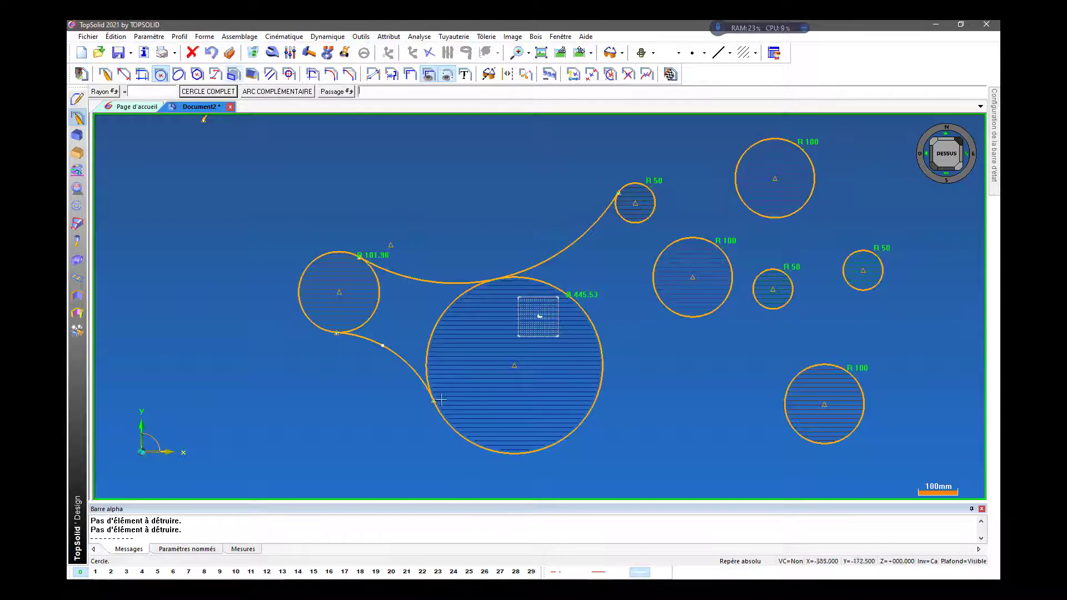
pyautogui.click(160, 75)
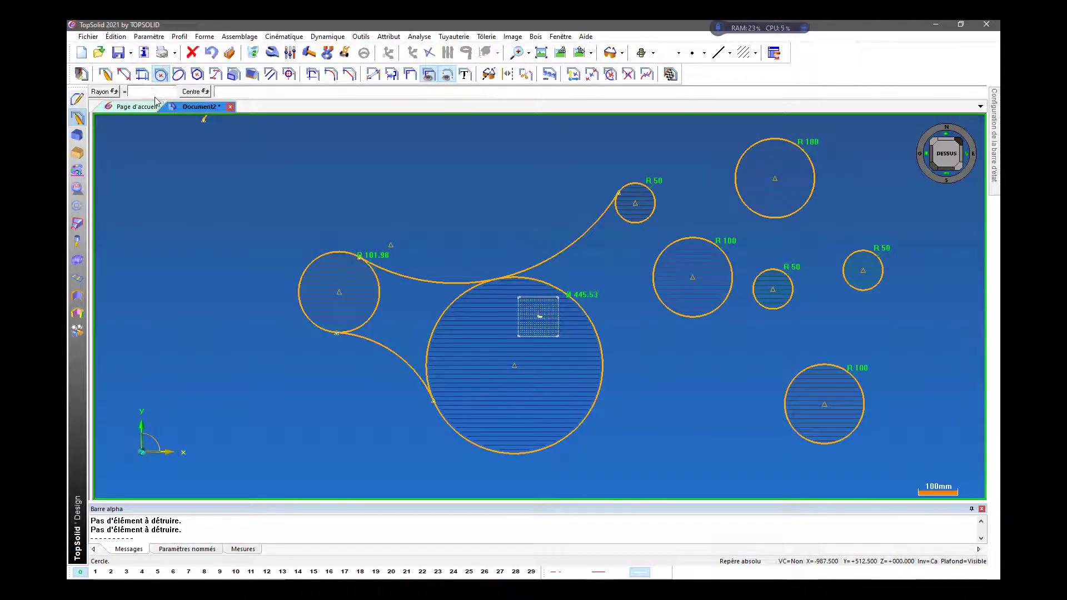
pyautogui.click(111, 92)
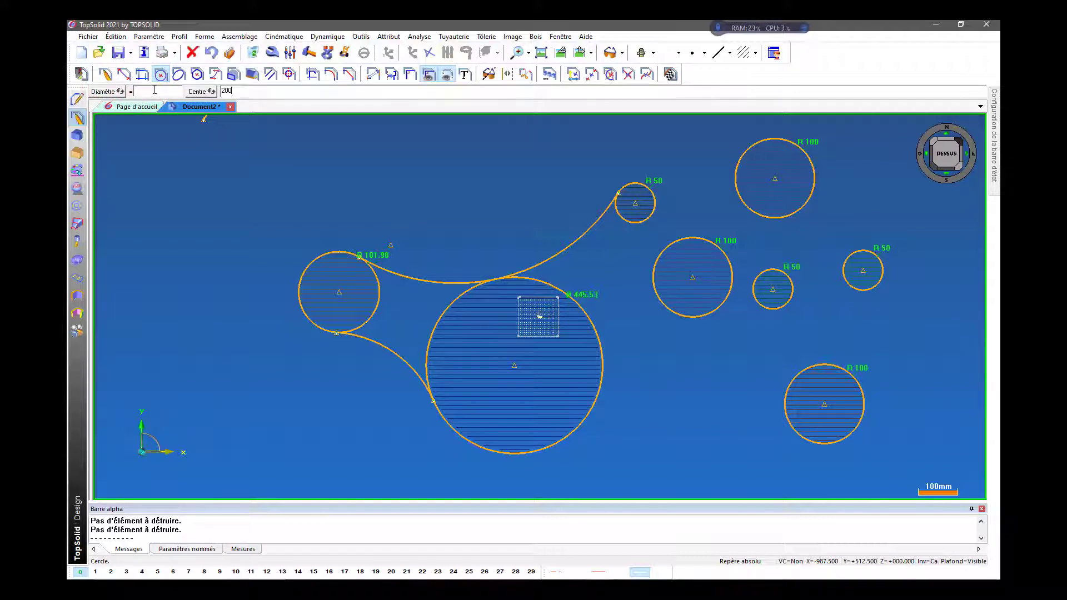
pyautogui.press('Return')
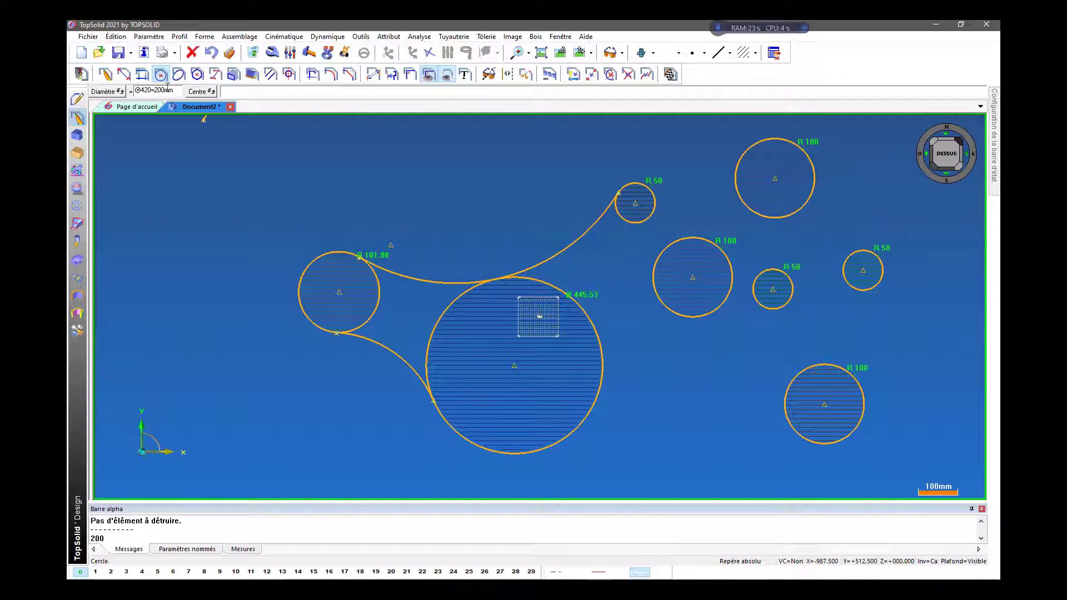
pyautogui.click(209, 92)
pyautogui.click(175, 95)
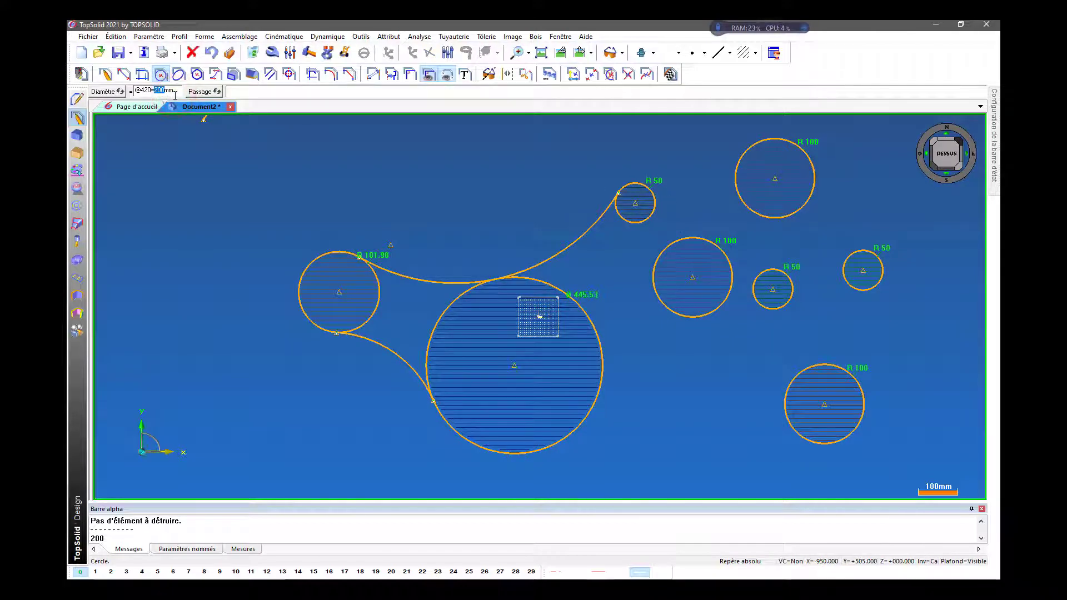
pyautogui.scroll(4, 728, 214)
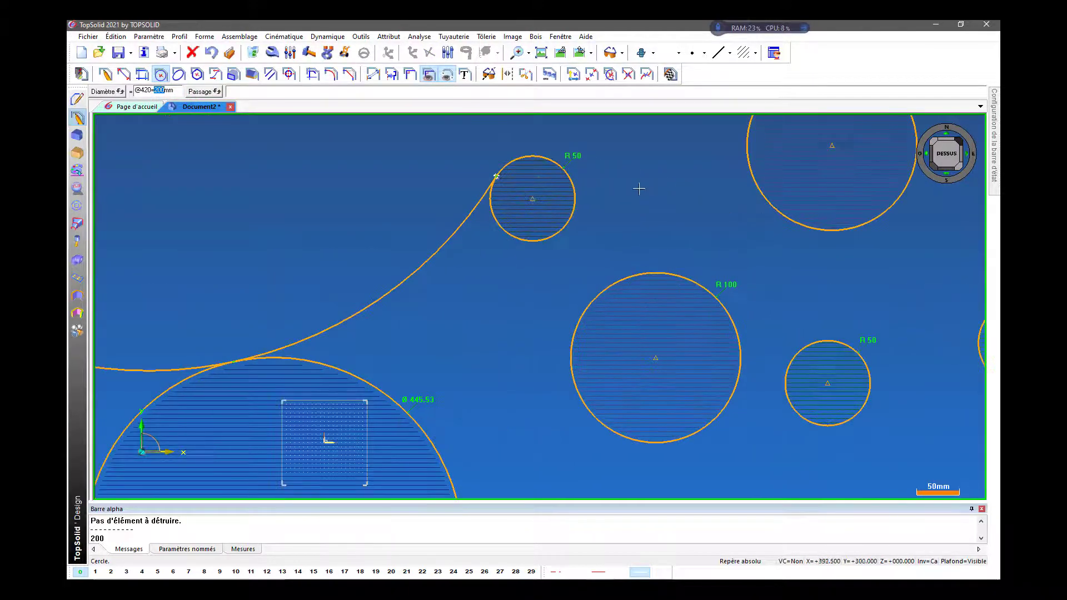
pyautogui.click(576, 196)
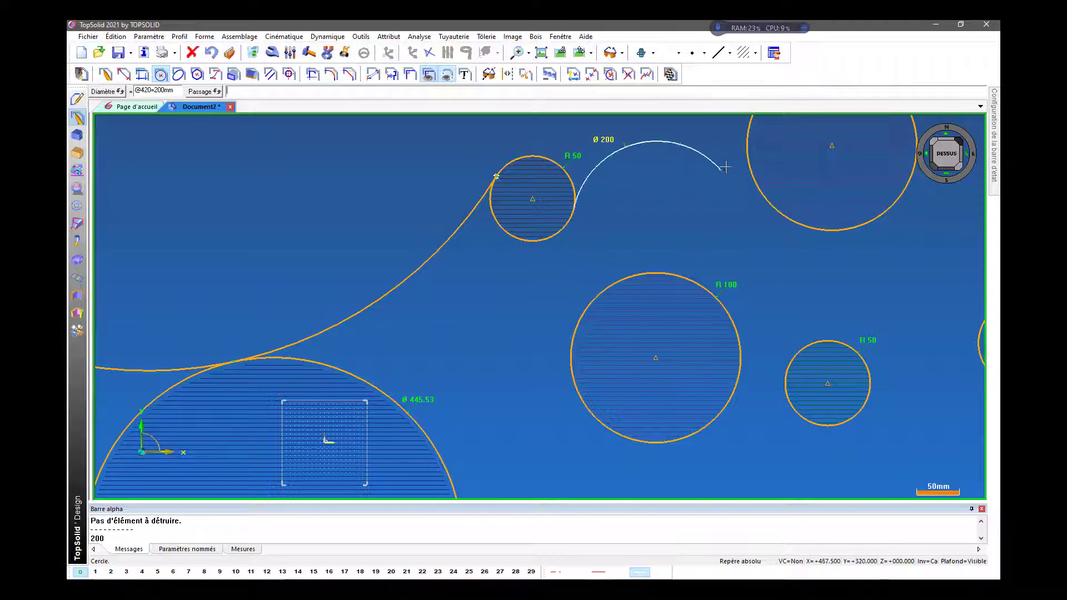
pyautogui.scroll(-3, 746, 147)
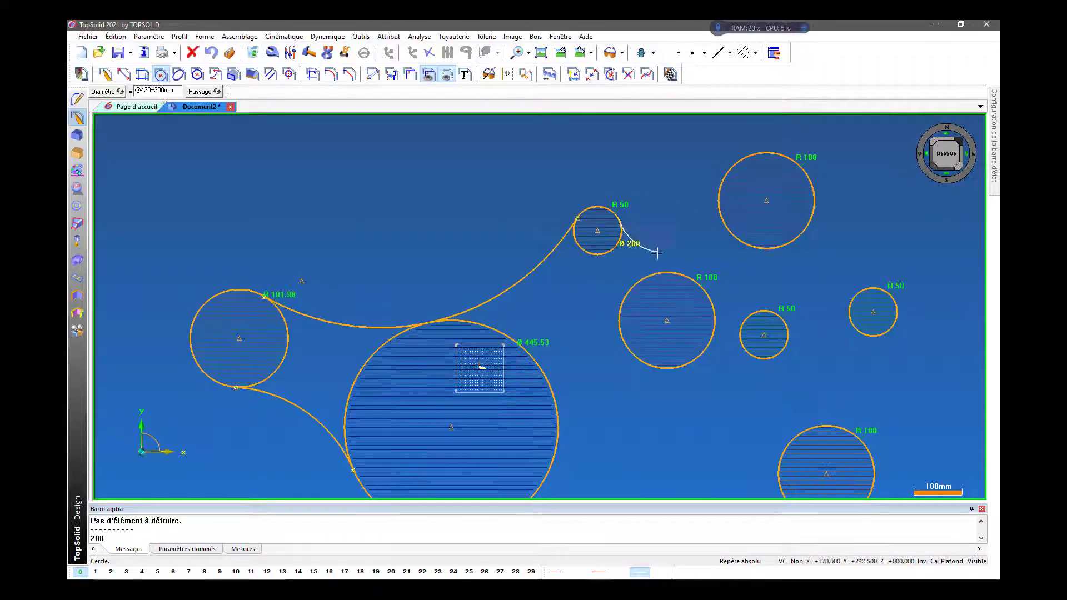
pyautogui.click(660, 272)
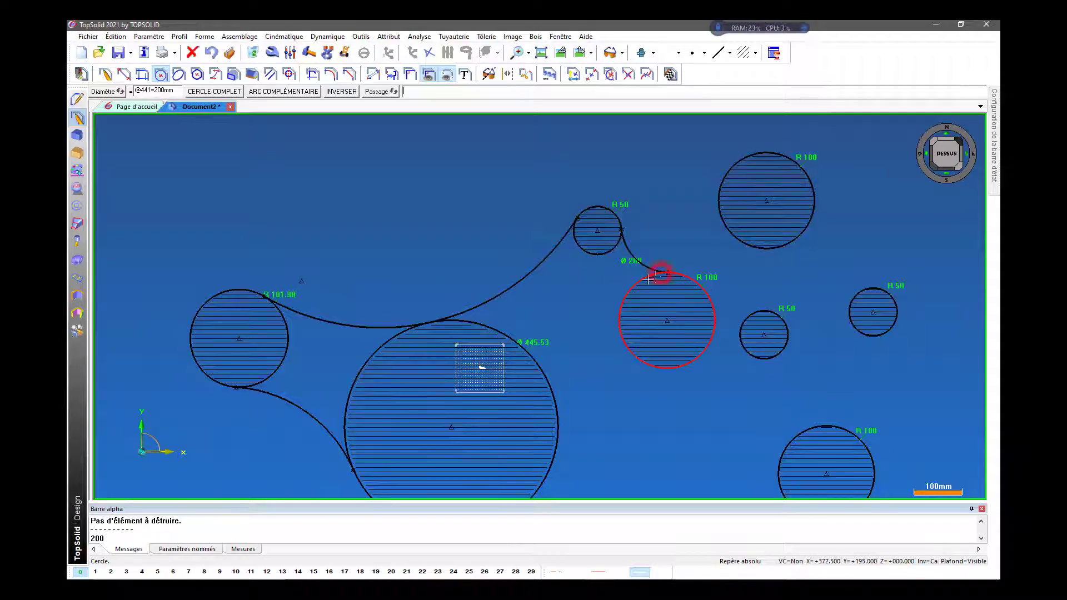
pyautogui.scroll(2, 593, 295)
pyautogui.scroll(-4, 593, 295)
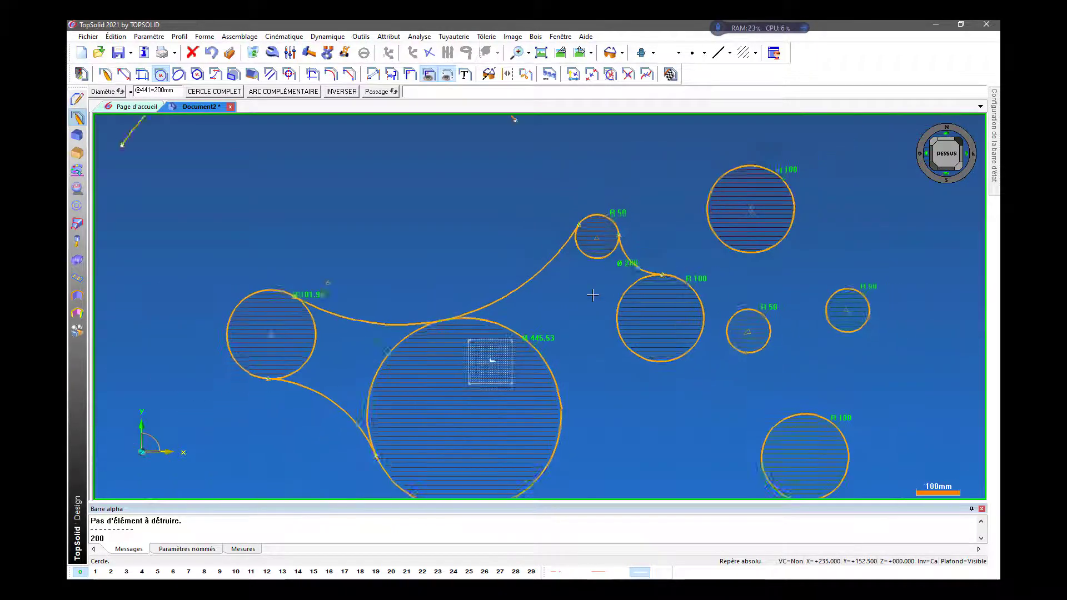
# Step: Draw a slanted line segment between two free points beside the lowest R 100 circle, on its outer side
pyautogui.scroll(-1, 462, 295)
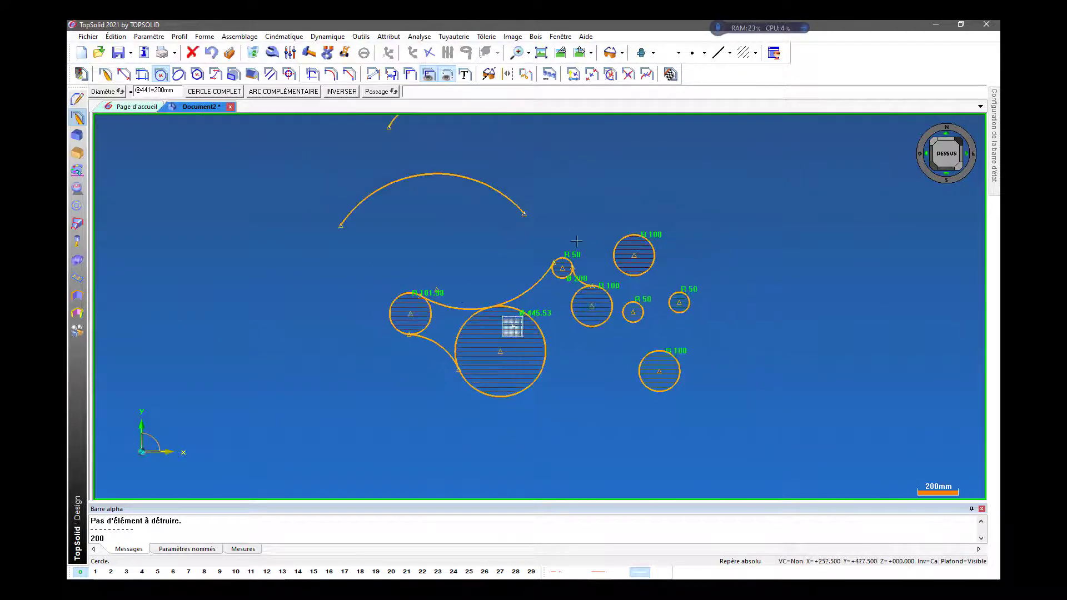
pyautogui.scroll(-1, 503, 336)
pyautogui.scroll(1, 571, 311)
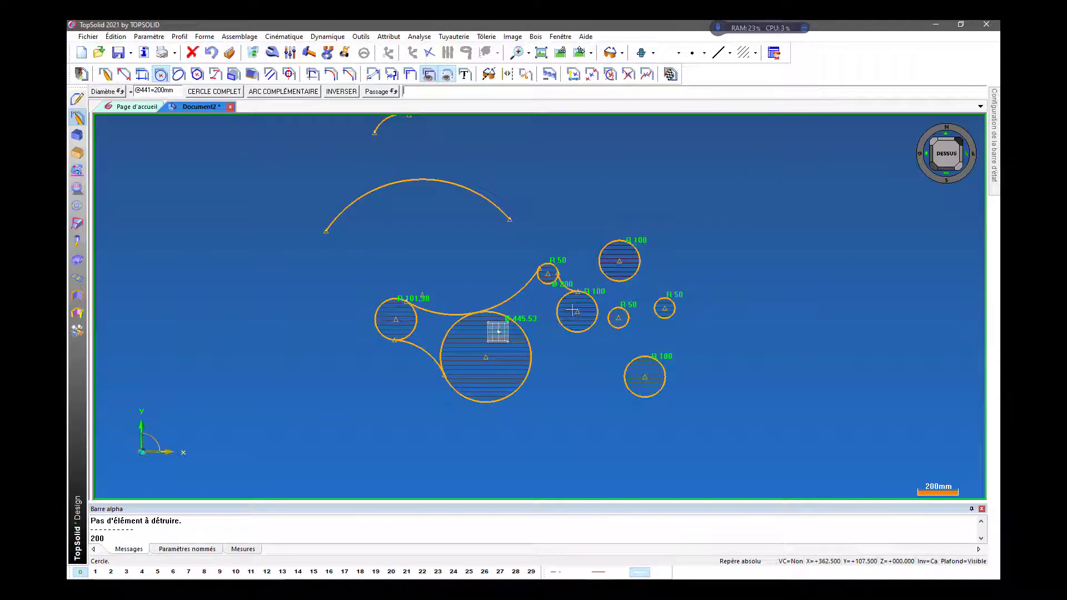
pyautogui.scroll(1, 572, 310)
pyautogui.scroll(1, 574, 300)
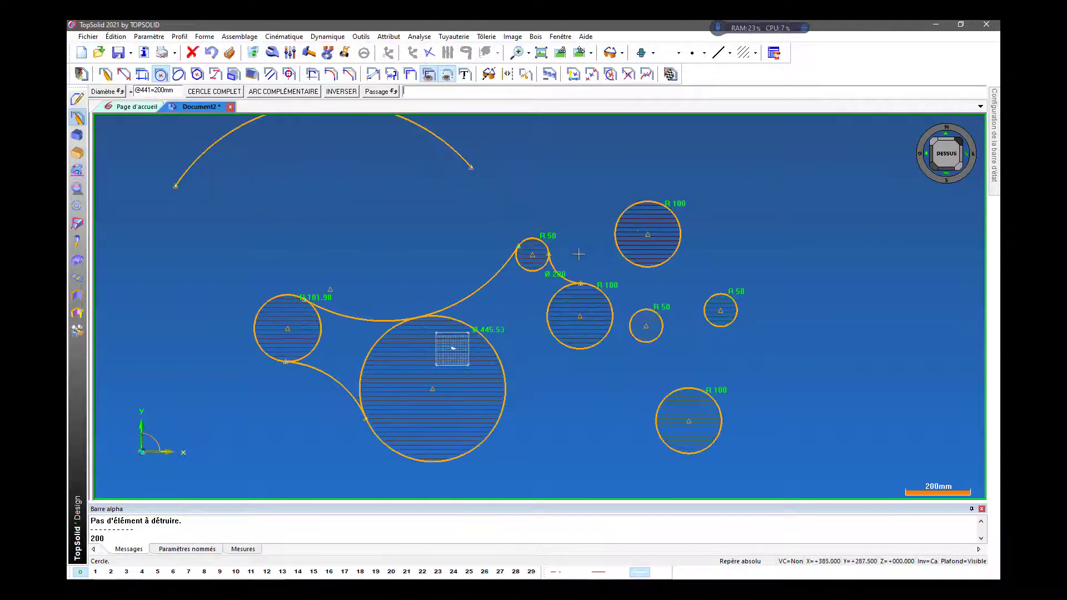
pyautogui.scroll(1, 578, 254)
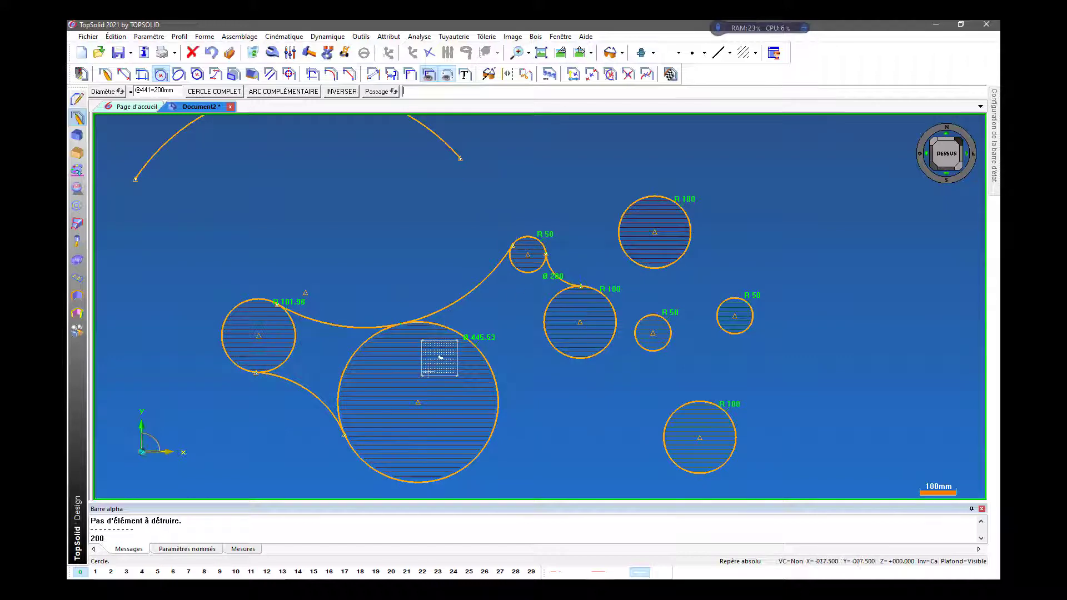
pyautogui.scroll(-1, 429, 372)
pyautogui.click(124, 75)
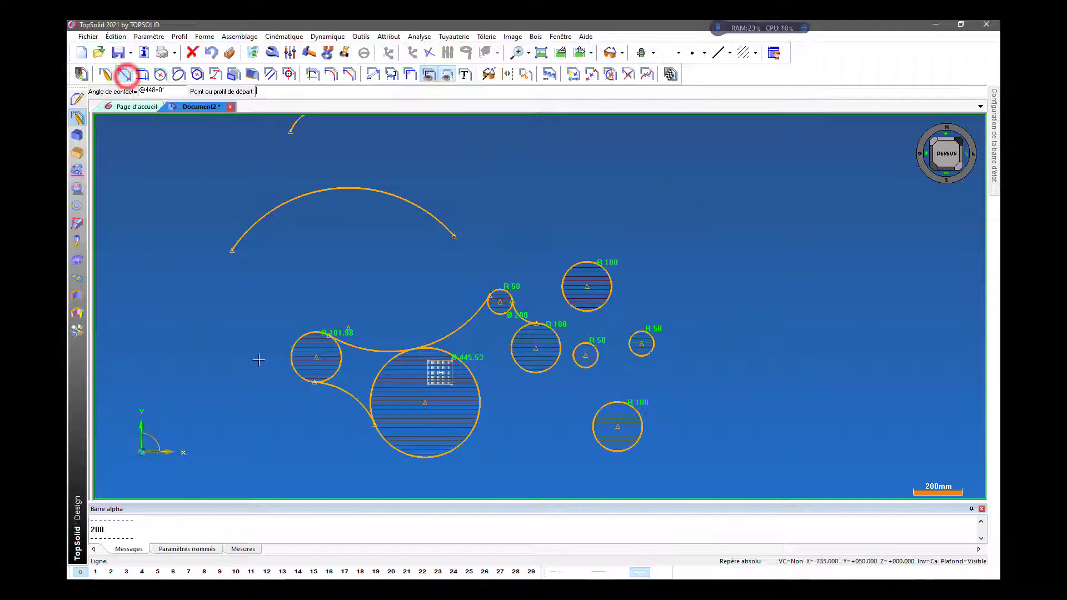
pyautogui.scroll(-1, 616, 351)
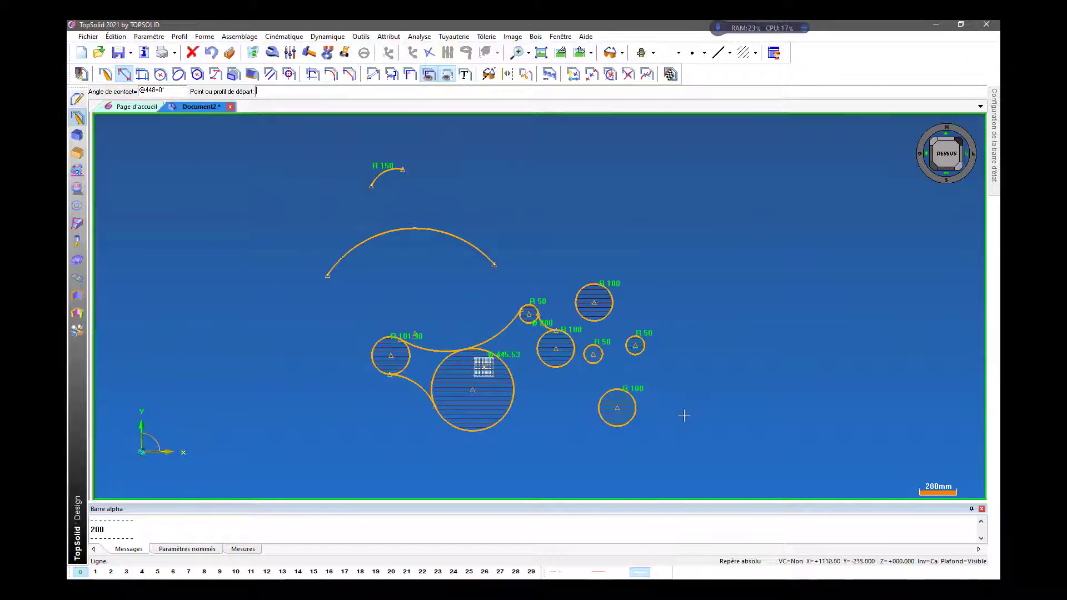
pyautogui.click(689, 405)
pyautogui.click(648, 481)
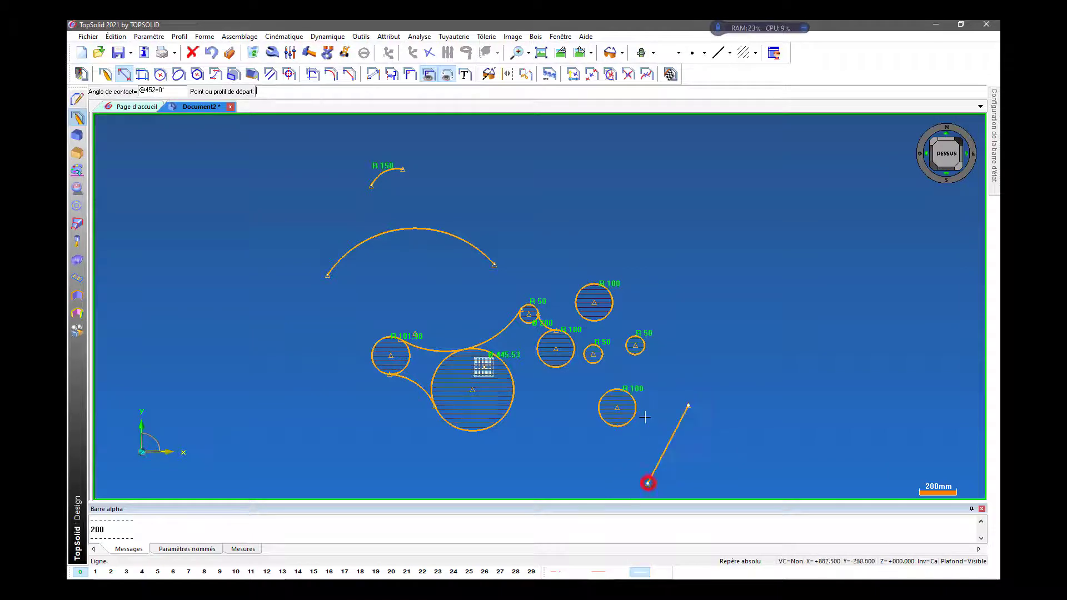
# Step: Try to draw a 200 mm diameter passing-point arc from the lowest R 100 circle to the slanted line
pyautogui.scroll(1, 689, 383)
pyautogui.click(160, 74)
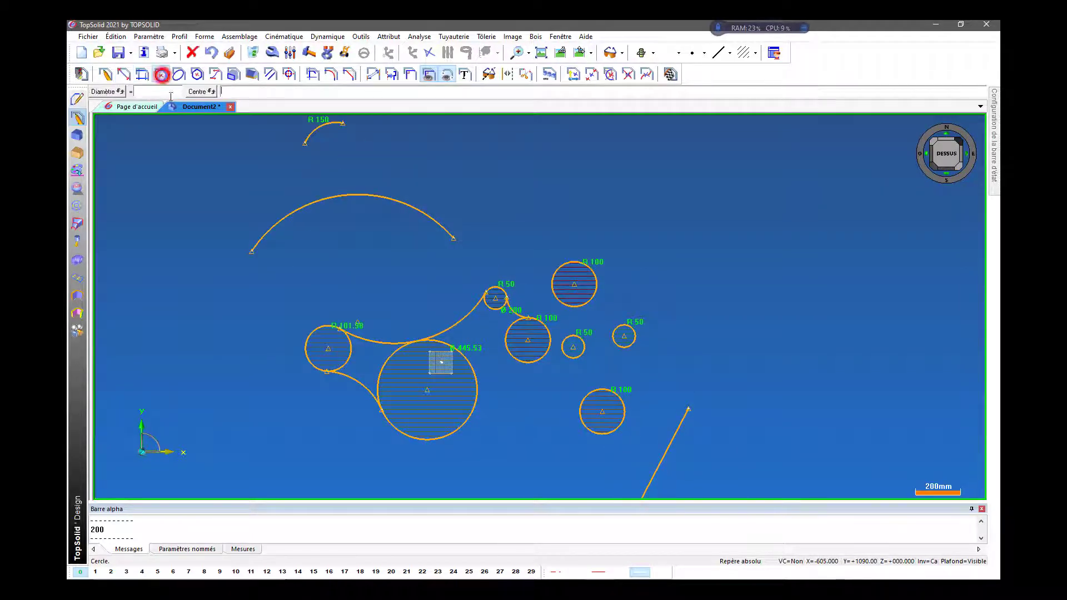
pyautogui.click(199, 92)
pyautogui.click(167, 93)
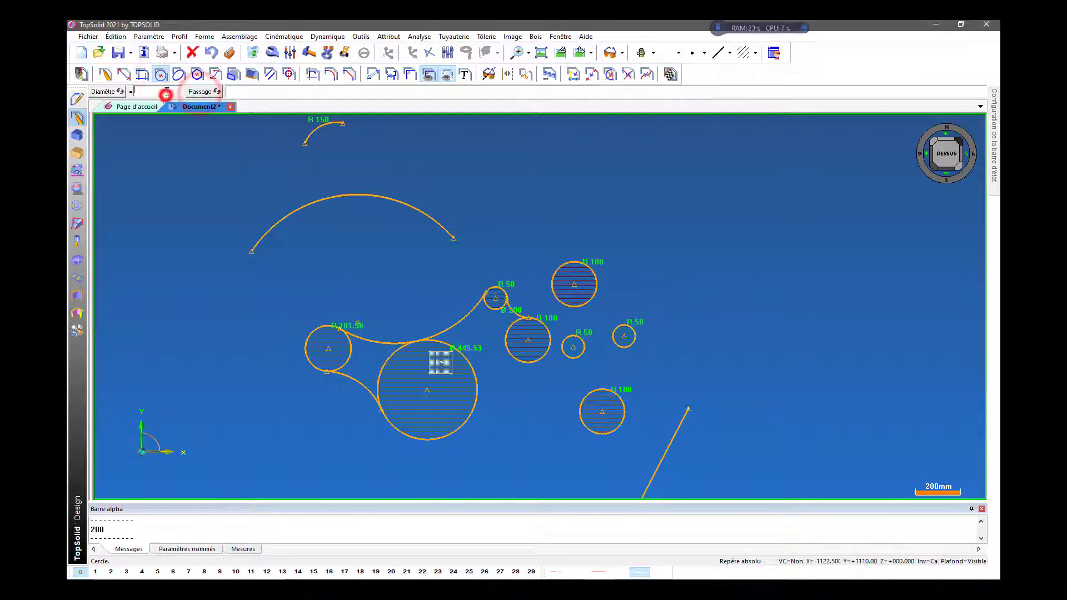
pyautogui.write('200')
pyautogui.press('Return')
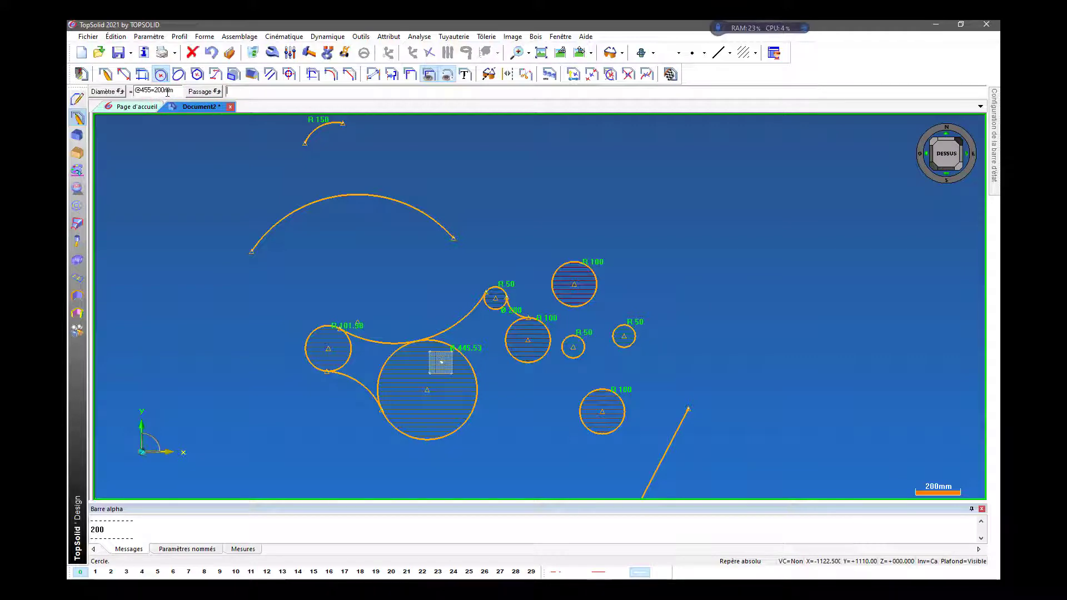
pyautogui.scroll(4, 585, 173)
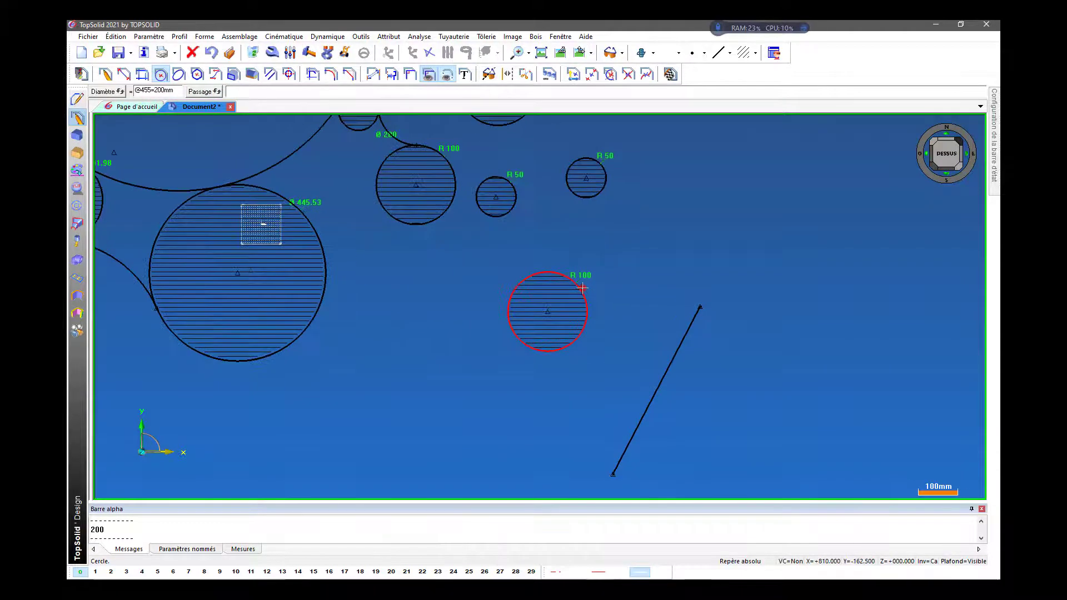
pyautogui.click(582, 288)
pyautogui.click(674, 358)
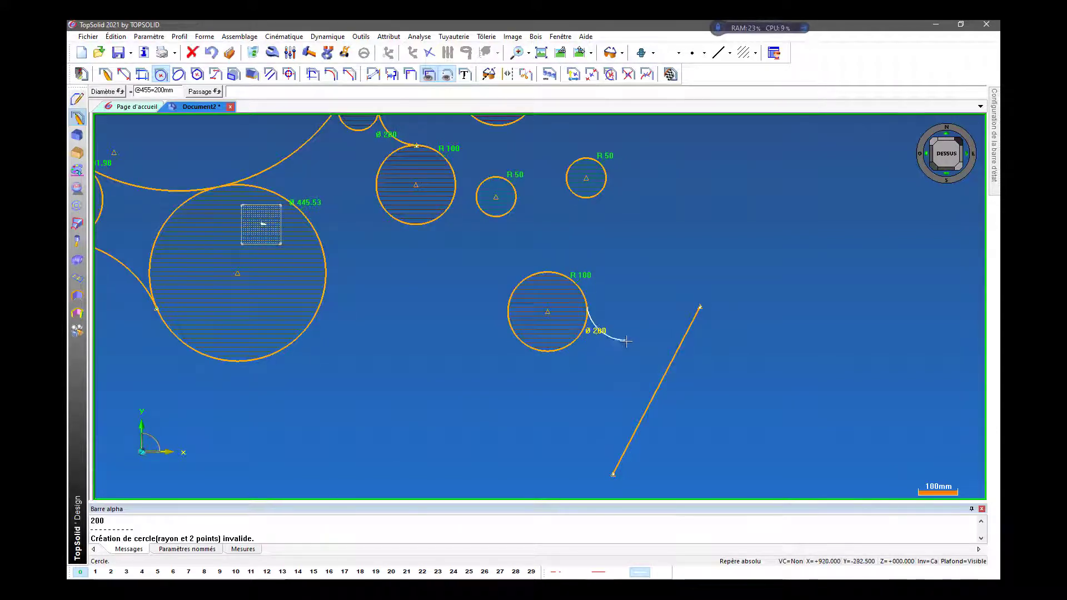
# Step: Move the upper endpoint of the slanted line closer to the neighbouring R 100 circle
pyautogui.click(344, 52)
pyautogui.click(699, 305)
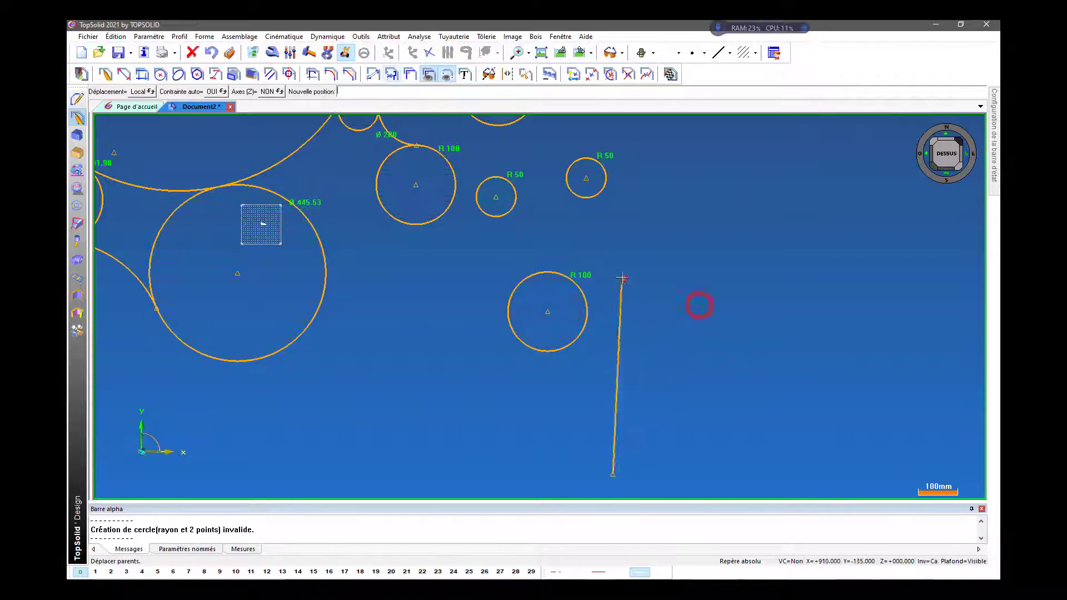
pyautogui.click(644, 277)
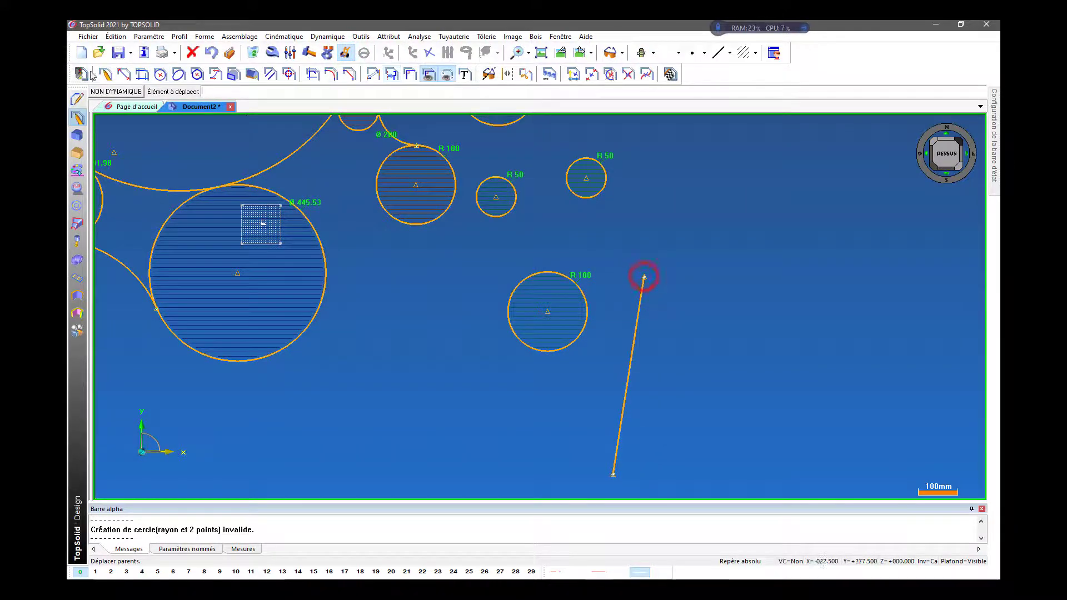
# Step: Draw a 200 mm diameter arc in passing-point mode from the lowest R 100 circle to the slanted line
pyautogui.click(160, 74)
pyautogui.click(167, 90)
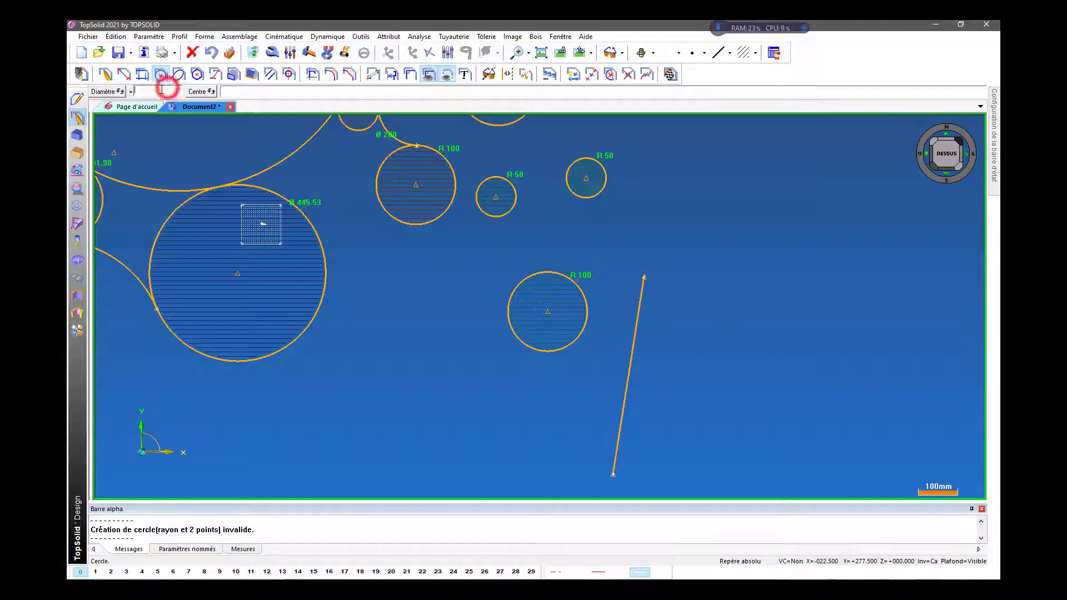
pyautogui.write('200mm')
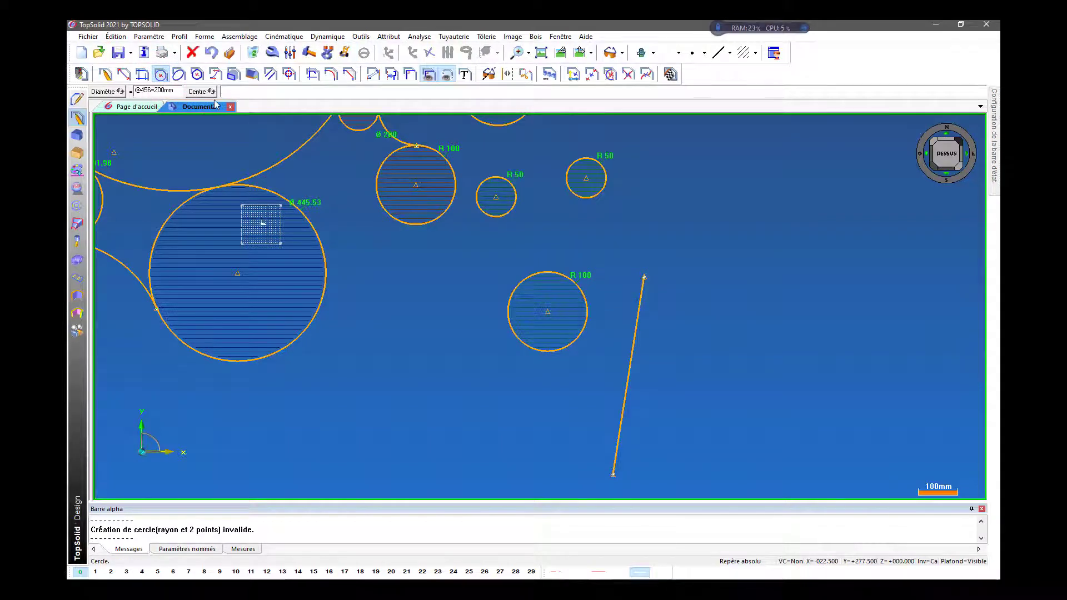
pyautogui.click(201, 91)
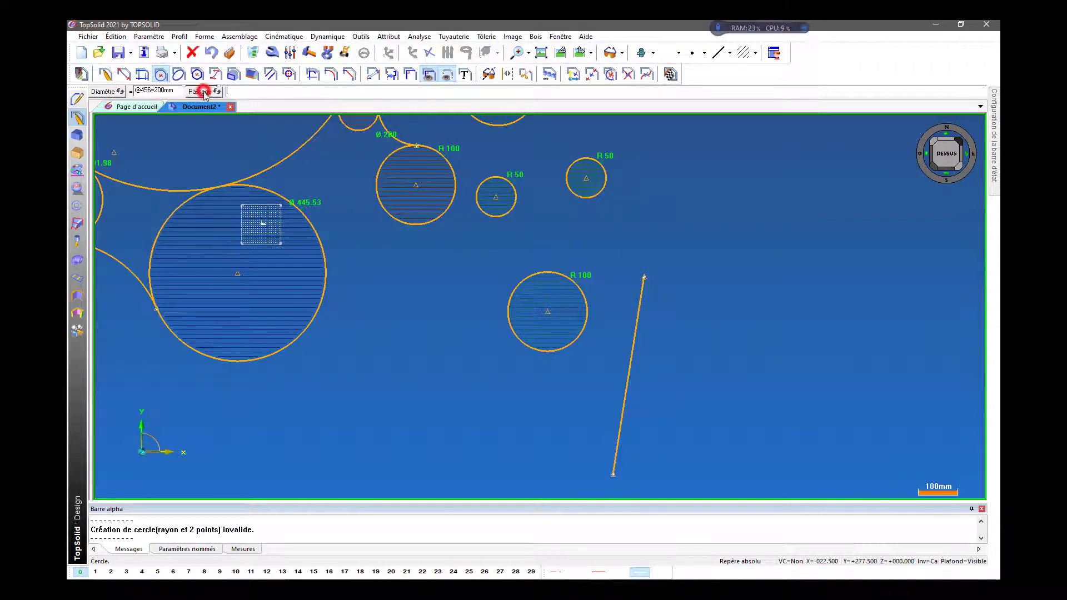
pyautogui.click(586, 308)
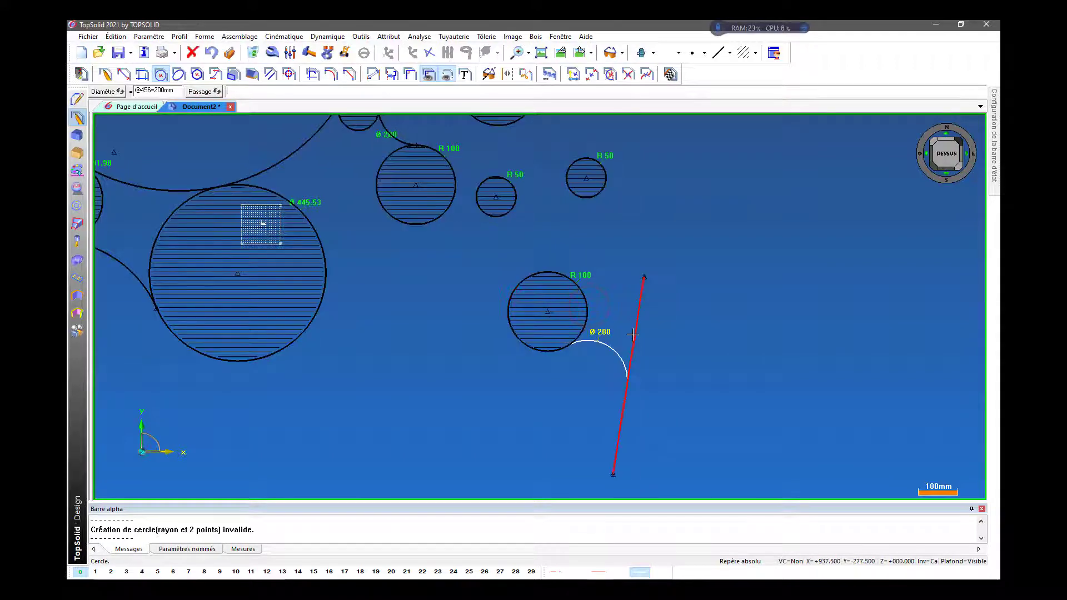
pyautogui.click(632, 334)
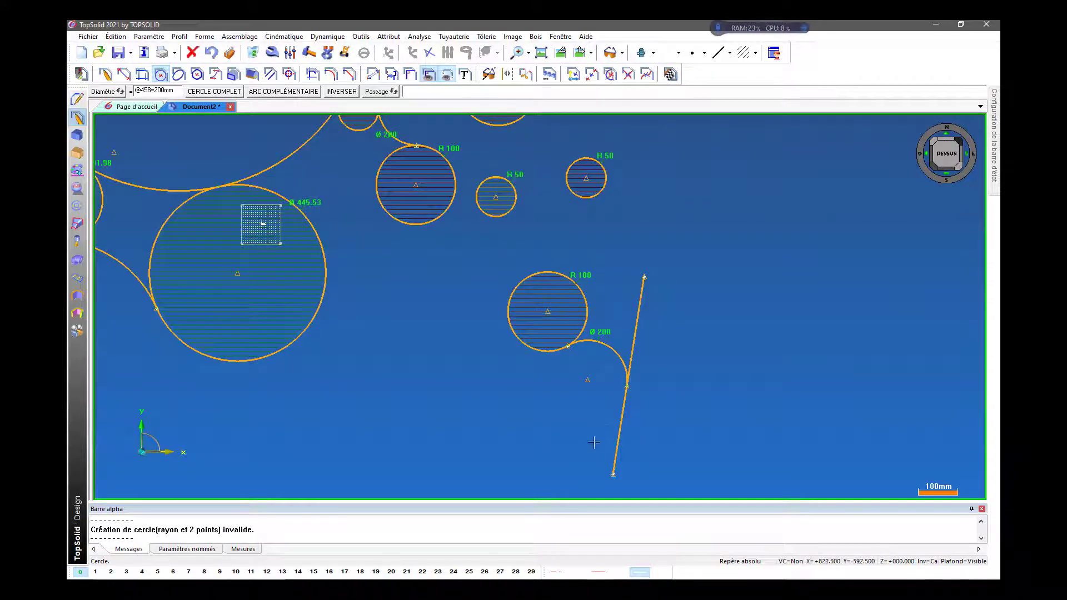
# Step: Draw a second 200 mm diameter arc from the line's upper part to the R 100 circle, trying its complementary arc and reverting
pyautogui.click(638, 316)
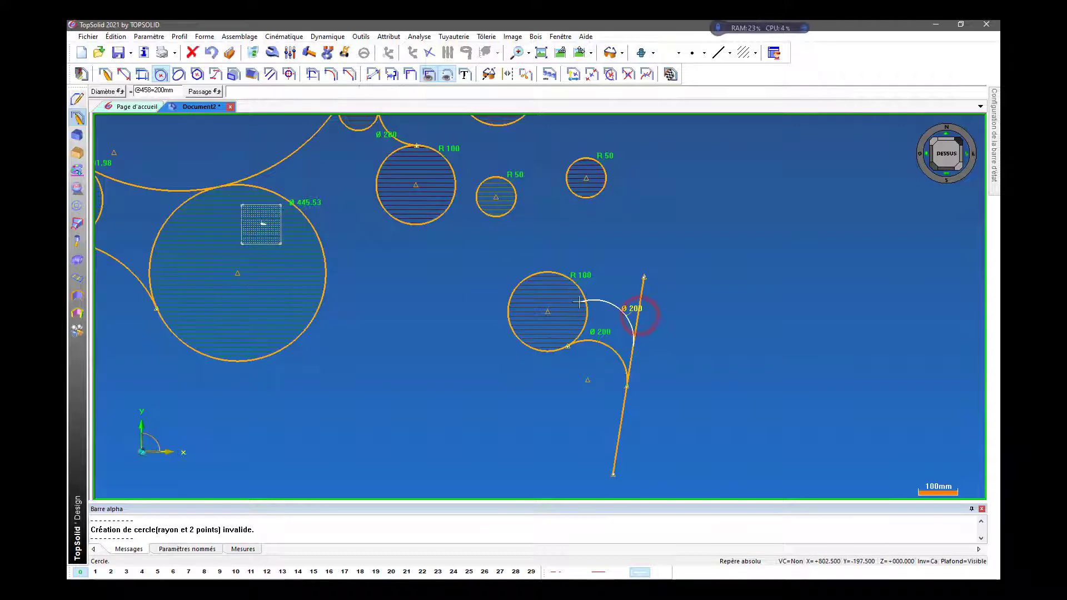
pyautogui.click(581, 294)
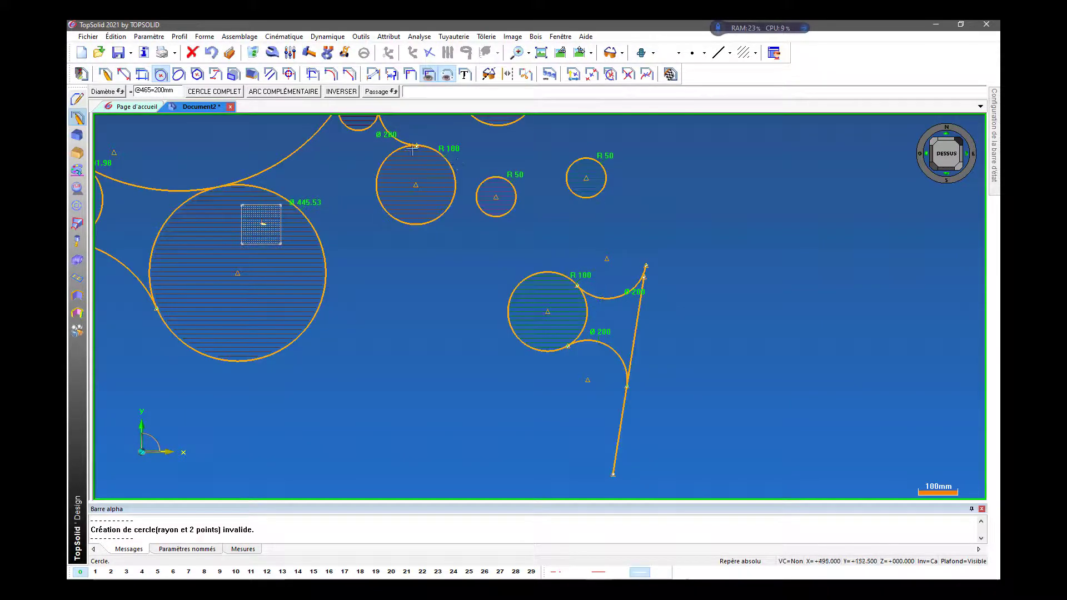
pyautogui.click(293, 93)
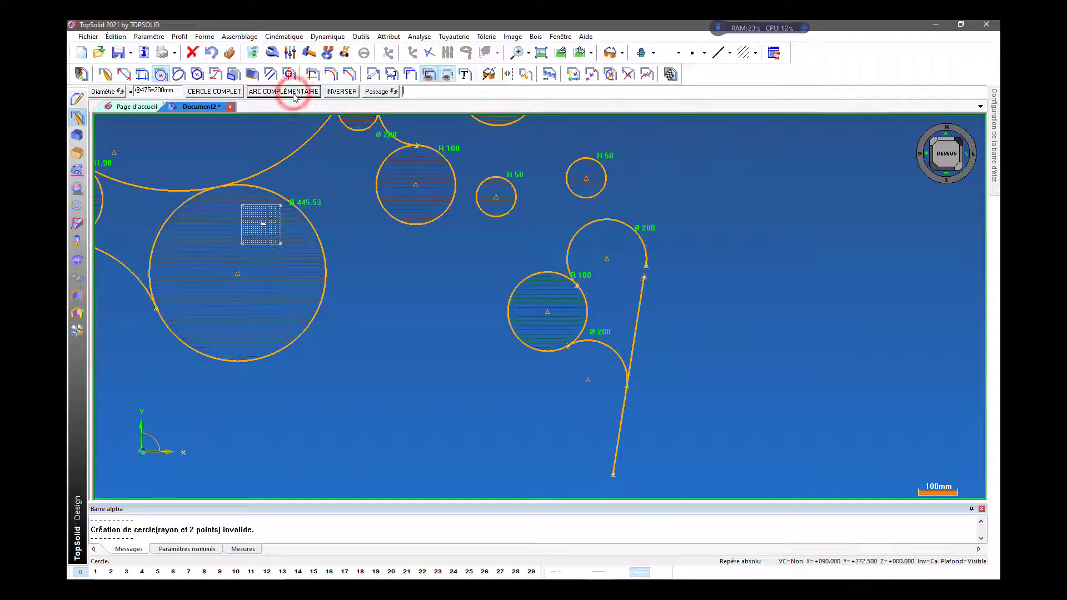
pyautogui.click(294, 93)
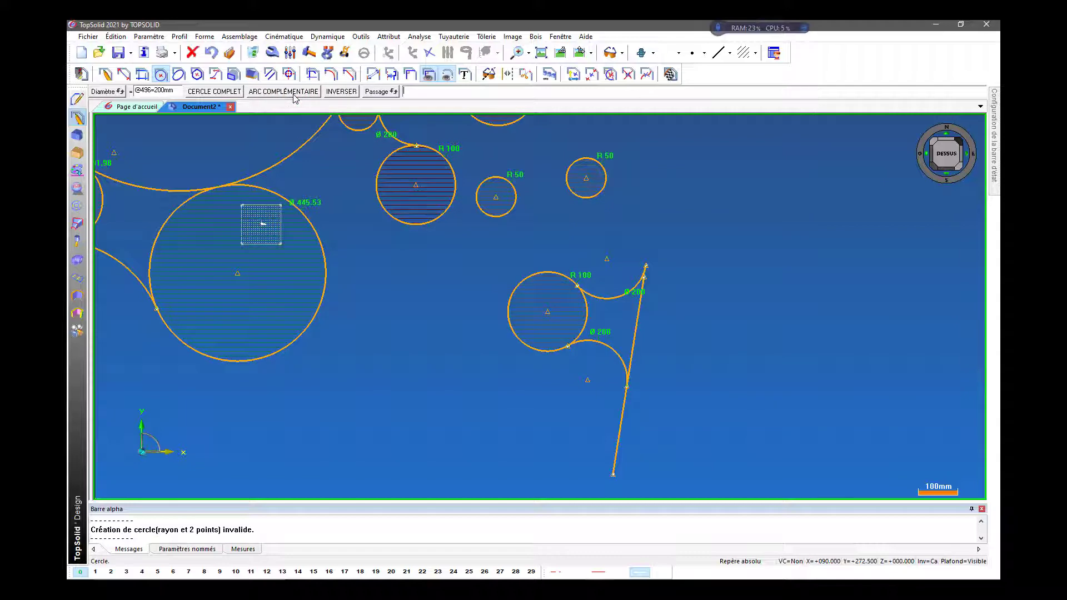
pyautogui.press('Escape')
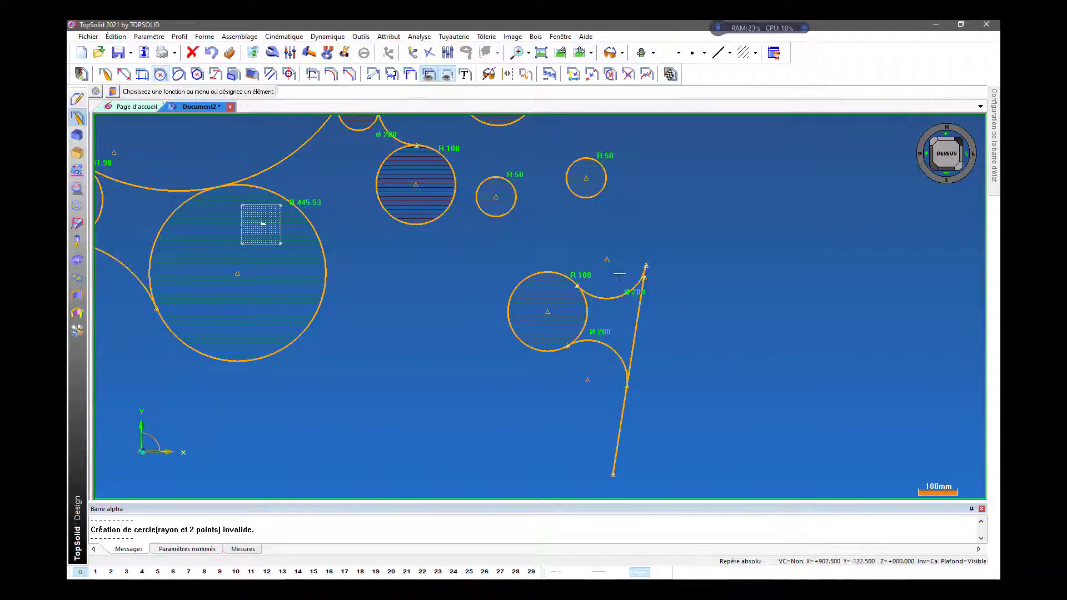
# Step: Delete all the drawn circles, arcs and the line with one selection window
pyautogui.scroll(-2, 618, 274)
pyautogui.scroll(-2, 618, 275)
pyautogui.scroll(-1, 336, 269)
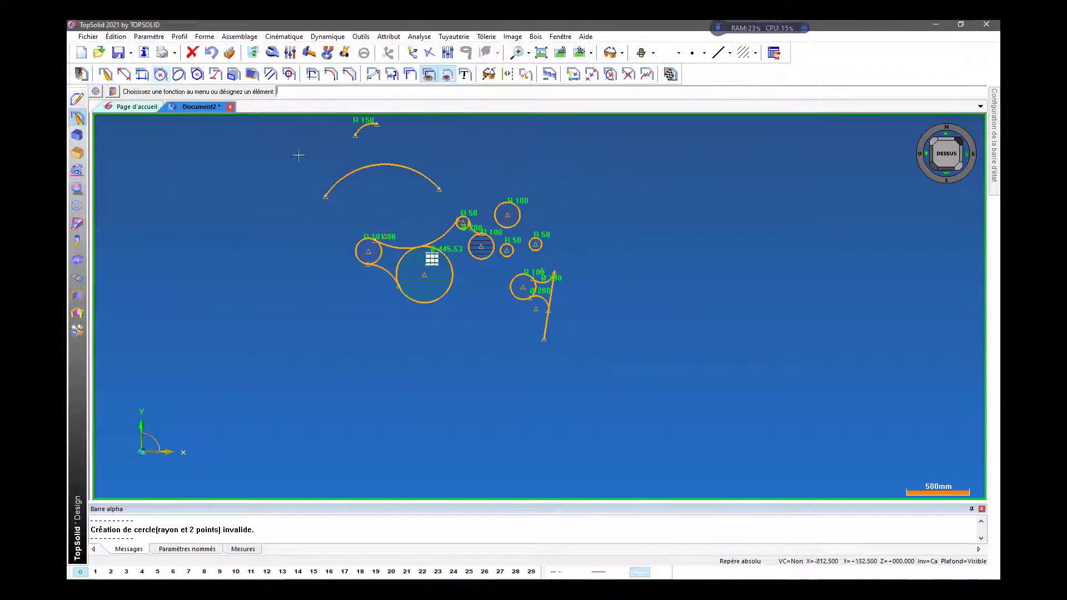
pyautogui.click(253, 54)
pyautogui.scroll(-1, 338, 291)
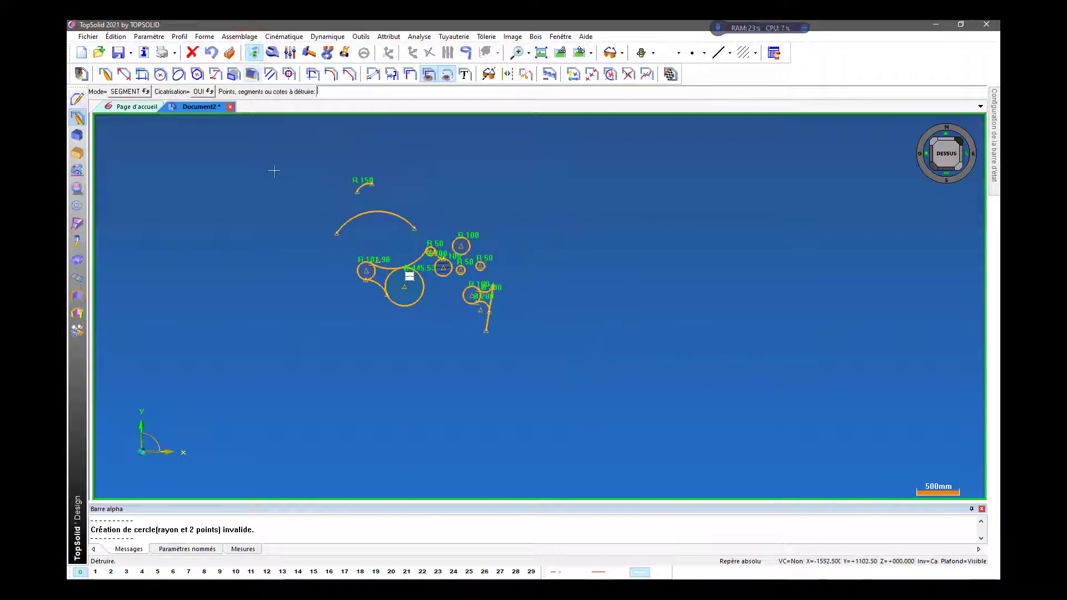
pyautogui.moveTo(279, 157); pyautogui.dragTo(548, 336)
pyautogui.scroll(1, 333, 219)
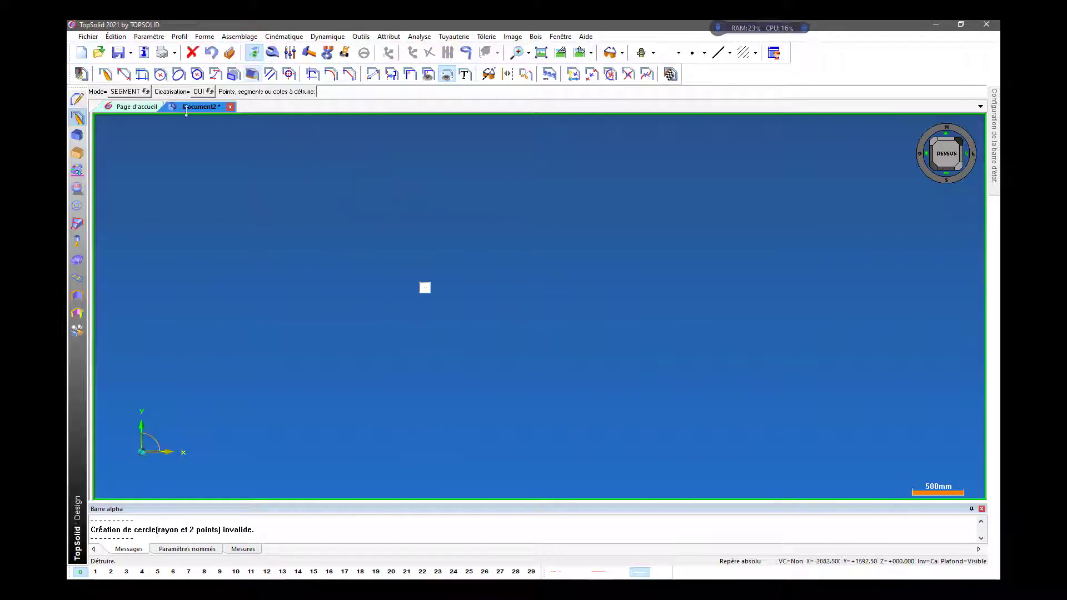
# Step: Draw an ellipse from a centre point, a point along its x axis and a free point setting its height
pyautogui.click(178, 76)
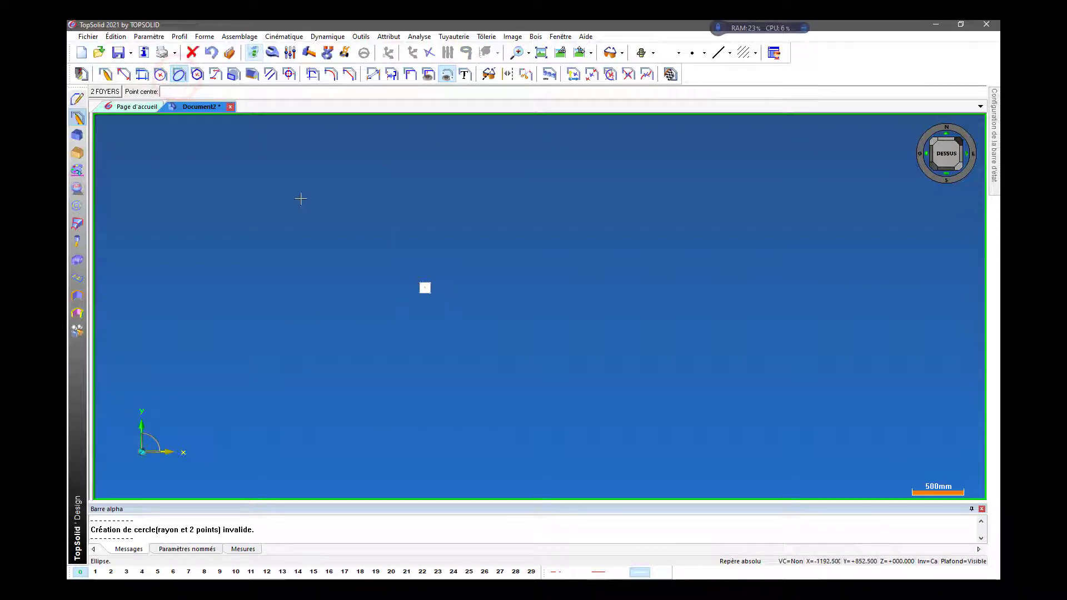
pyautogui.scroll(2, 315, 222)
pyautogui.scroll(1, 496, 382)
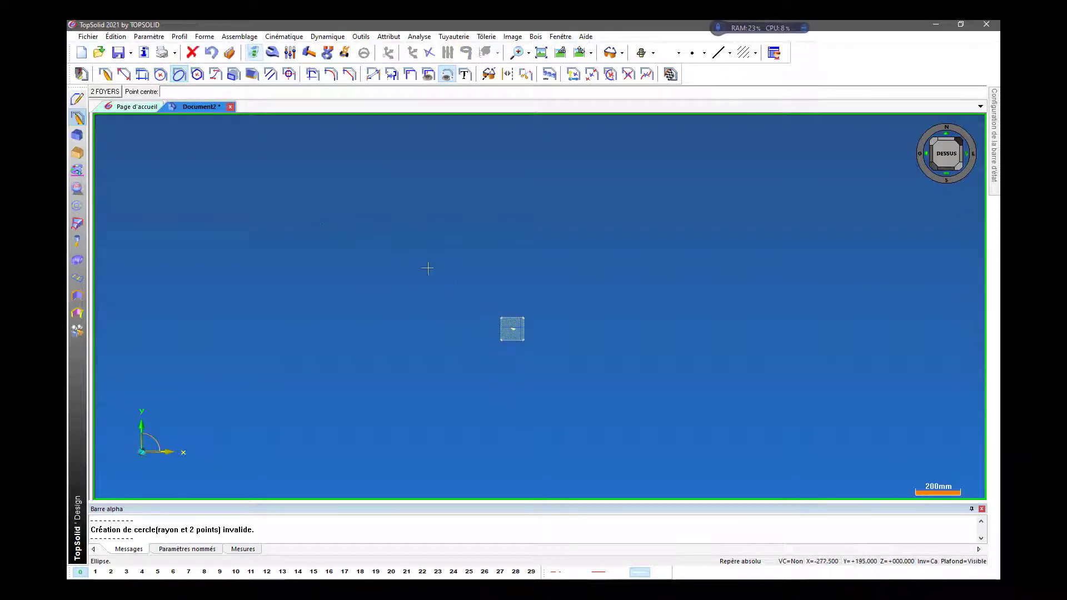
pyautogui.click(354, 238)
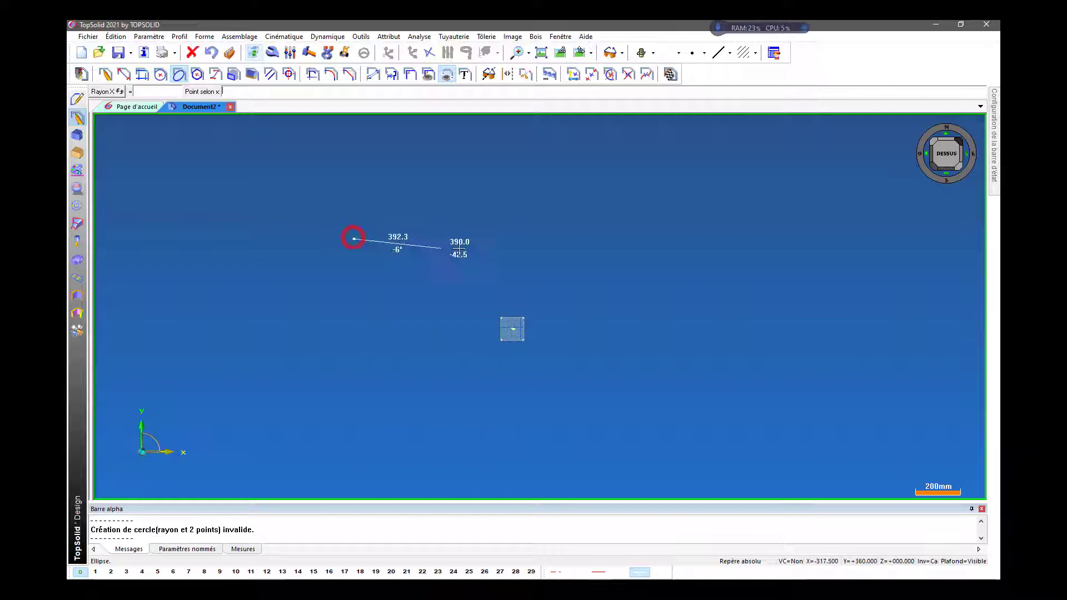
pyautogui.click(535, 243)
pyautogui.click(486, 296)
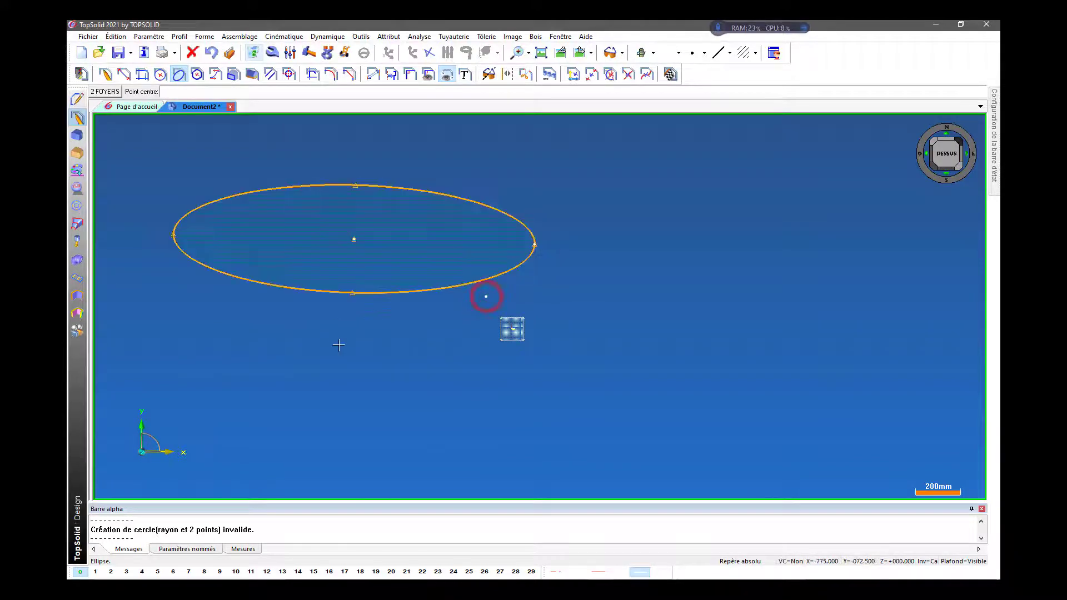
# Step: Draw a second ellipse beside the first using the two-foci option, picking both foci and a passing point below them
pyautogui.scroll(-2, 339, 345)
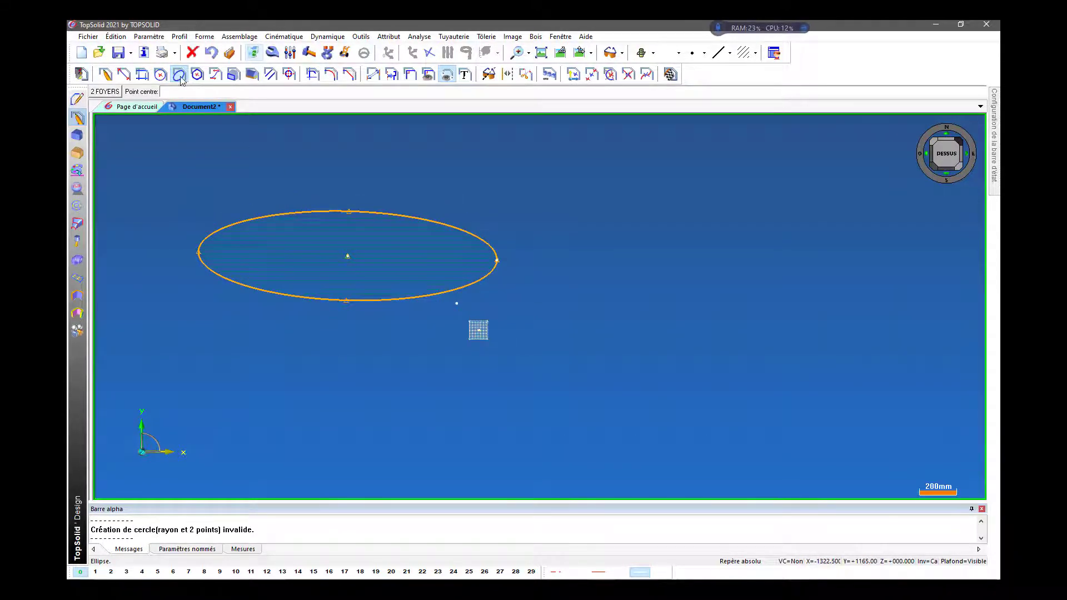
pyautogui.click(107, 92)
pyautogui.click(572, 265)
pyautogui.click(777, 273)
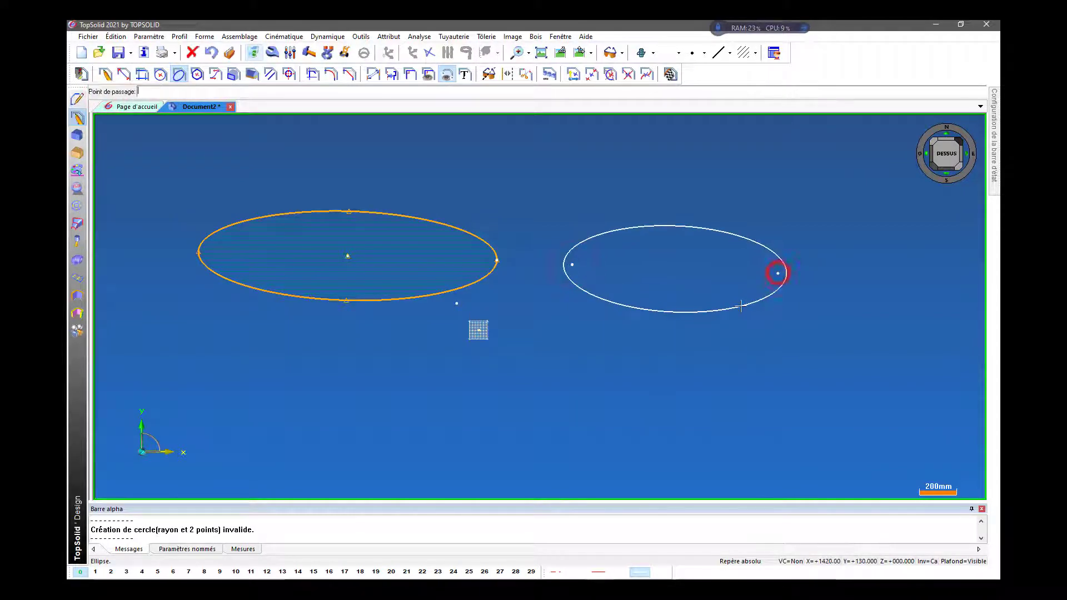
pyautogui.click(741, 305)
pyautogui.click(100, 93)
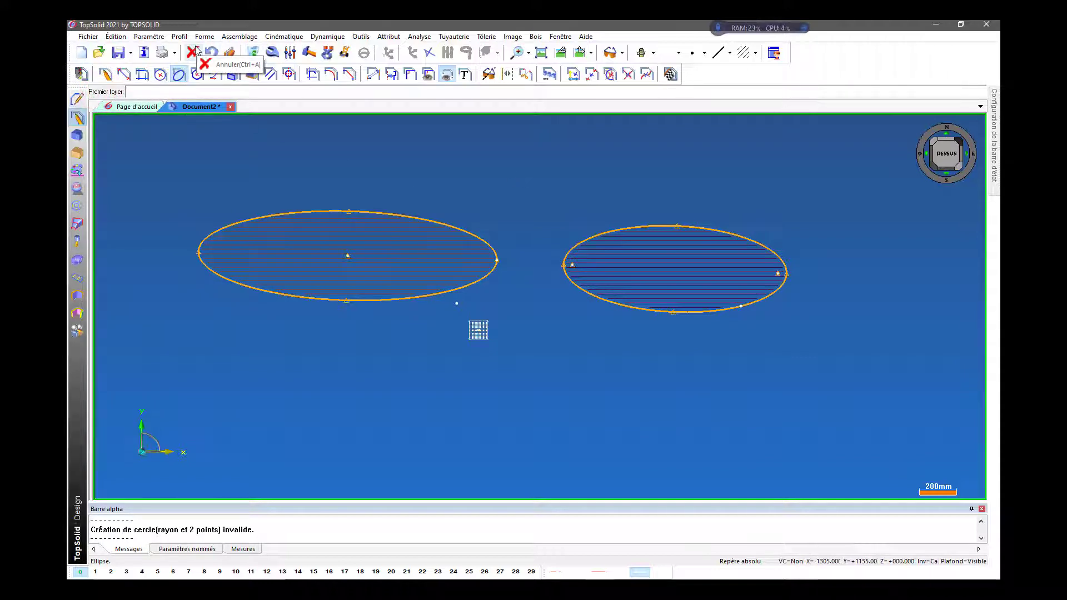
# Step: Delete both ellipses from the drawing
pyautogui.click(253, 54)
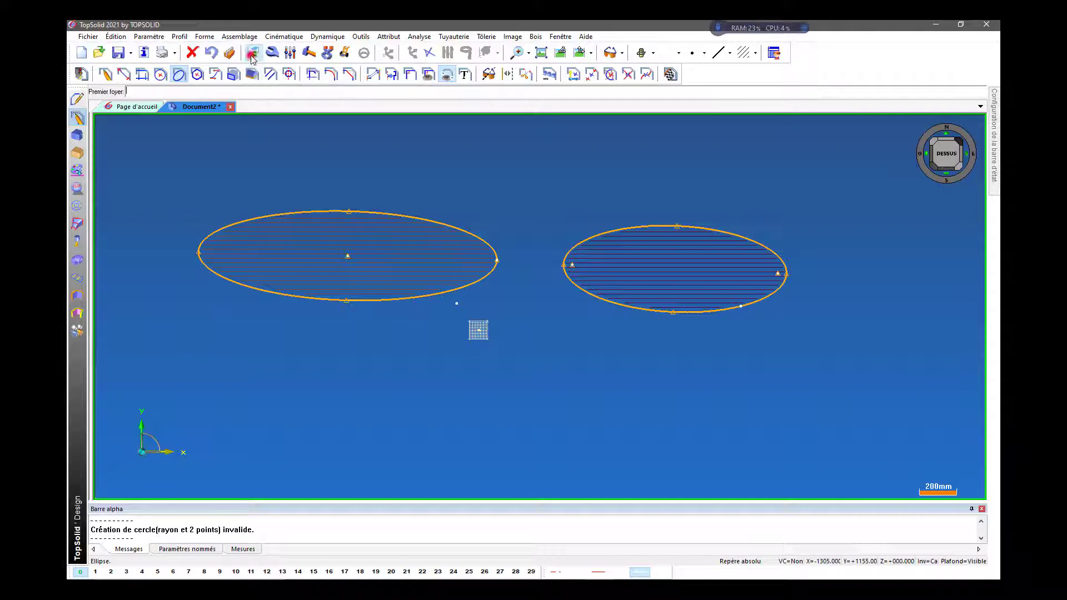
pyautogui.click(274, 218)
pyautogui.click(626, 227)
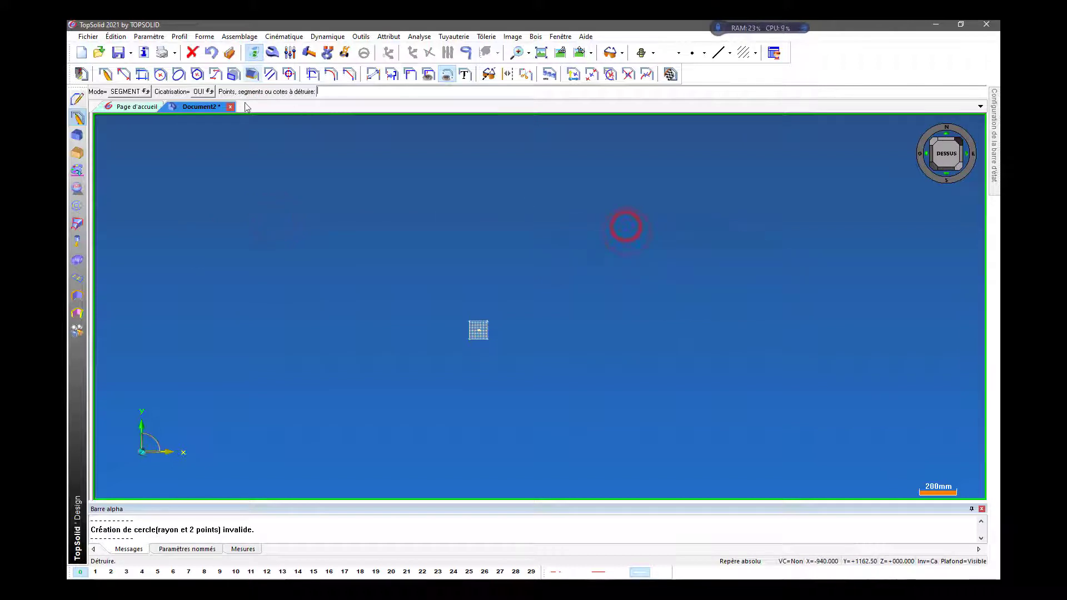
# Step: Draw a regular polygon with 4 vertices and a 45 mm inner diameter, centred on the origin
pyautogui.click(197, 76)
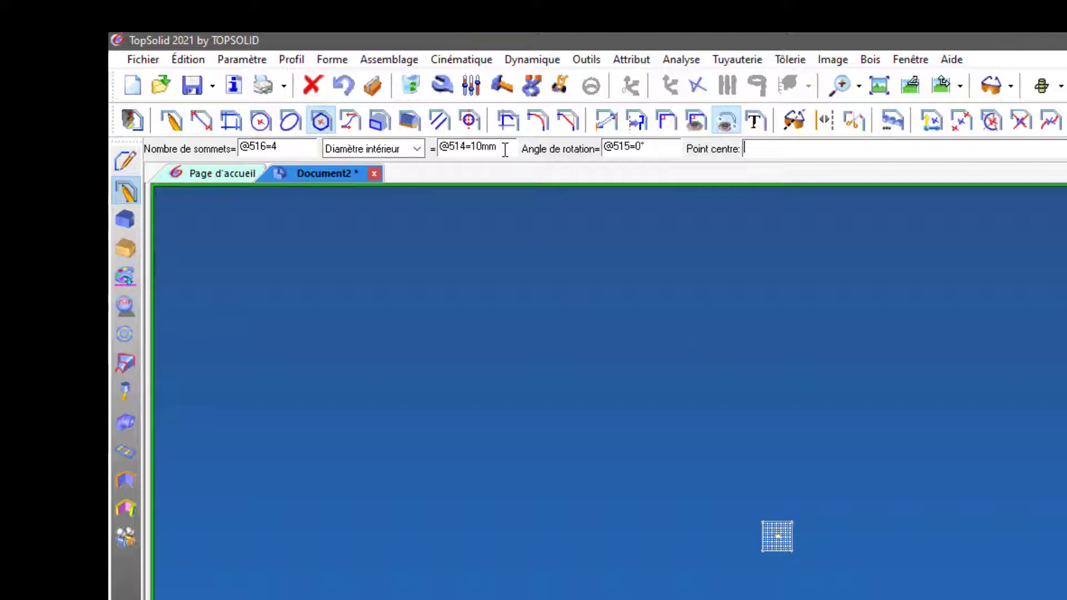
pyautogui.doubleClick(503, 148)
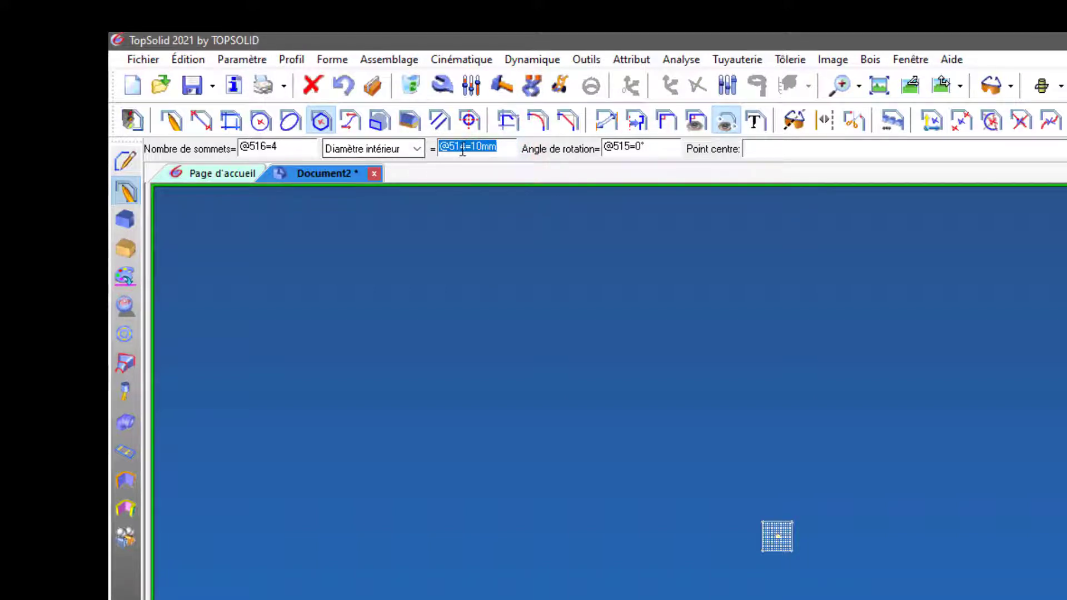
pyautogui.write('45')
pyautogui.press('Return')
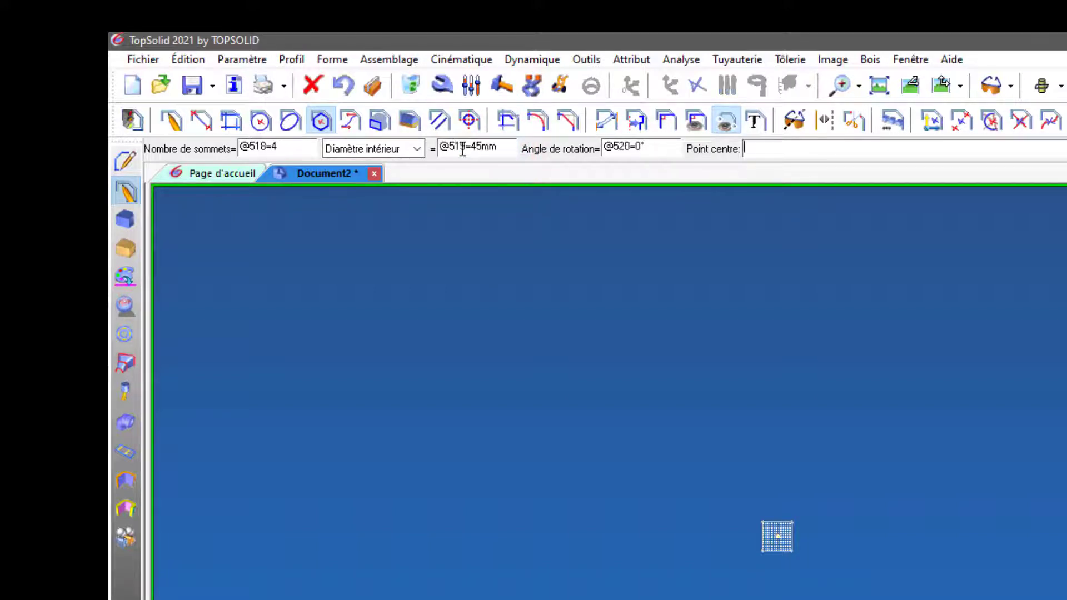
pyautogui.press('Return')
pyautogui.scroll(3, 829, 542)
pyautogui.scroll(5, 732, 528)
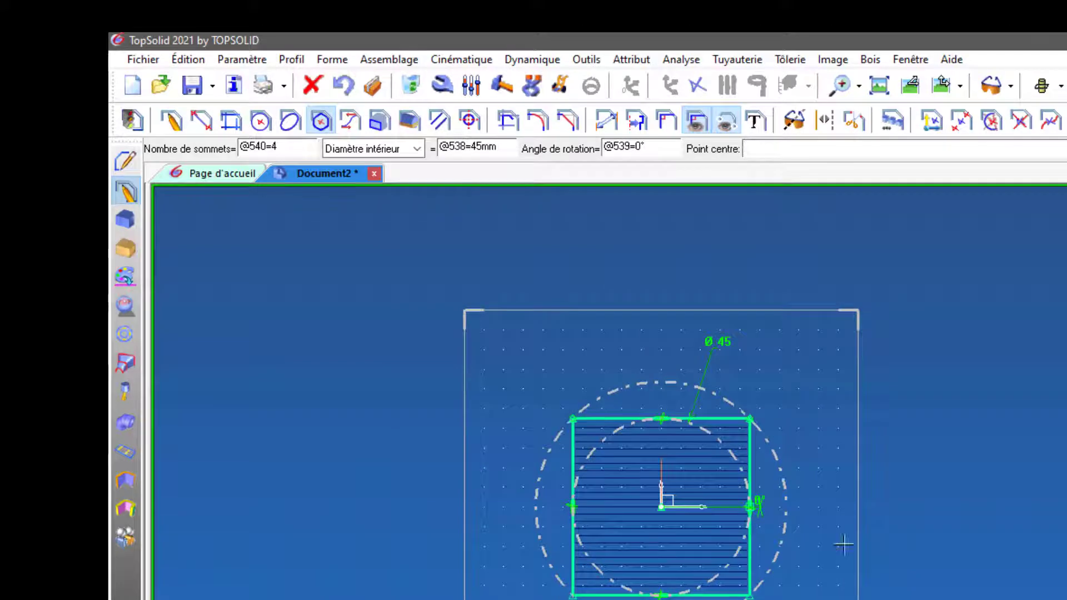
pyautogui.scroll(2, 702, 514)
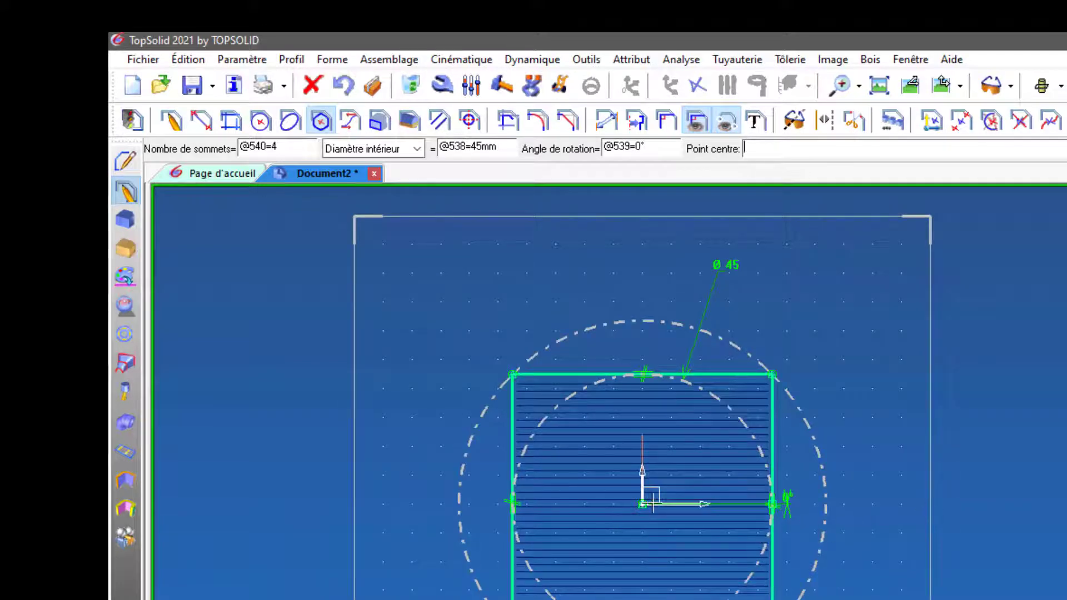
pyautogui.scroll(-1, 1039, 554)
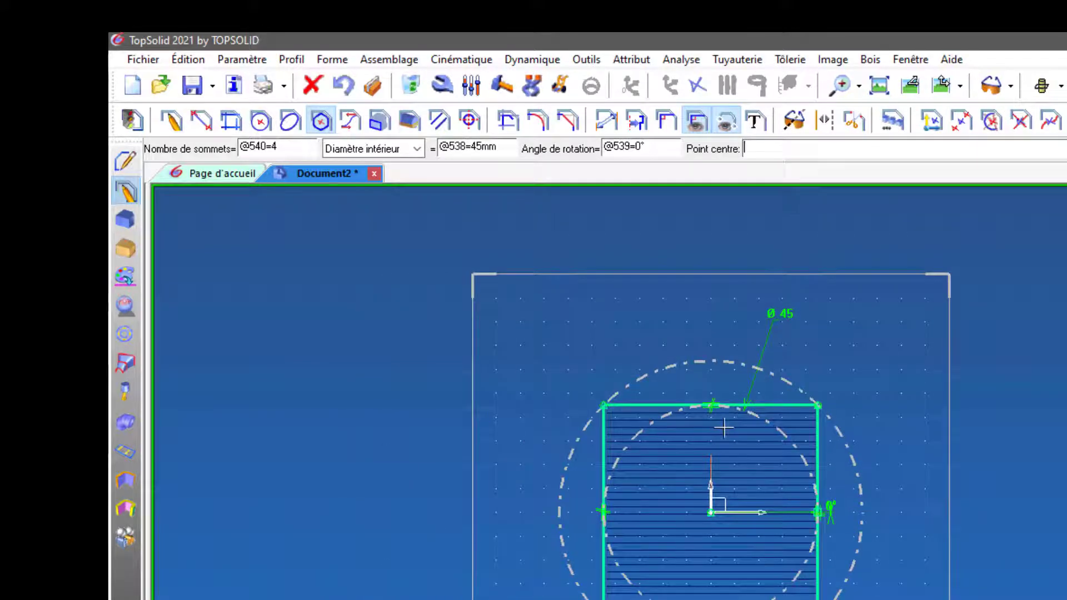
# Step: Draw a 6-vertex polygon with a 45 mm inner diameter at a free point above and left of the square
pyautogui.tripleClick(300, 147)
pyautogui.scroll(-3, 1020, 482)
pyautogui.scroll(-1, 520, 389)
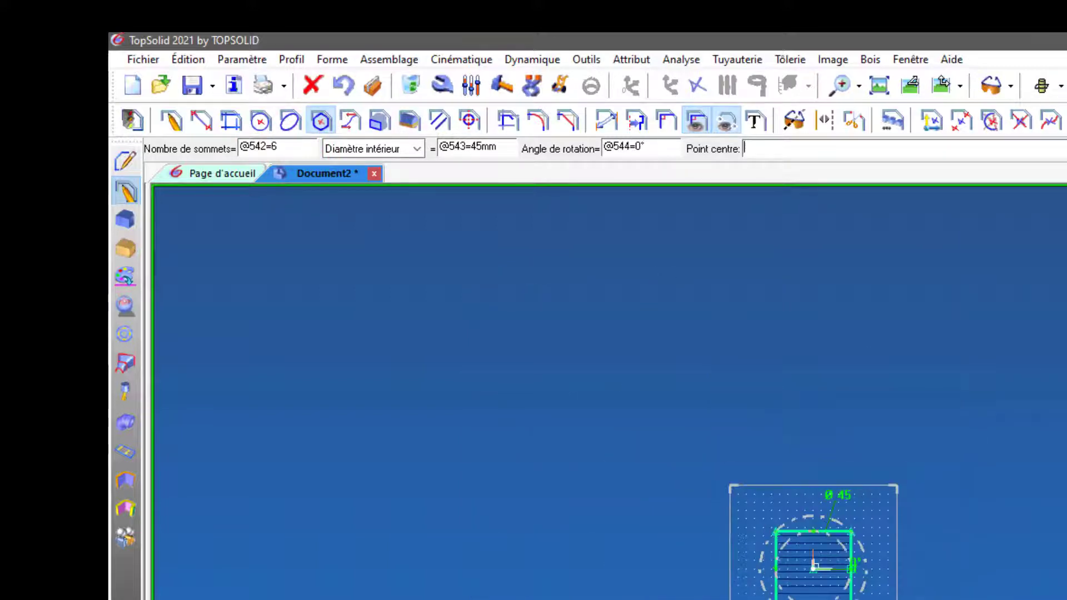
pyautogui.click(545, 305)
pyautogui.scroll(2, 527, 283)
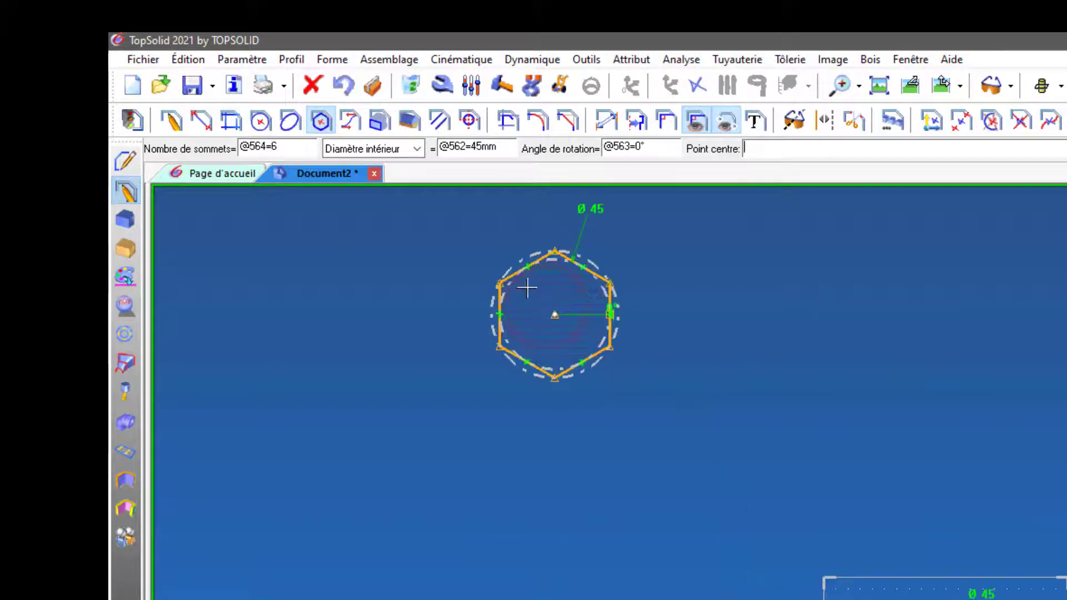
pyautogui.scroll(-1, 543, 272)
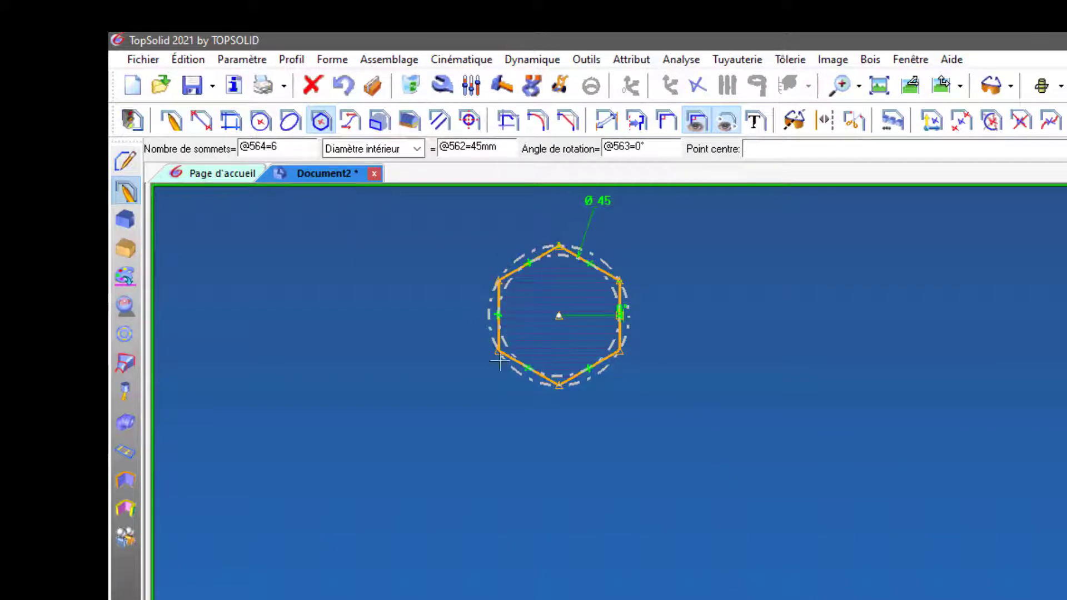
pyautogui.scroll(1, 655, 293)
pyautogui.scroll(-2, 643, 345)
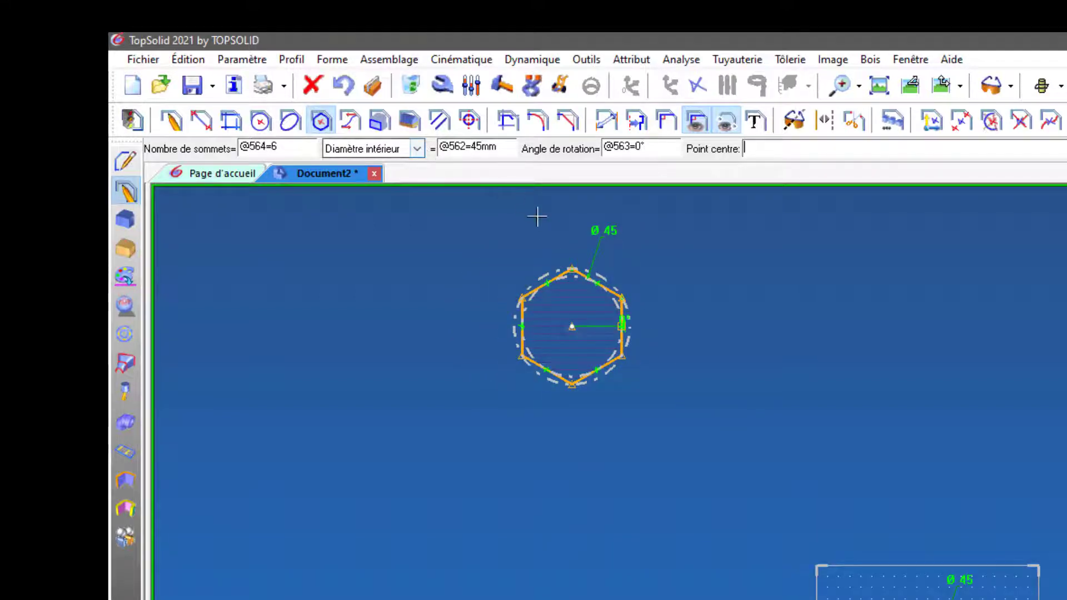
pyautogui.scroll(2, 536, 217)
# Step: Place a second 45 mm inner-diameter hexagon beside the first, with its rotation angle set to 10°
pyautogui.click(417, 149)
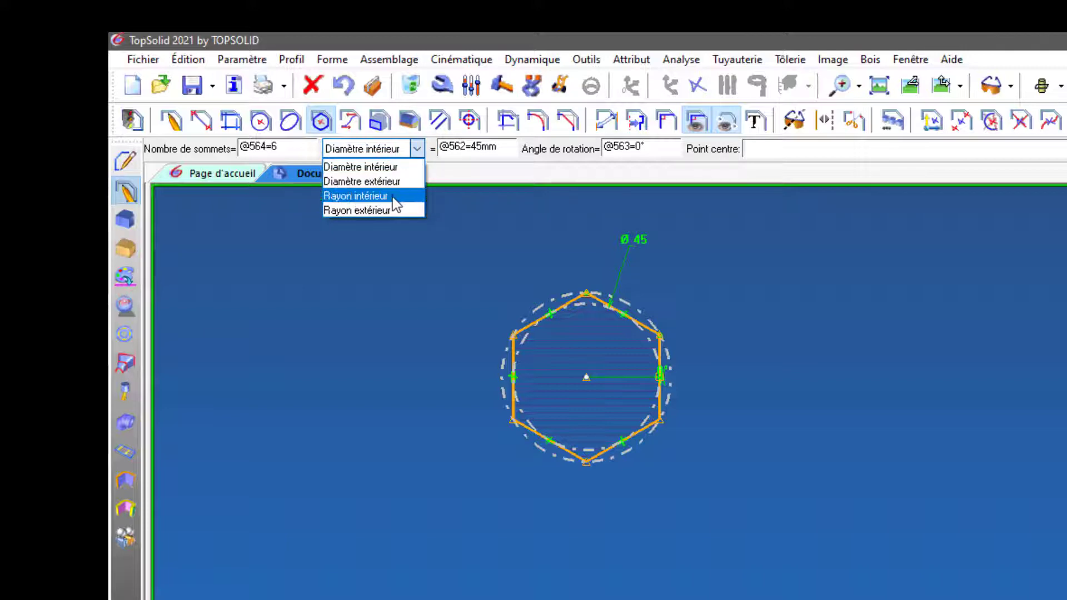
pyautogui.click(409, 147)
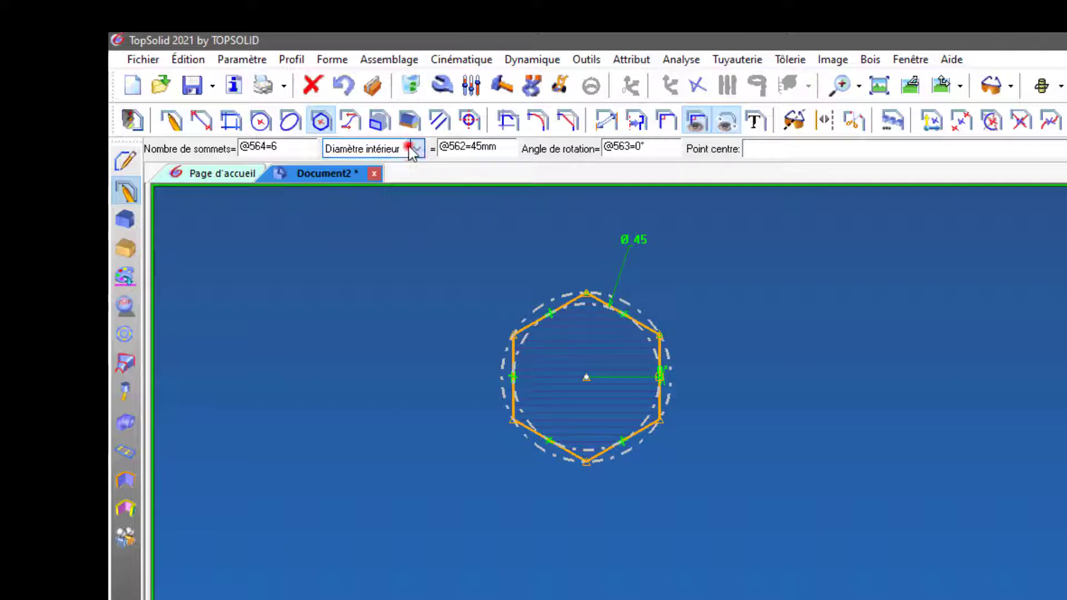
pyautogui.click(643, 143)
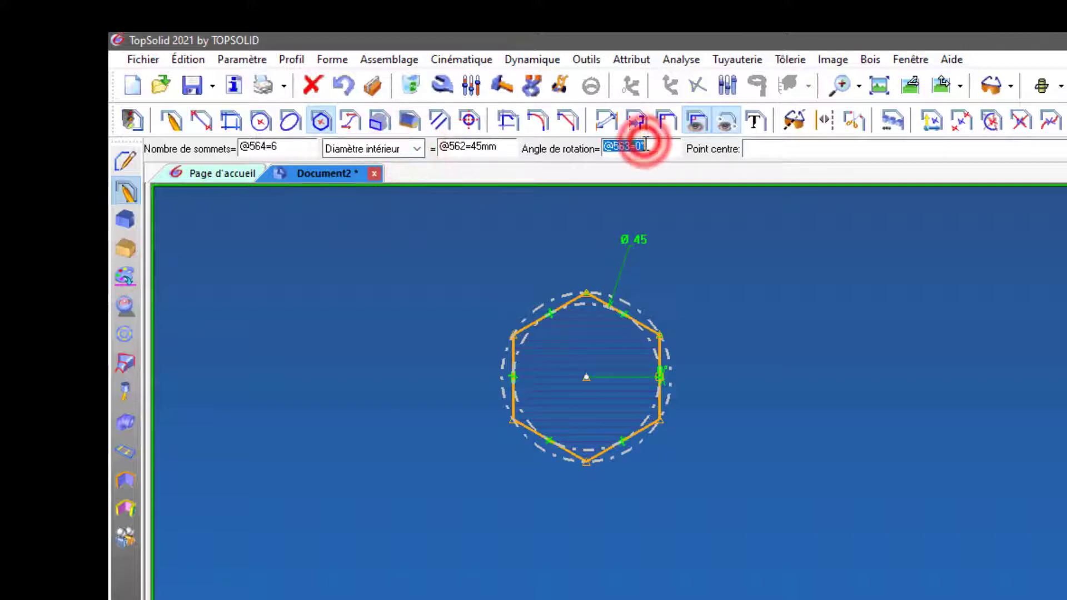
pyautogui.write('10')
pyautogui.press('Return')
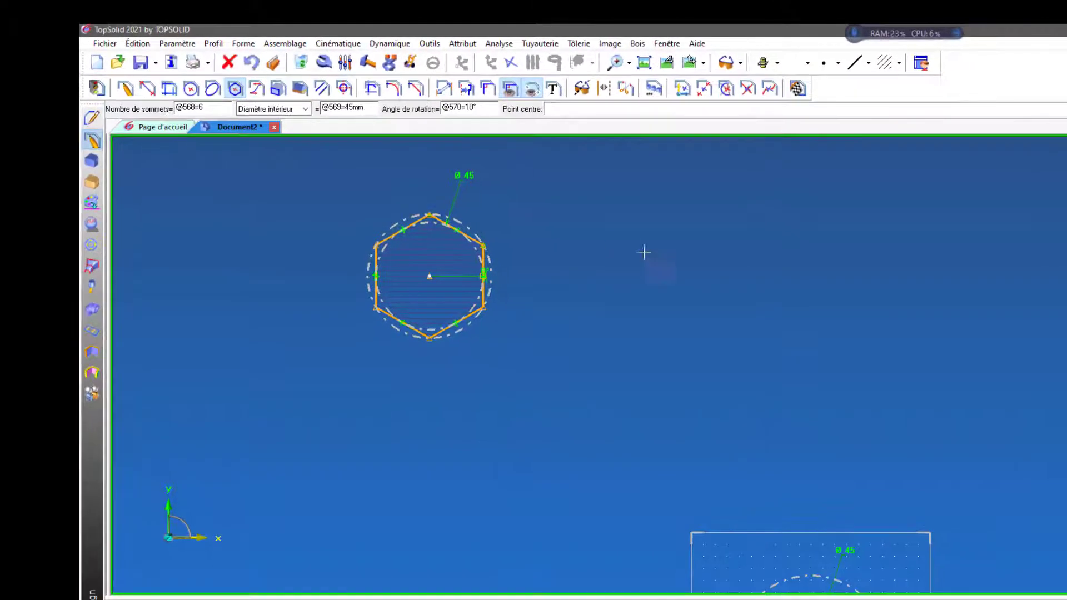
pyautogui.click(619, 246)
# Step: Examine the inner and outer construction circles of the two hexagons and how the sides and vertices meet them
pyautogui.scroll(1, 704, 216)
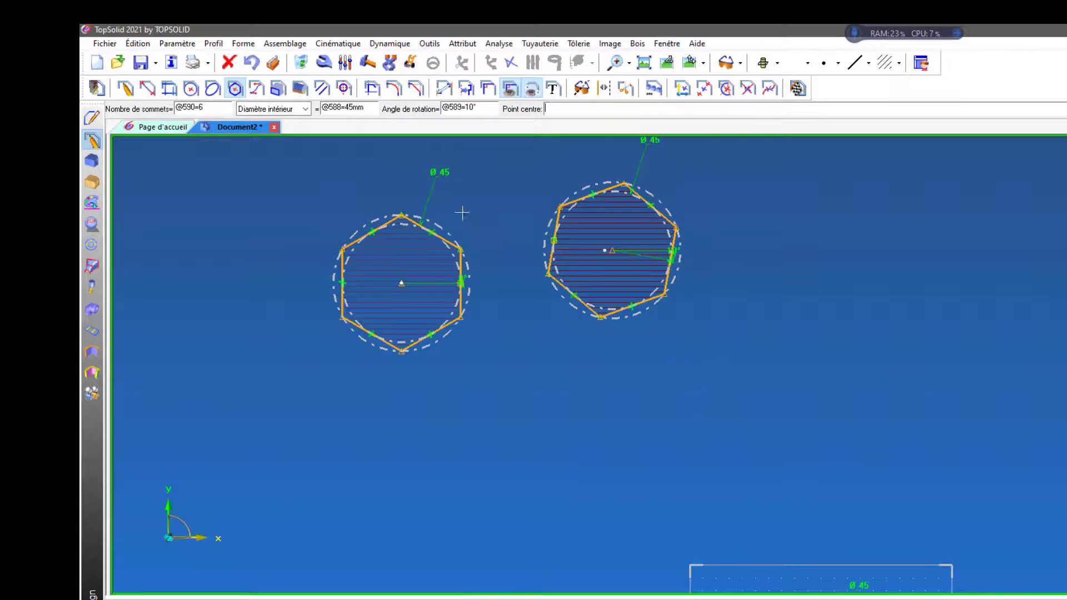
pyautogui.scroll(6, 400, 222)
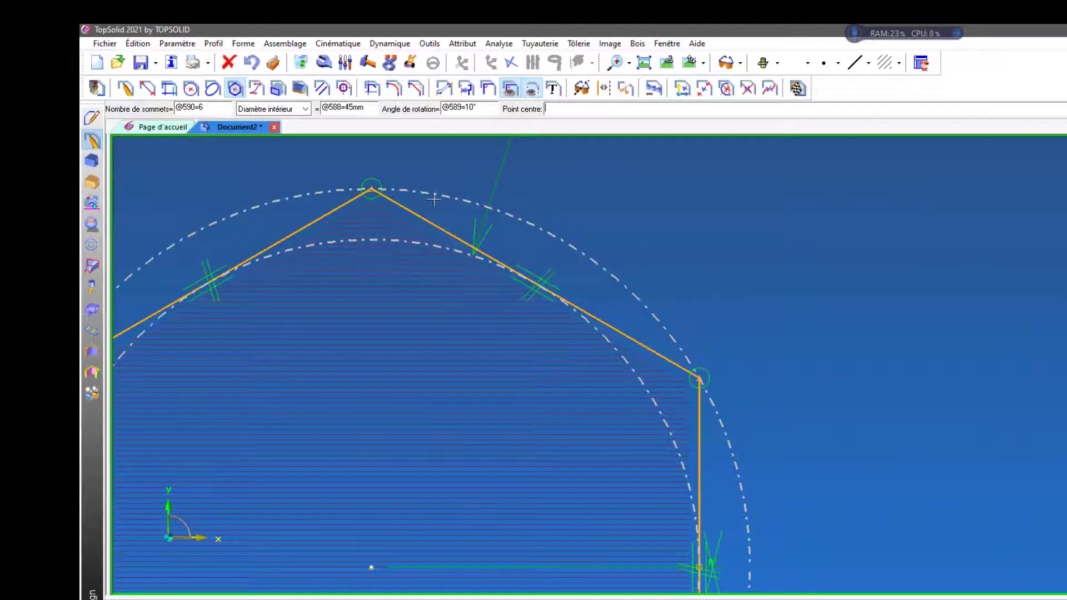
pyautogui.scroll(-2, 442, 201)
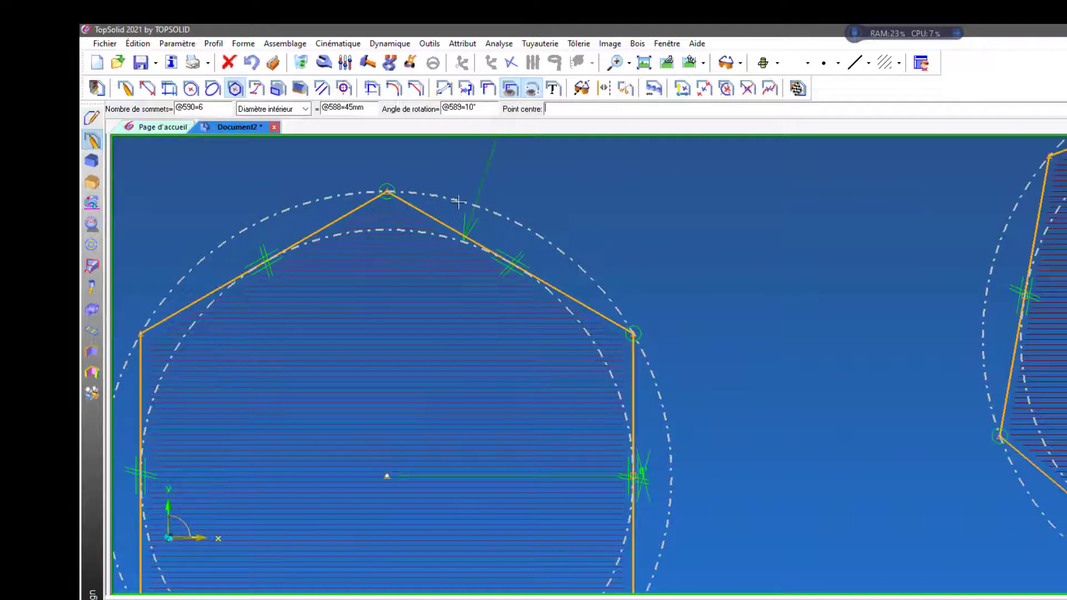
pyautogui.scroll(-1, 459, 202)
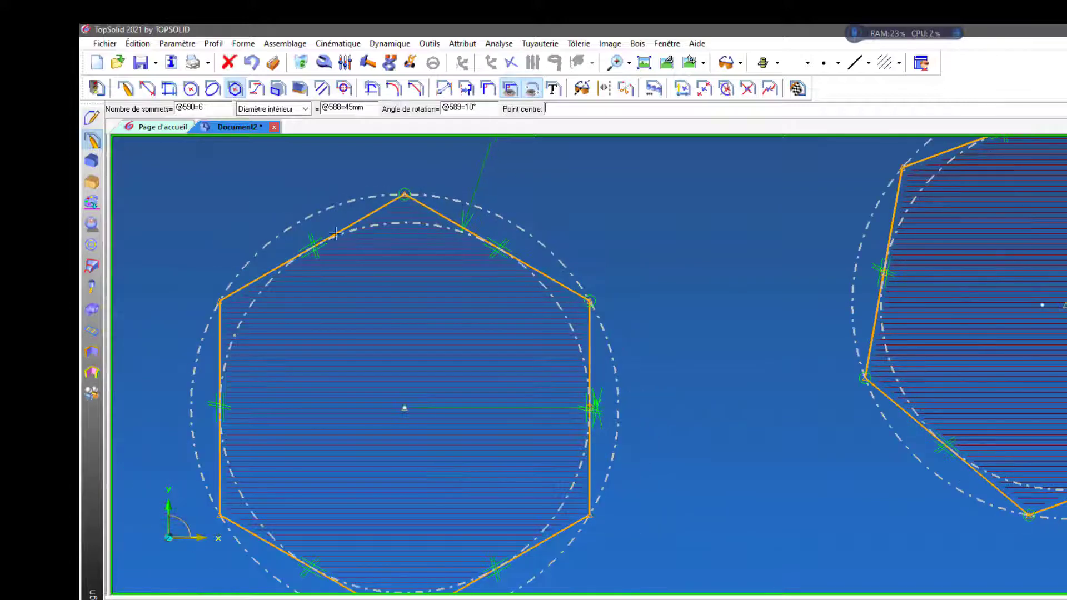
pyautogui.scroll(-1, 340, 230)
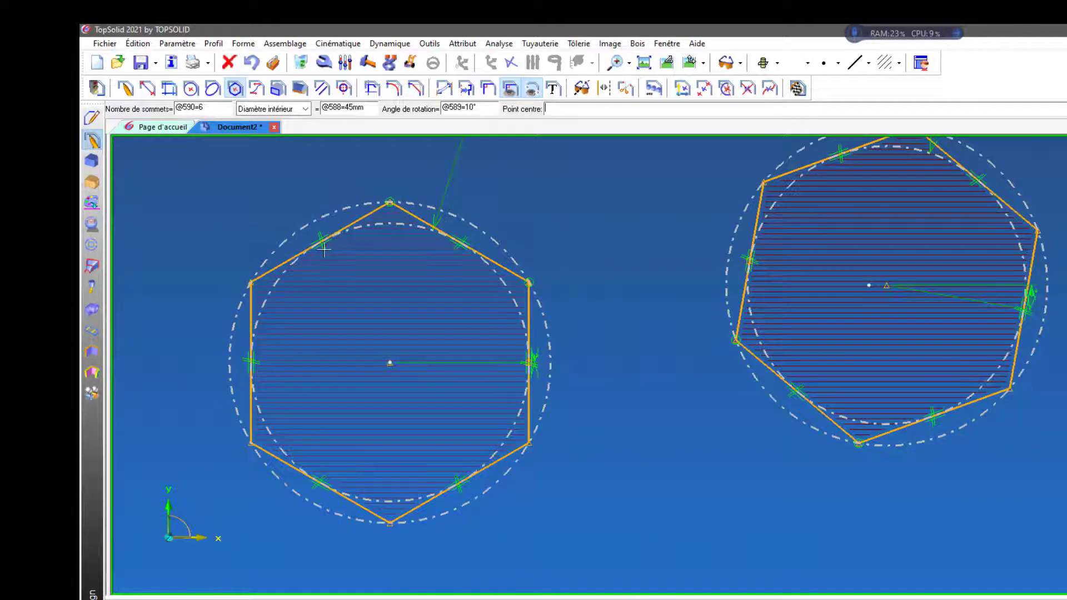
pyautogui.scroll(-2, 343, 290)
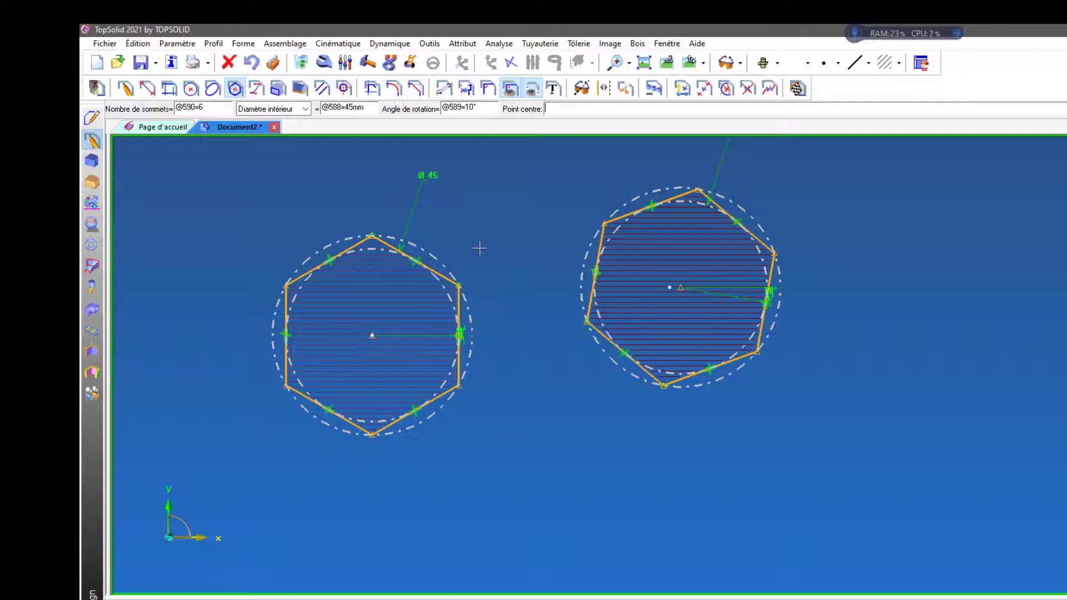
pyautogui.scroll(-2, 698, 217)
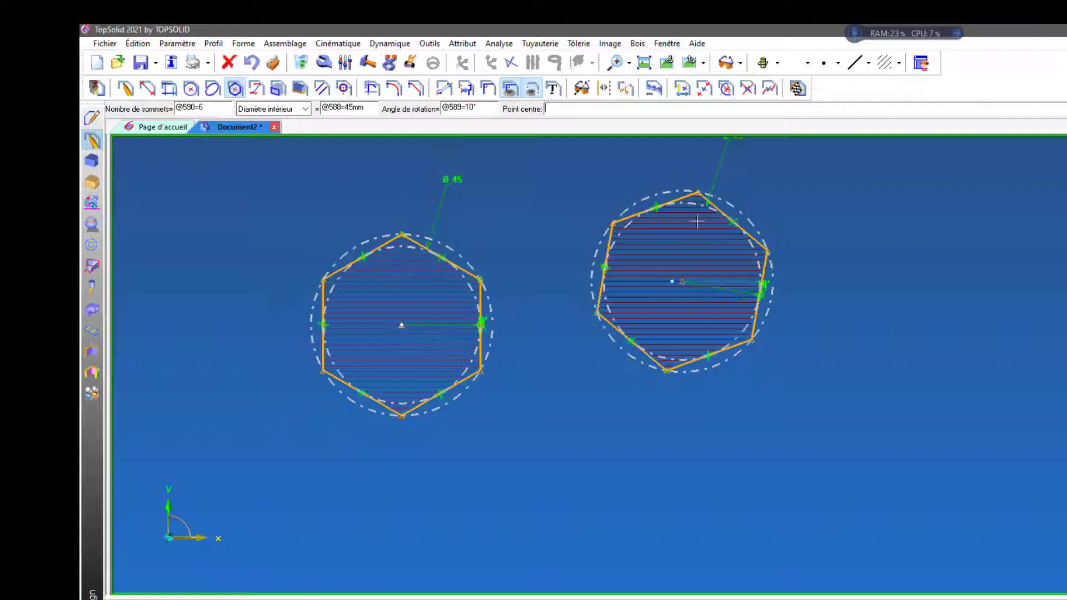
# Step: Delete the two hexagons and the square polygon with their construction circles and dimensions
pyautogui.click(303, 61)
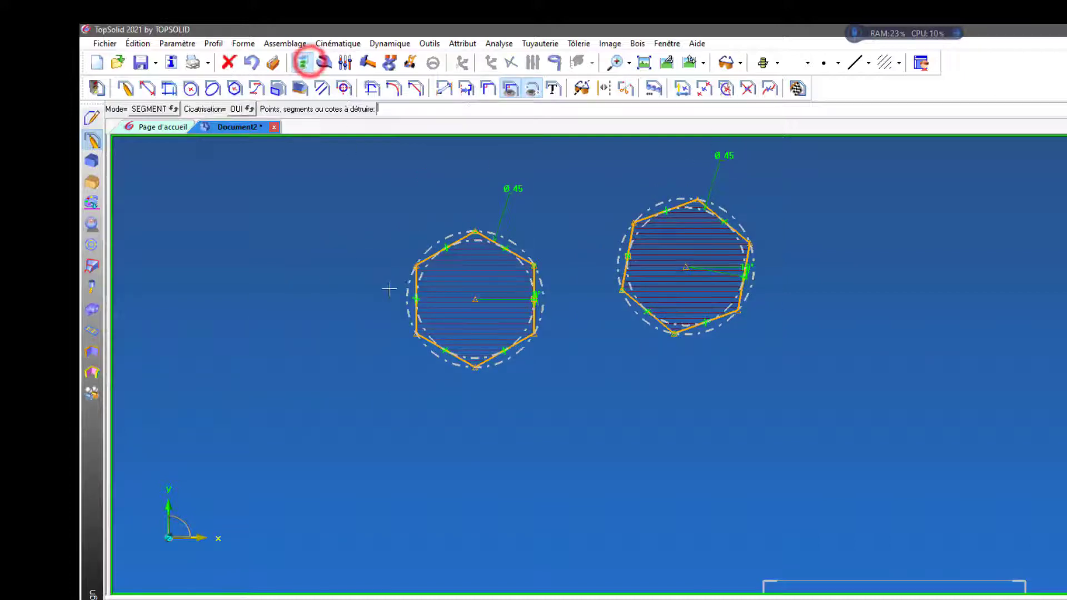
pyautogui.scroll(-2, 342, 191)
pyautogui.click(342, 190)
pyautogui.scroll(-2, 550, 244)
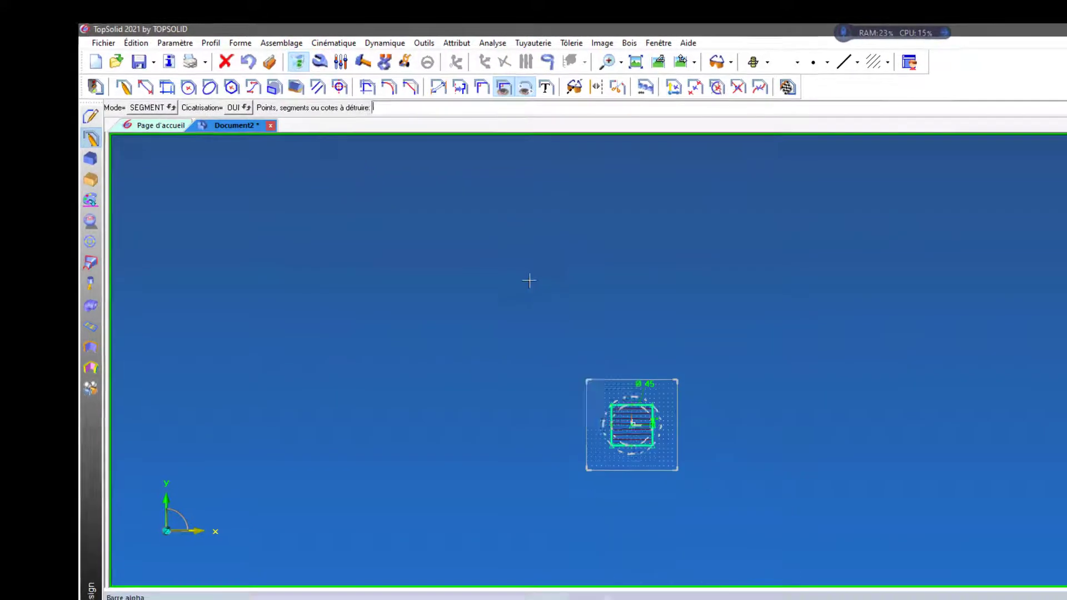
pyautogui.moveTo(536, 282); pyautogui.dragTo(700, 505)
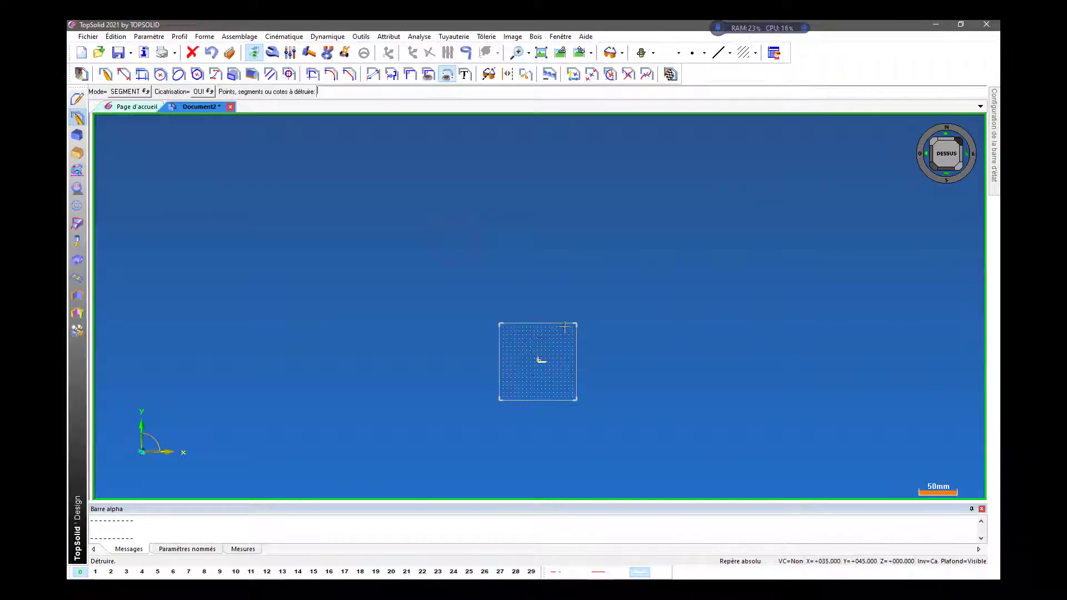
# Step: Start a connecting line from a free point with X+ as first direction, placing the second point just above the origin grid's right corner
pyautogui.scroll(1, 564, 327)
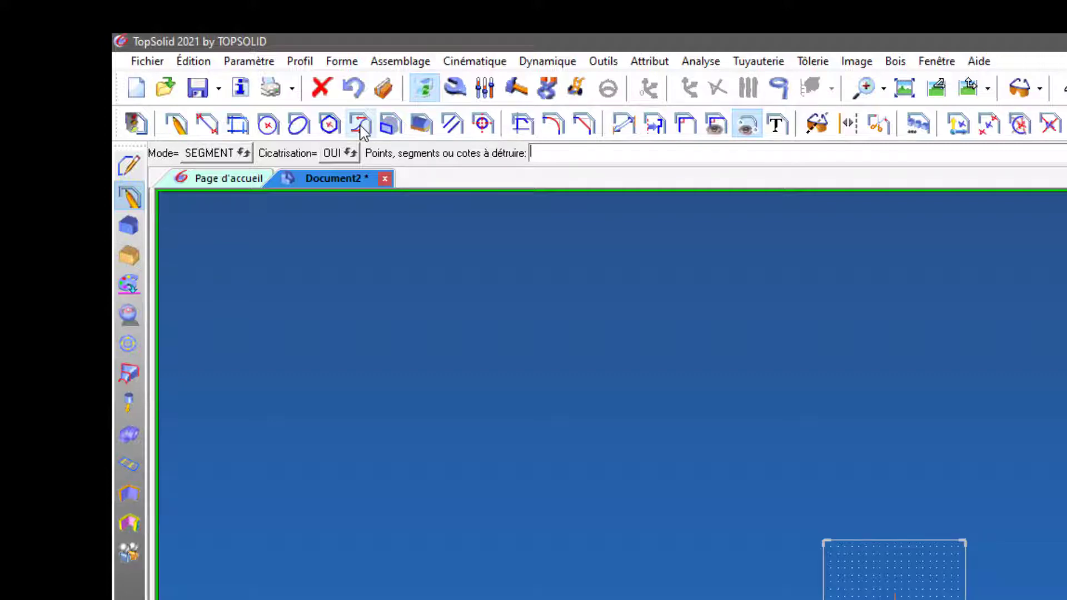
pyautogui.click(360, 127)
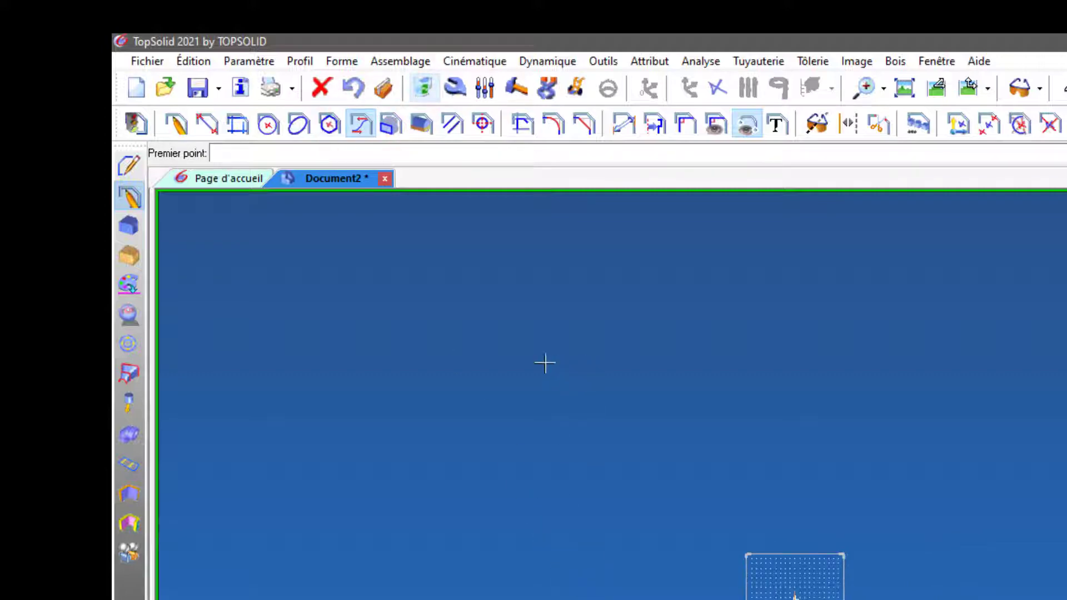
pyautogui.click(496, 338)
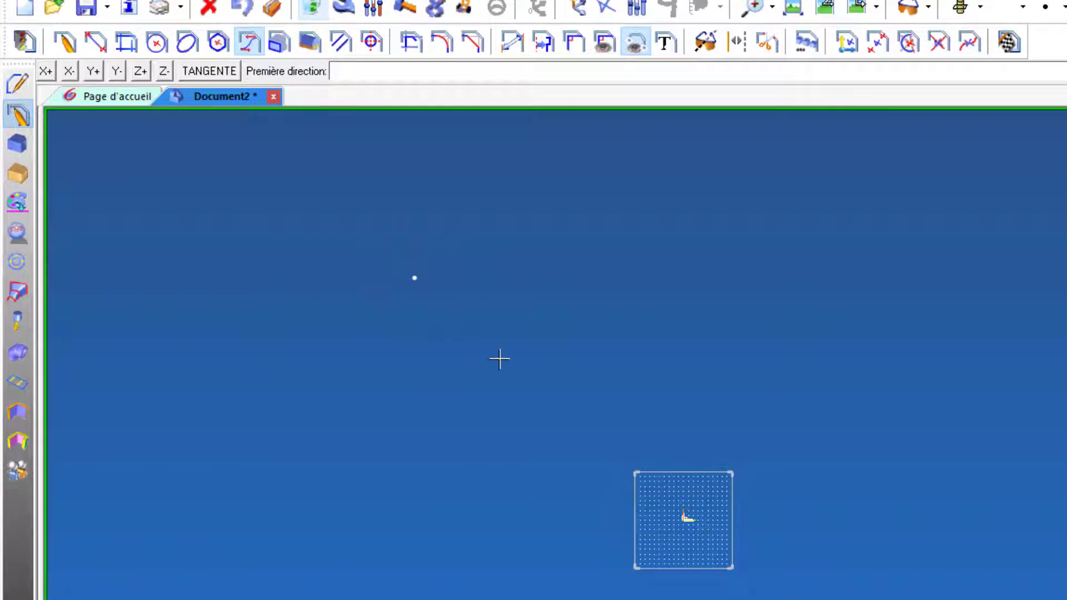
pyautogui.click(48, 78)
pyautogui.click(746, 436)
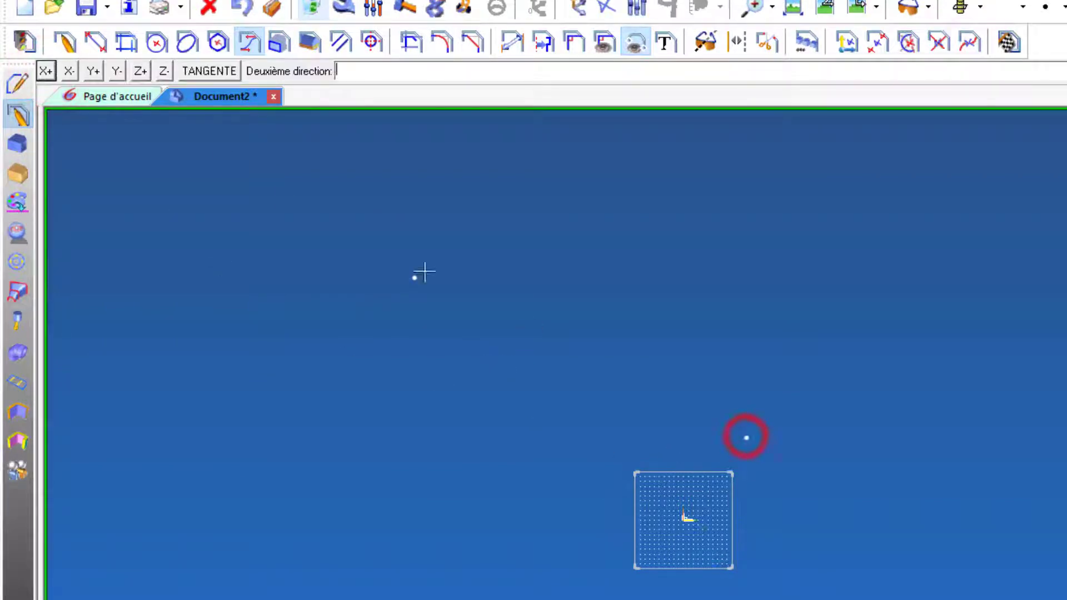
# Step: Finish the first ogee (Doucine) curve by giving its second point the X- direction
pyautogui.click(69, 72)
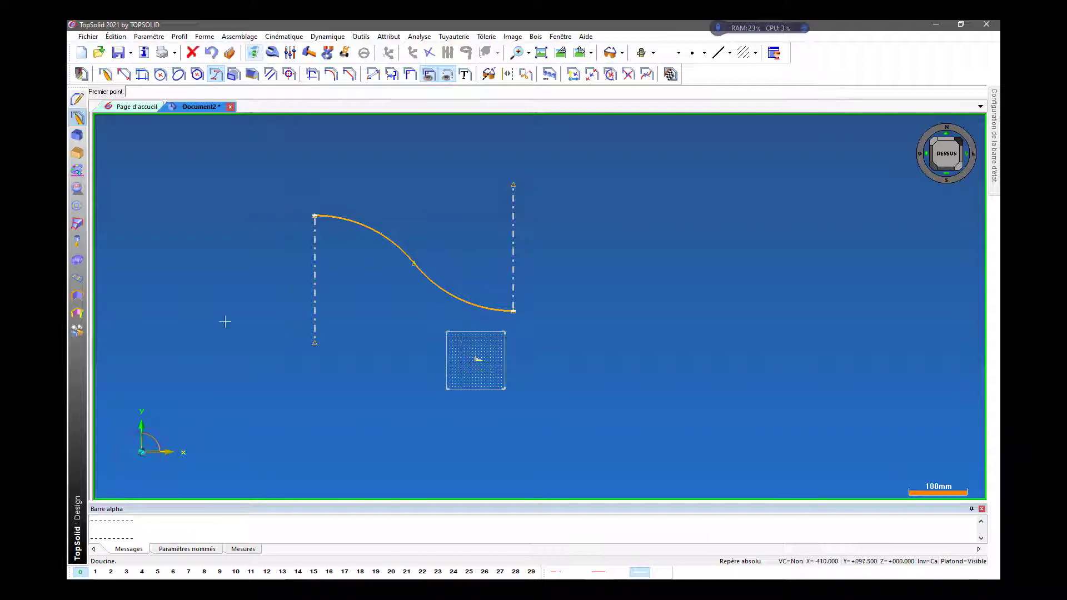
pyautogui.moveTo(144, 450); pyautogui.dragTo(317, 201)
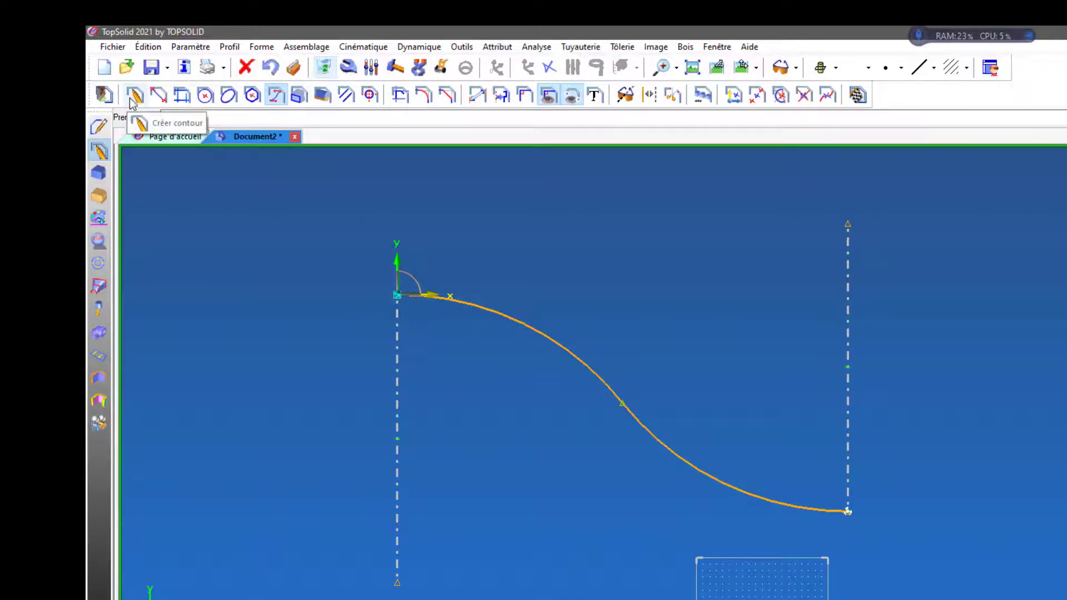
# Step: Draw a second ogee beside the first, with both directions X- and its second point at about X 450, Y 130
pyautogui.click(278, 95)
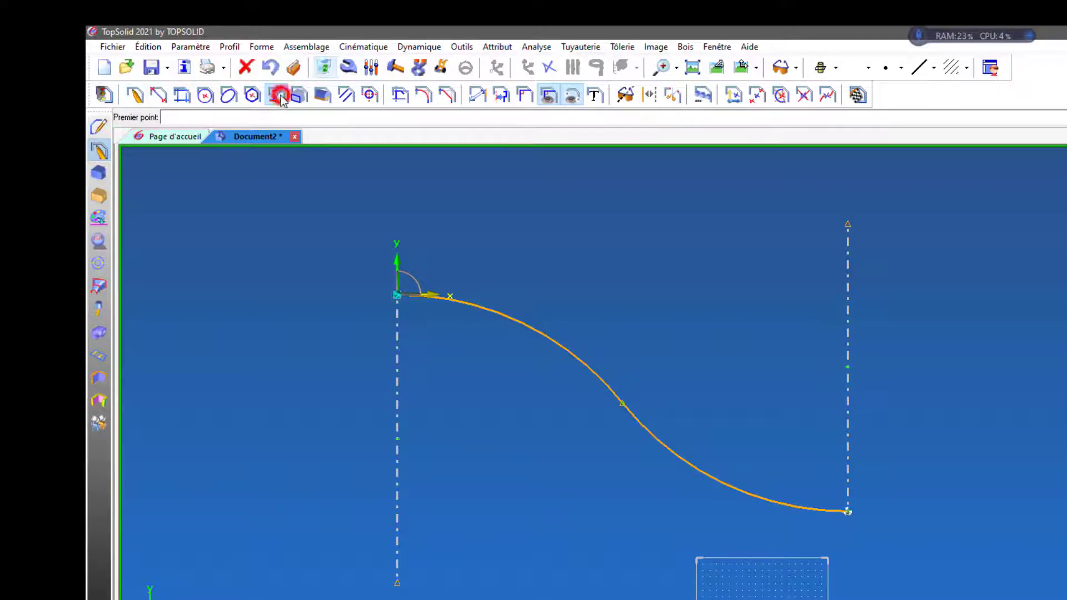
pyautogui.click(983, 256)
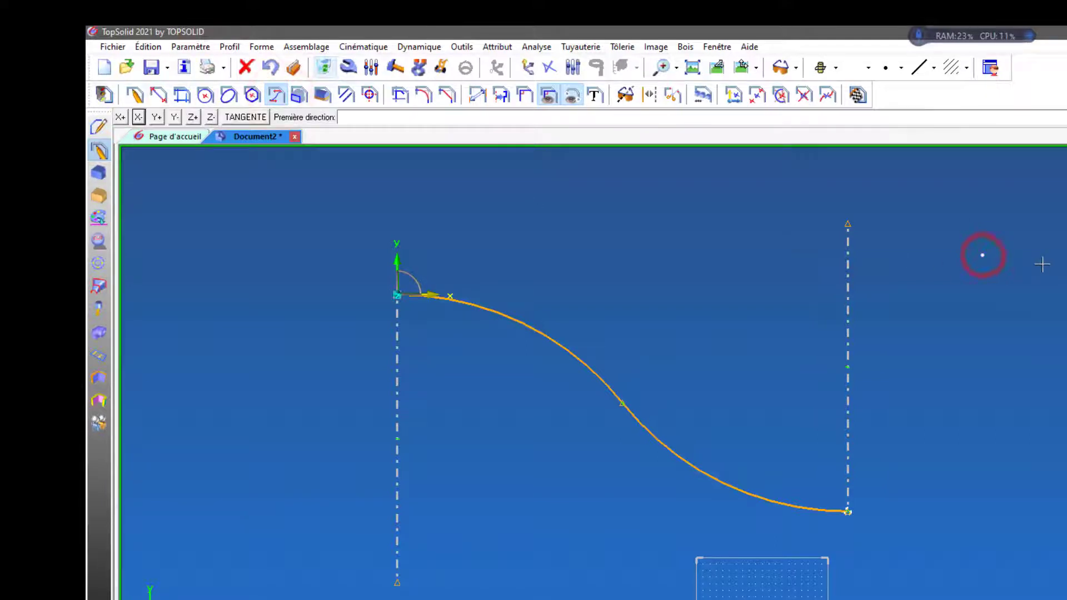
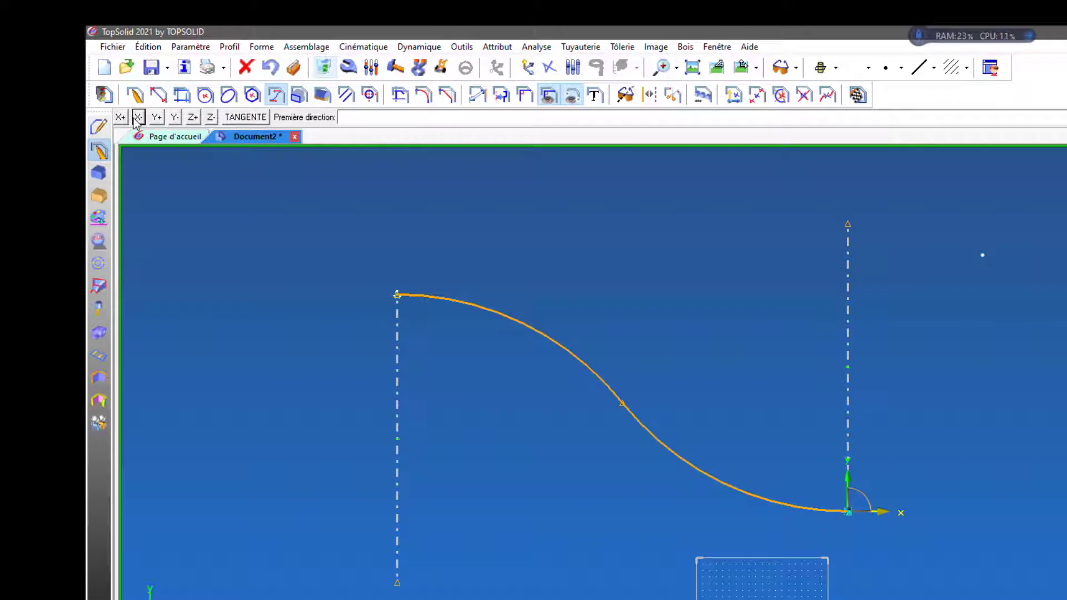
pyautogui.scroll(-2, 479, 301)
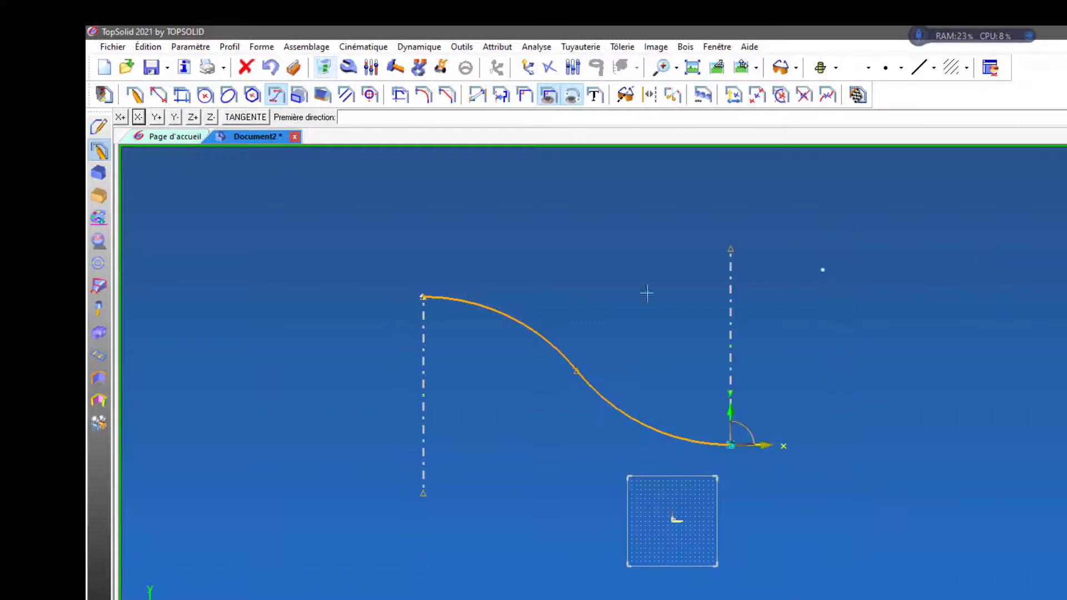
pyautogui.scroll(1, 892, 272)
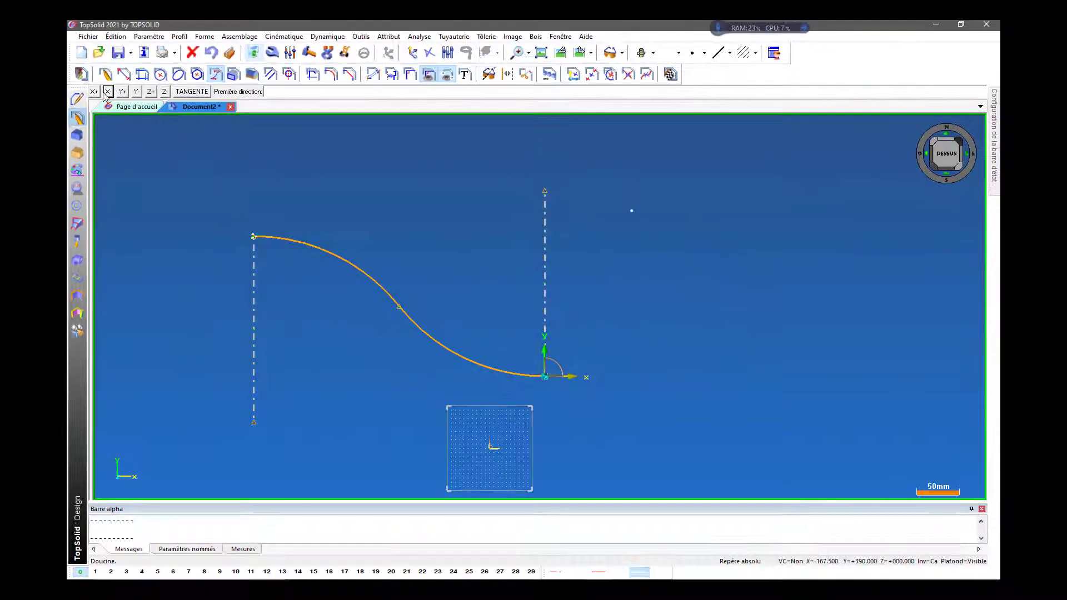
pyautogui.click(108, 92)
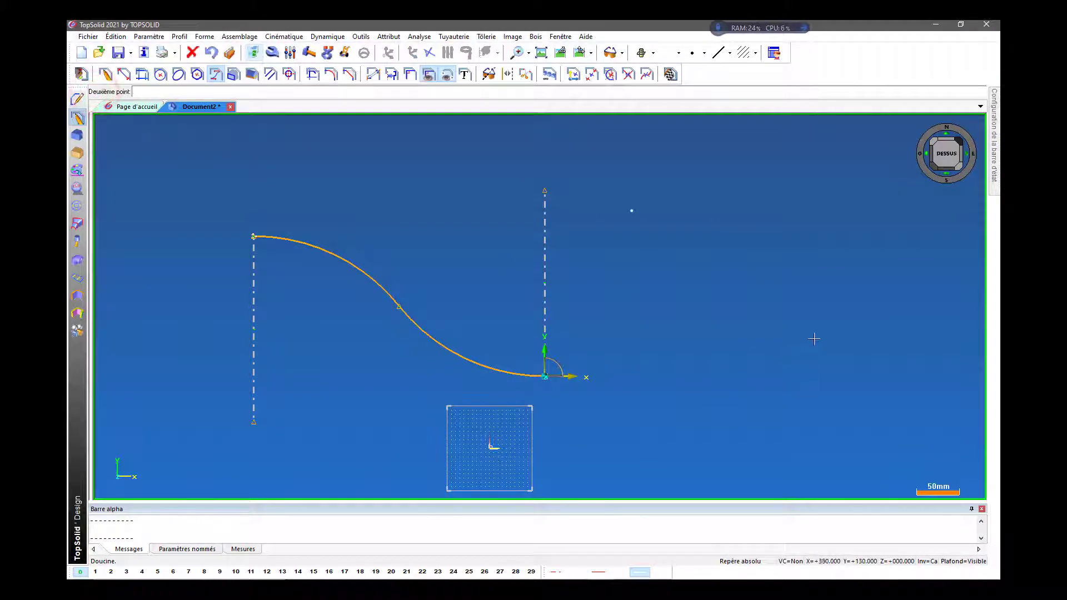
pyautogui.click(872, 338)
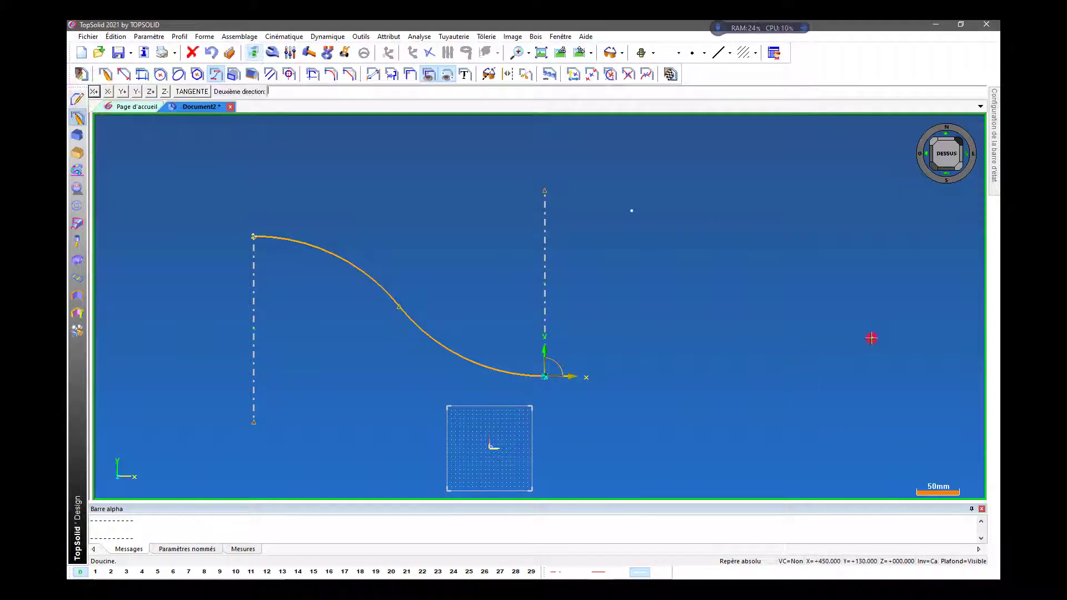
pyautogui.click(108, 92)
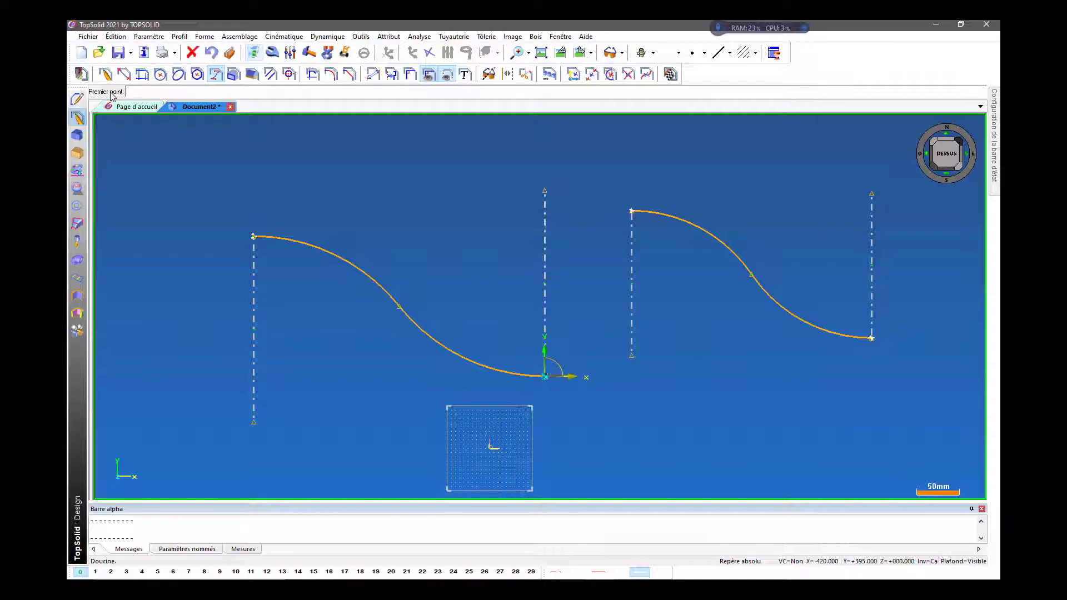
# Step: Delete the second ogee's two arcs together with their dash-dot axis lines
pyautogui.click(289, 74)
pyautogui.click(670, 217)
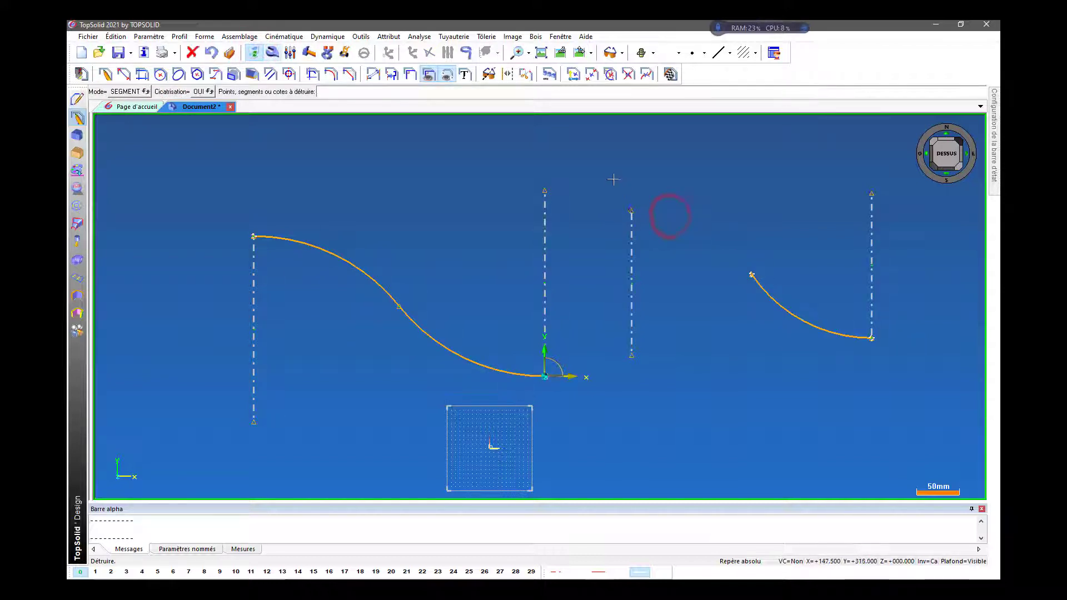
pyautogui.moveTo(614, 179); pyautogui.dragTo(911, 396)
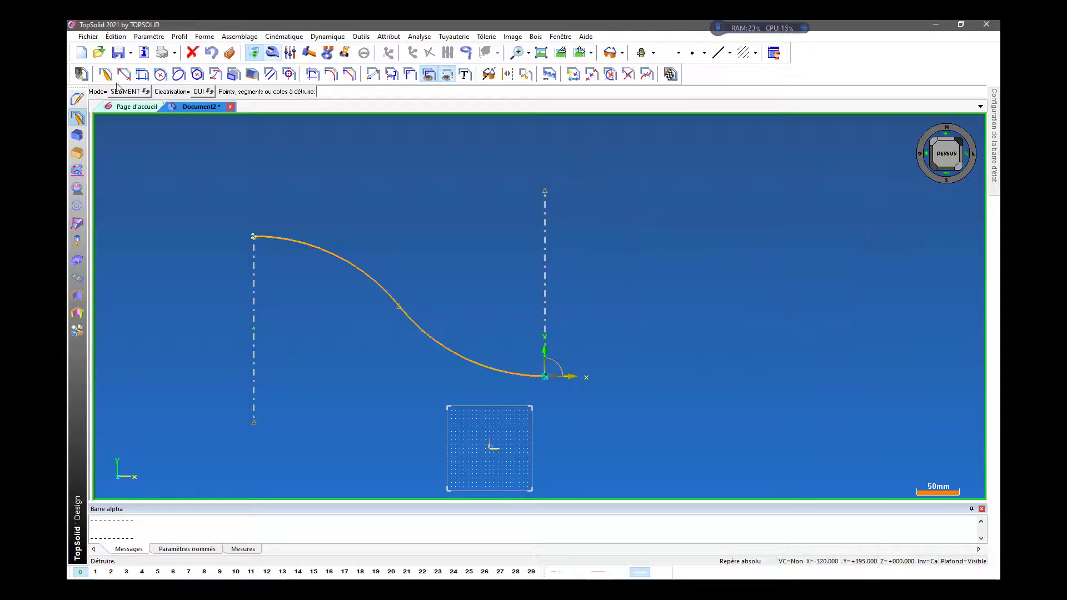
# Step: Draw an ogee beside the first one, with first direction X+, second point at about X 462.5, Y 132.5, and second direction Y+
pyautogui.click(216, 74)
pyautogui.click(634, 205)
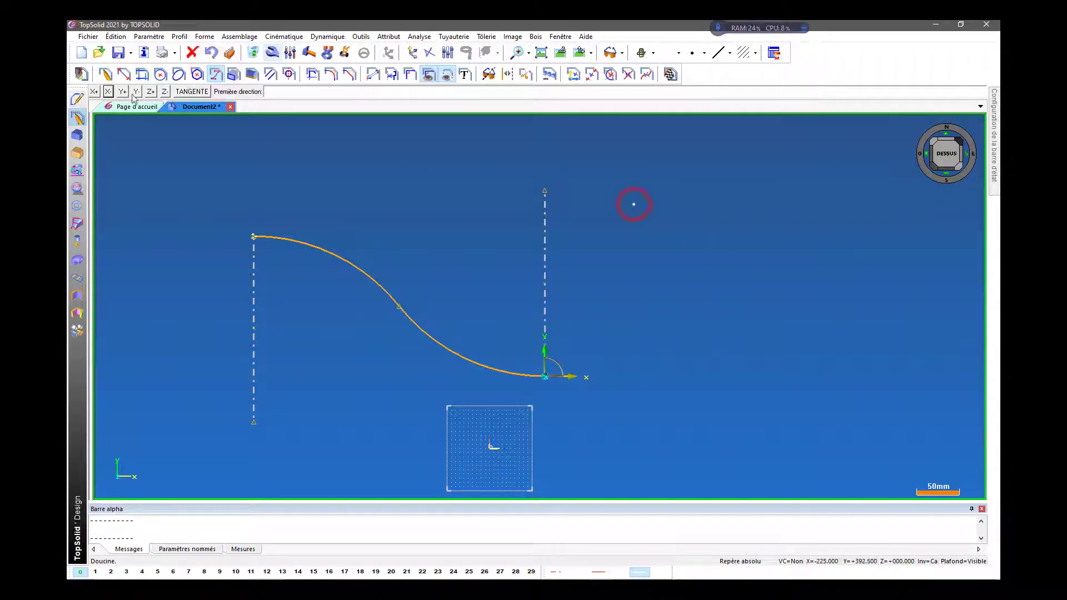
pyautogui.click(94, 91)
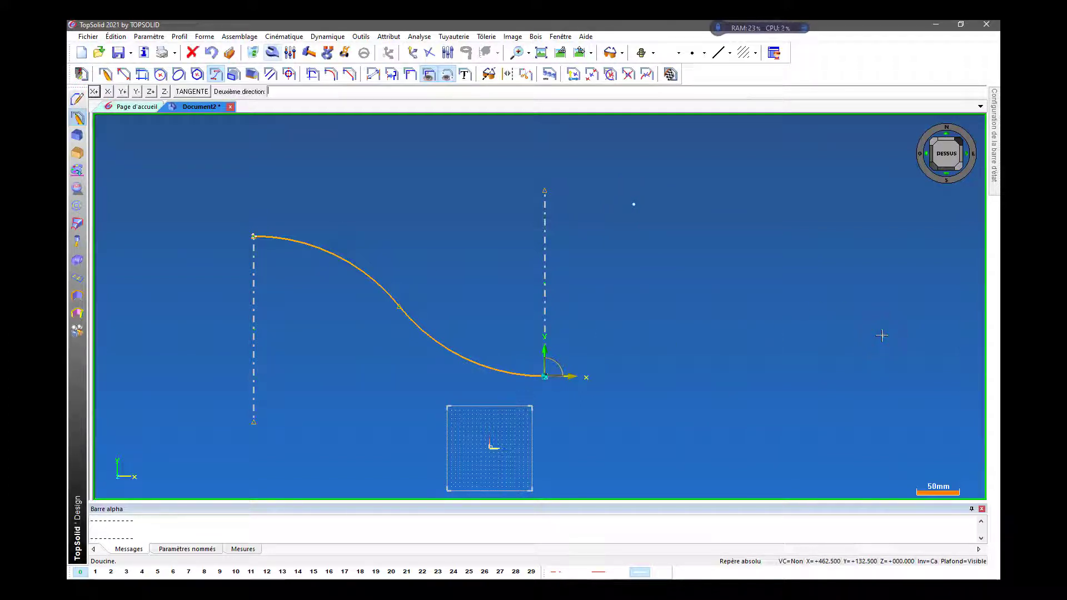
pyautogui.click(882, 336)
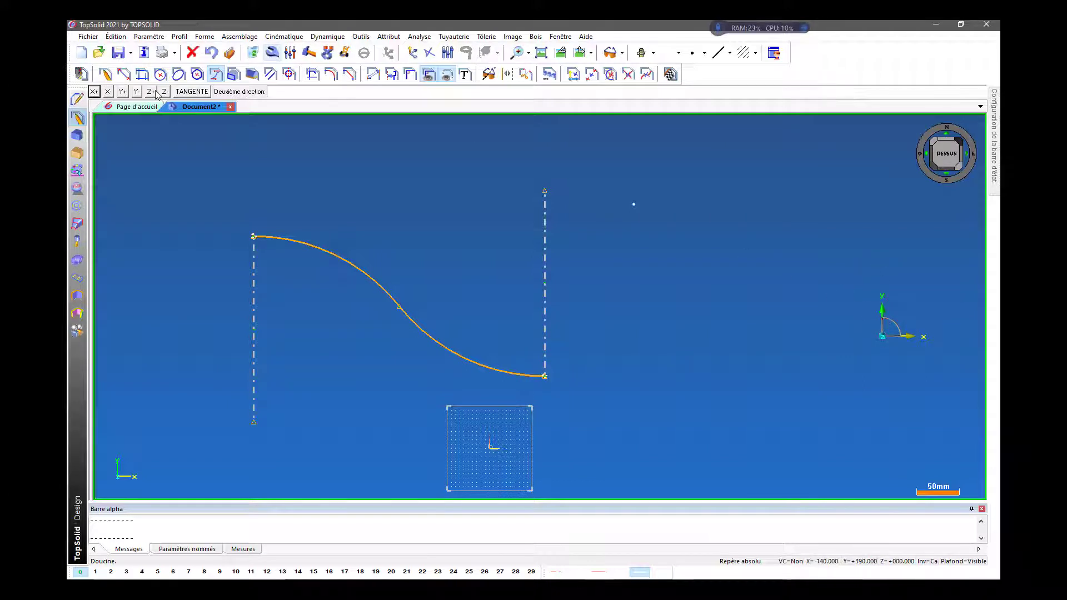
pyautogui.click(123, 91)
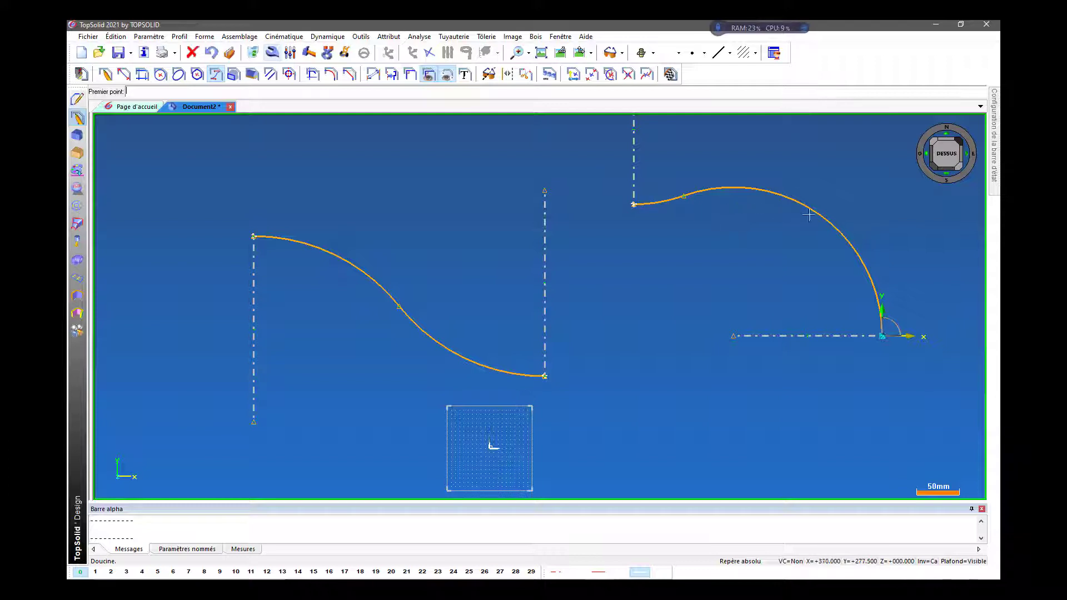
pyautogui.scroll(3, 901, 302)
pyautogui.scroll(-4, 526, 323)
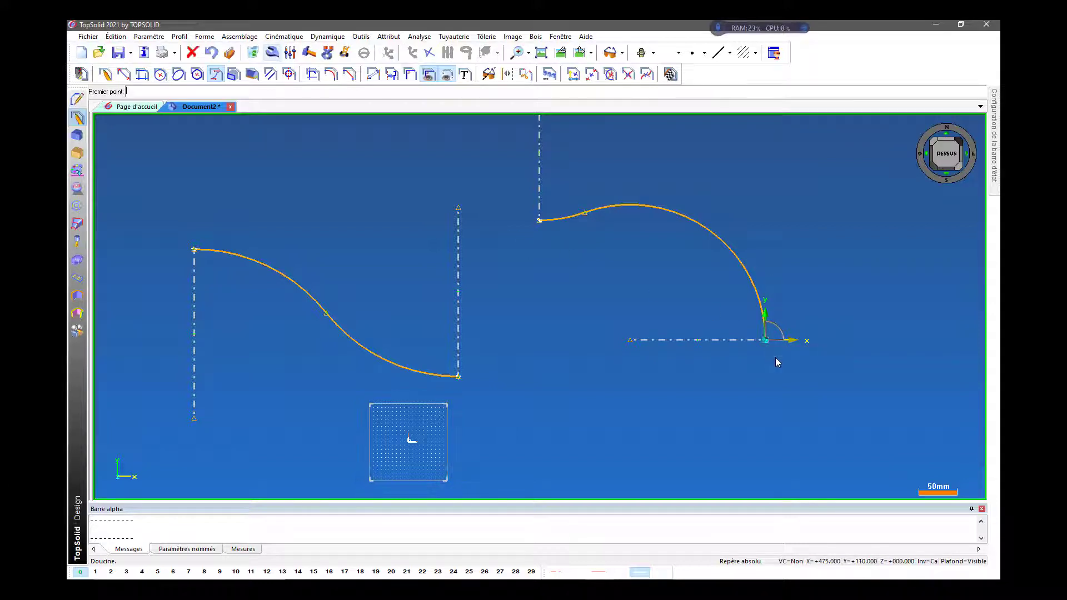
pyautogui.scroll(-3, 617, 132)
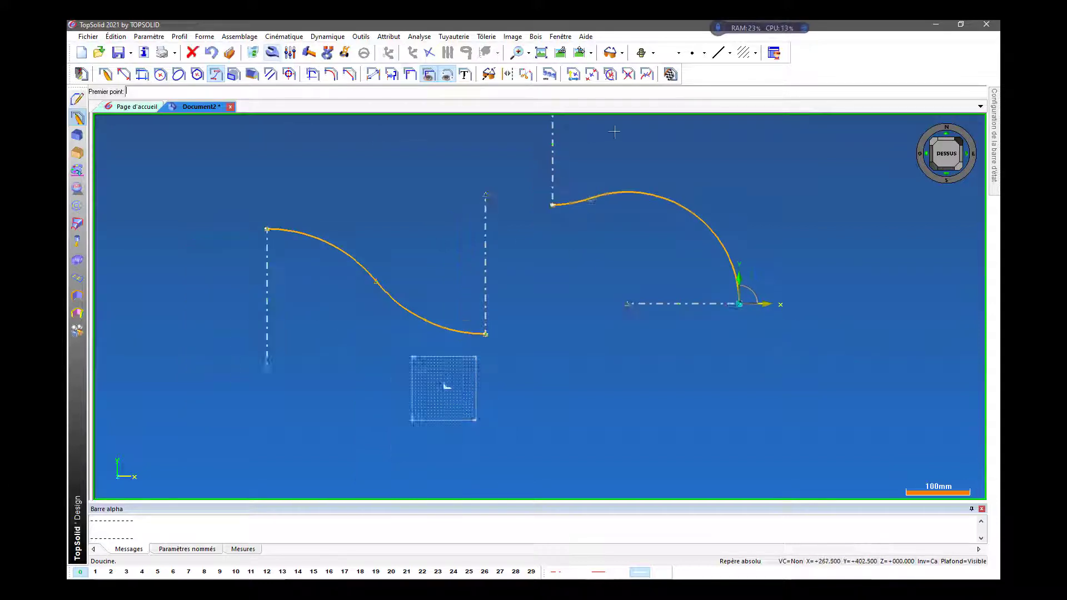
# Step: Draw a third ogee starting at about X 765, Y 397.5, with first direction X- and second direction X+
pyautogui.click(219, 75)
pyautogui.scroll(-2, 387, 250)
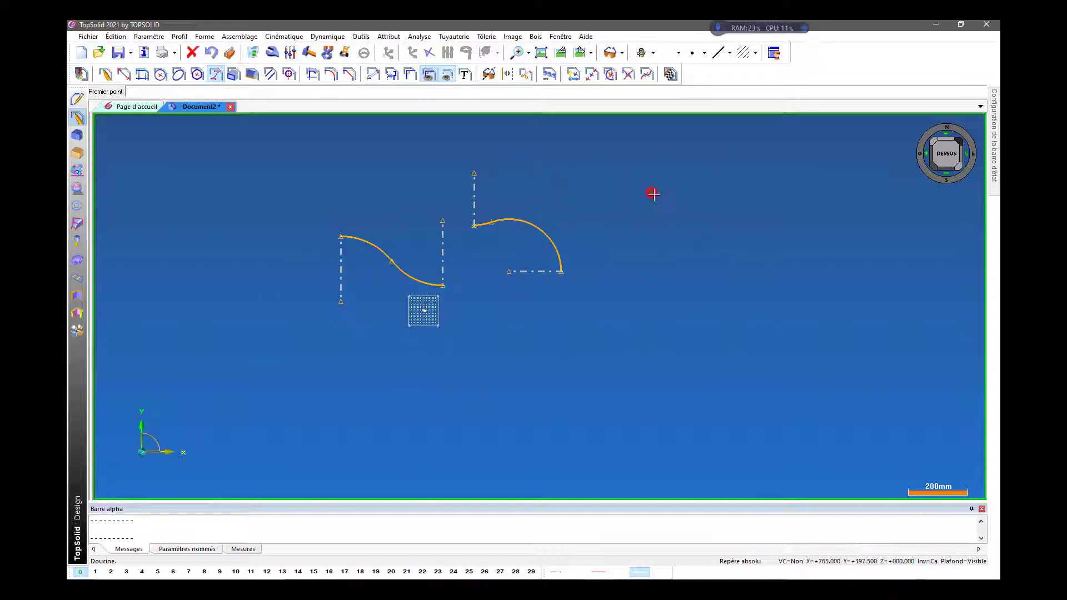
pyautogui.click(653, 193)
pyautogui.scroll(-2, 228, 287)
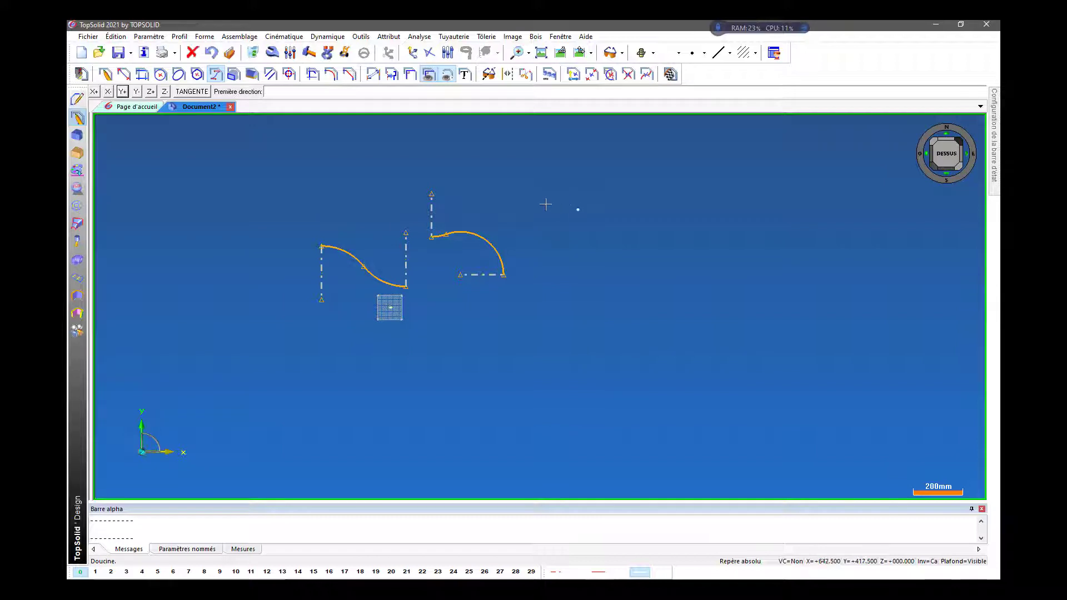
pyautogui.click(109, 93)
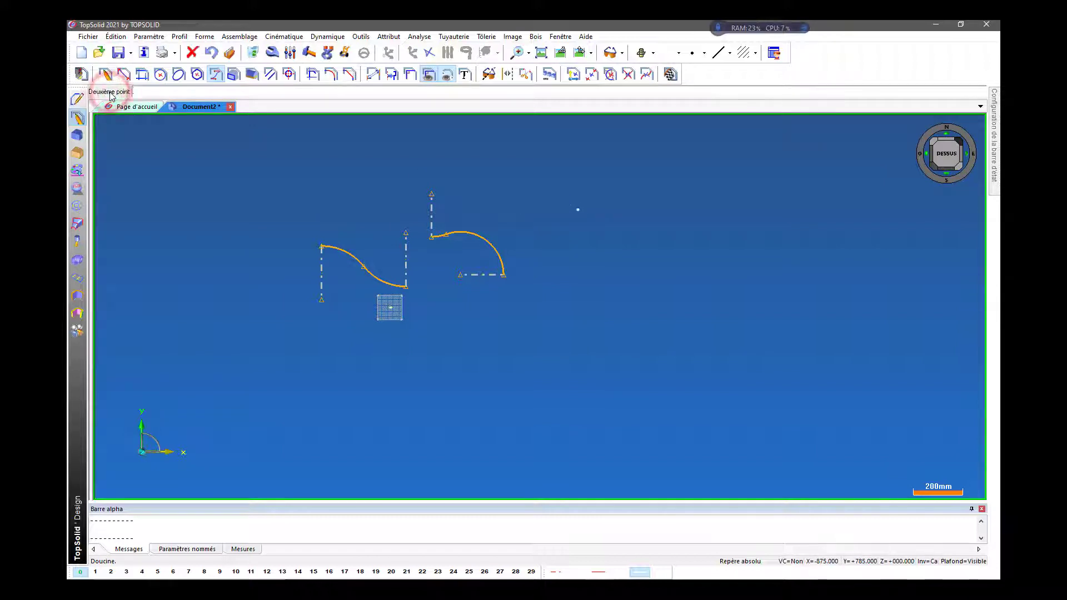
pyautogui.click(813, 227)
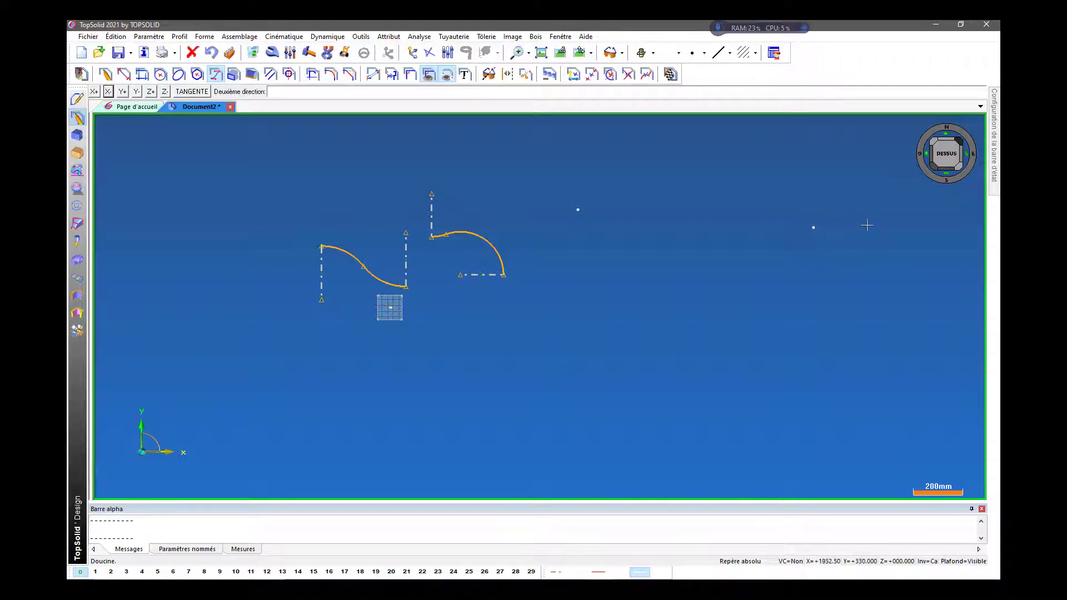
pyautogui.click(93, 91)
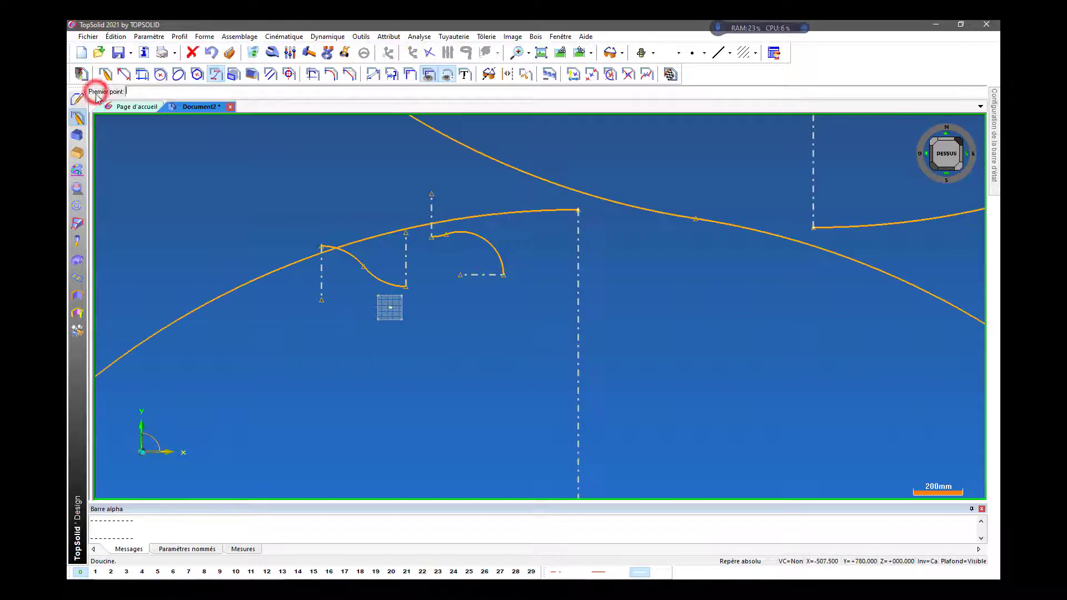
# Step: Examine the full extent of the third ogee's large arcs and the area where they join
pyautogui.scroll(-2, 325, 272)
pyautogui.scroll(-5, 324, 273)
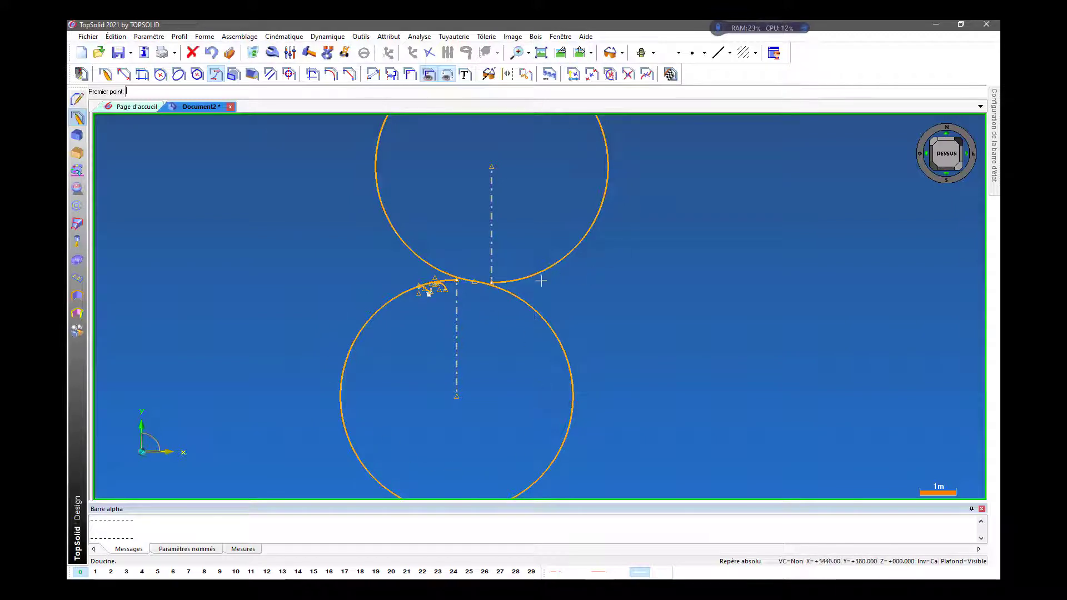
pyautogui.scroll(-2, 459, 338)
pyautogui.scroll(2, 459, 336)
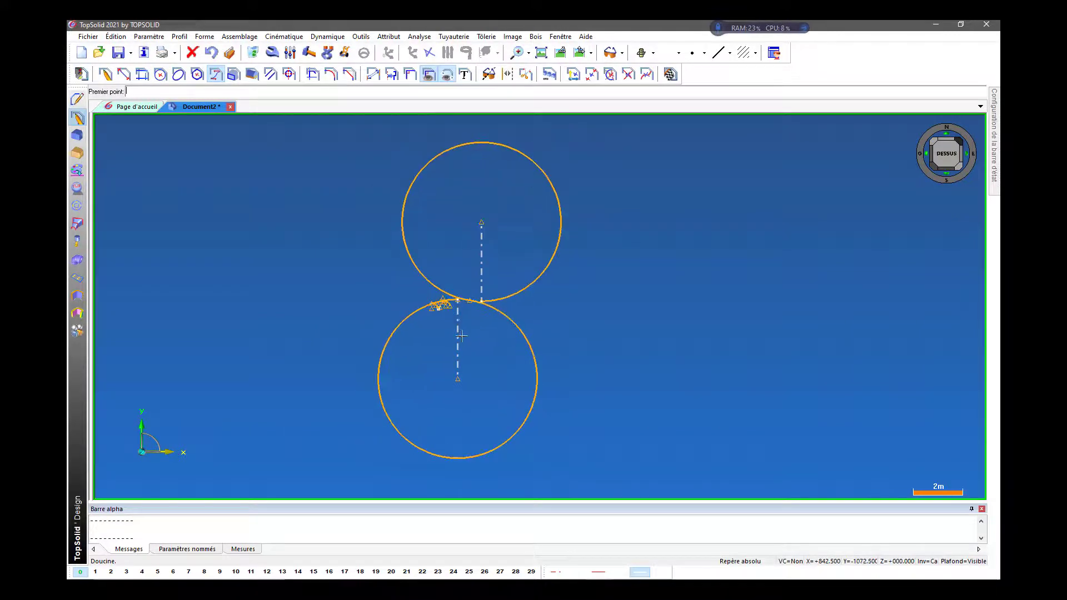
pyautogui.scroll(3, 487, 302)
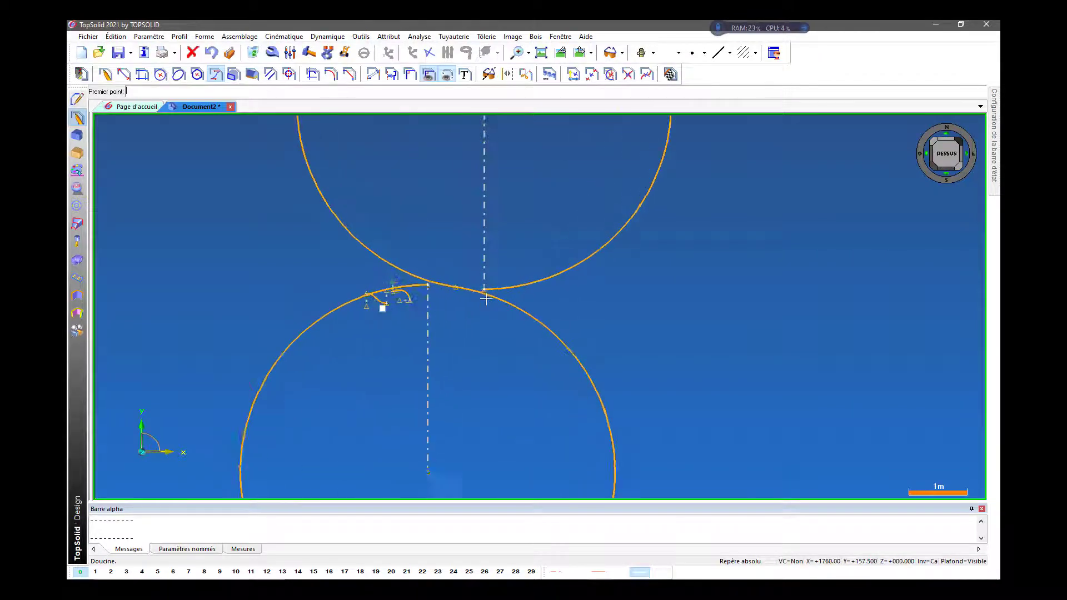
pyautogui.scroll(-2, 488, 309)
pyautogui.scroll(-3, 488, 311)
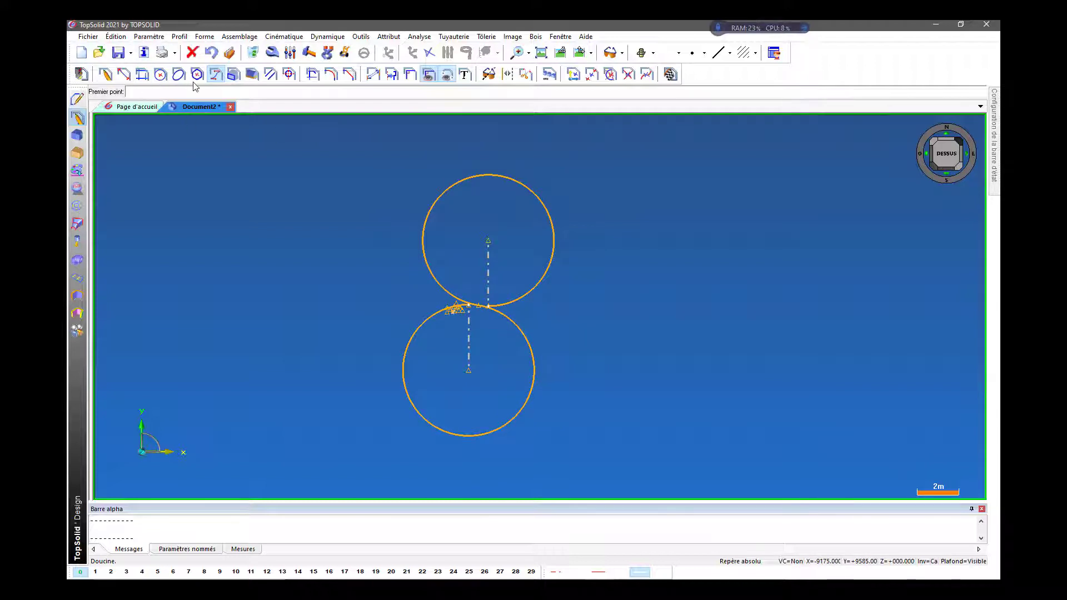
# Step: Abandon the newly started ogee and delete all the ogee curves from the drawing
pyautogui.click(214, 75)
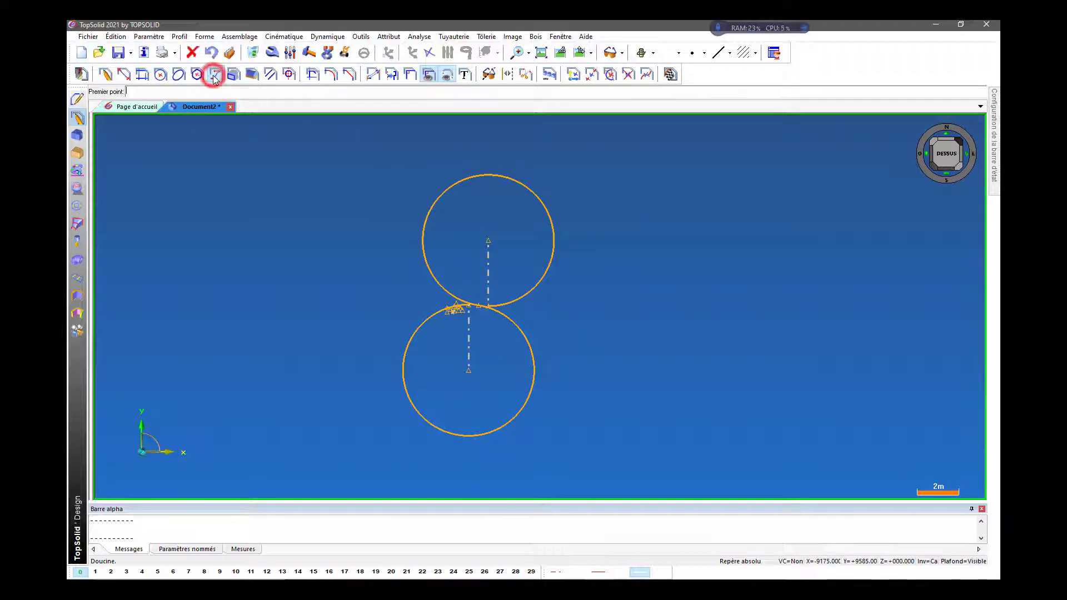
pyautogui.click(161, 184)
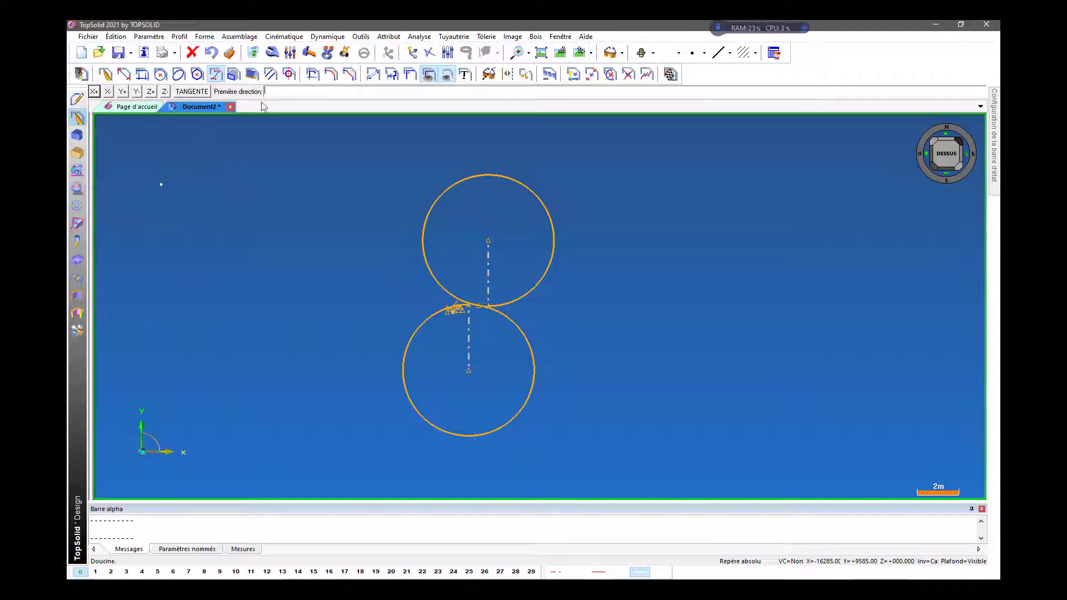
pyautogui.click(253, 52)
pyautogui.moveTo(398, 191); pyautogui.dragTo(567, 459)
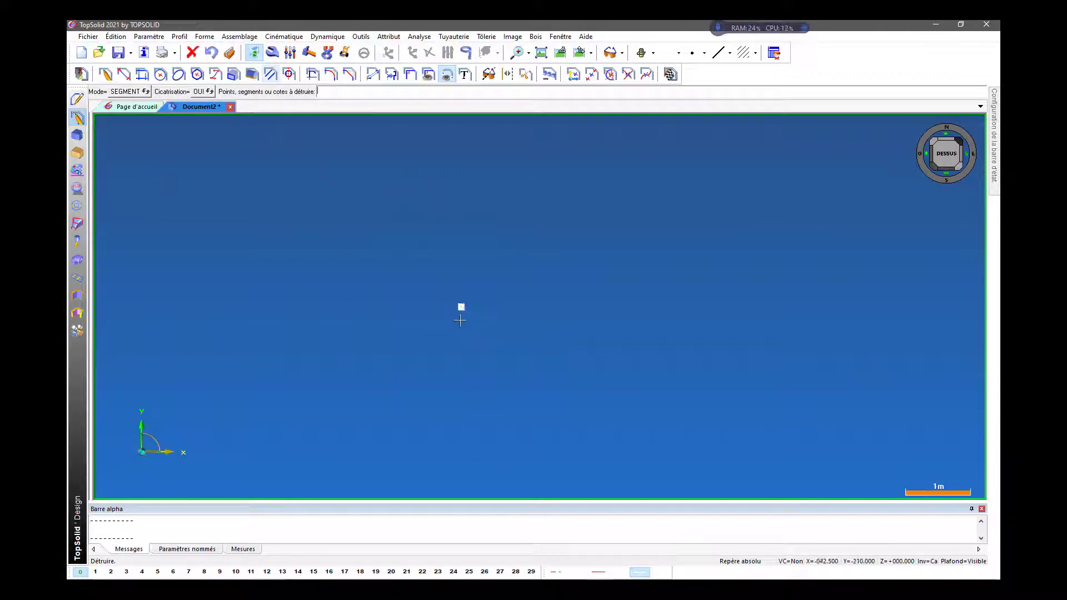
# Step: Draw a rectangular contour extending from the coordinate frame area, using two opposite corners
pyautogui.scroll(5, 464, 305)
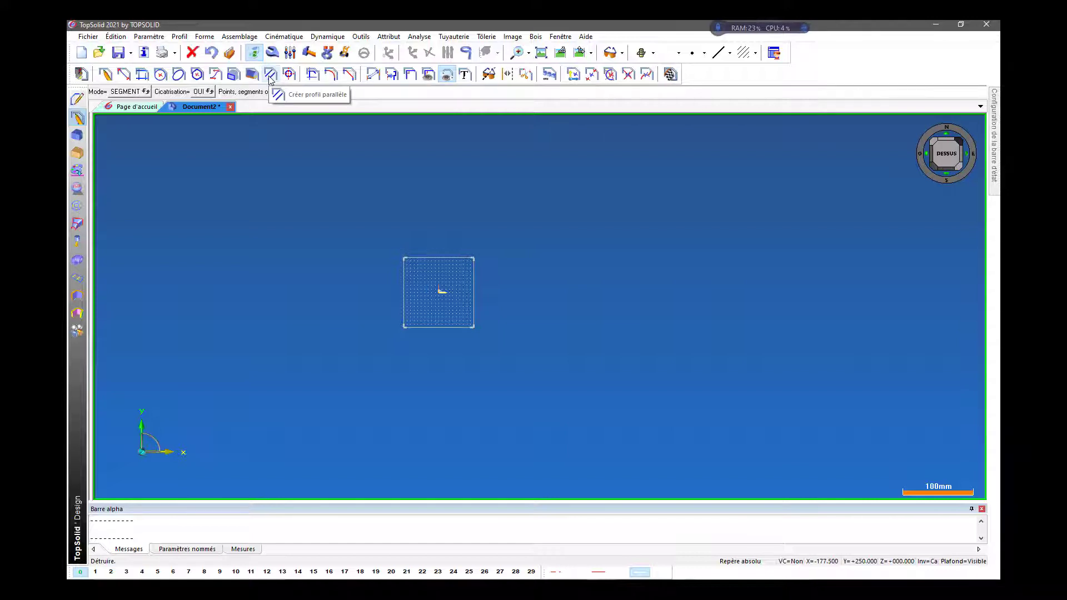
pyautogui.click(106, 74)
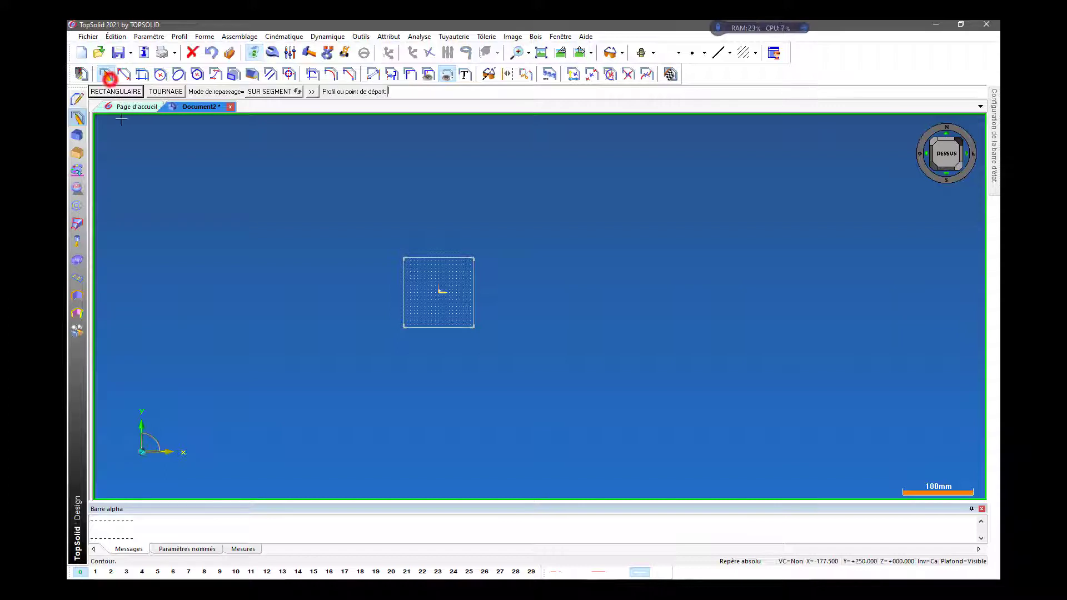
pyautogui.click(401, 215)
pyautogui.click(699, 408)
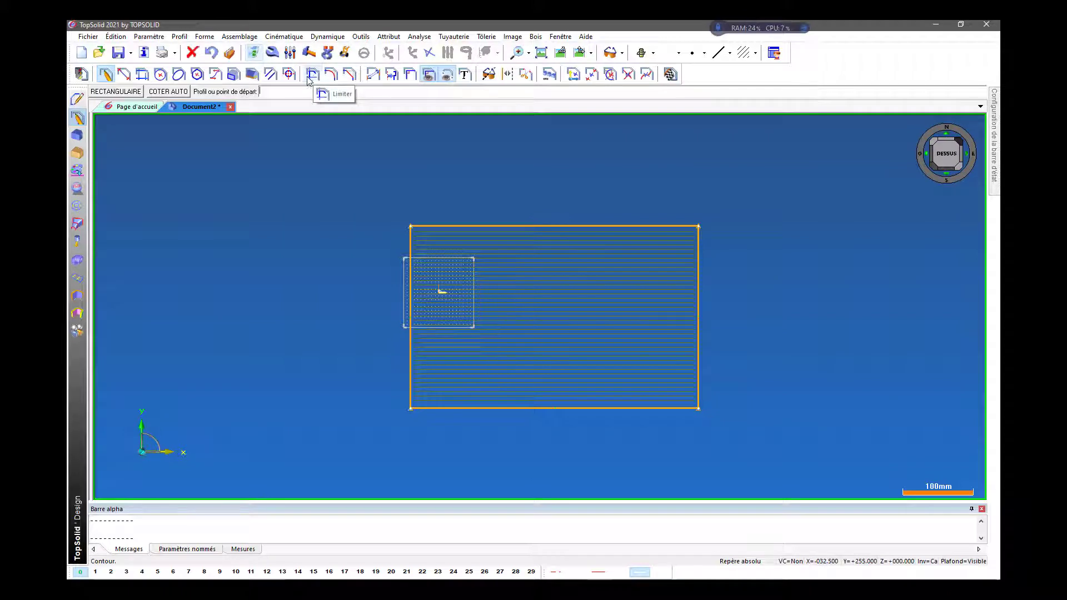
# Step: Create a profile parallel to the rectangular contour, offset outward by about 82.5 mm on one side, and dimension the offset above its upper edge
pyautogui.click(272, 76)
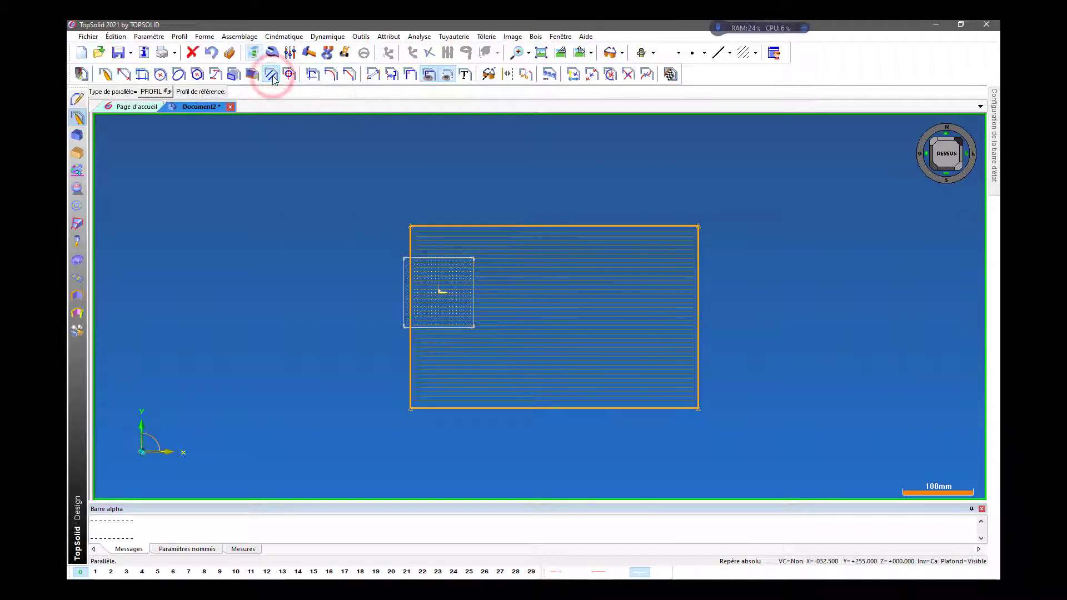
pyautogui.click(465, 227)
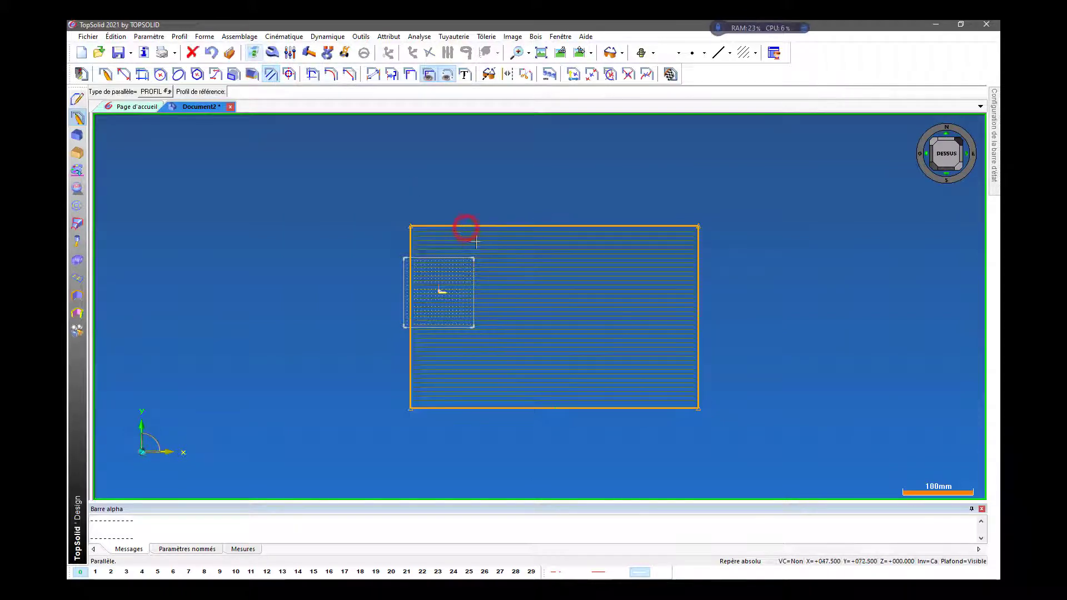
pyautogui.click(532, 226)
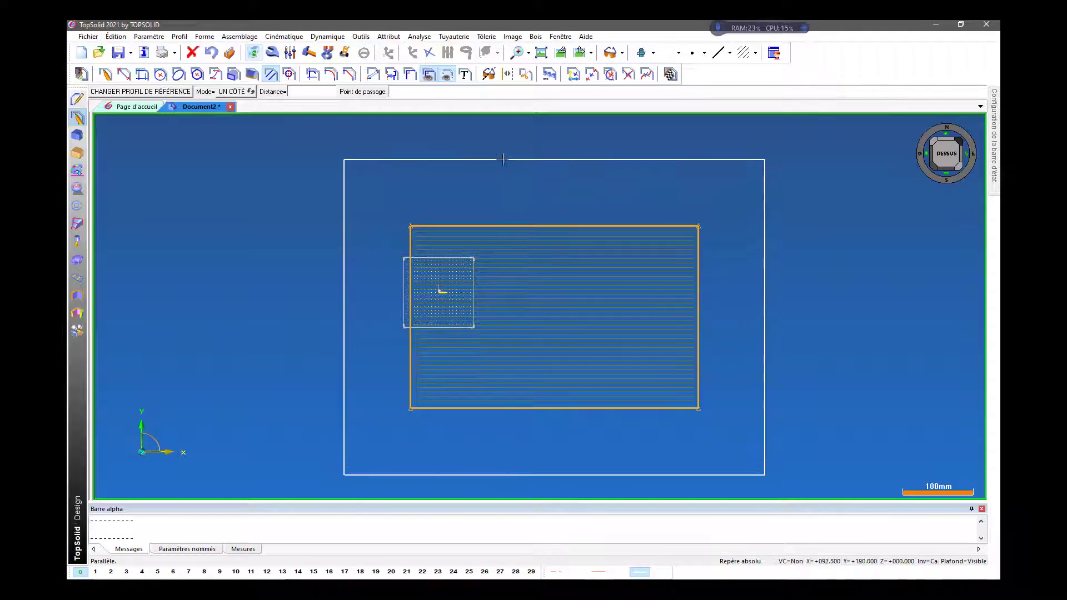
pyautogui.click(479, 168)
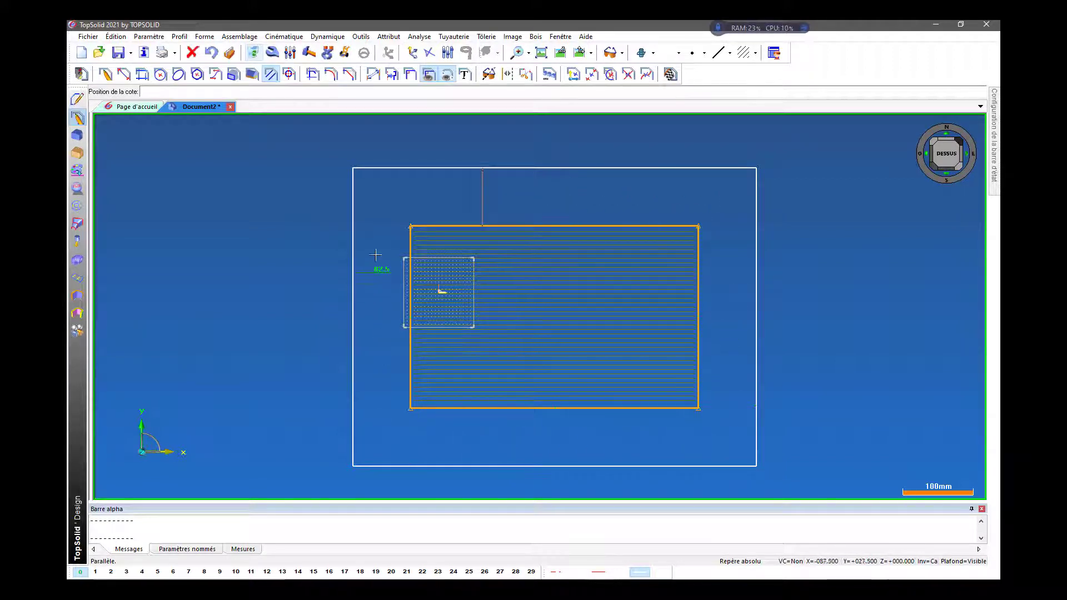
pyautogui.click(595, 196)
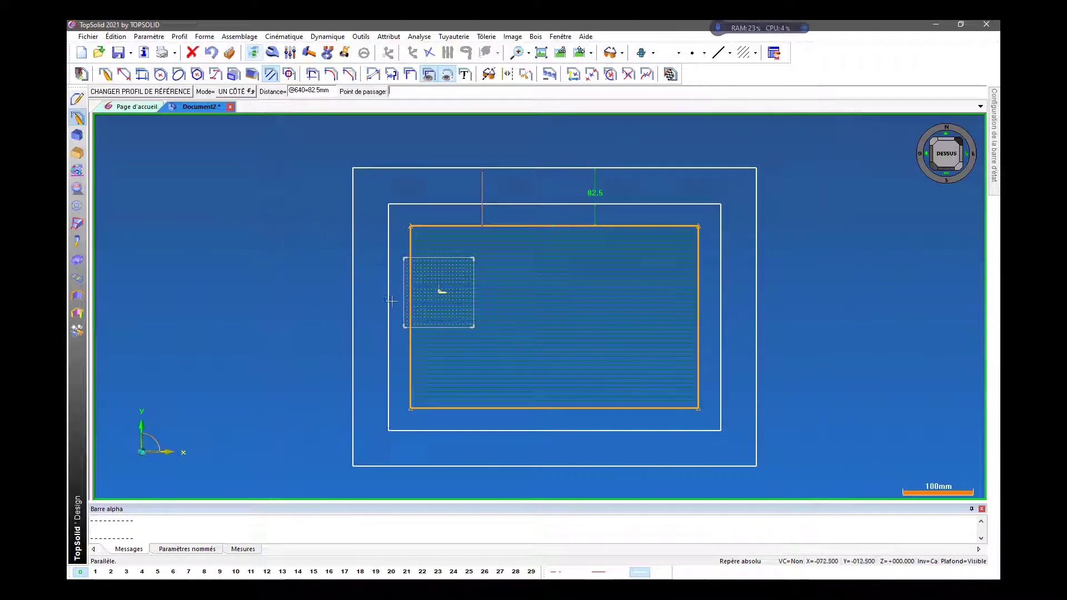
pyautogui.scroll(-1, 453, 316)
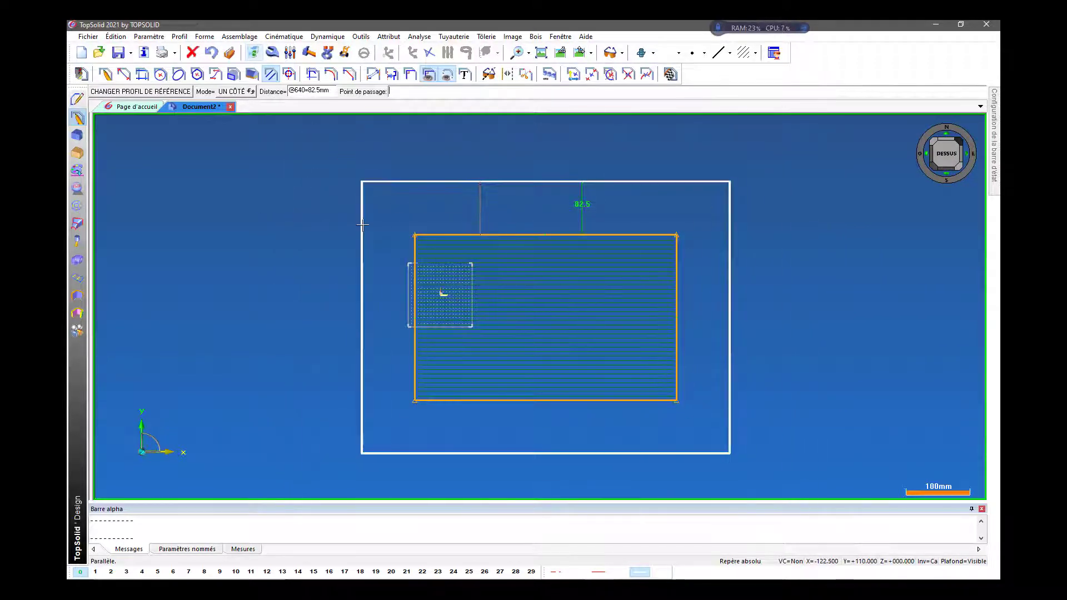
pyautogui.click(285, 192)
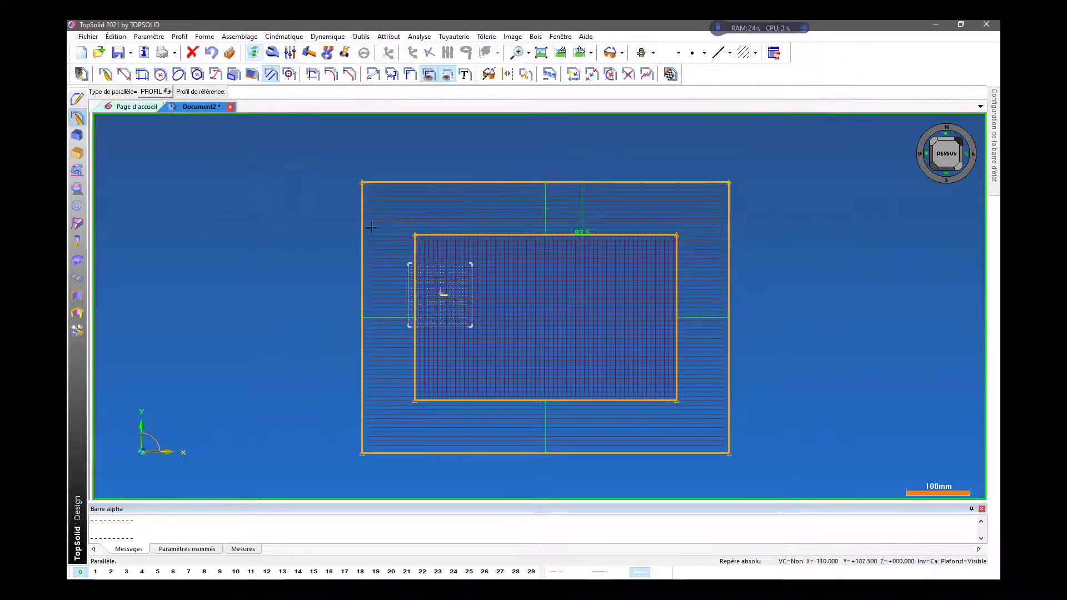
pyautogui.scroll(1, 618, 257)
pyautogui.scroll(-1, 618, 257)
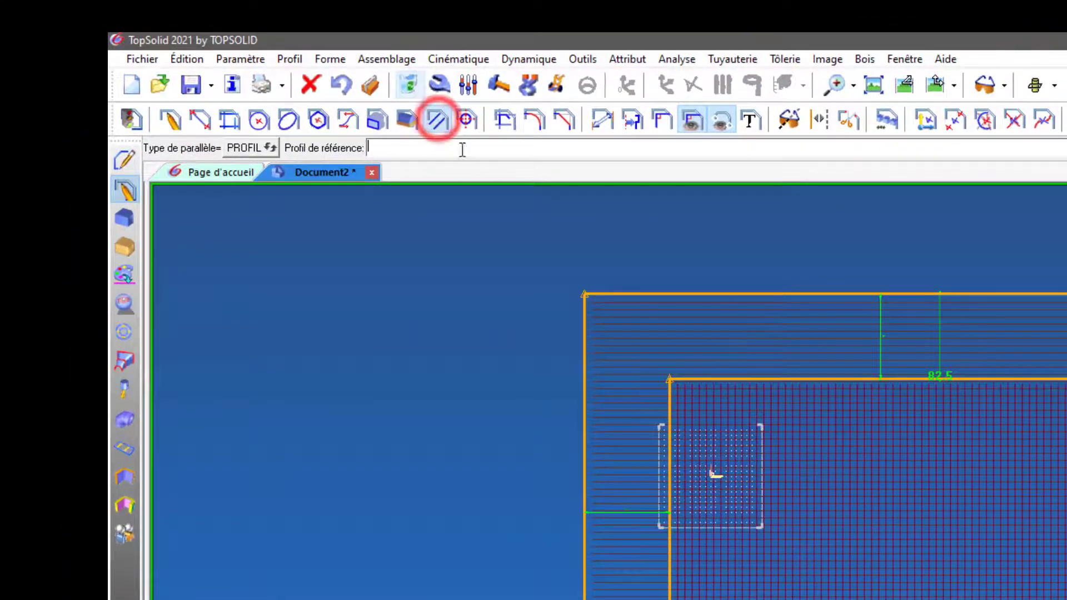
# Step: Create single-segment parallels to the inner rectangle's upper edge, about 80 mm inside and about 150 mm outside, placing their dimensions
pyautogui.click(757, 378)
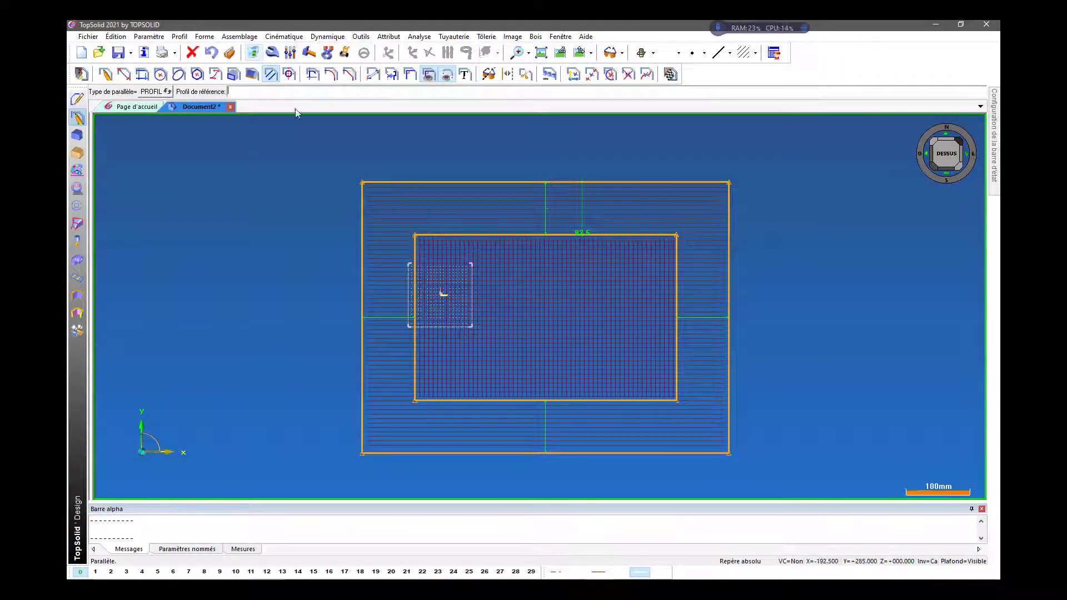
pyautogui.click(159, 92)
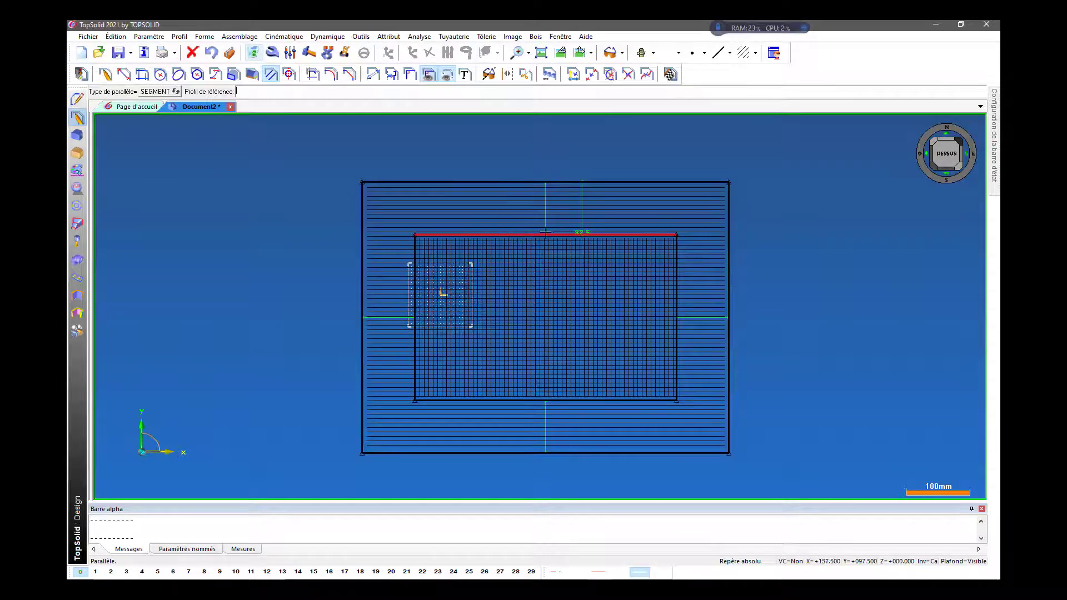
pyautogui.click(514, 234)
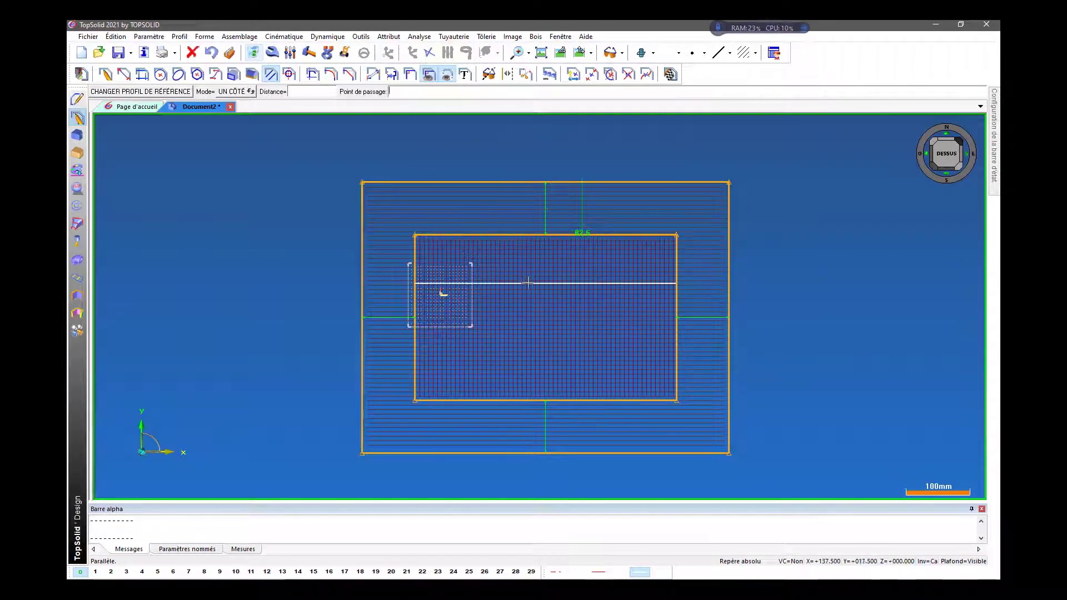
pyautogui.click(530, 286)
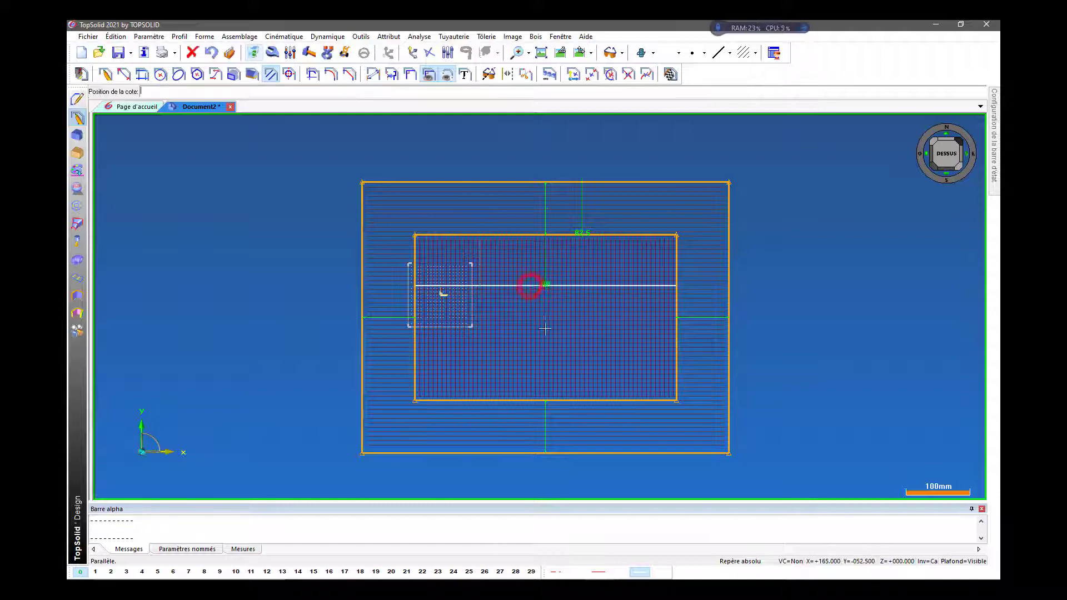
pyautogui.click(518, 262)
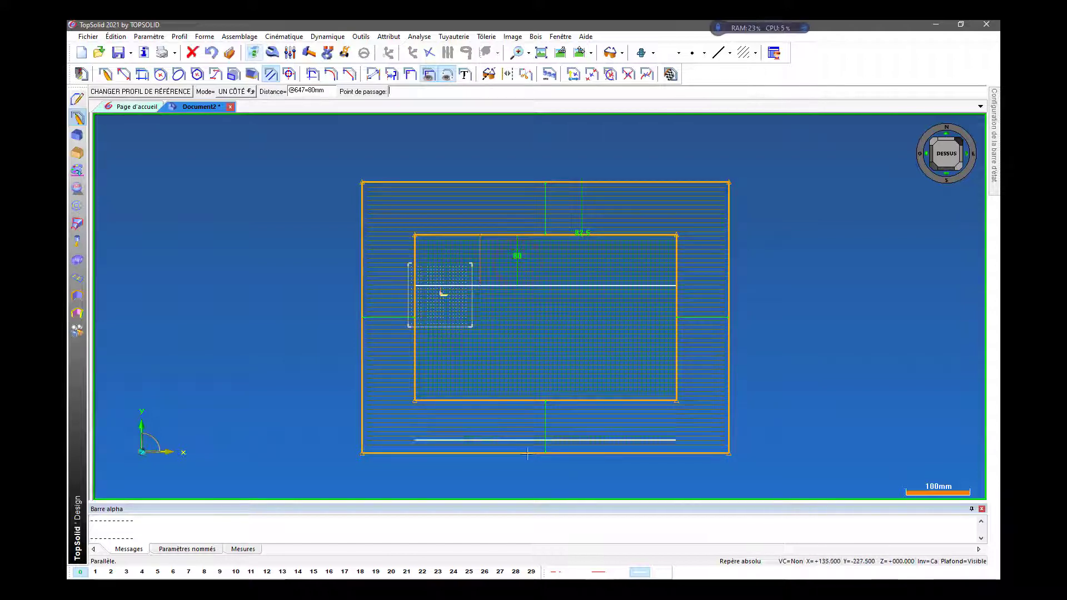
pyautogui.click(496, 138)
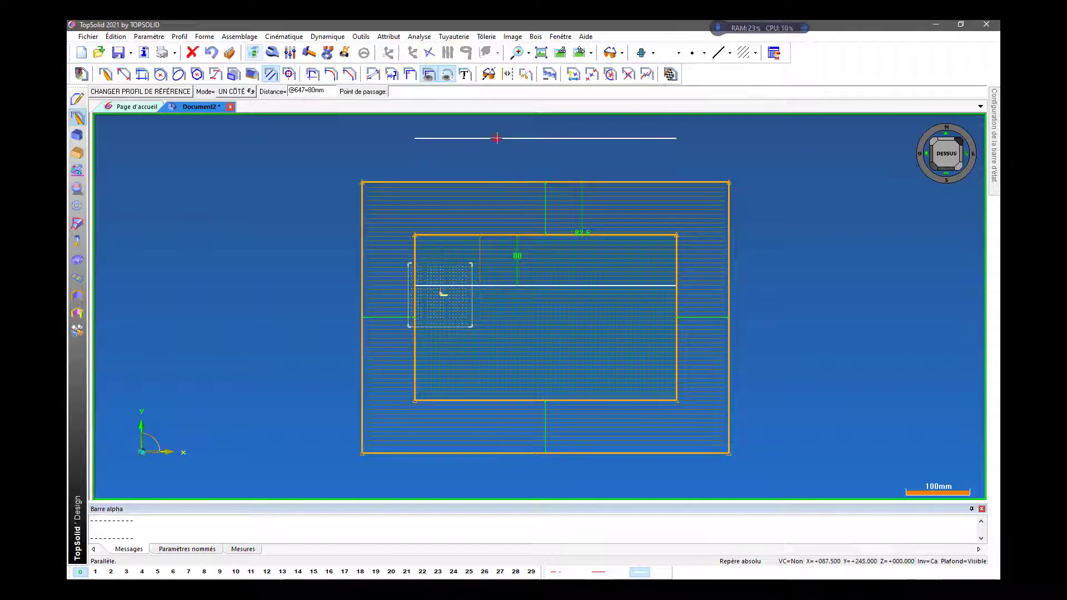
pyautogui.click(389, 153)
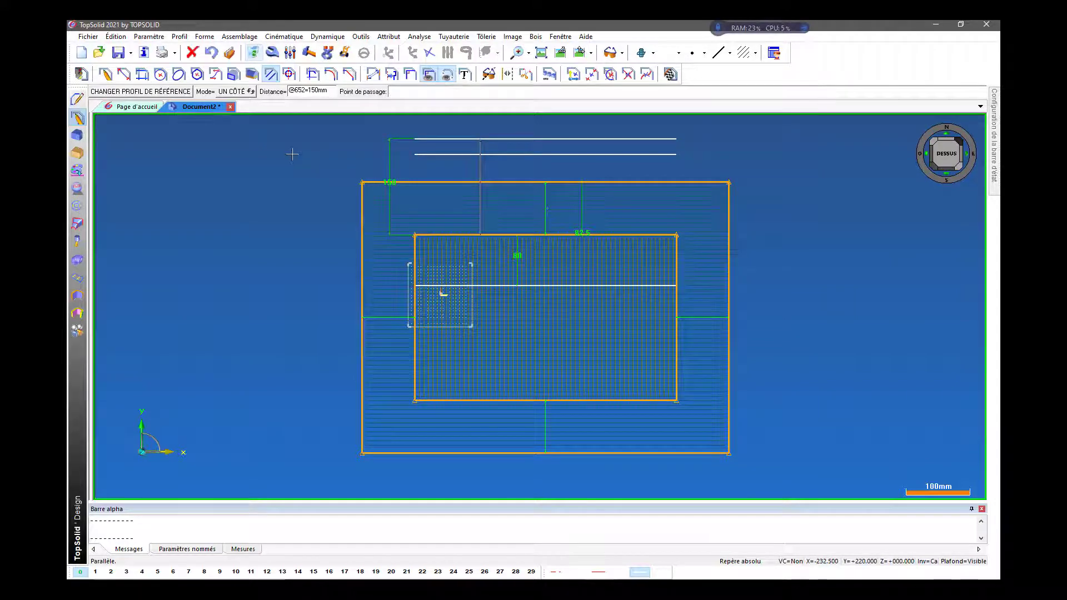
pyautogui.press('Return')
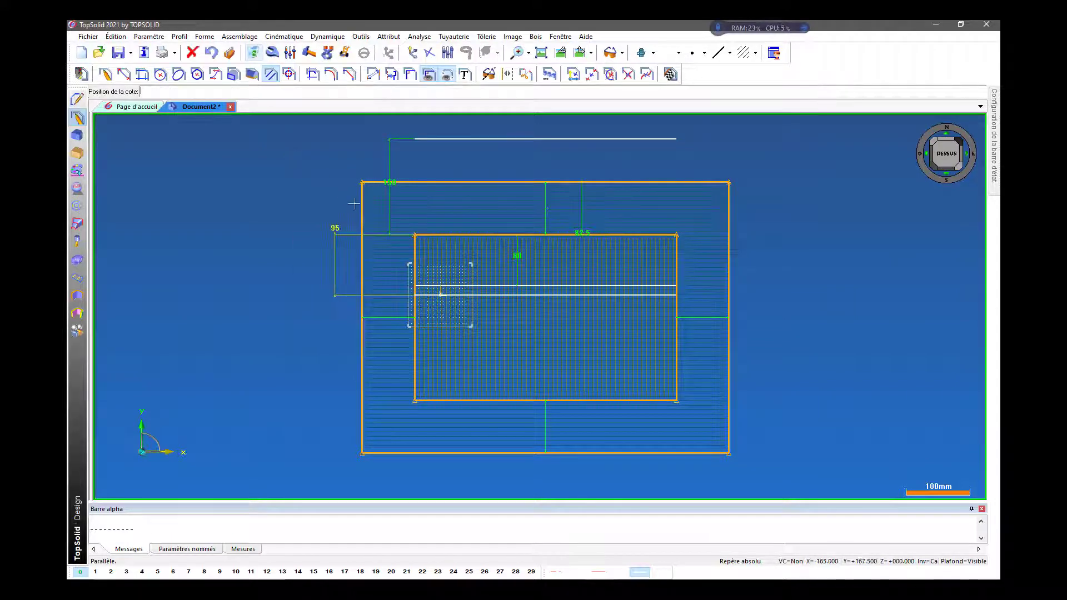
pyautogui.rightClick(329, 196)
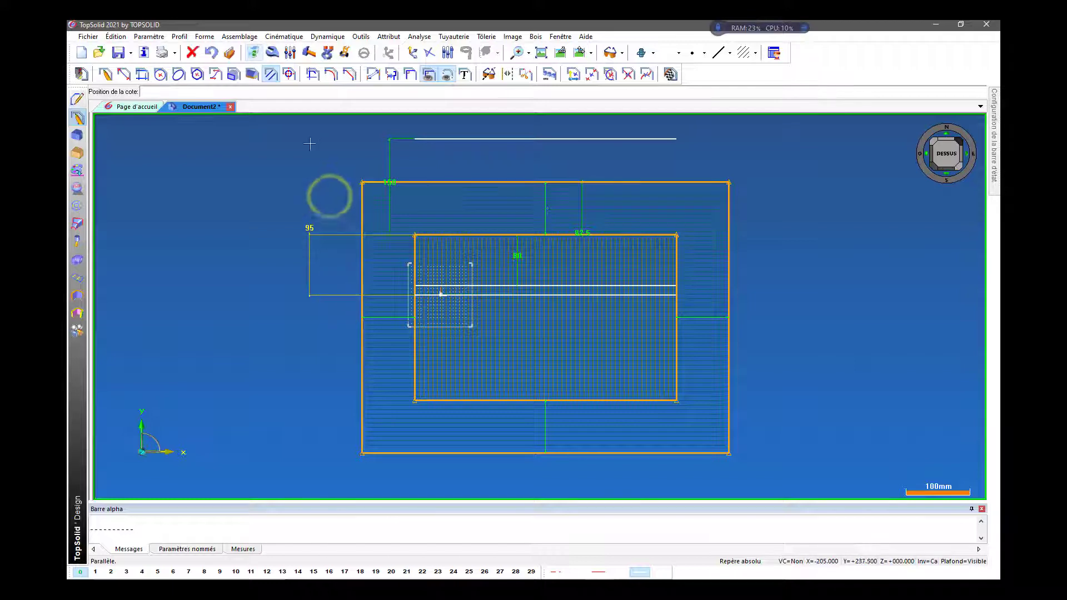
pyautogui.click(211, 53)
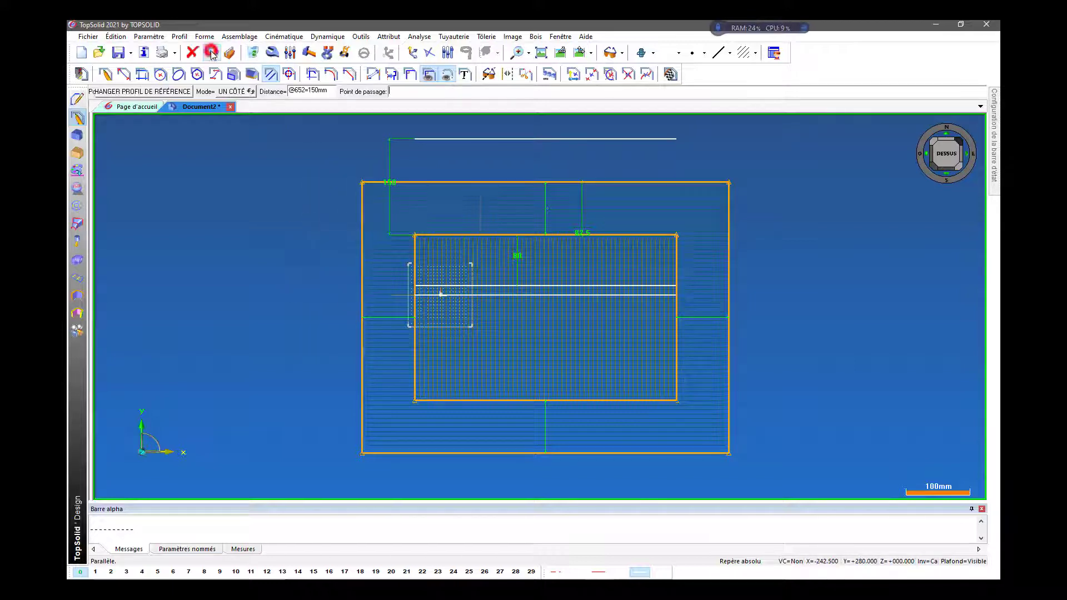
pyautogui.rightClick(297, 189)
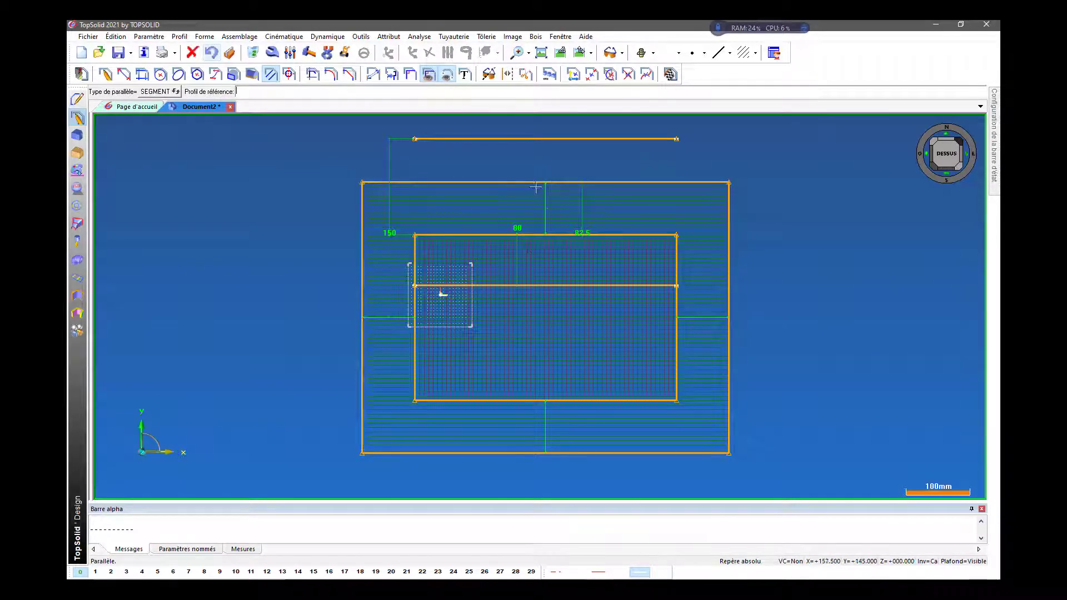
# Step: Create segment parallels on both sides (DEUX CÔTÉS) of the outer rectangle's left edge, about 260 mm apart, with the dimension placed above
pyautogui.scroll(-3, 510, 350)
pyautogui.scroll(2, 514, 291)
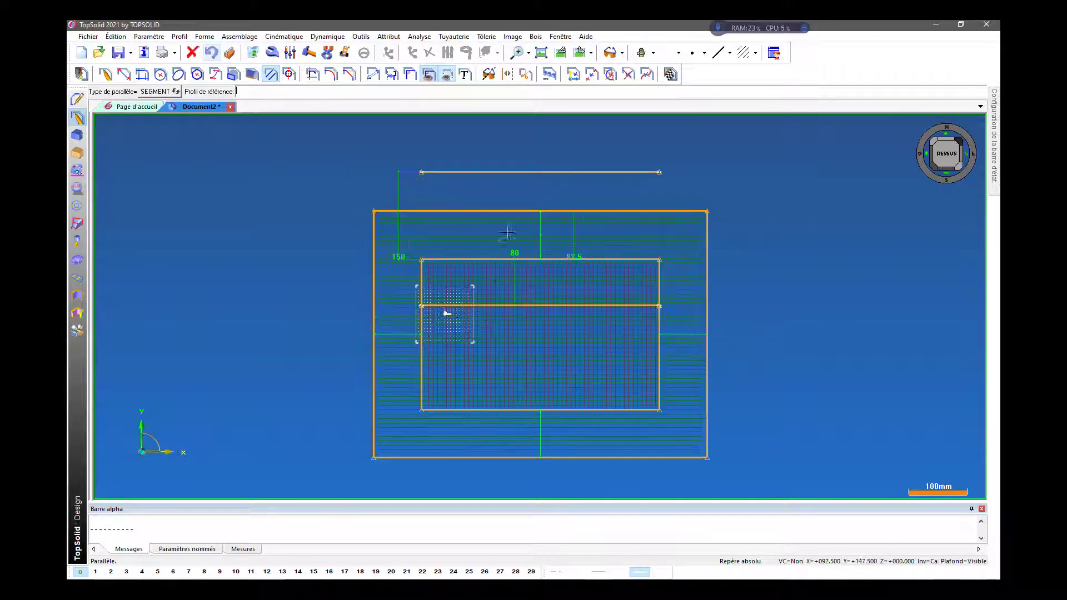
pyautogui.click(269, 77)
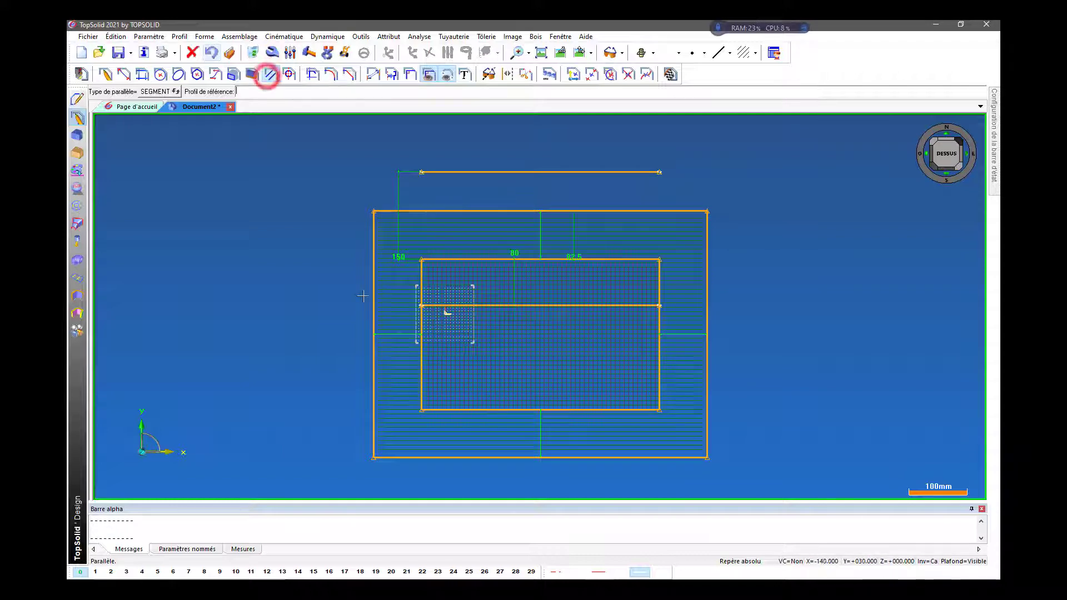
pyautogui.click(374, 301)
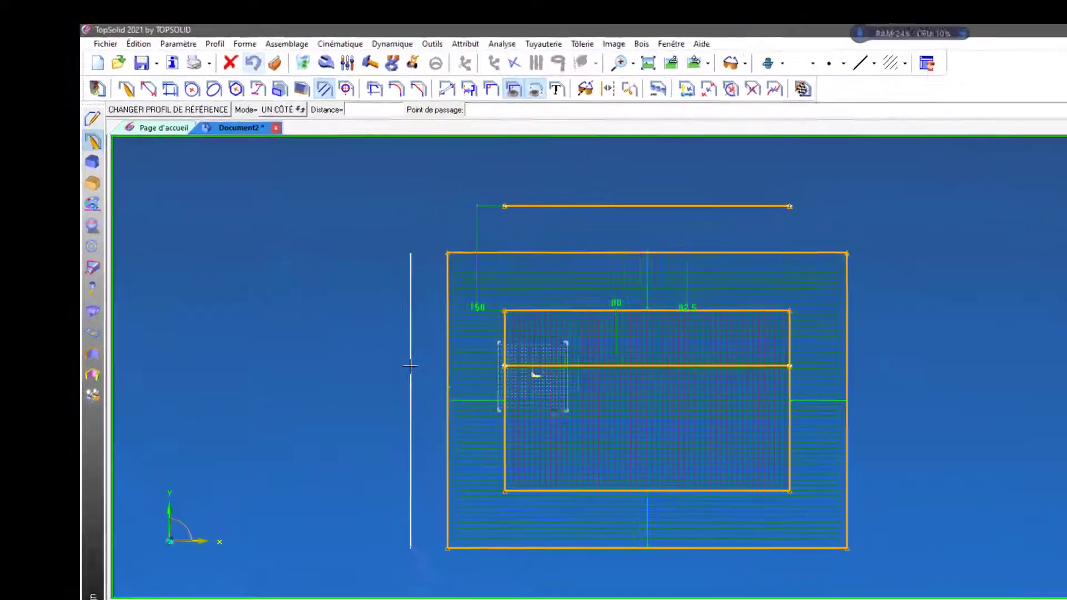
pyautogui.click(241, 93)
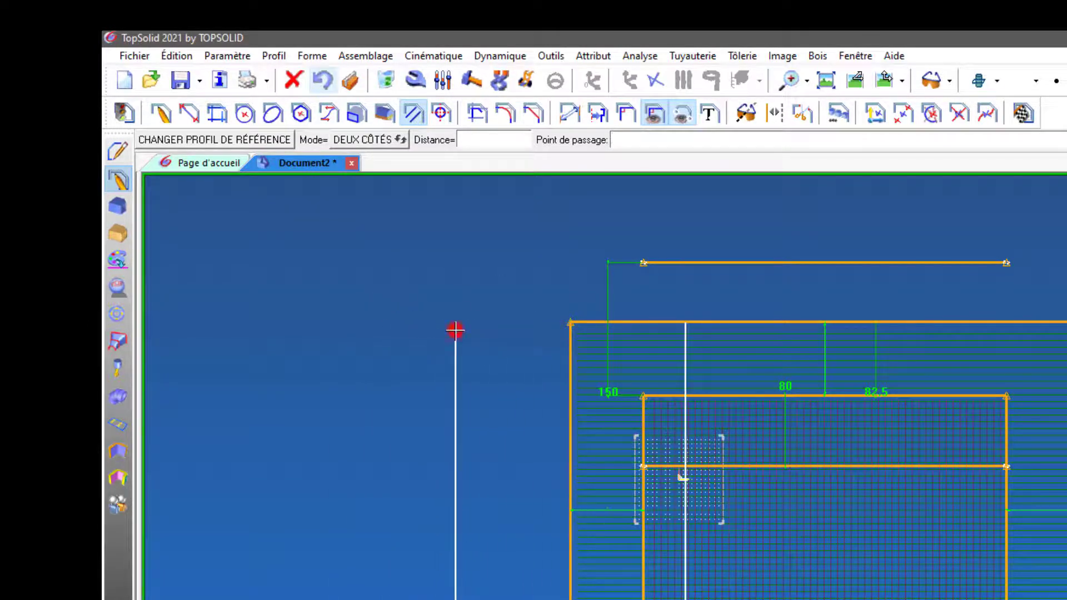
pyautogui.click(455, 330)
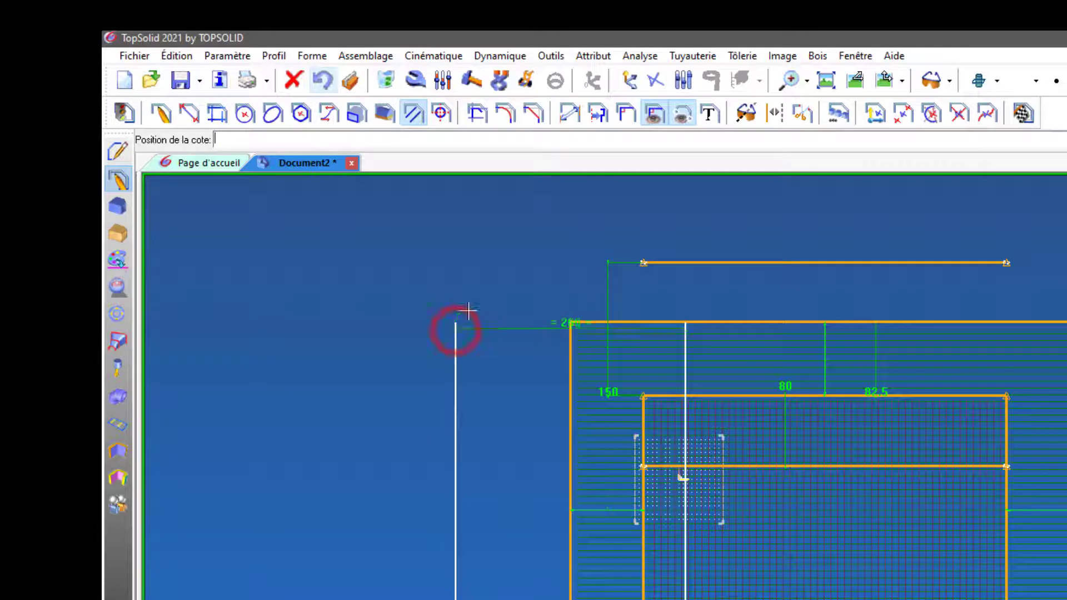
pyautogui.click(540, 215)
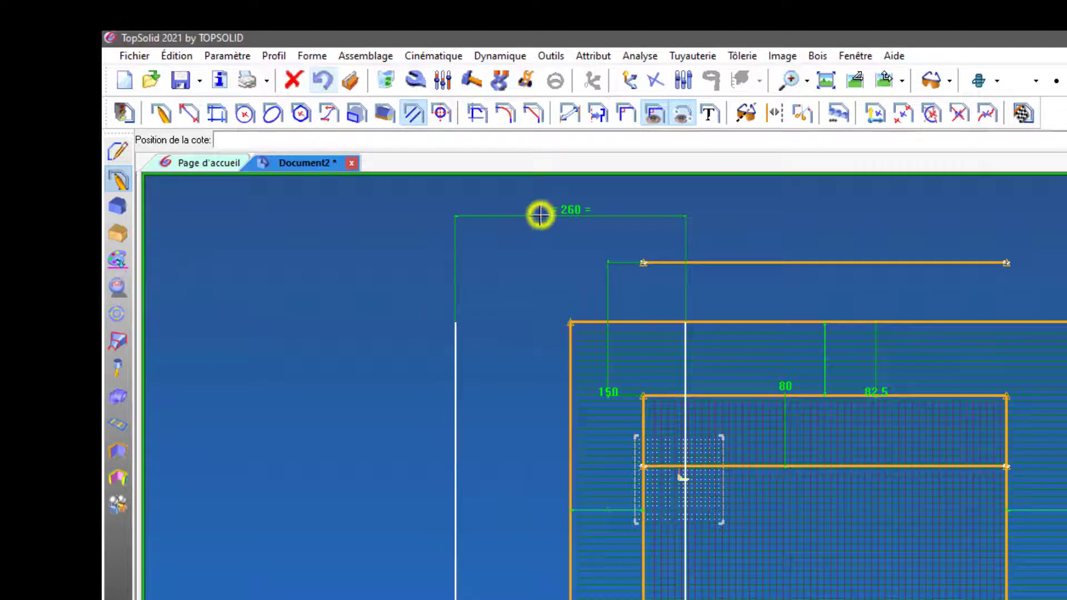
pyautogui.click(514, 252)
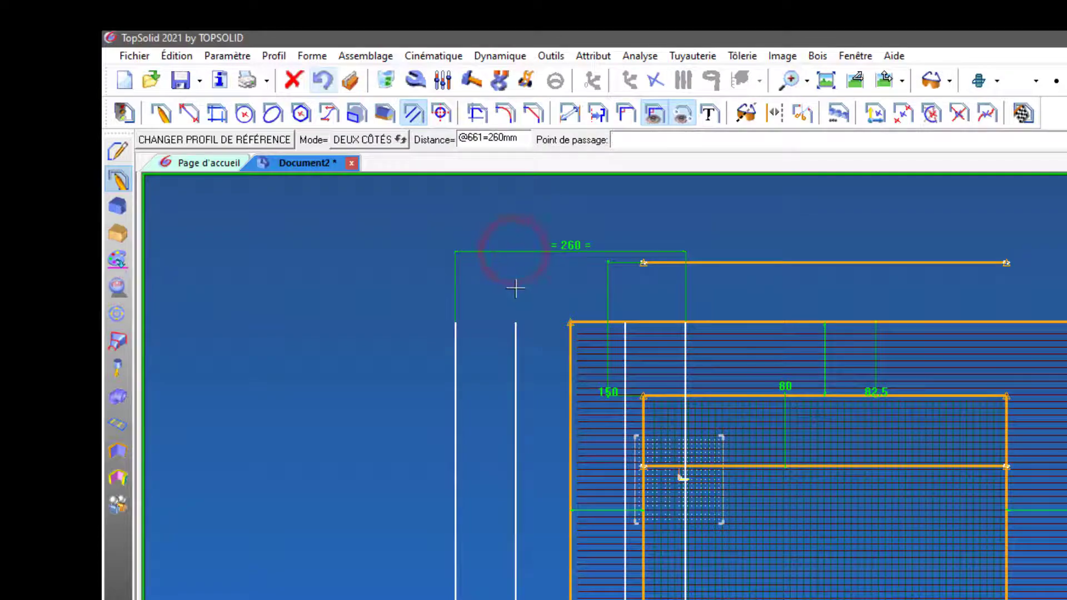
pyautogui.click(514, 286)
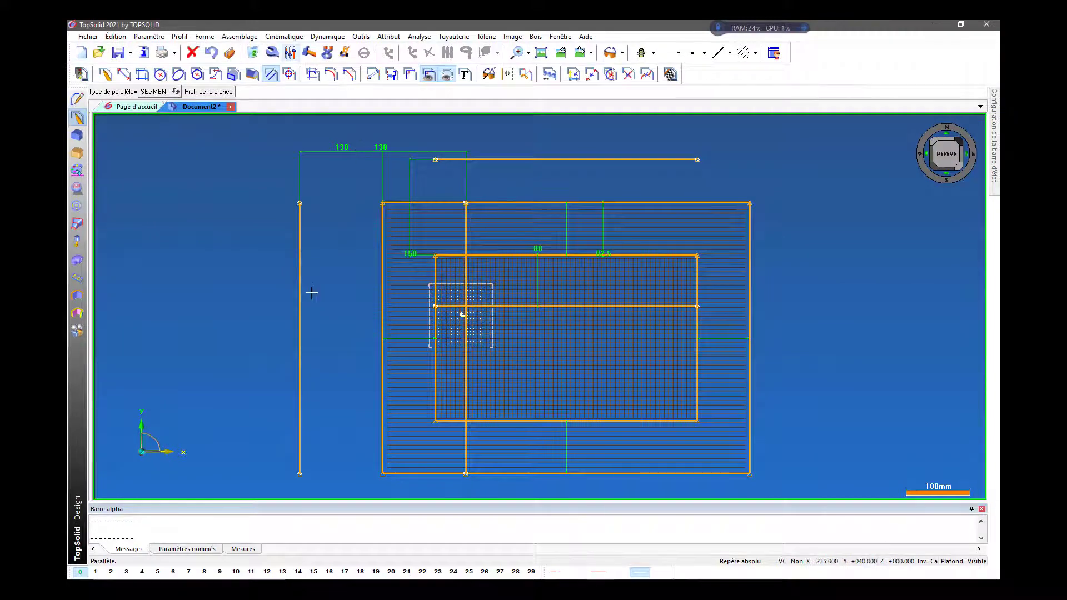
# Step: With Limiter in SUPPRIMER mode, remove the vertical parallel's portion between the inner rectangle's upper edge and the horizontal parallel below it
pyautogui.scroll(-2, 402, 286)
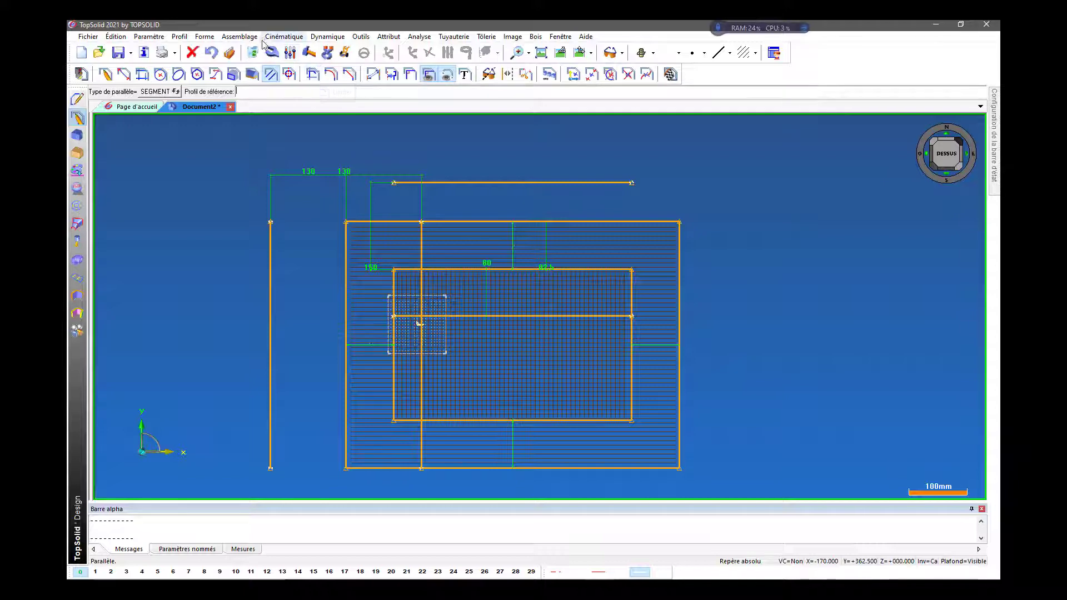
pyautogui.click(253, 52)
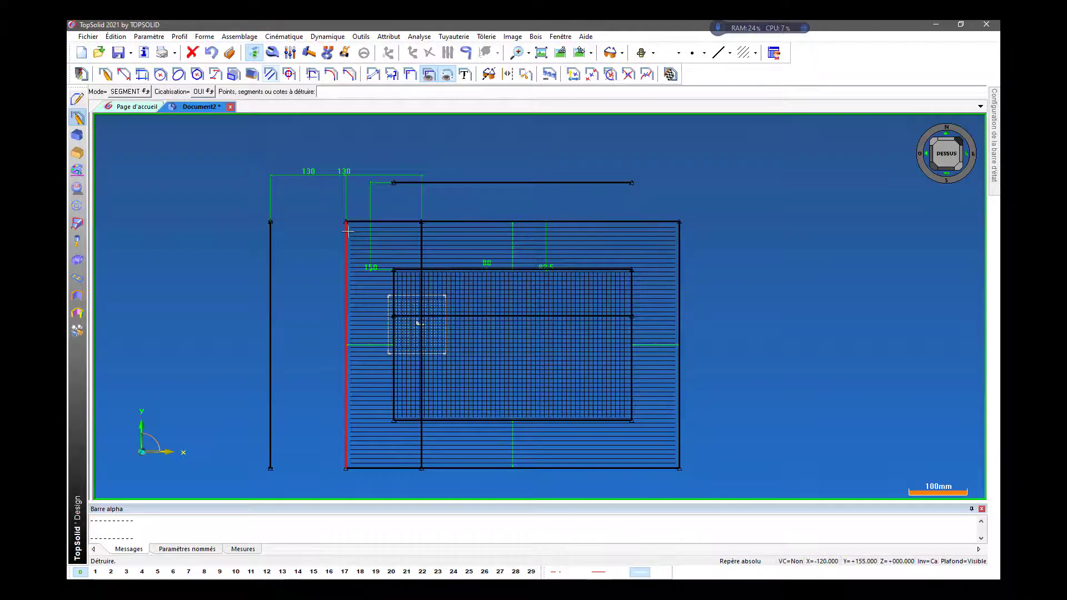
pyautogui.click(313, 75)
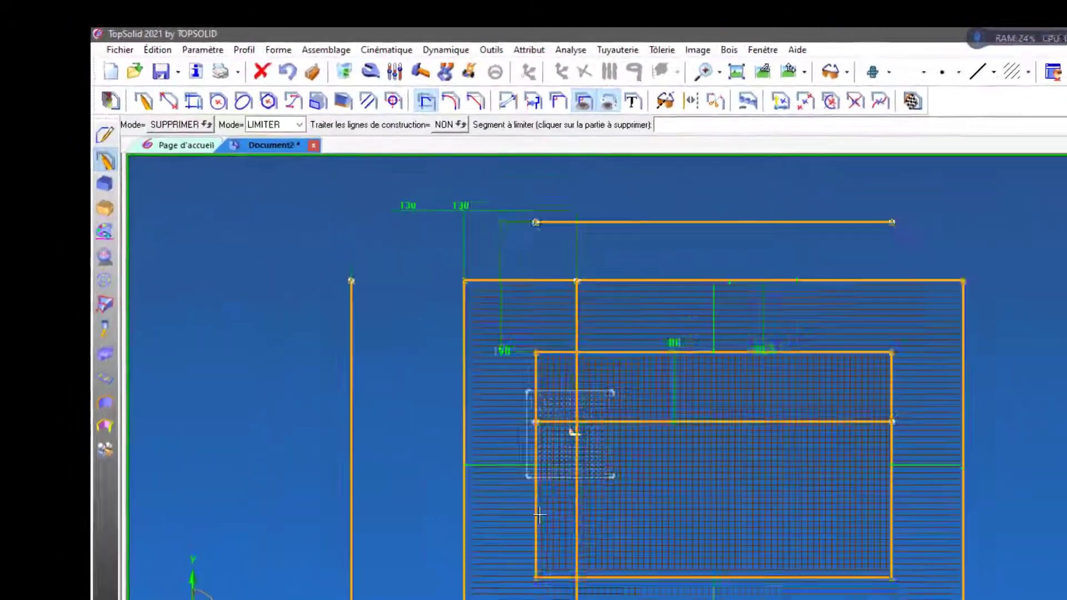
pyautogui.scroll(2, 539, 516)
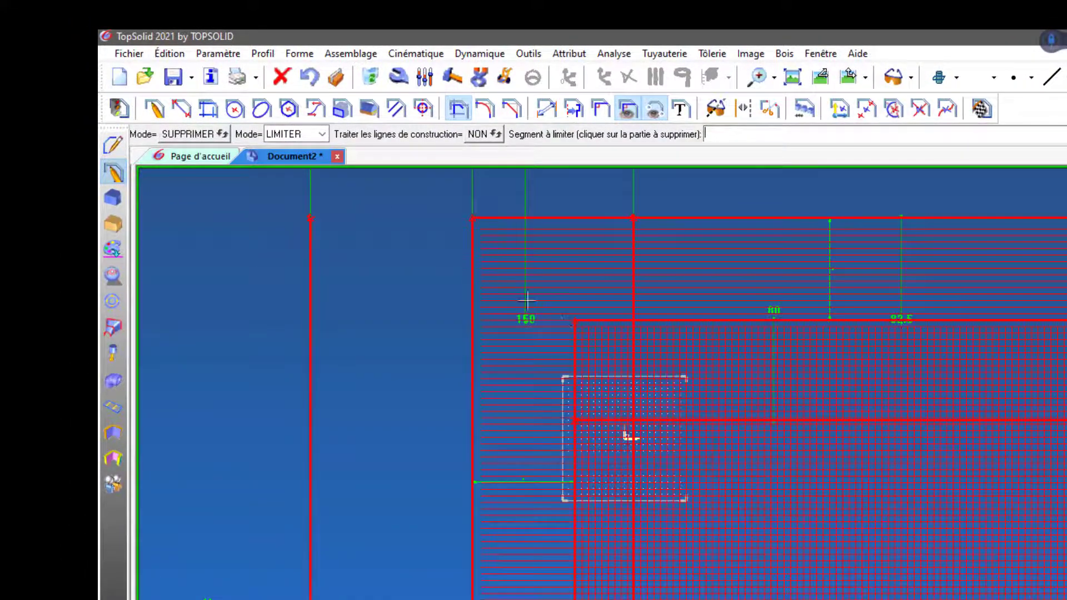
pyautogui.click(202, 139)
pyautogui.click(201, 139)
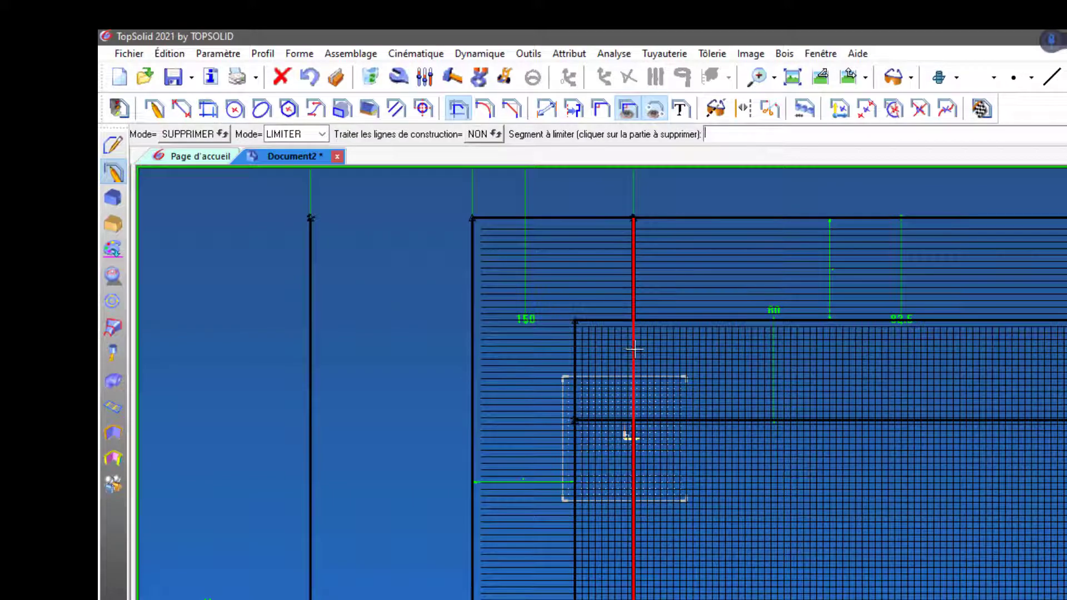
pyautogui.click(635, 358)
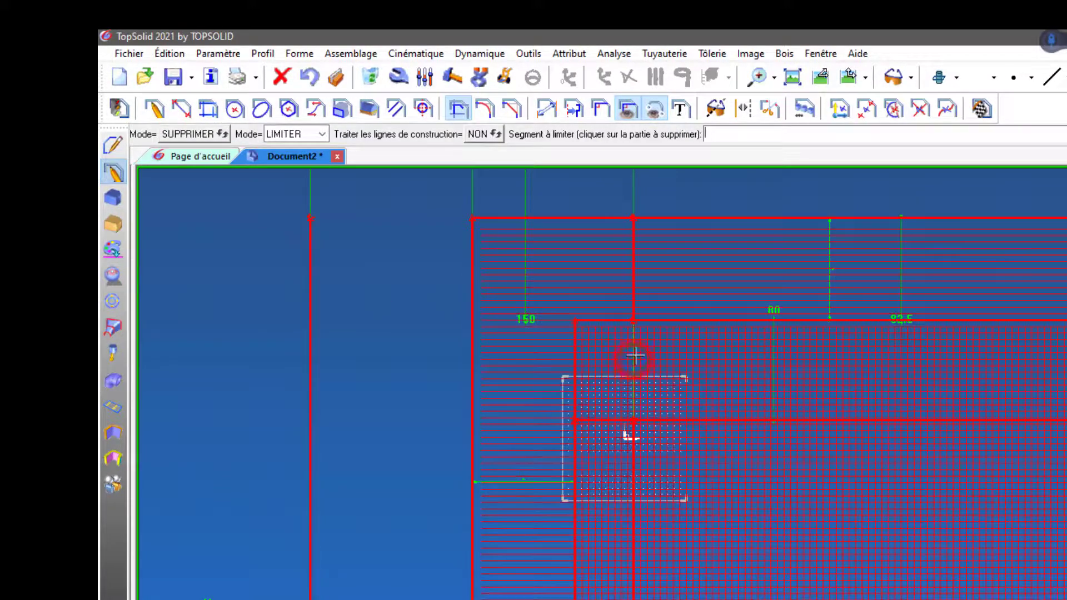
# Step: With Limiter in ÉTENDRE mode, extend the horizontal parallel inside the inner rectangle to the outer rectangle's right edge
pyautogui.scroll(-2, 648, 410)
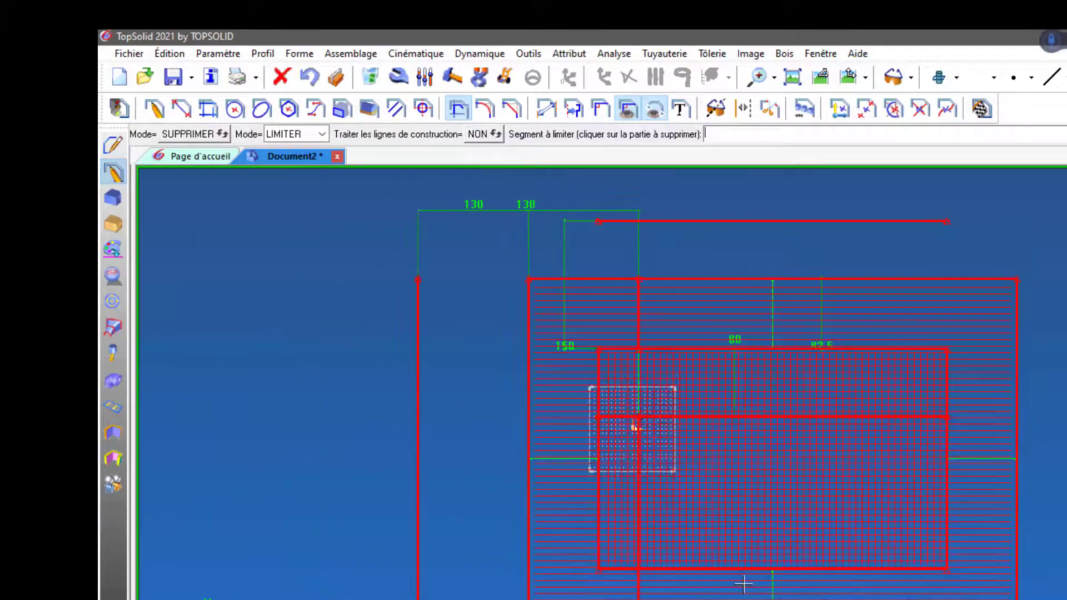
pyautogui.click(303, 134)
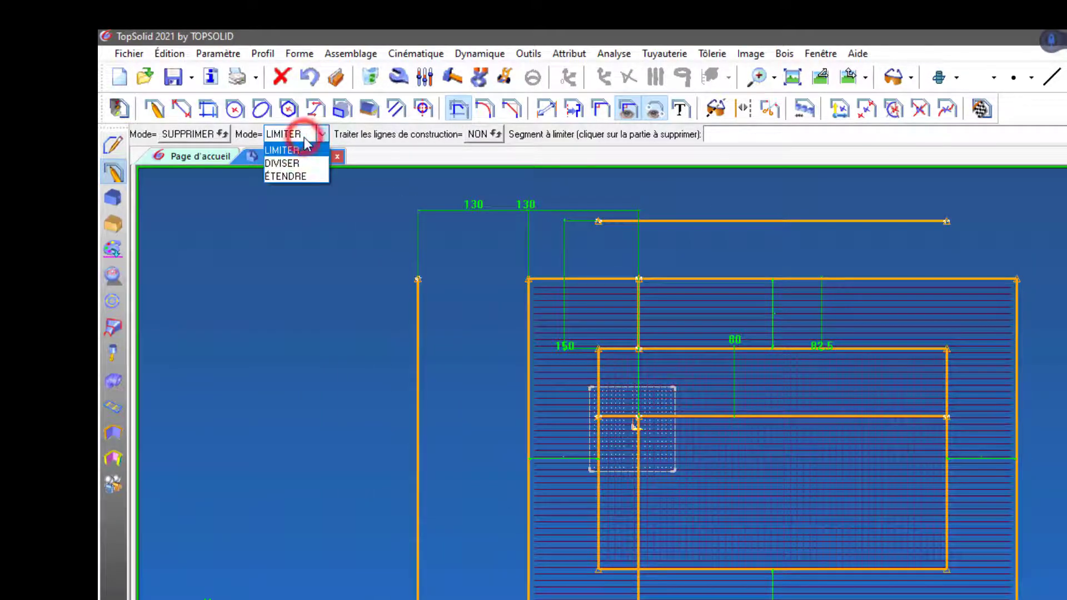
pyautogui.click(295, 178)
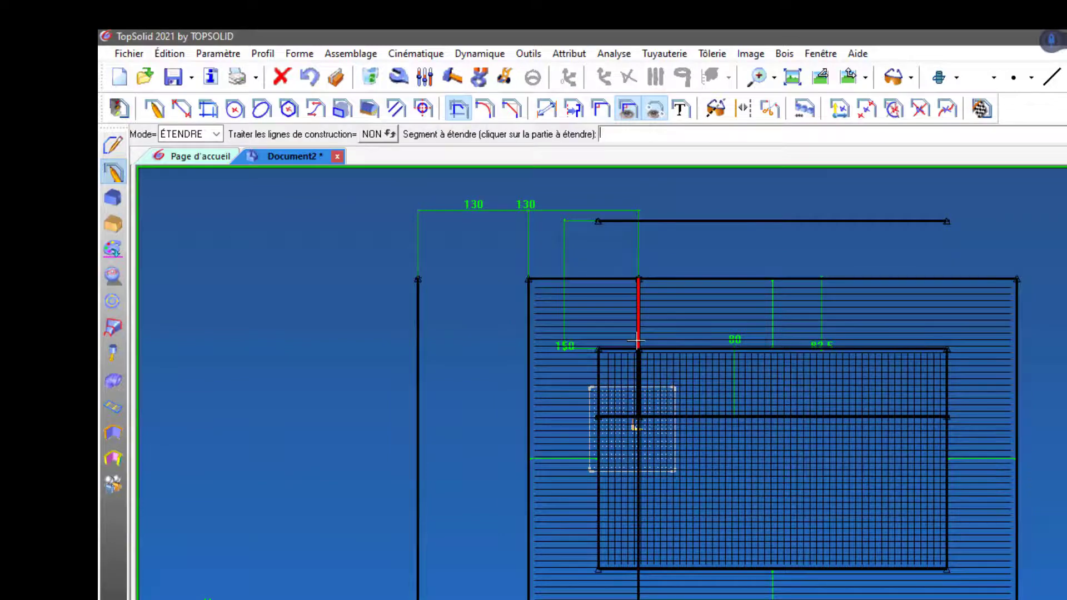
pyautogui.click(641, 370)
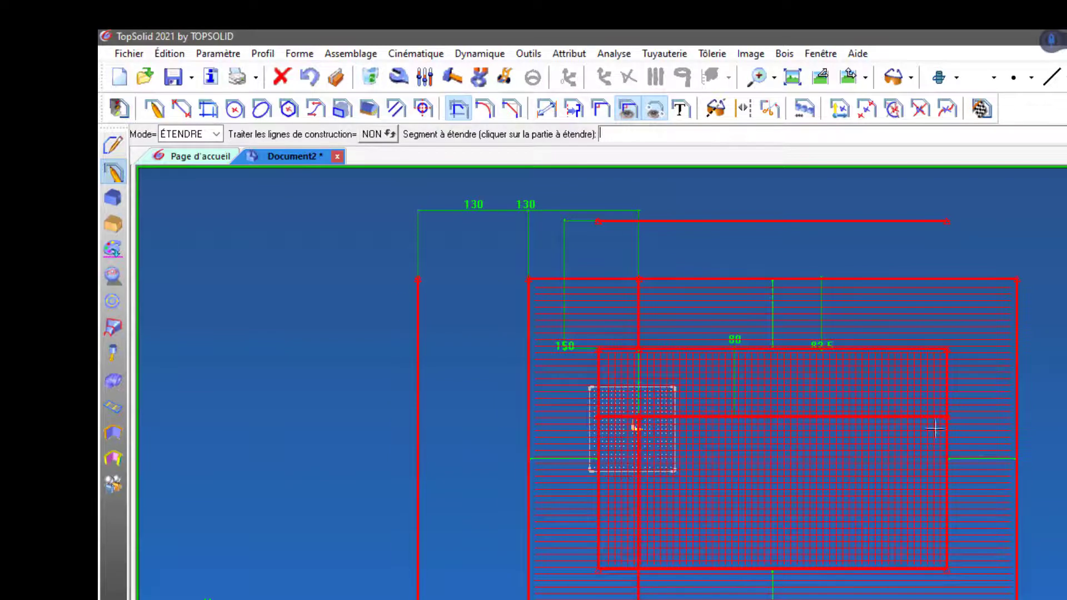
pyautogui.click(935, 418)
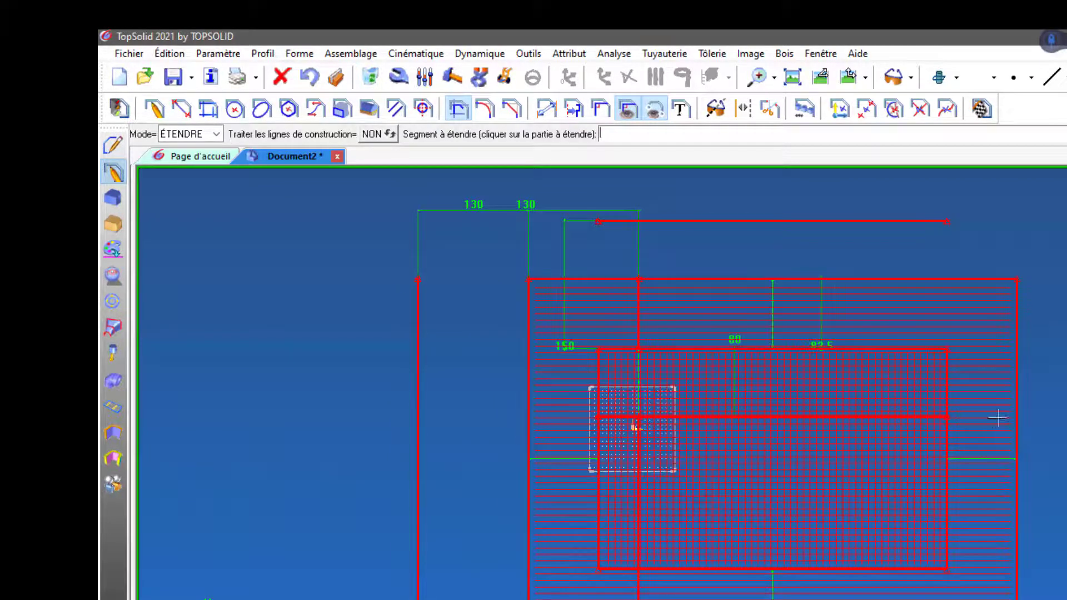
pyautogui.click(934, 419)
pyautogui.scroll(1, 1066, 417)
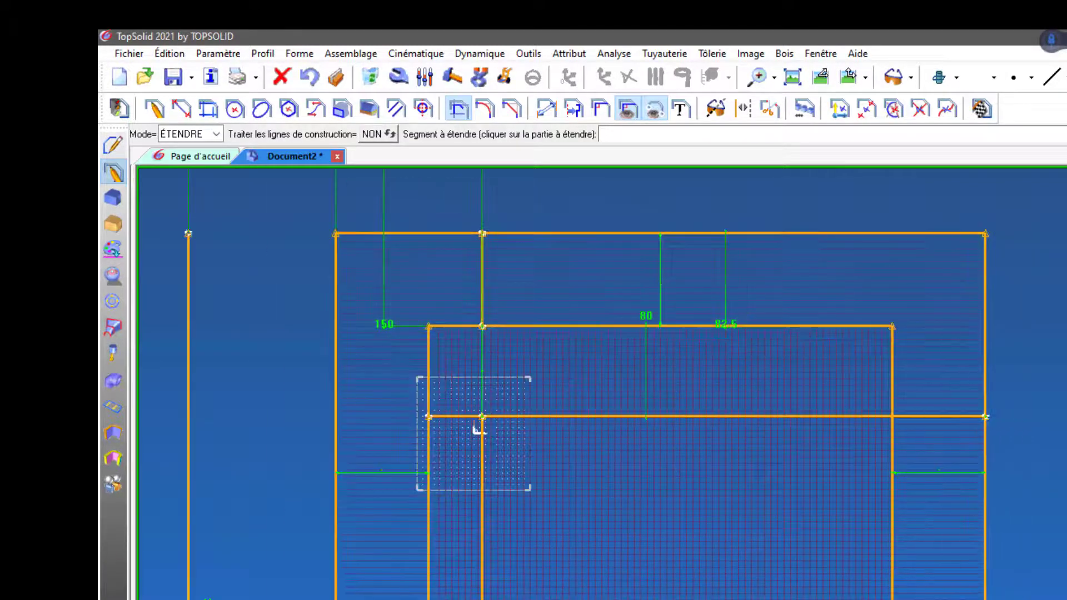
# Step: Extend the inner rectangle's upper edge leftward past the outer rectangle to the outside vertical parallel
pyautogui.scroll(-2, 1040, 329)
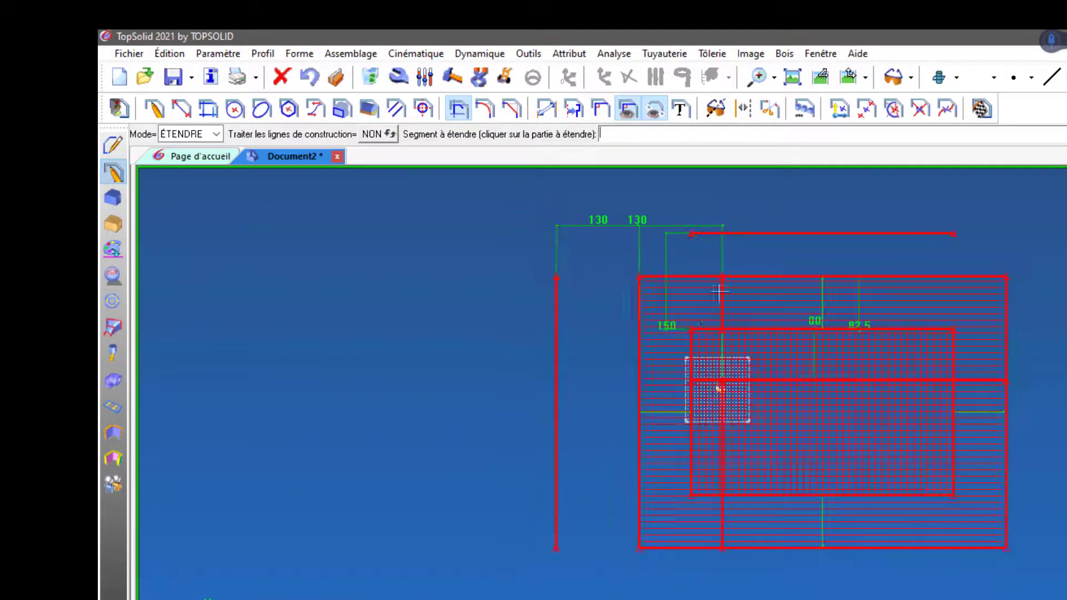
pyautogui.click(704, 328)
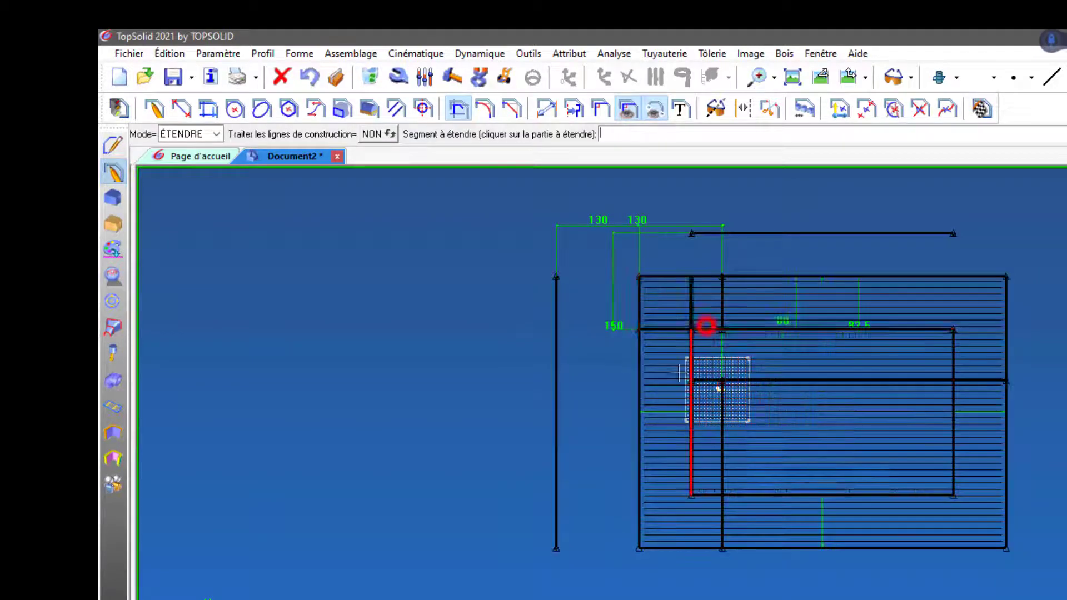
pyautogui.click(653, 328)
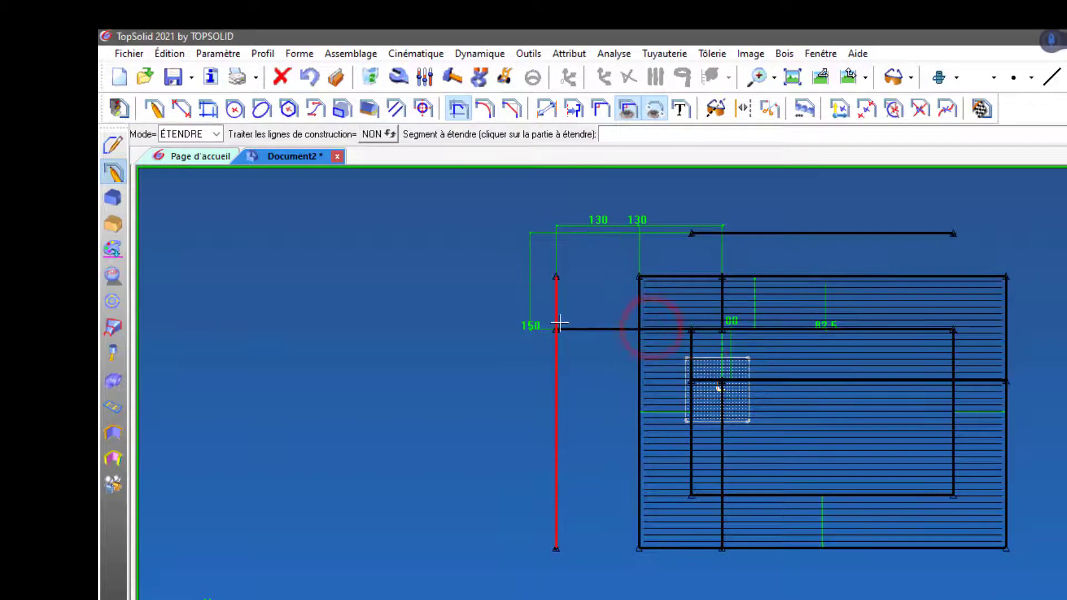
# Step: In LIMITER mode with SUPPRIMER, remove the extended edge's portion between the outer and inner rectangles' left edges
pyautogui.click(215, 135)
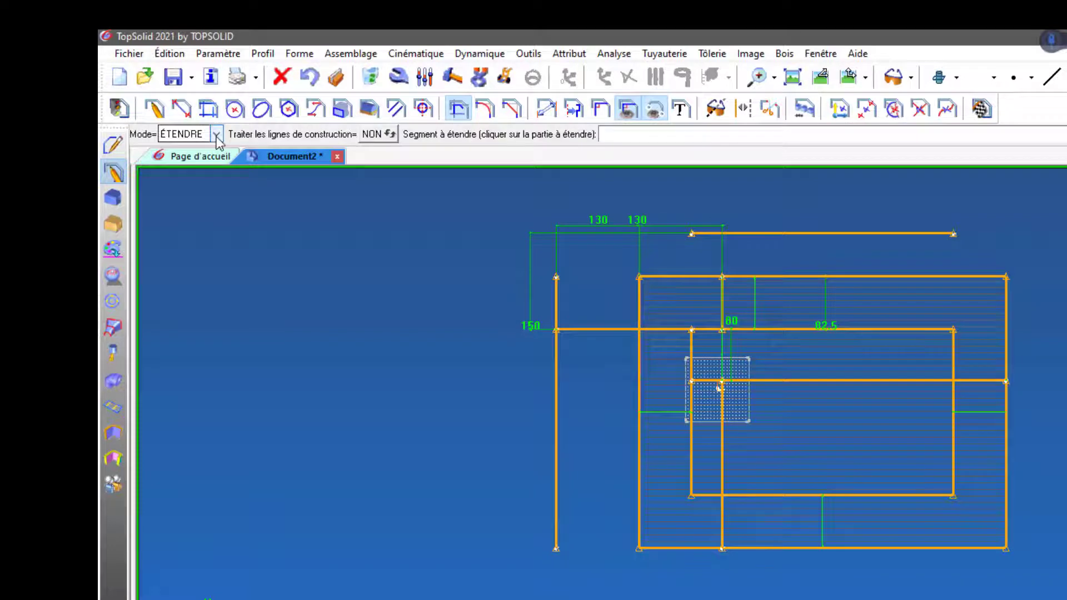
pyautogui.click(202, 148)
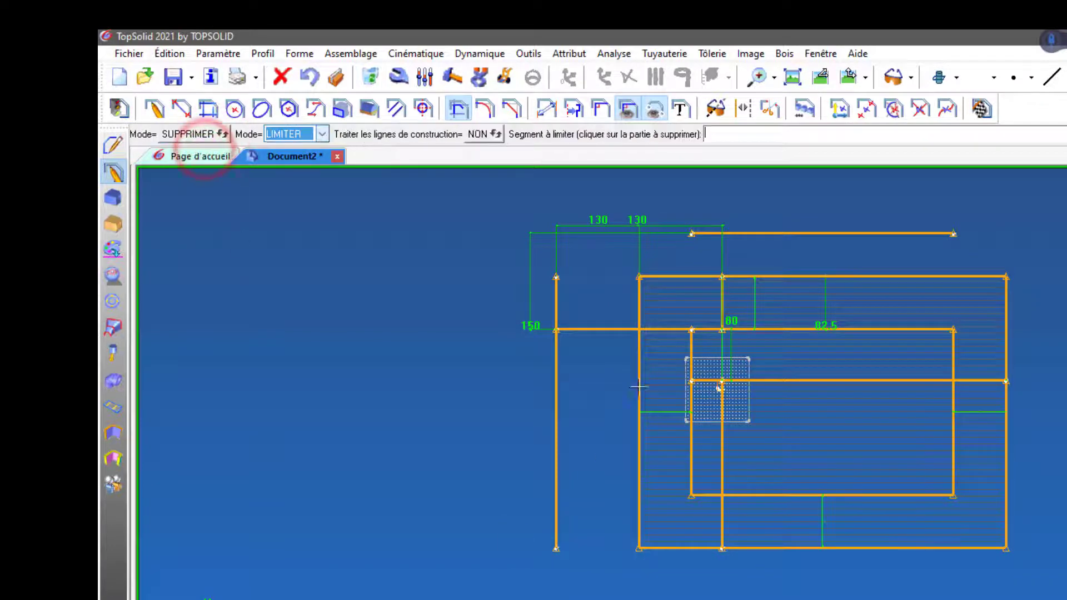
pyautogui.click(660, 329)
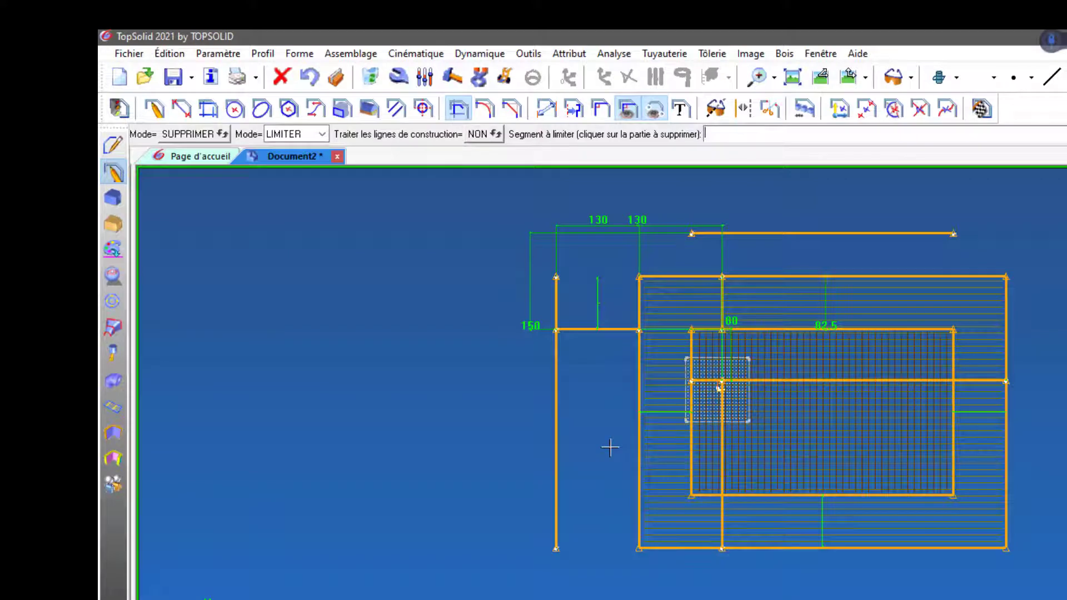
# Step: Using DIVISER mode, split the inner rectangle's right edge where it crosses the horizontal parallel, and leave Limiter
pyautogui.click(308, 135)
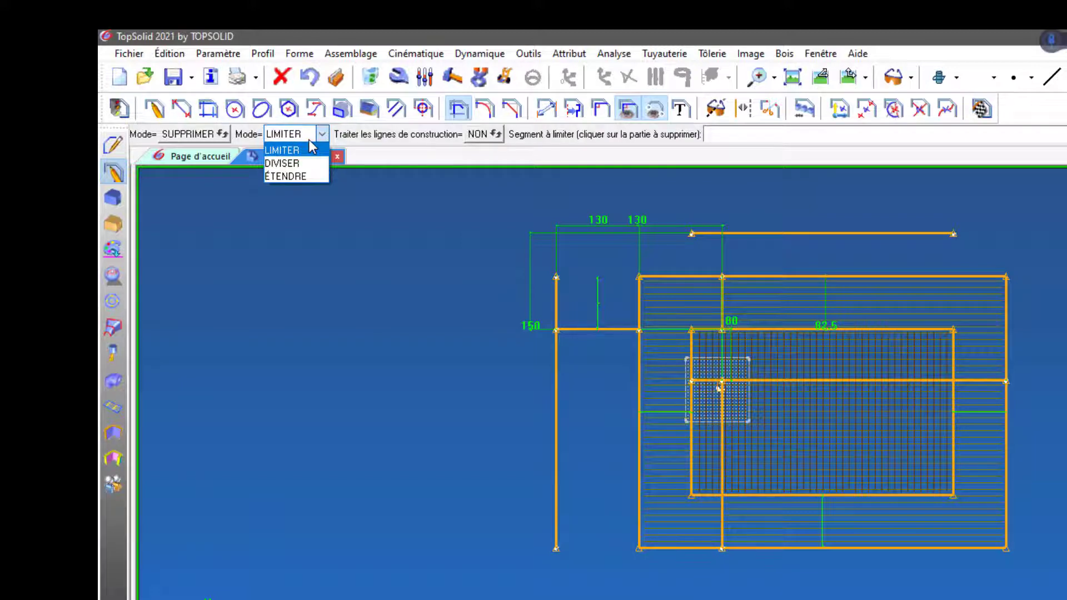
pyautogui.click(312, 162)
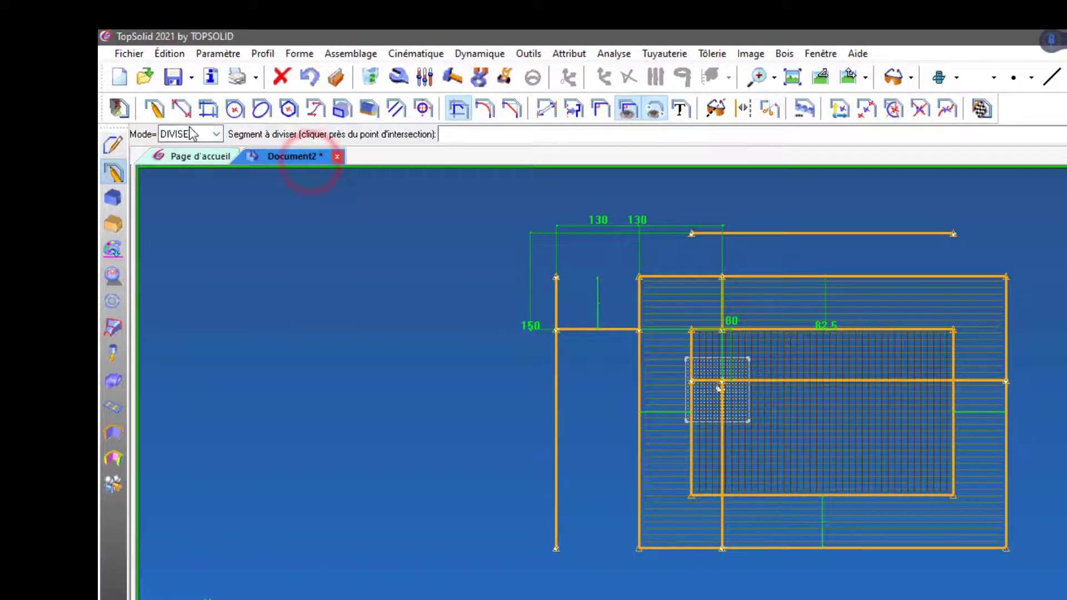
pyautogui.scroll(1, 846, 381)
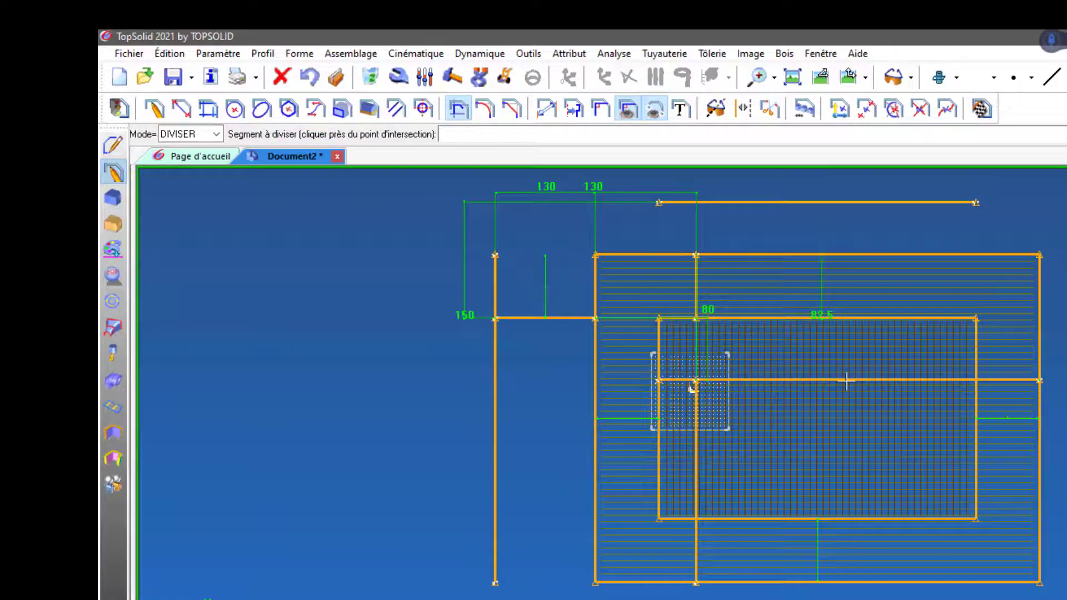
pyautogui.scroll(1, 846, 381)
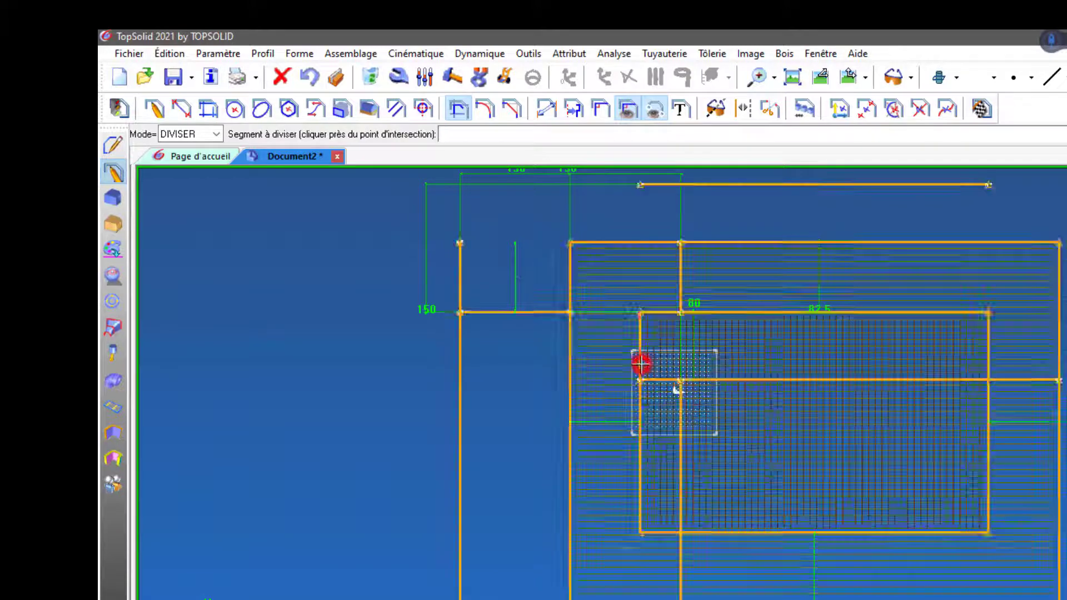
pyautogui.scroll(3, 659, 540)
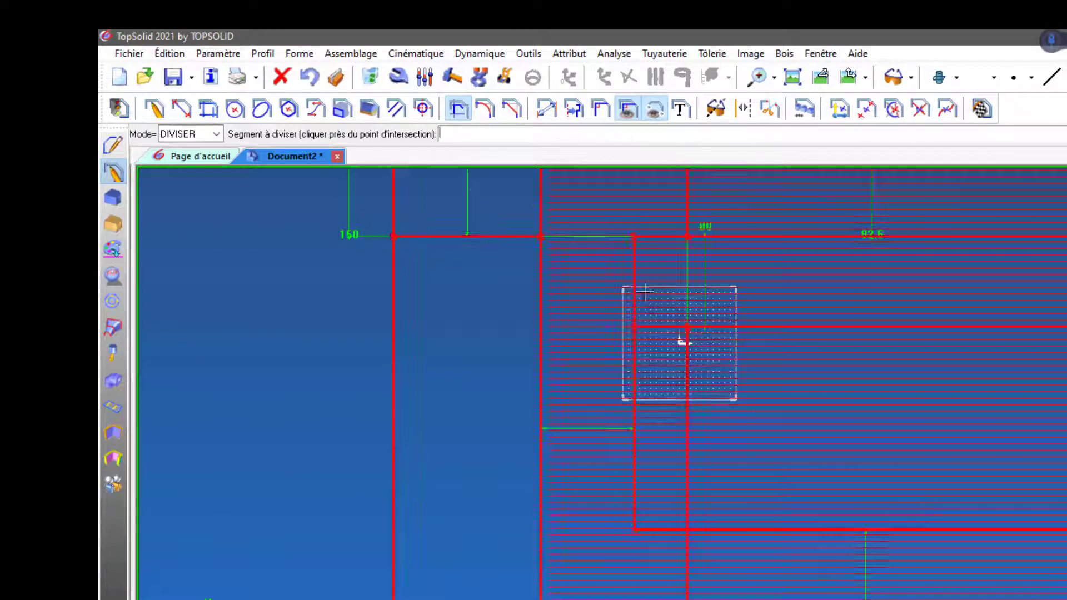
pyautogui.scroll(-1, 860, 510)
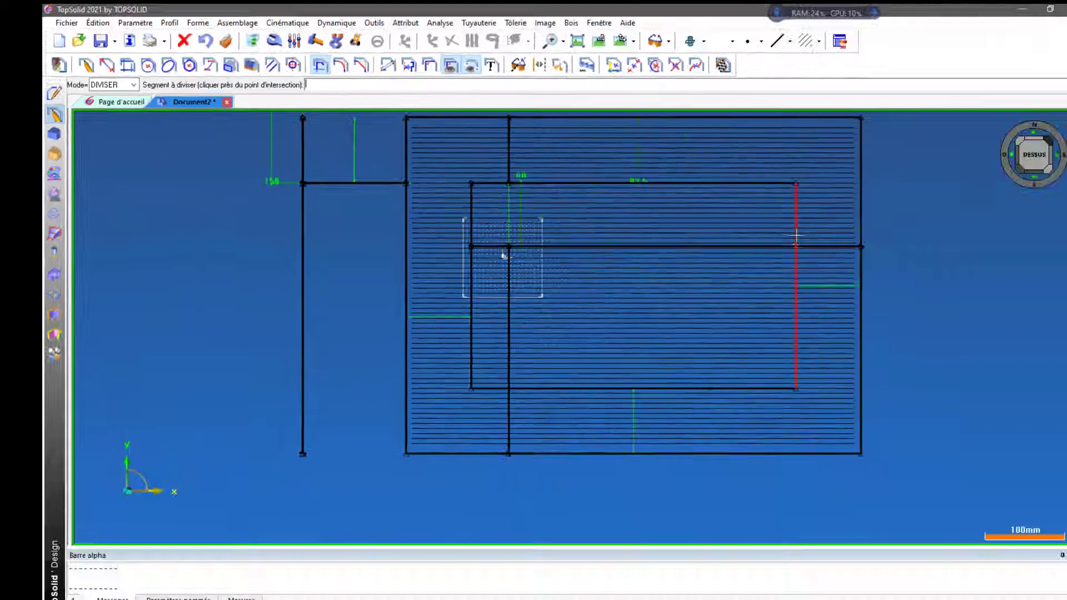
pyautogui.scroll(3, 1044, 329)
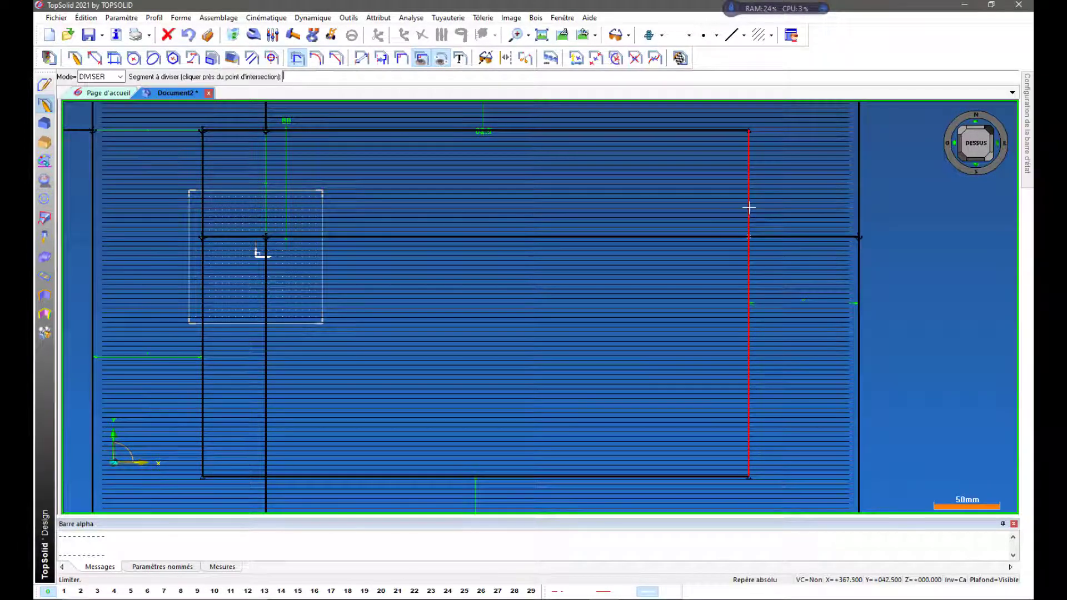
pyautogui.click(750, 249)
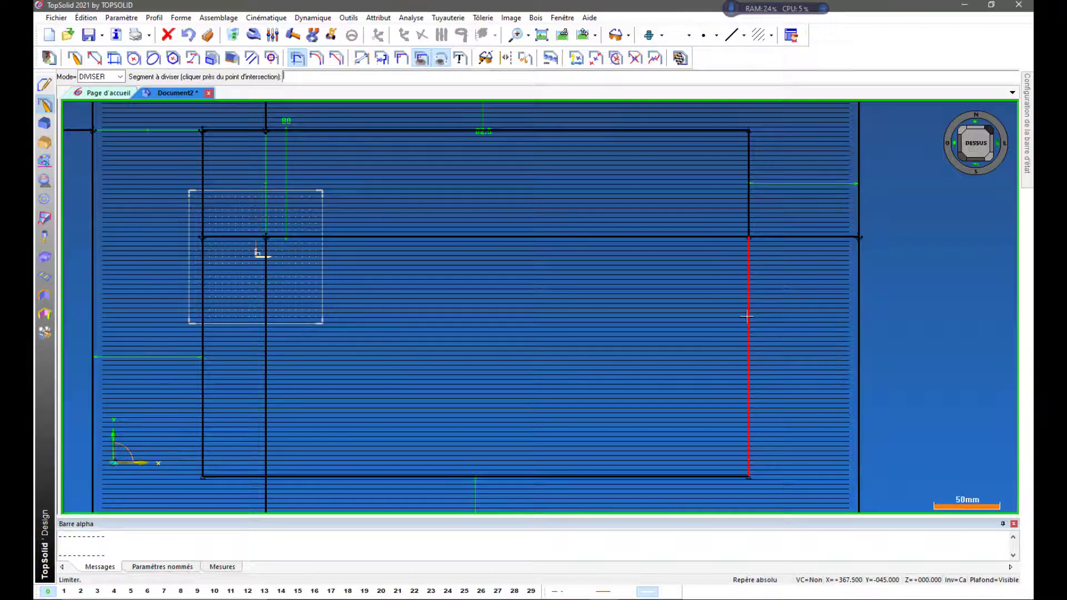
pyautogui.click(746, 190)
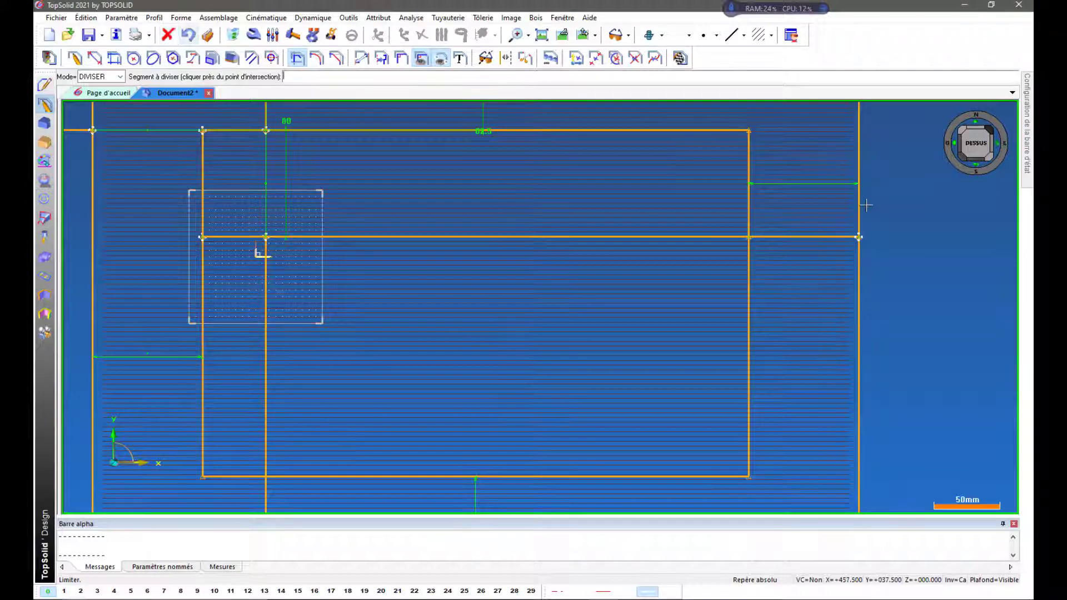
pyautogui.press('Escape')
# Step: Delete the entire set of rectangles, parallel segments and dimensions with Détruire
pyautogui.scroll(-3, 702, 240)
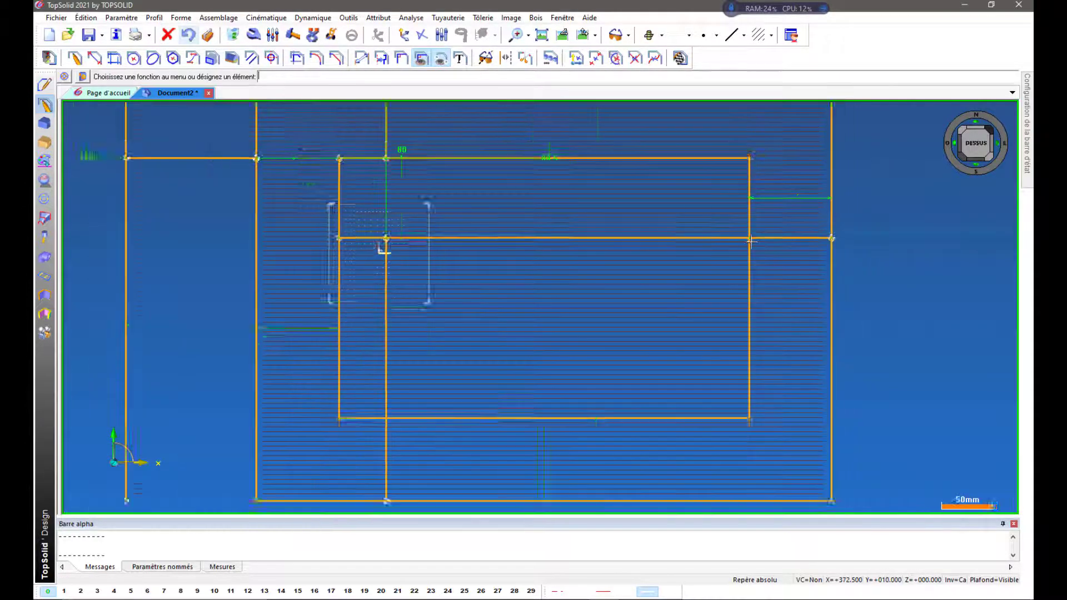
pyautogui.scroll(-3, 342, 309)
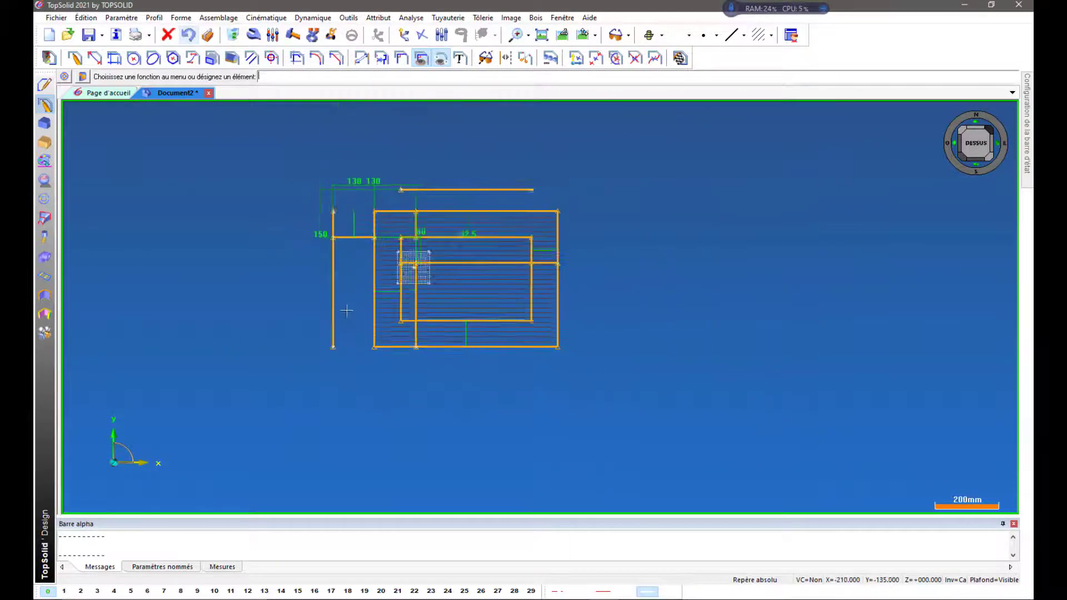
pyautogui.click(234, 34)
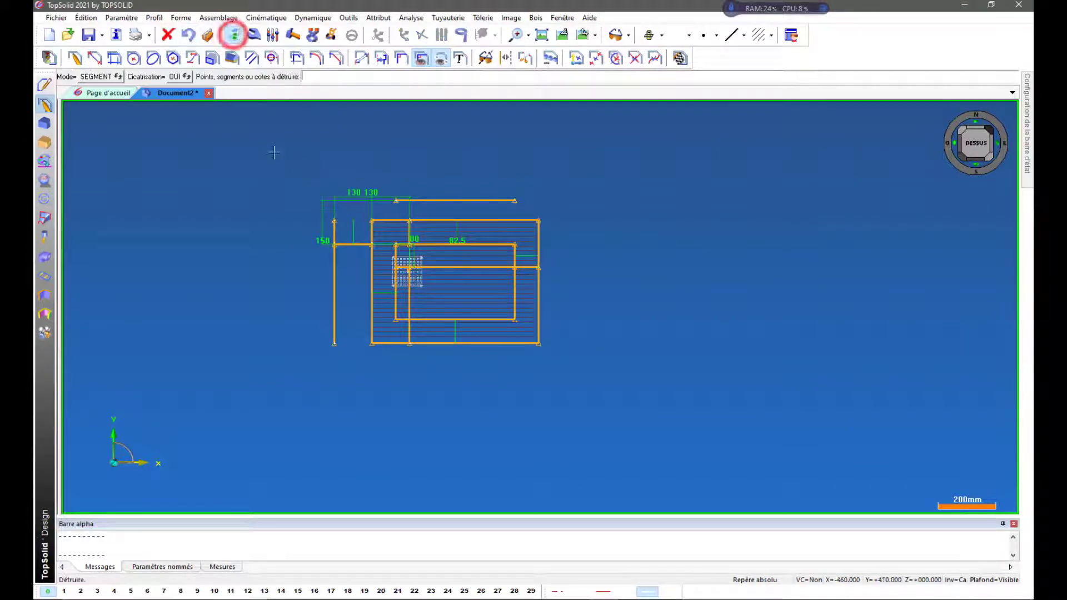
pyautogui.click(287, 161)
pyautogui.click(597, 408)
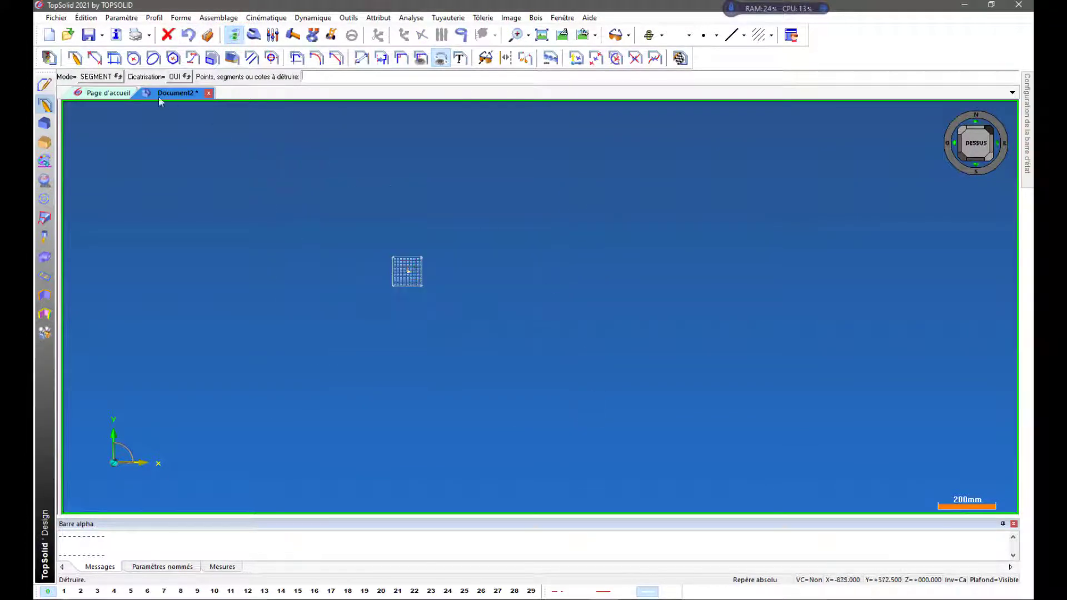
# Step: Draw two separate circles side by side to the right of the origin, about 340 mm and 385 mm in diameter
pyautogui.click(134, 57)
pyautogui.click(515, 276)
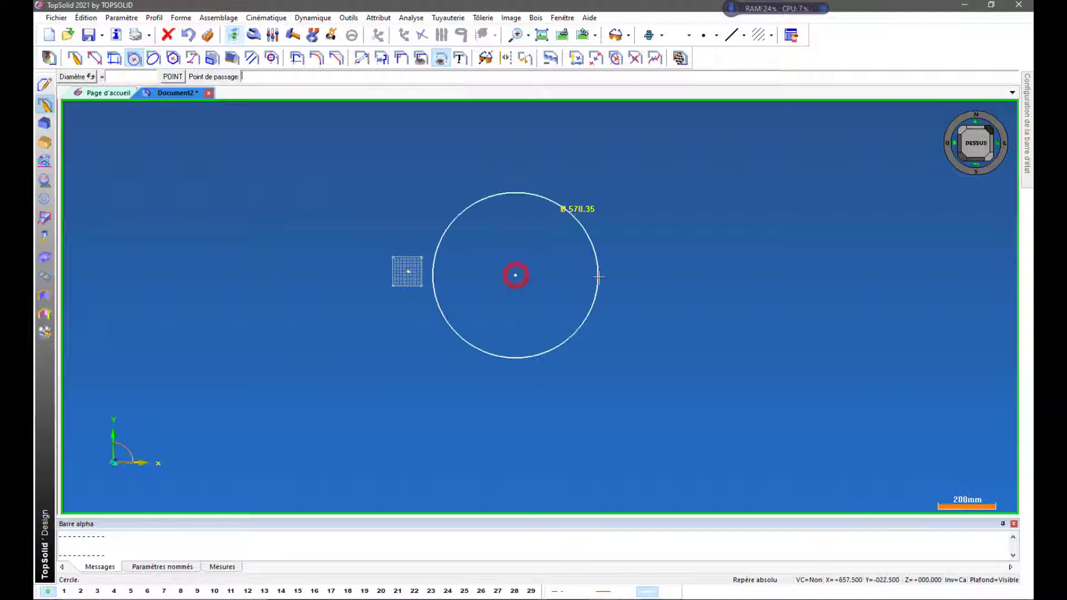
pyautogui.click(564, 272)
pyautogui.click(709, 290)
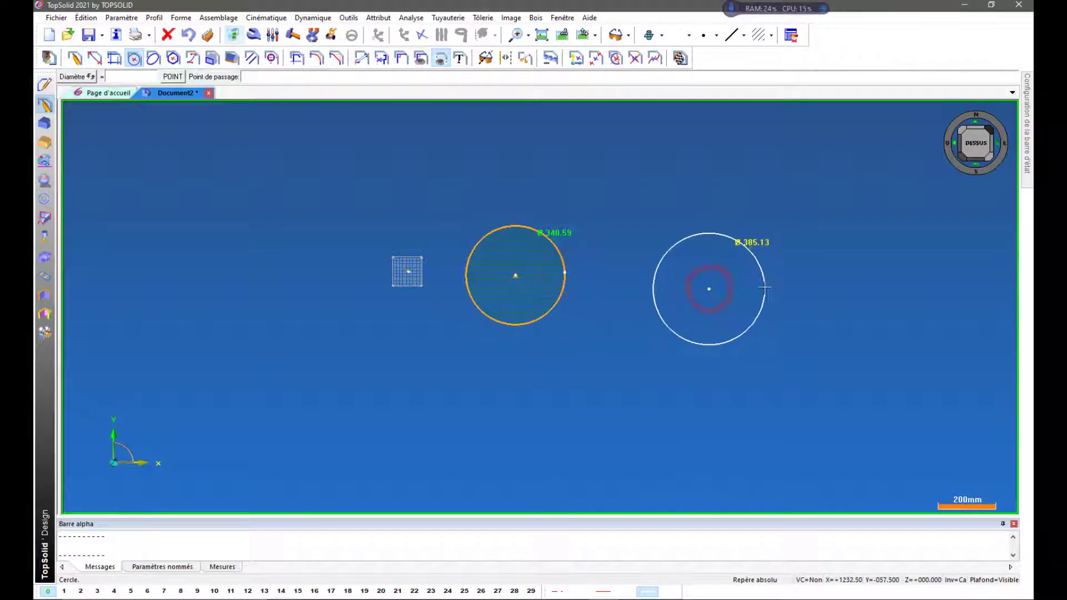
pyautogui.click(765, 287)
pyautogui.click(196, 78)
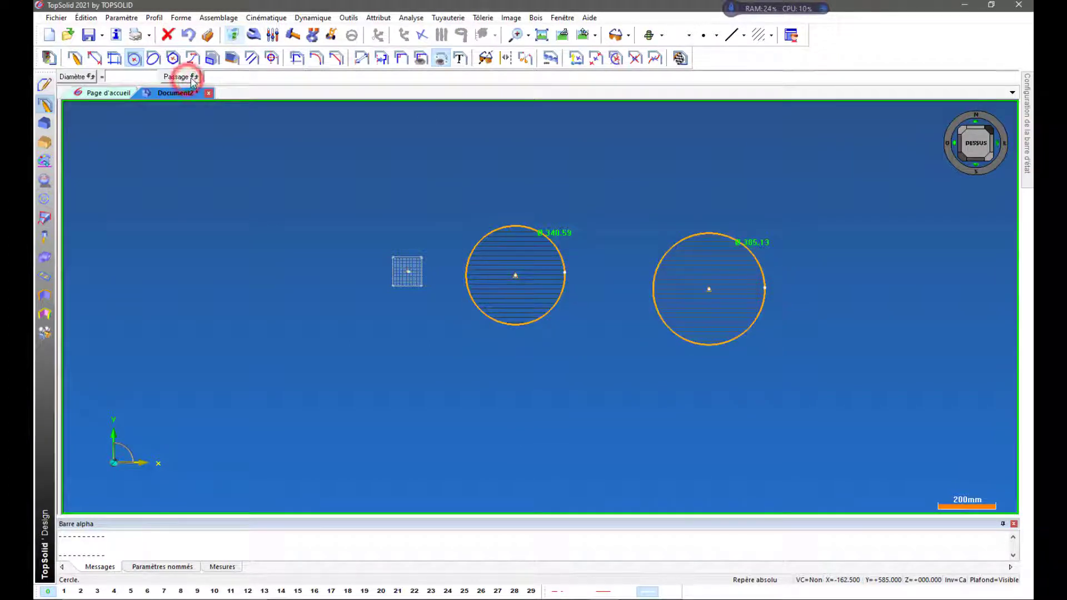
pyautogui.click(516, 226)
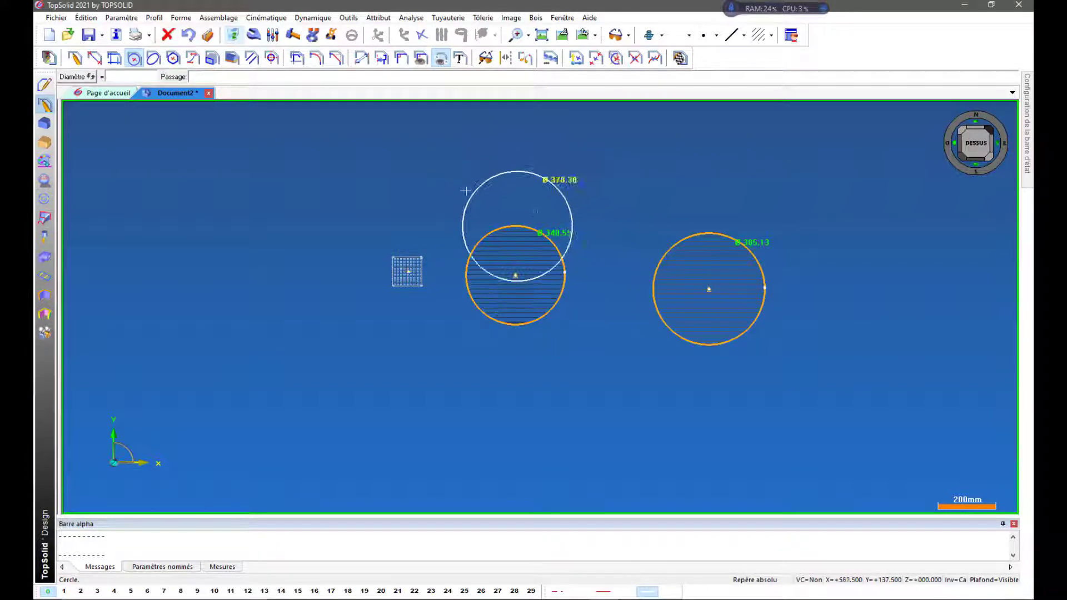
pyautogui.click(190, 35)
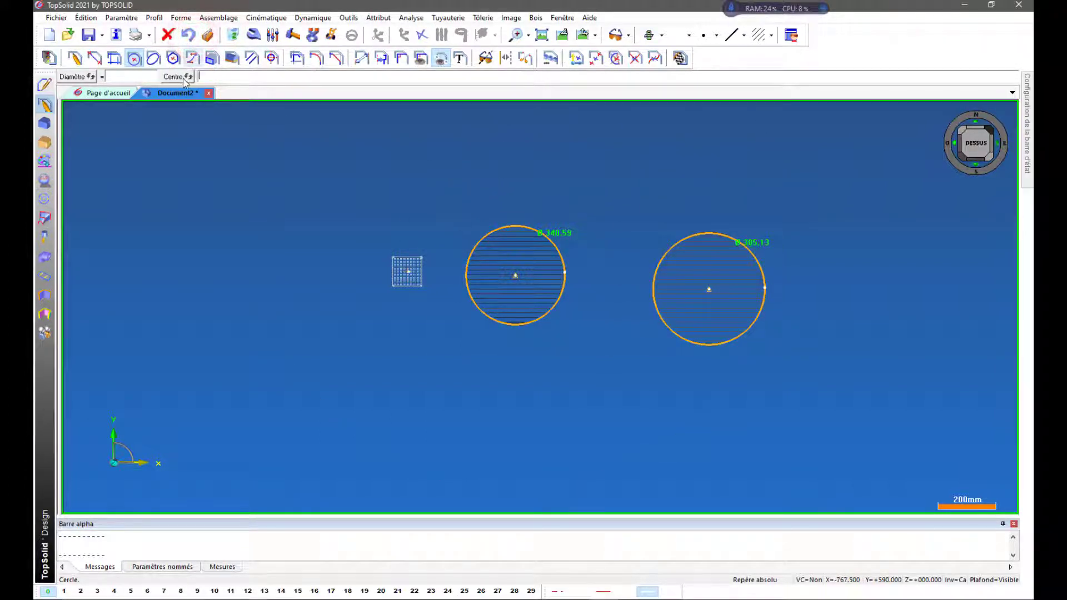
# Step: In Passage mode, draw upper and lower arcs tangent to both circles, each through a point between them and bowed inward
pyautogui.click(179, 77)
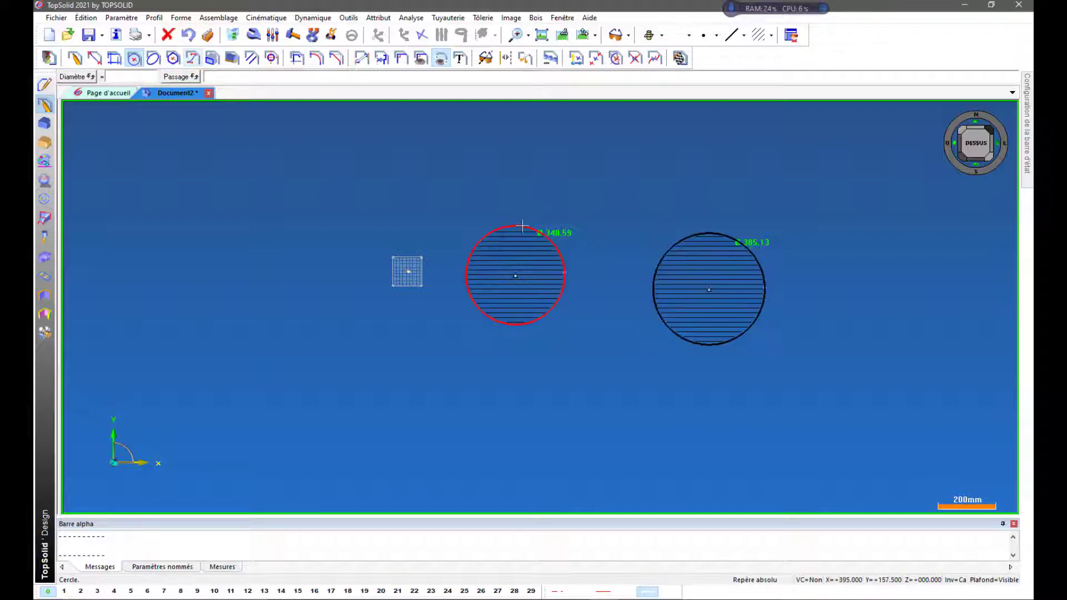
pyautogui.click(605, 246)
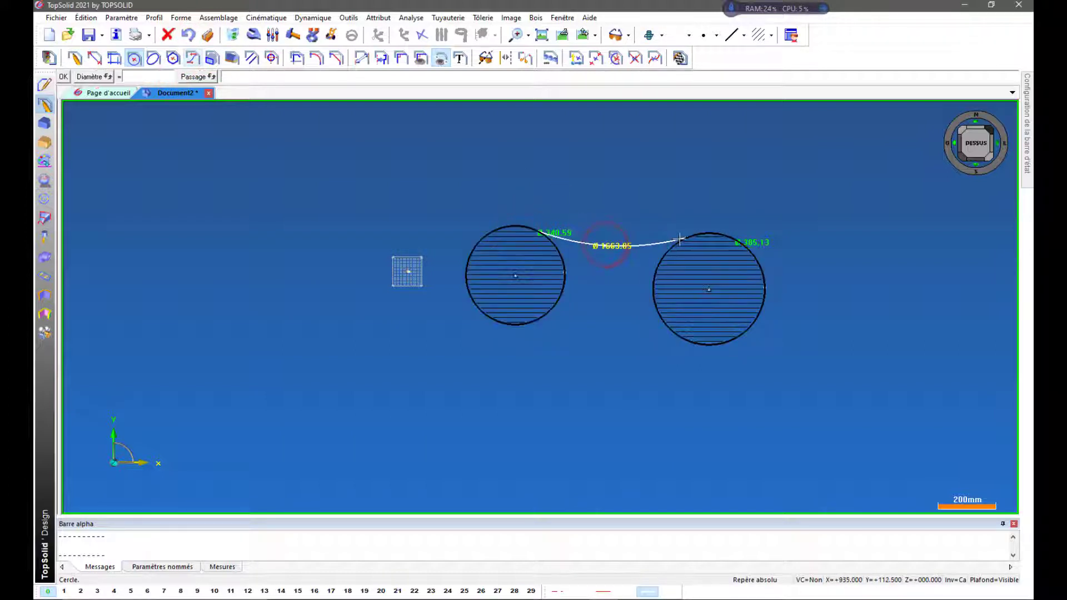
pyautogui.click(681, 239)
pyautogui.click(686, 340)
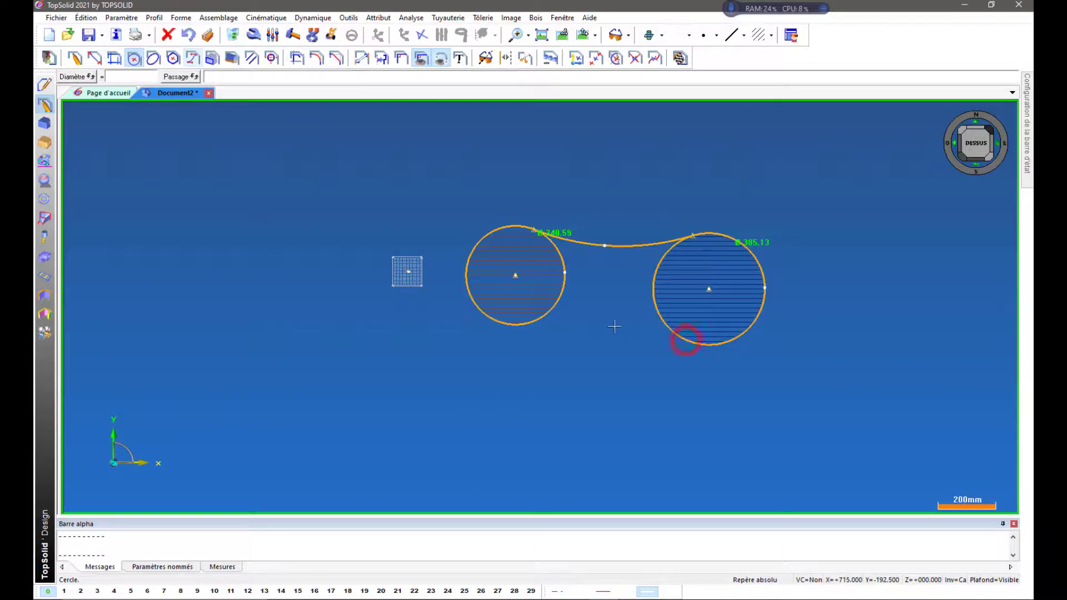
pyautogui.click(615, 327)
pyautogui.click(533, 322)
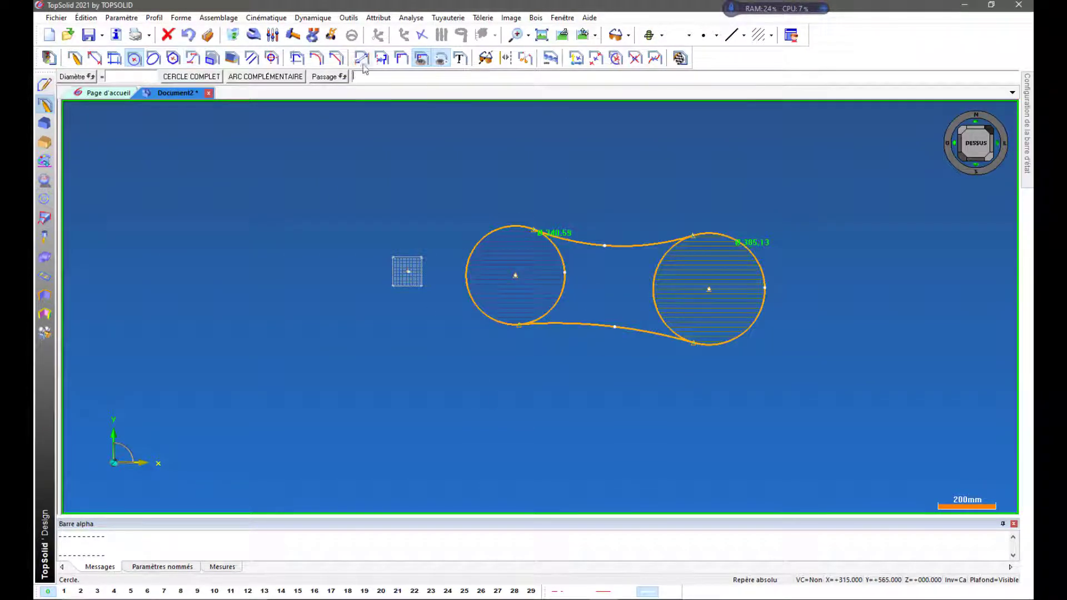
# Step: Using Limiter in LIMITER mode, trim away the inner arcs of both circles between the tangent arcs to leave one closed profile
pyautogui.click(297, 58)
pyautogui.click(93, 77)
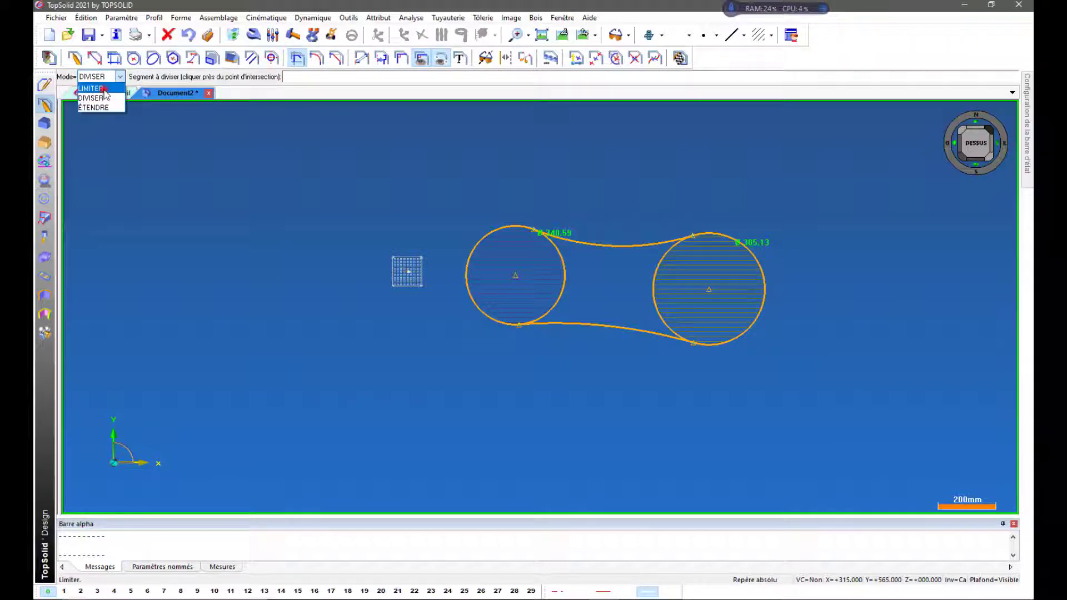
pyautogui.click(91, 88)
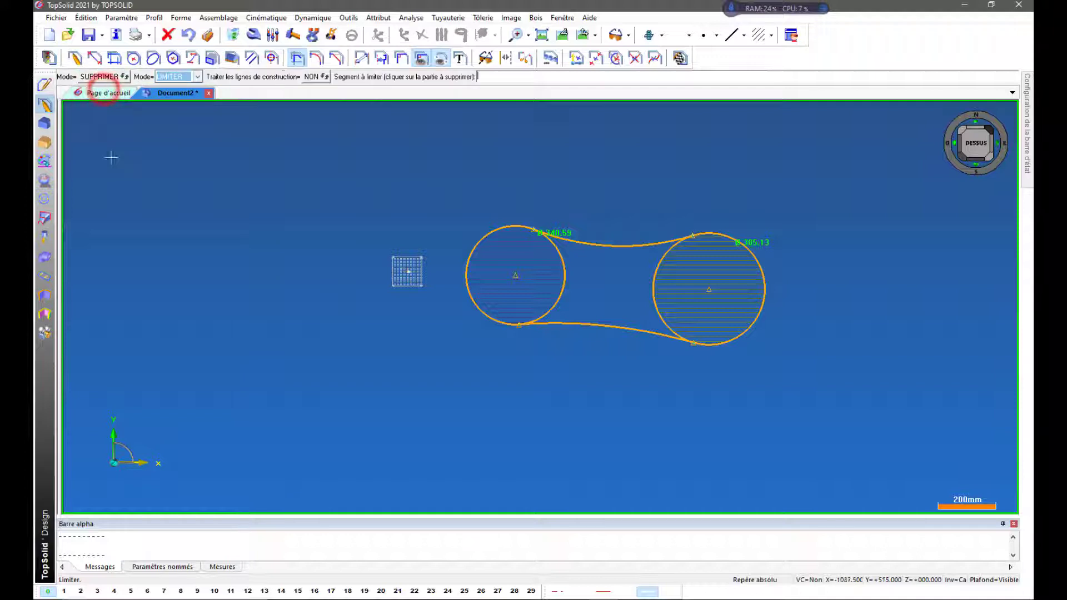
pyautogui.click(563, 289)
pyautogui.click(656, 295)
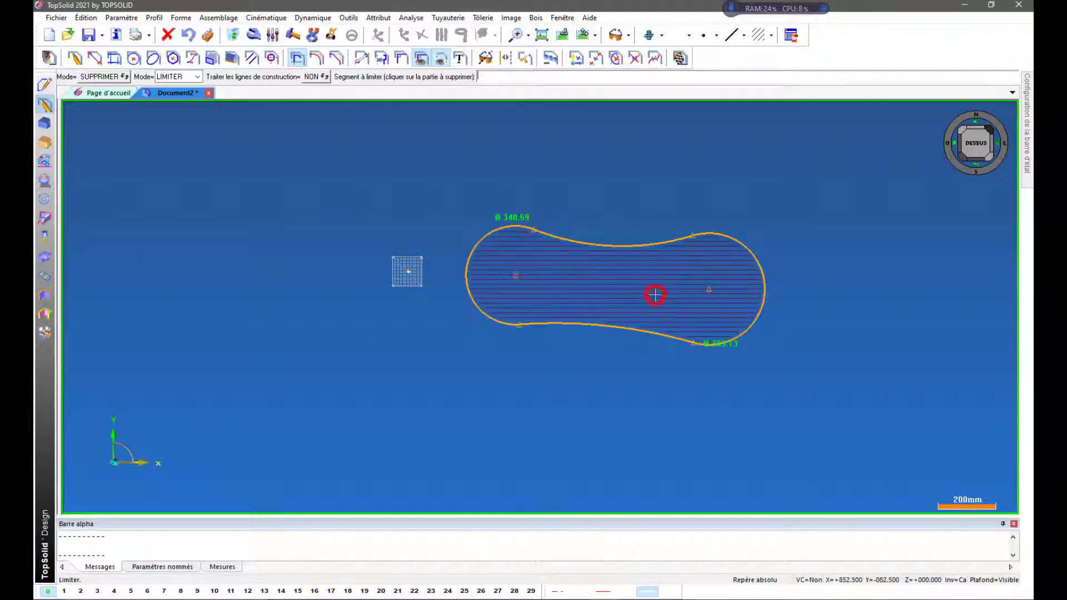
pyautogui.scroll(1, 717, 471)
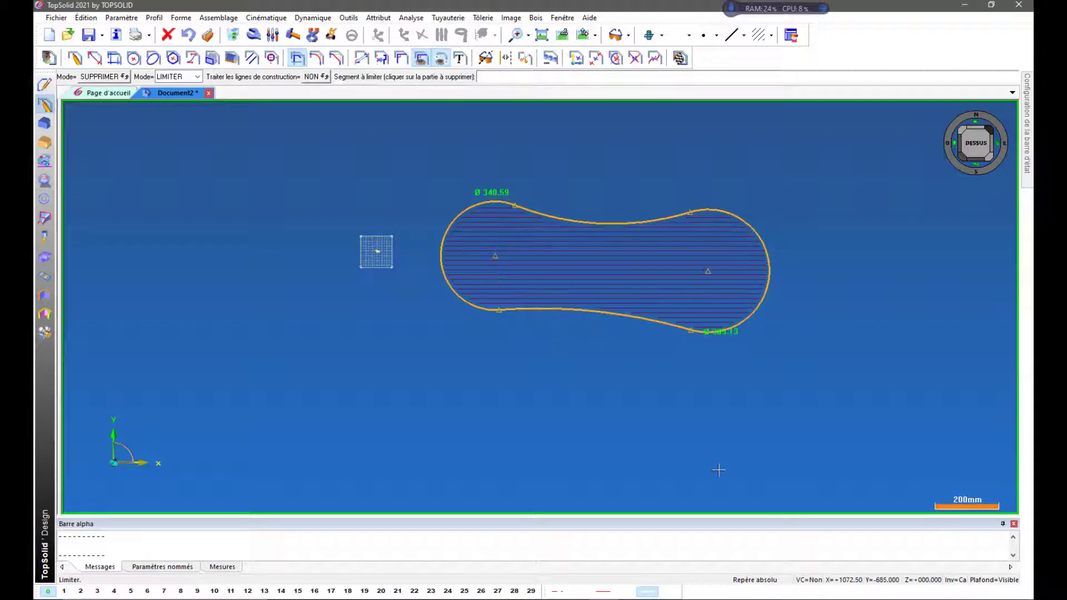
pyautogui.scroll(-3, 659, 448)
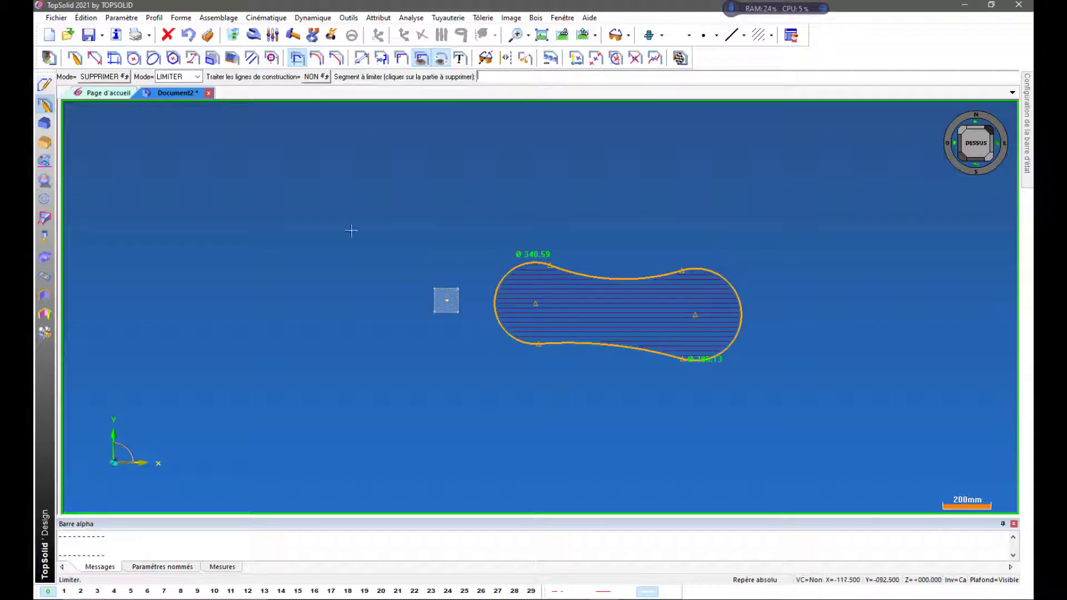
# Step: Delete the whole closed profile with Détruire and draw a large rectangular contour enclosing the origin
pyautogui.click(234, 35)
pyautogui.moveTo(471, 187); pyautogui.dragTo(775, 405)
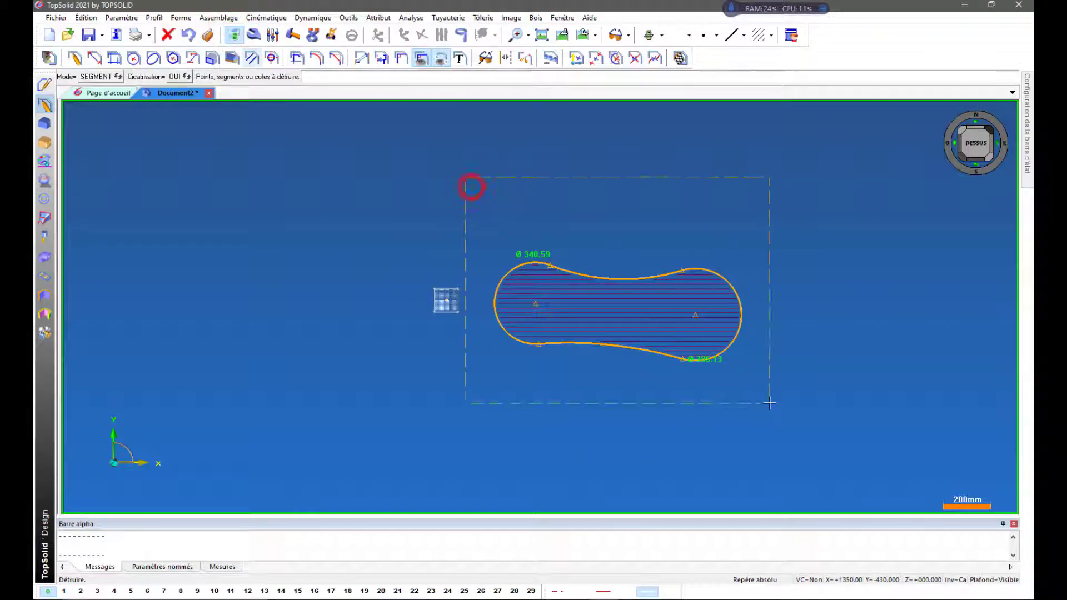
pyautogui.click(75, 58)
pyautogui.click(314, 220)
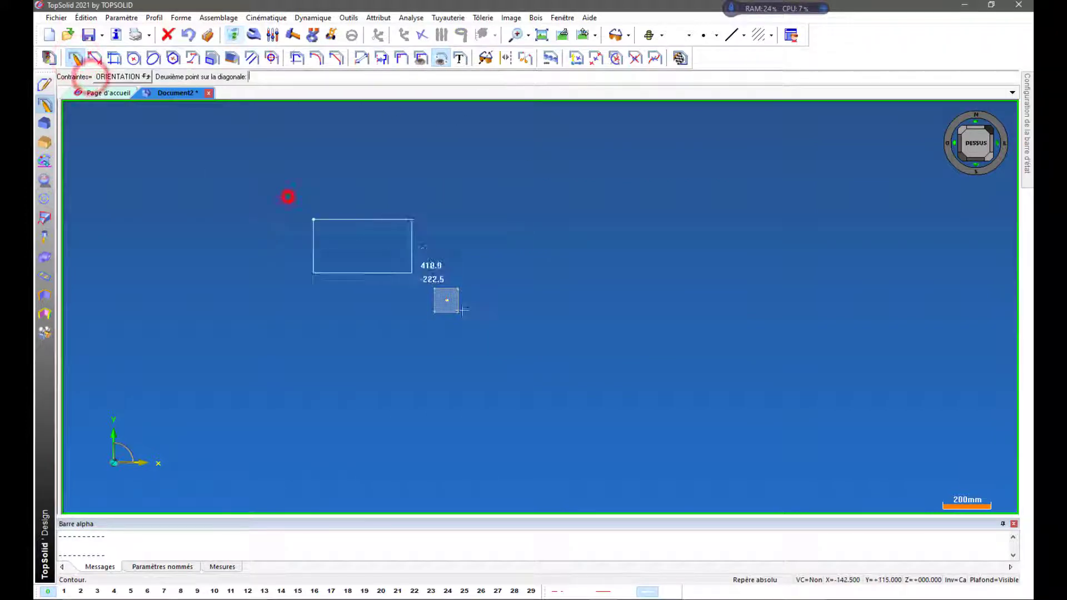
pyautogui.click(707, 406)
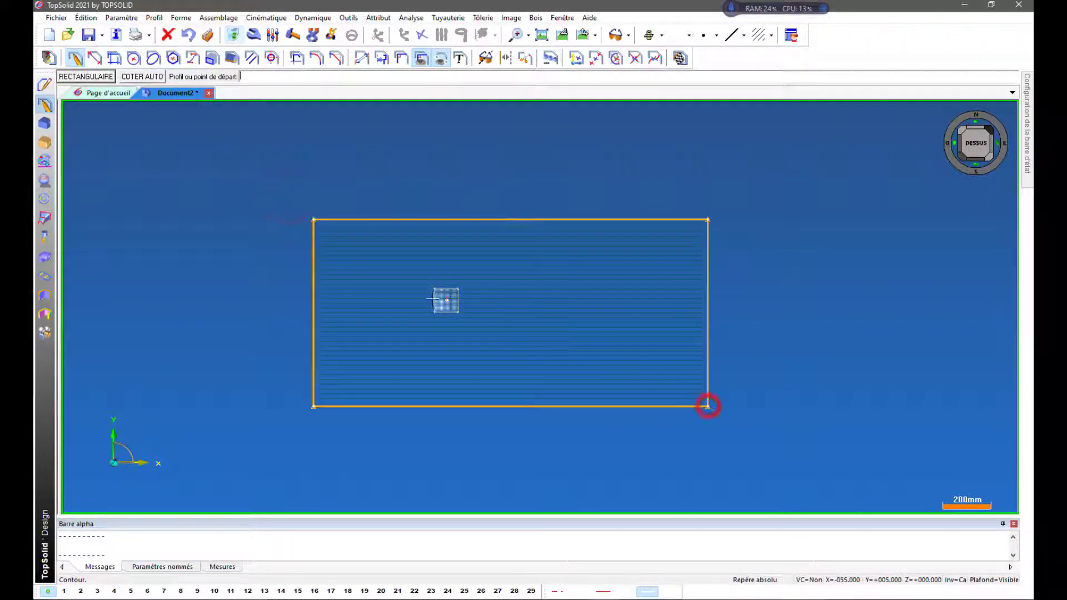
# Step: With Congé in LOCAL mode, set the radius to 25 mm and select the rectangle's upper-left corner for a fillet
pyautogui.click(318, 58)
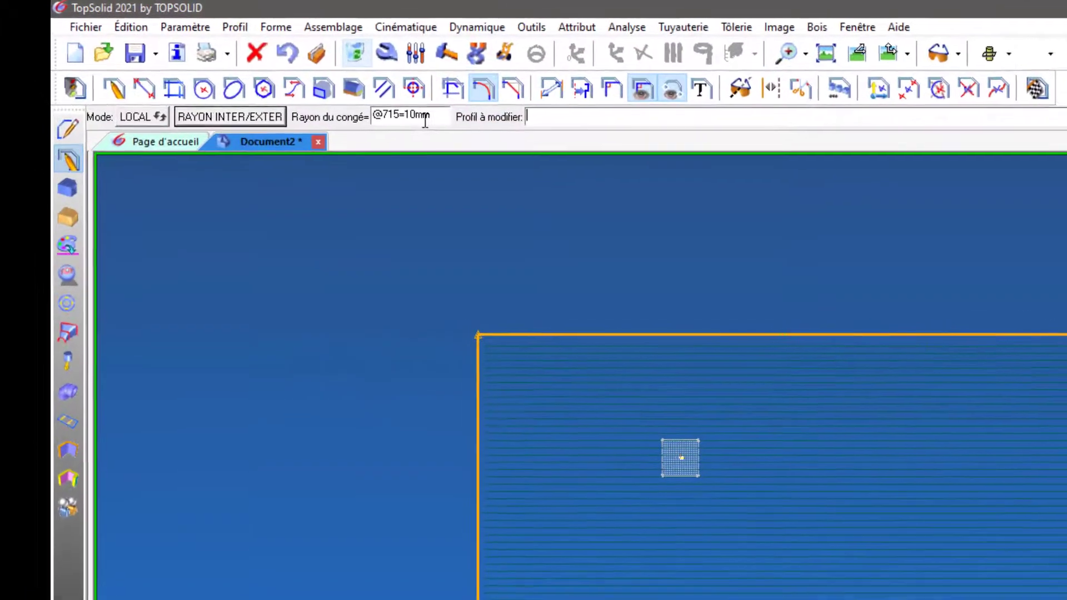
pyautogui.doubleClick(433, 118)
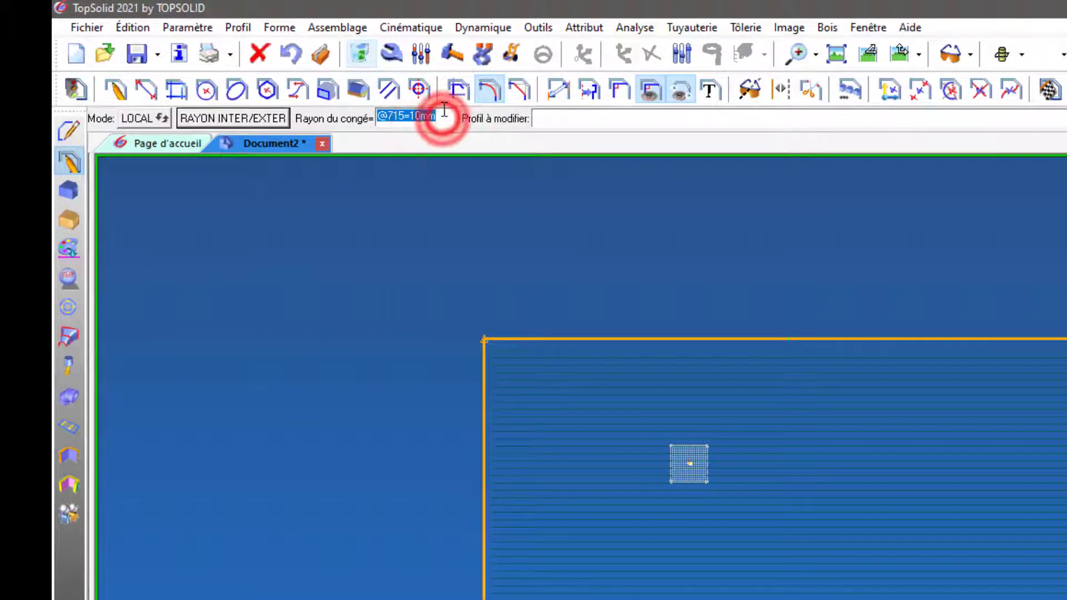
pyautogui.write('2')
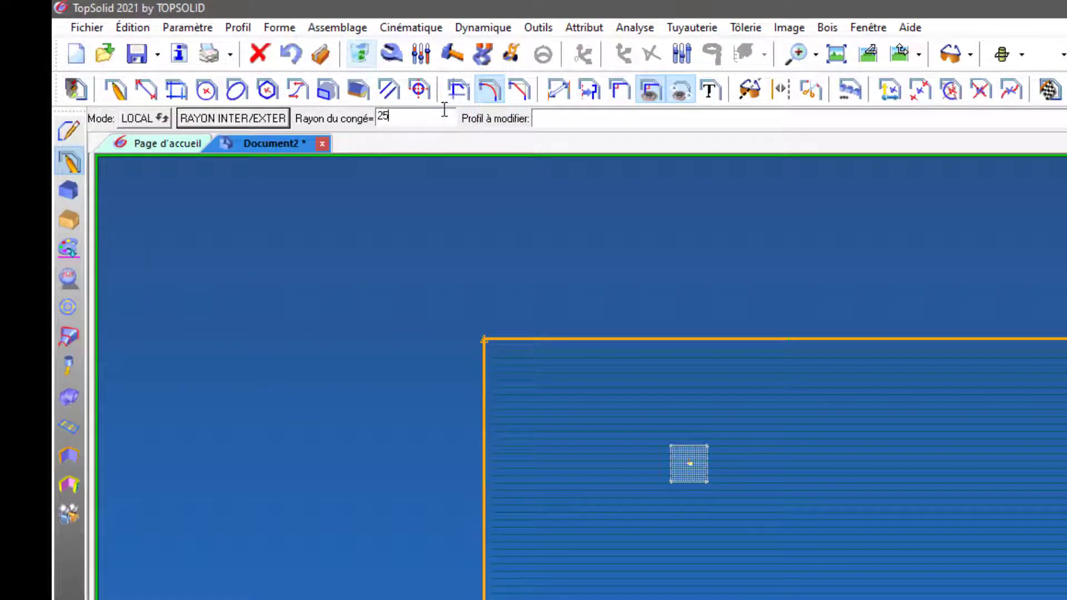
pyautogui.write('5')
pyautogui.press('Return')
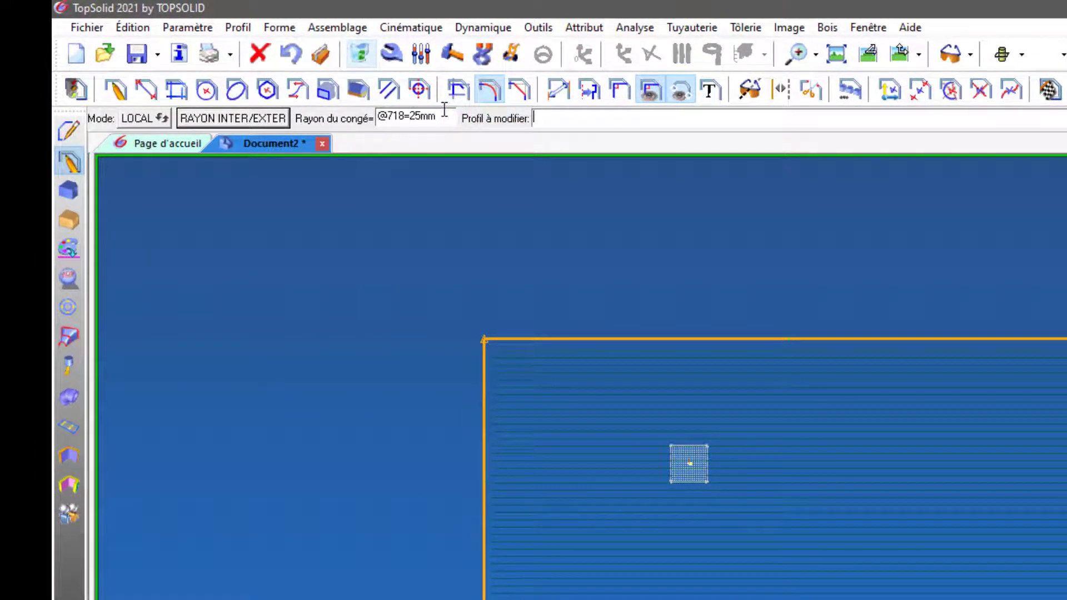
pyautogui.click(510, 340)
pyautogui.scroll(5, 467, 354)
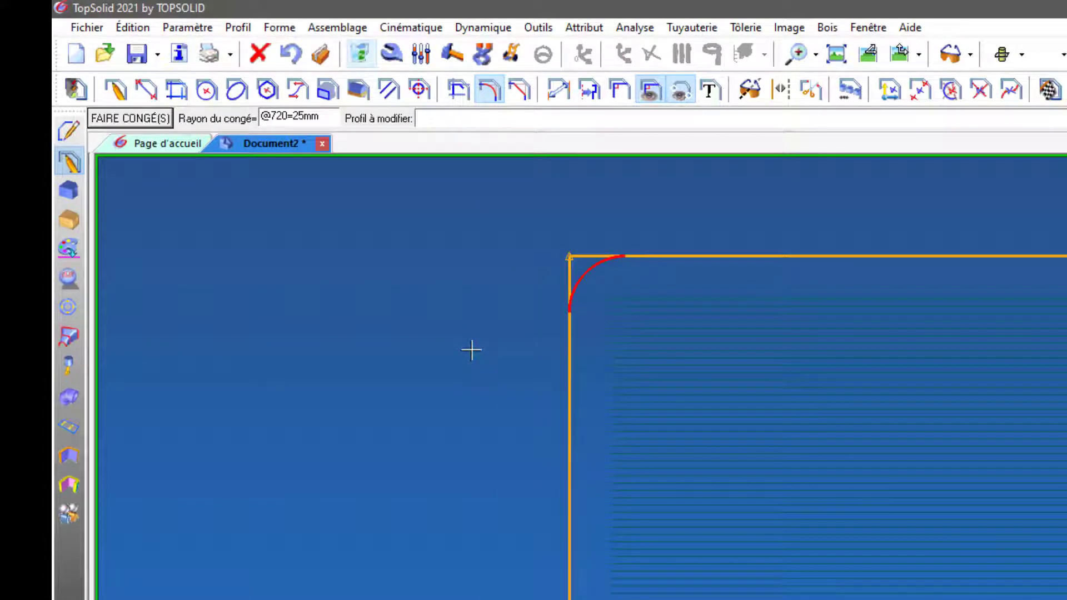
pyautogui.scroll(-4, 471, 350)
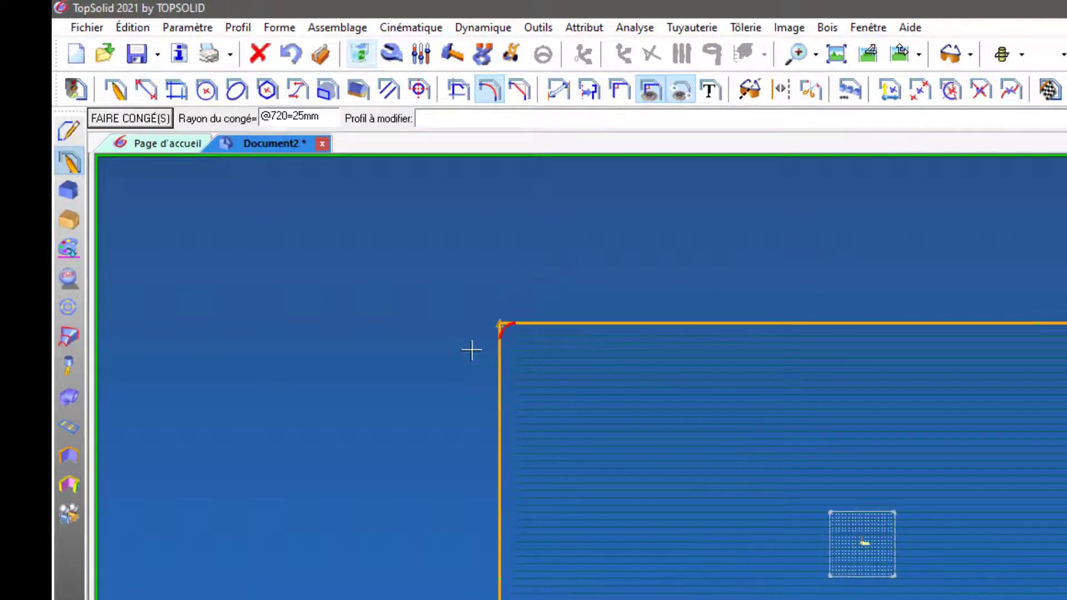
# Step: Set the fillet radius to 100 mm, select the rectangle's lower-left corner, and generate both fillets
pyautogui.click(328, 121)
pyautogui.write('100')
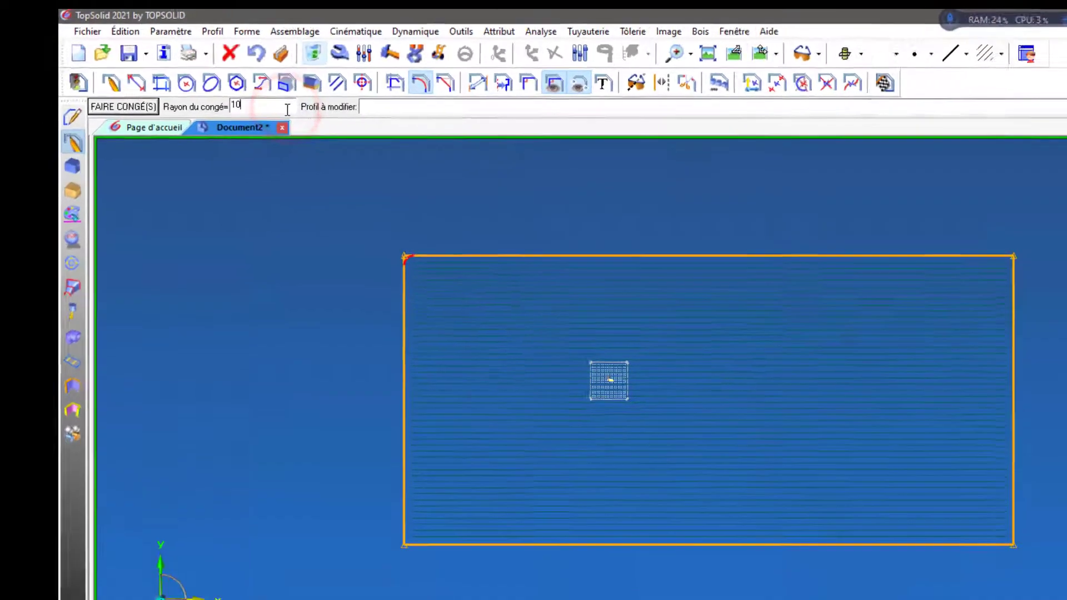
pyautogui.press('Return')
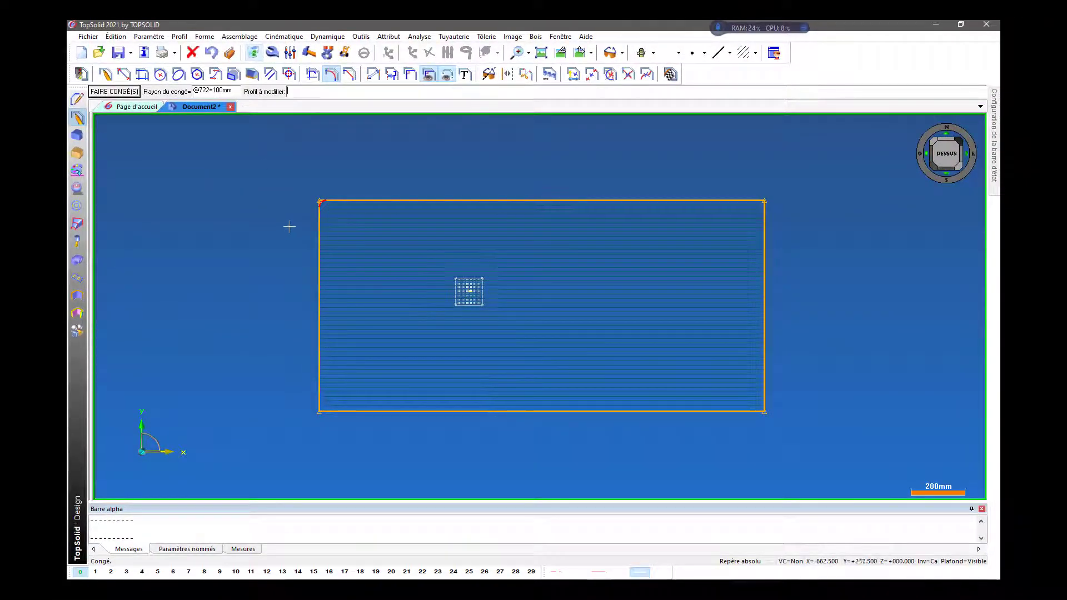
pyautogui.scroll(5, 289, 227)
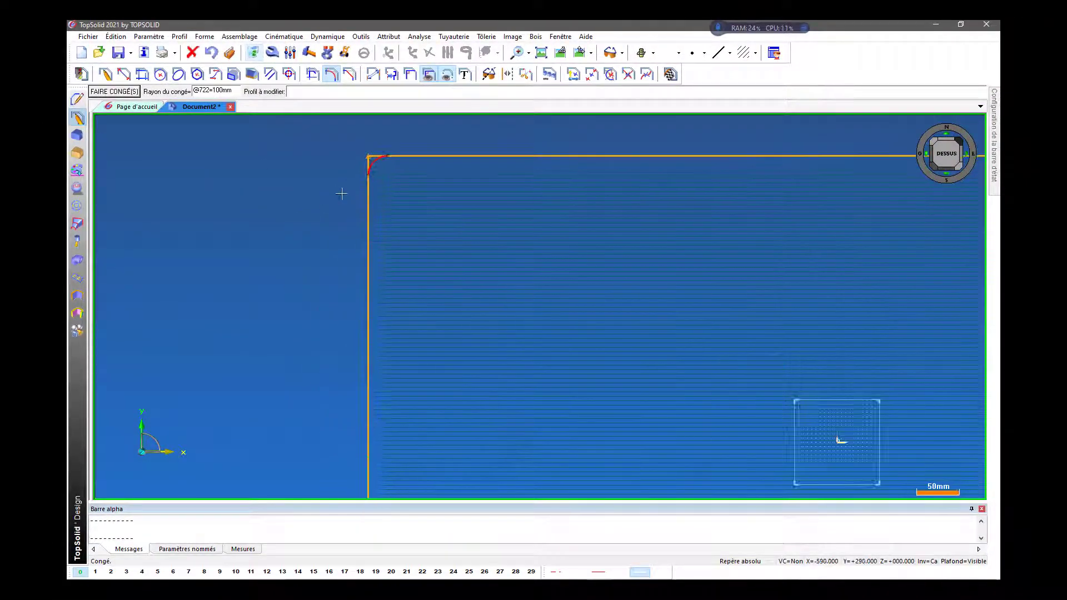
pyautogui.scroll(-8, 376, 240)
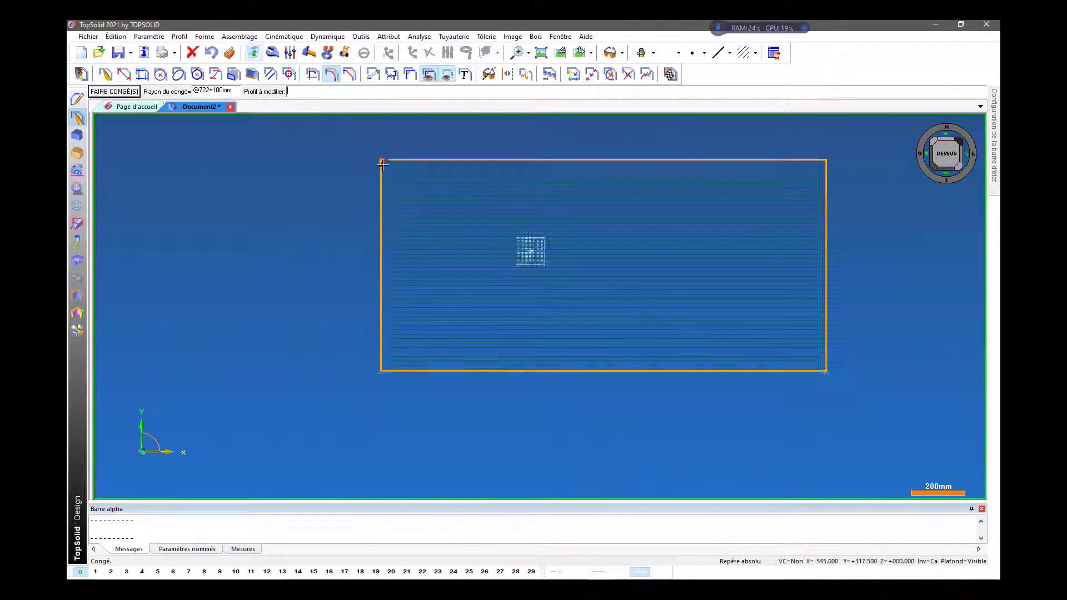
pyautogui.click(382, 259)
pyautogui.scroll(3, 398, 310)
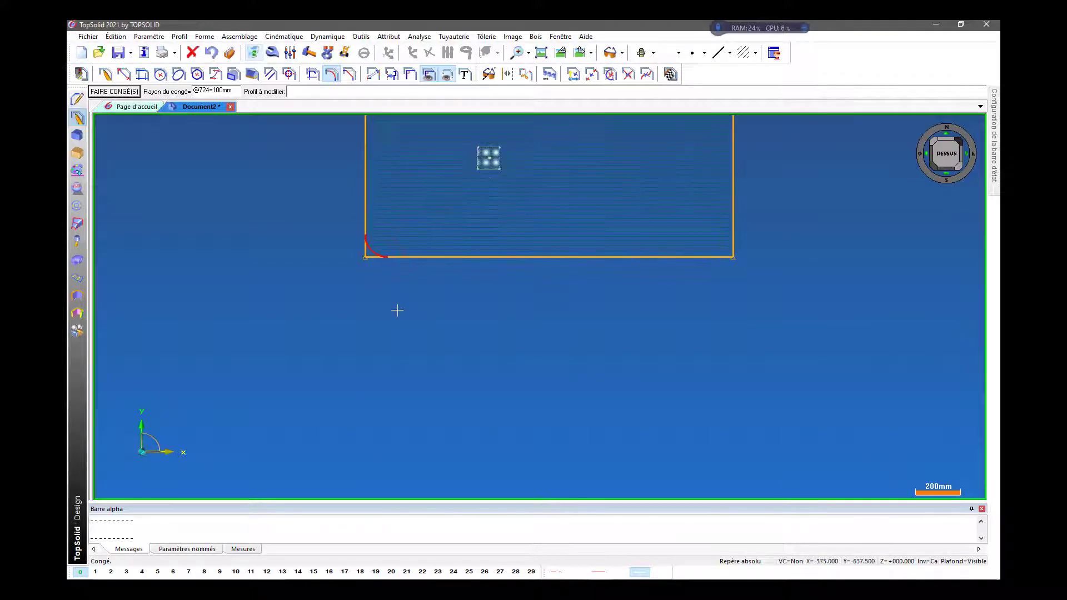
pyautogui.scroll(-4, 367, 322)
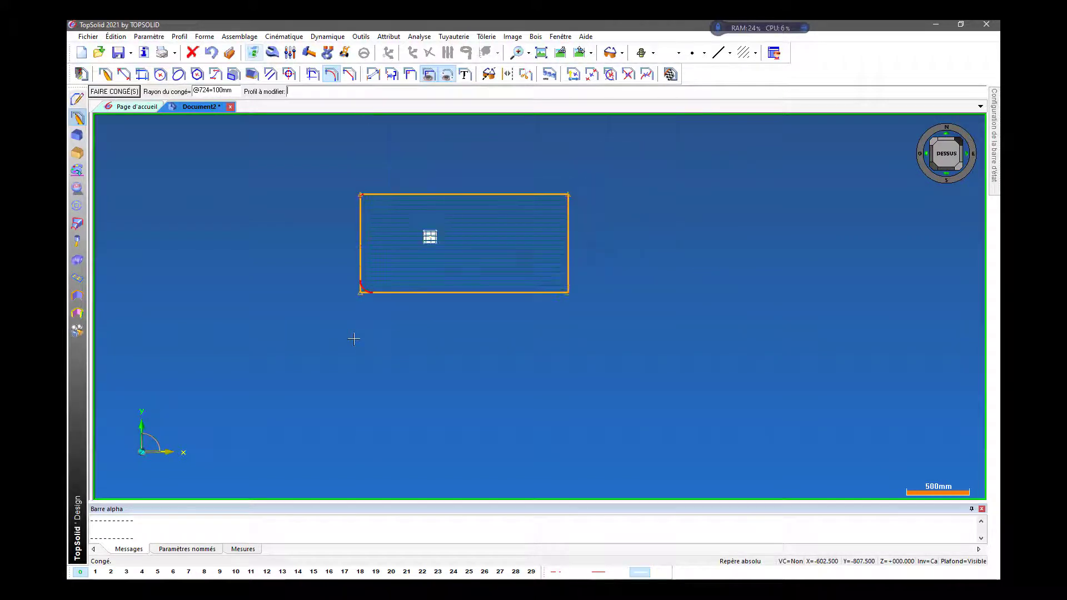
pyautogui.click(108, 92)
pyautogui.scroll(5, 359, 300)
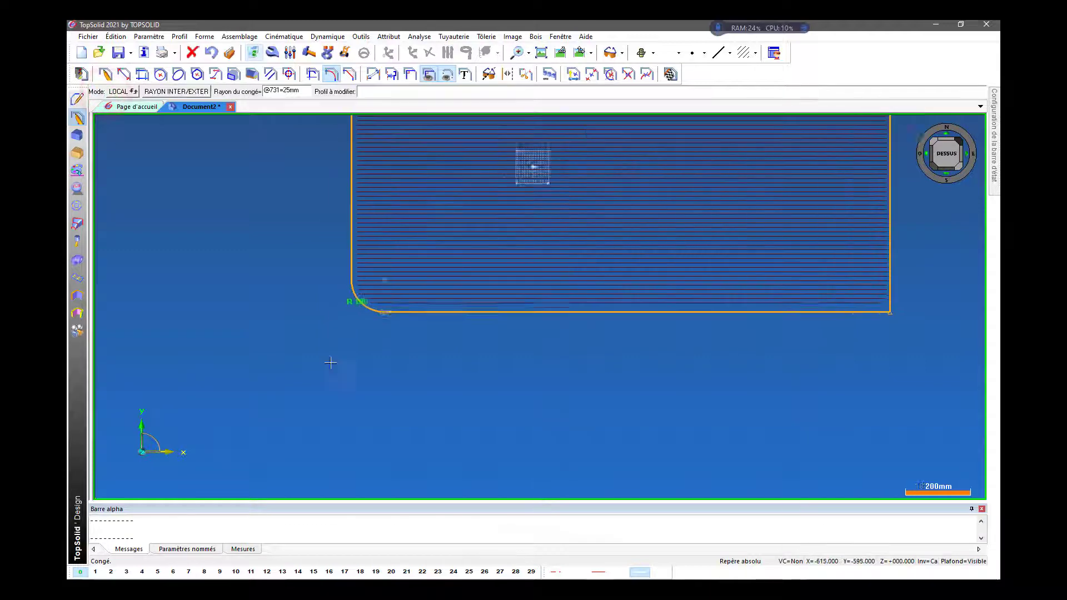
pyautogui.scroll(1, 361, 328)
pyautogui.scroll(2, 444, 290)
pyautogui.scroll(-5, 421, 395)
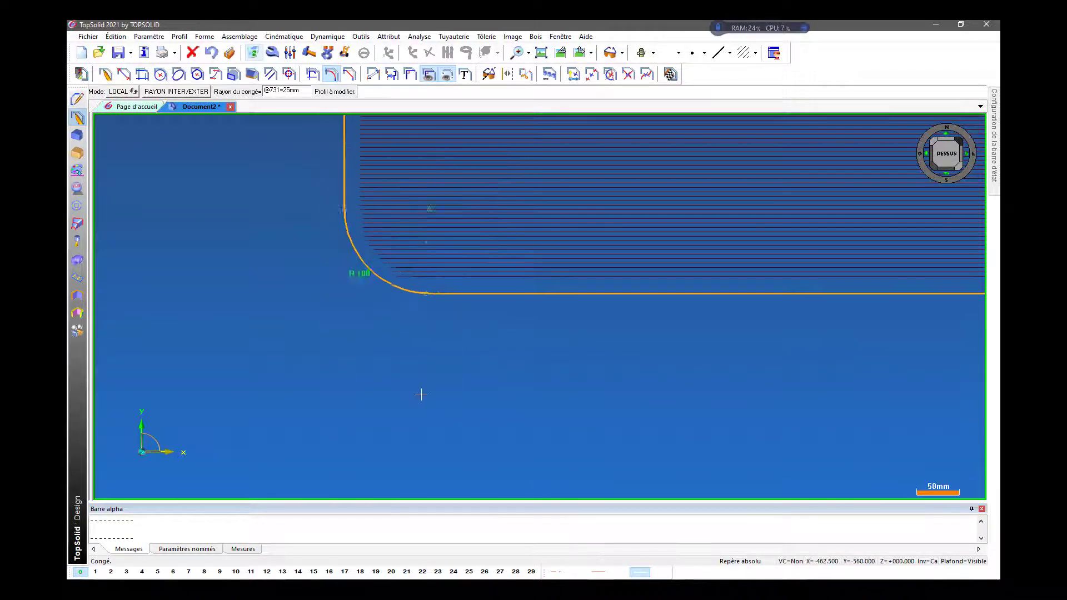
pyautogui.scroll(-3, 422, 394)
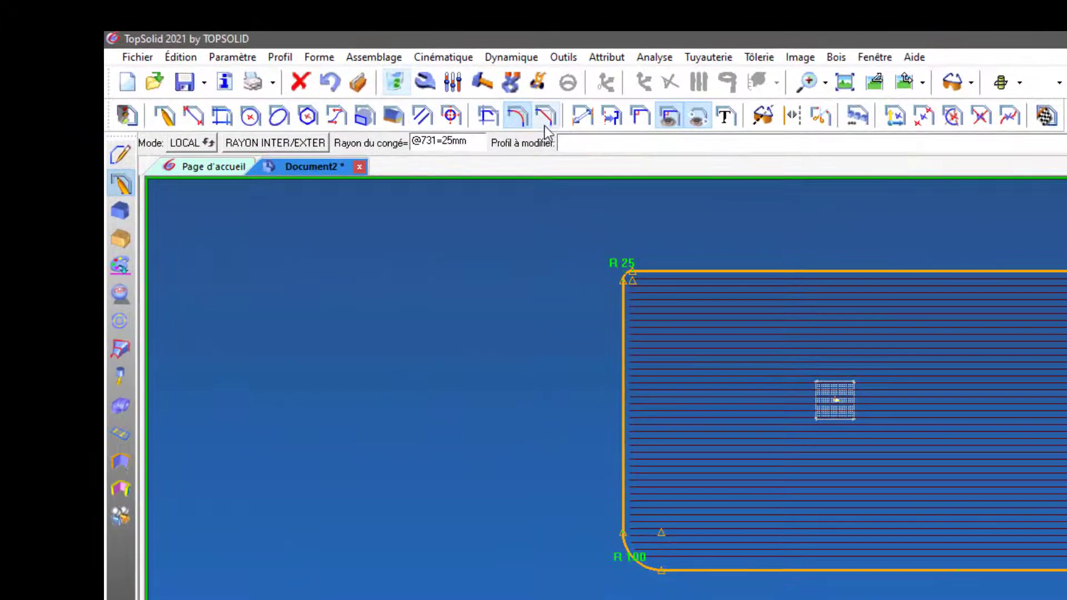
# Step: Chamfer the rectangle's upper-right corner with a length of 100 mm and an angle of 45°
pyautogui.click(349, 80)
pyautogui.click(545, 120)
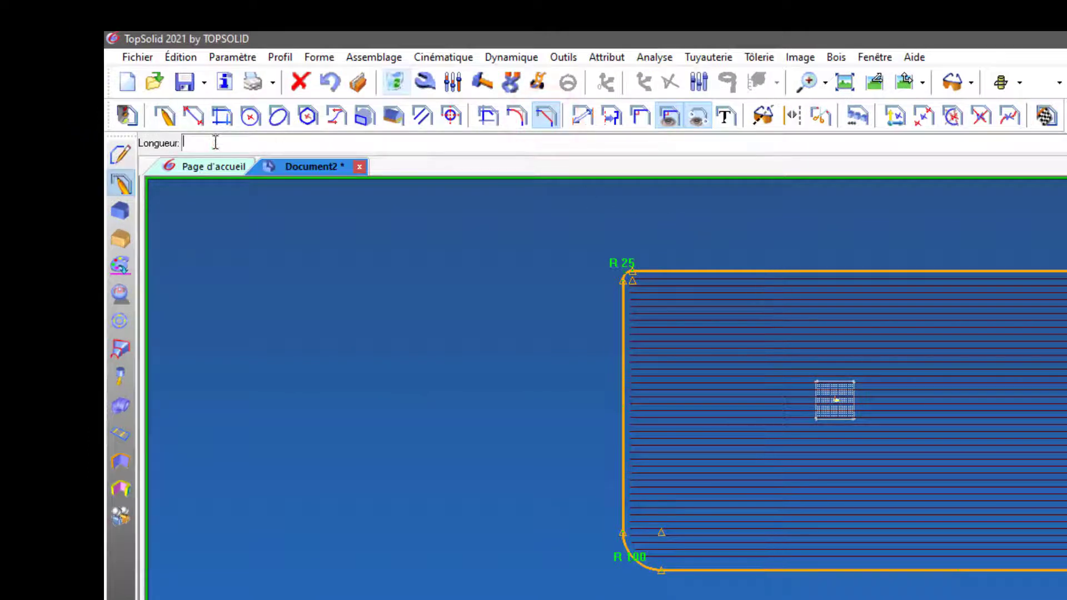
pyautogui.click(223, 145)
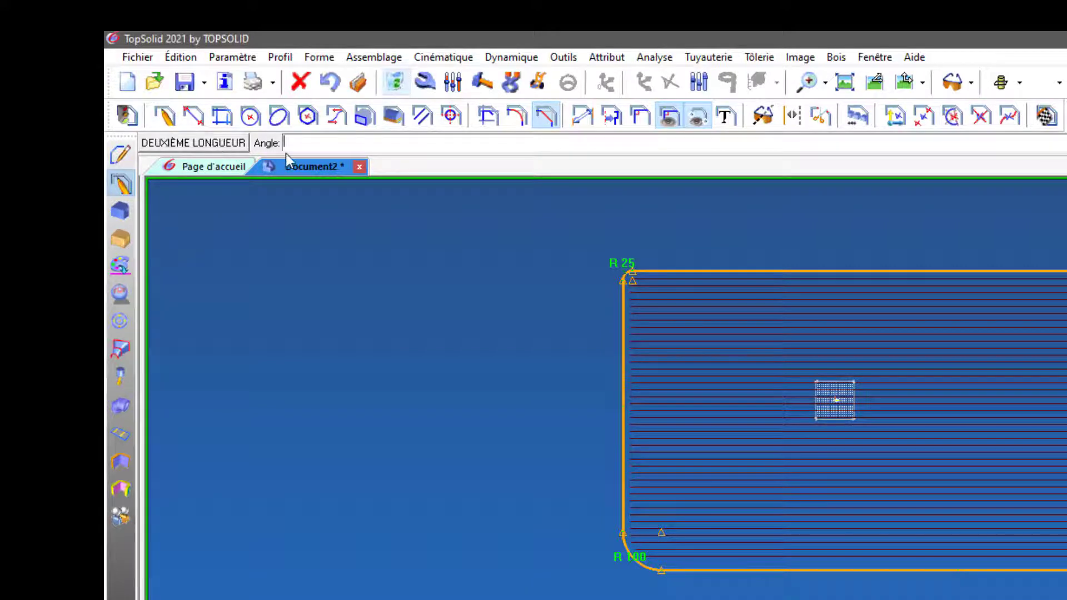
pyautogui.press('Return')
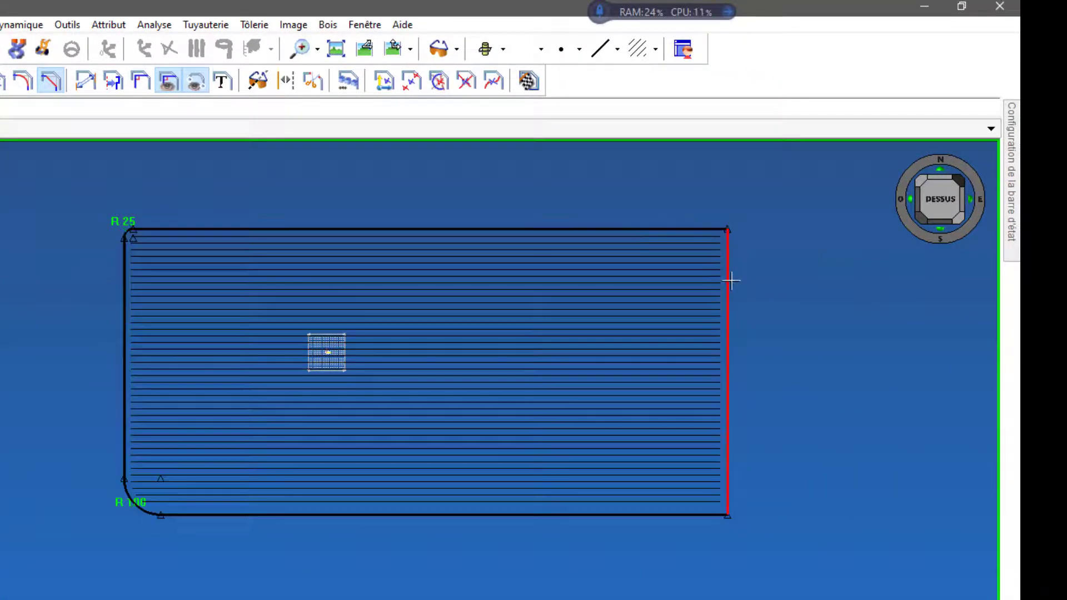
pyautogui.click(696, 228)
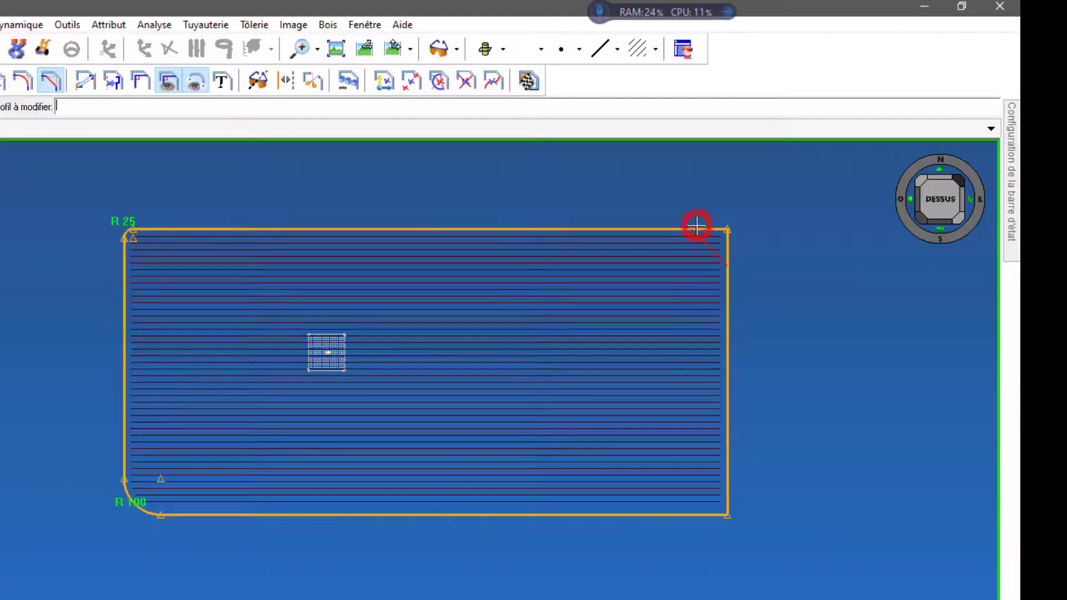
pyautogui.scroll(1, 738, 253)
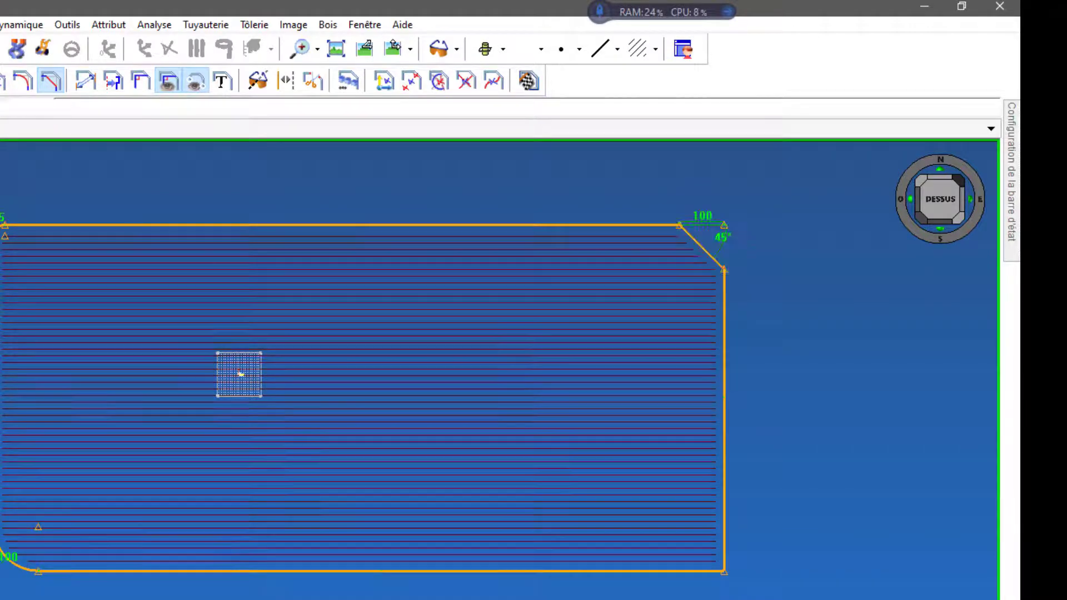
pyautogui.scroll(4, 687, 190)
pyautogui.scroll(1, 741, 243)
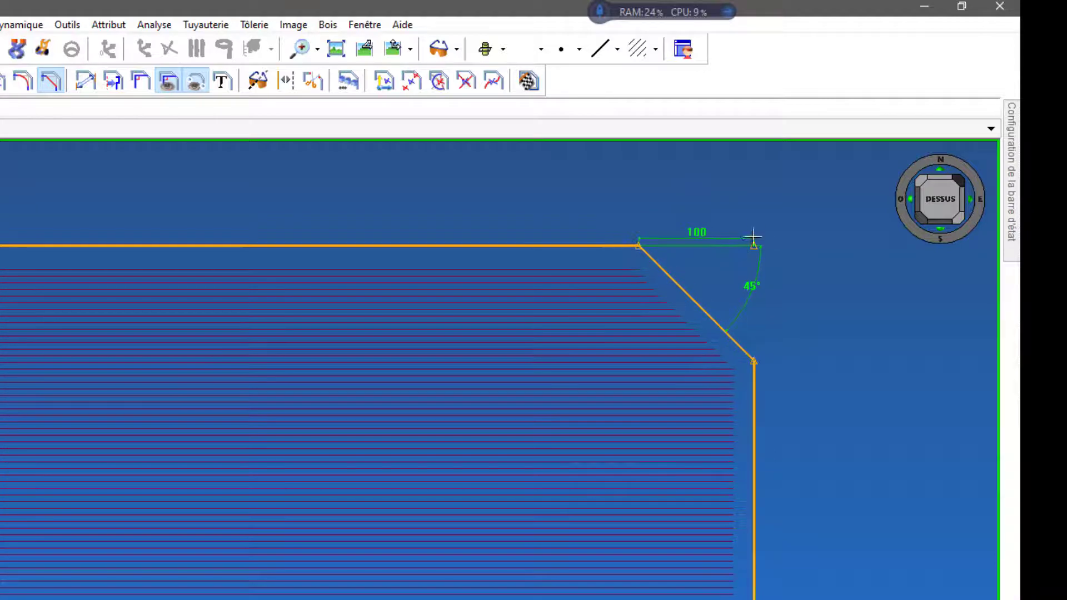
pyautogui.scroll(3, 806, 264)
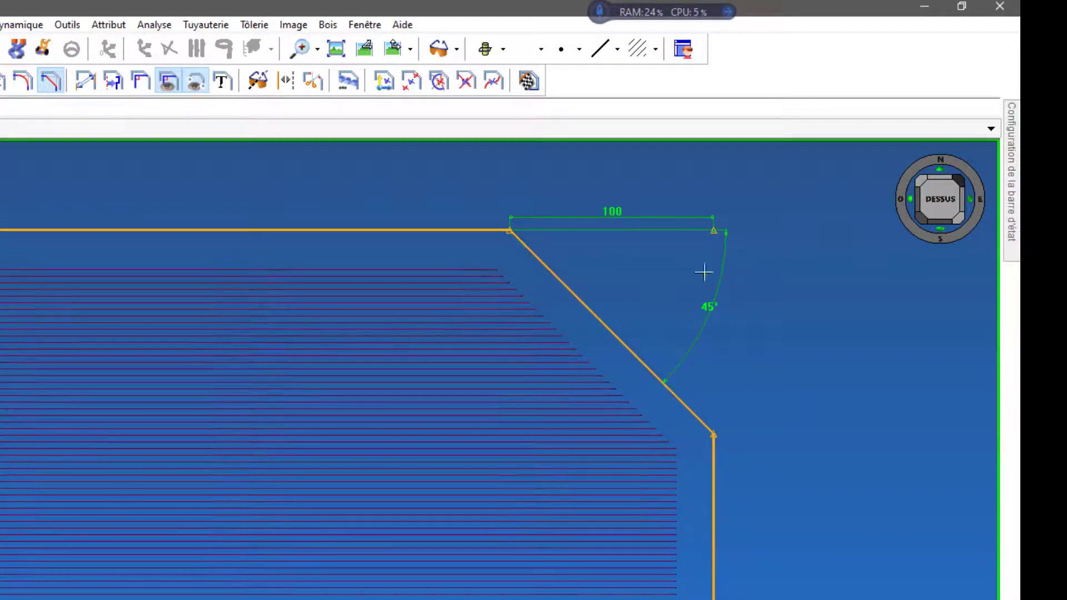
pyautogui.scroll(-5, 691, 278)
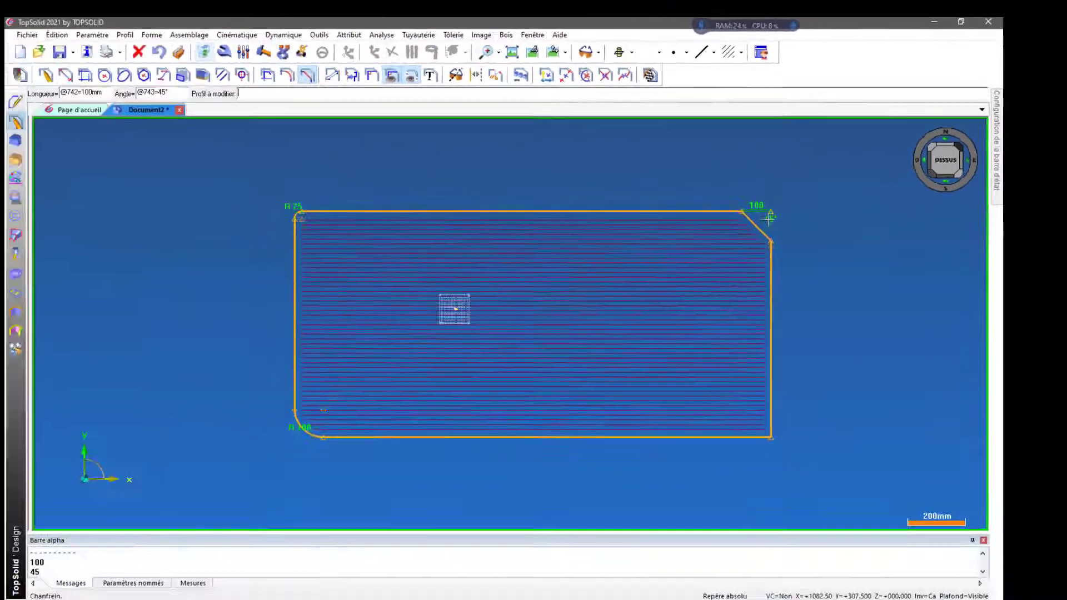
pyautogui.scroll(-2, 349, 260)
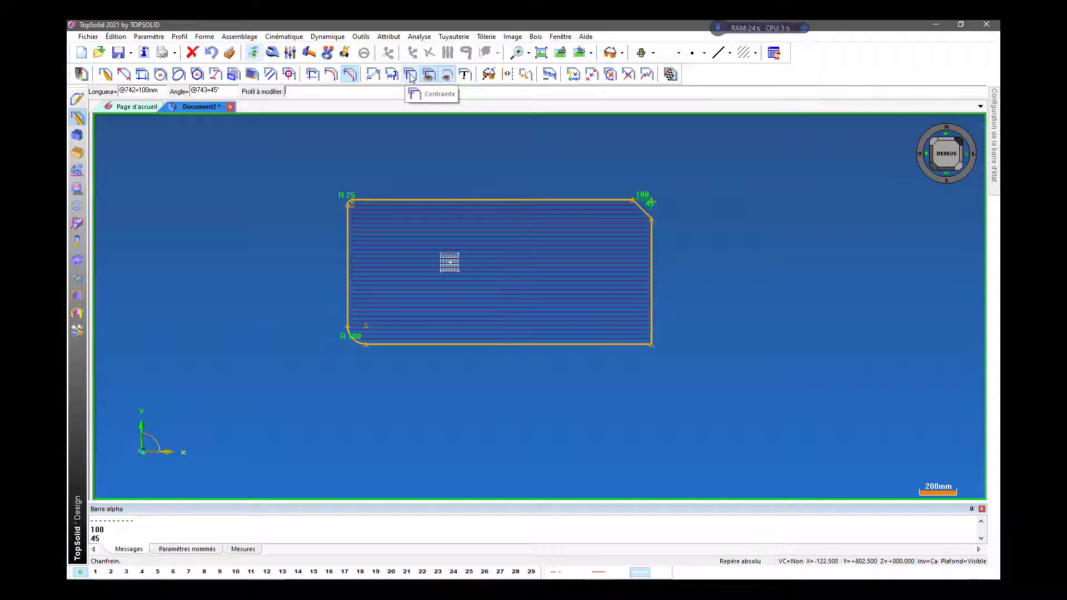
pyautogui.click(411, 75)
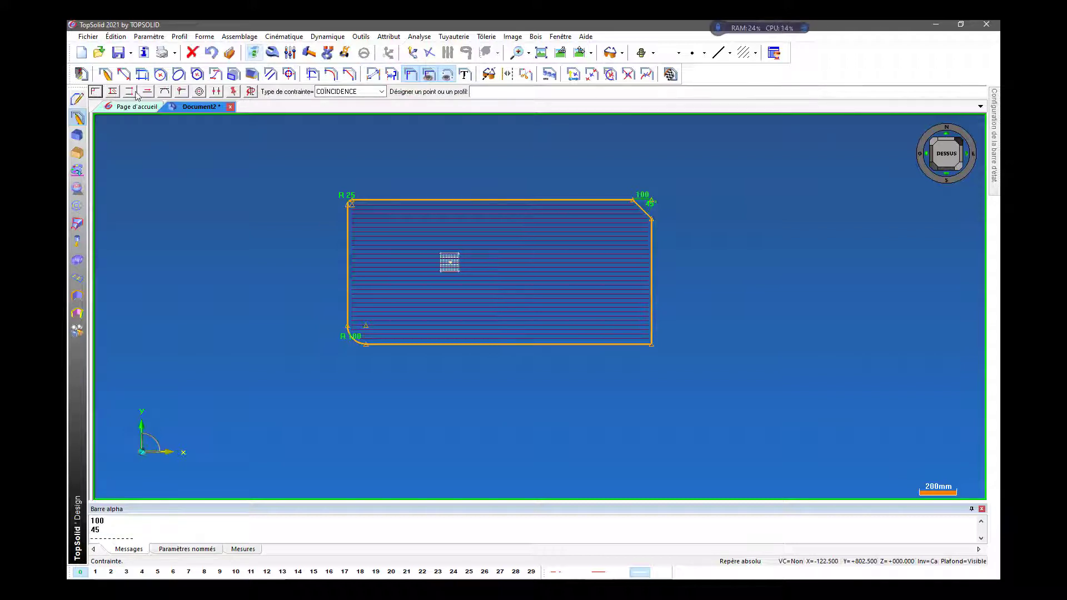
pyautogui.click(410, 73)
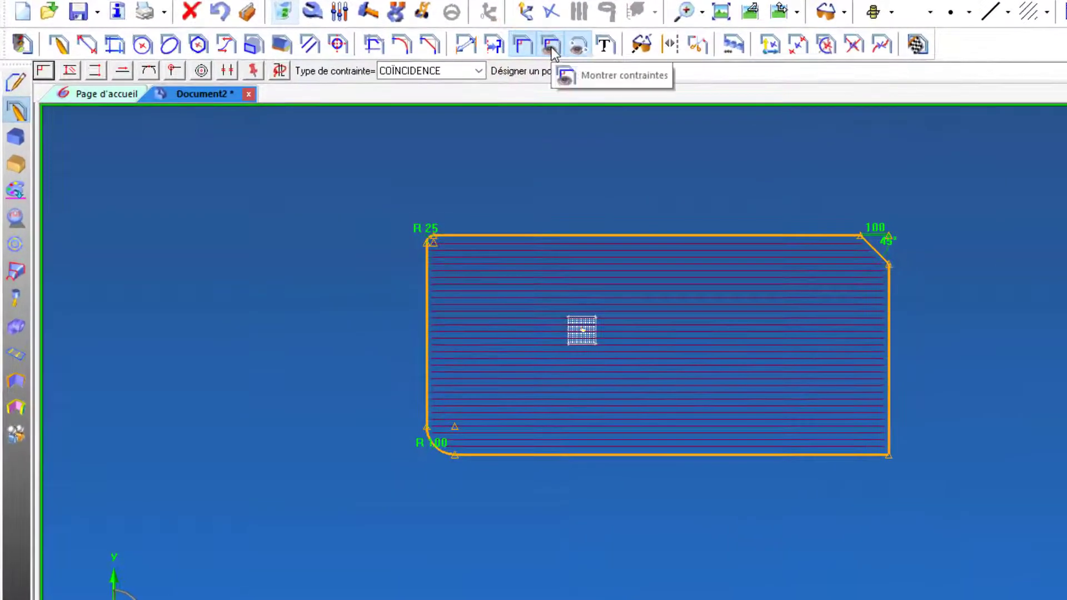
pyautogui.click(512, 56)
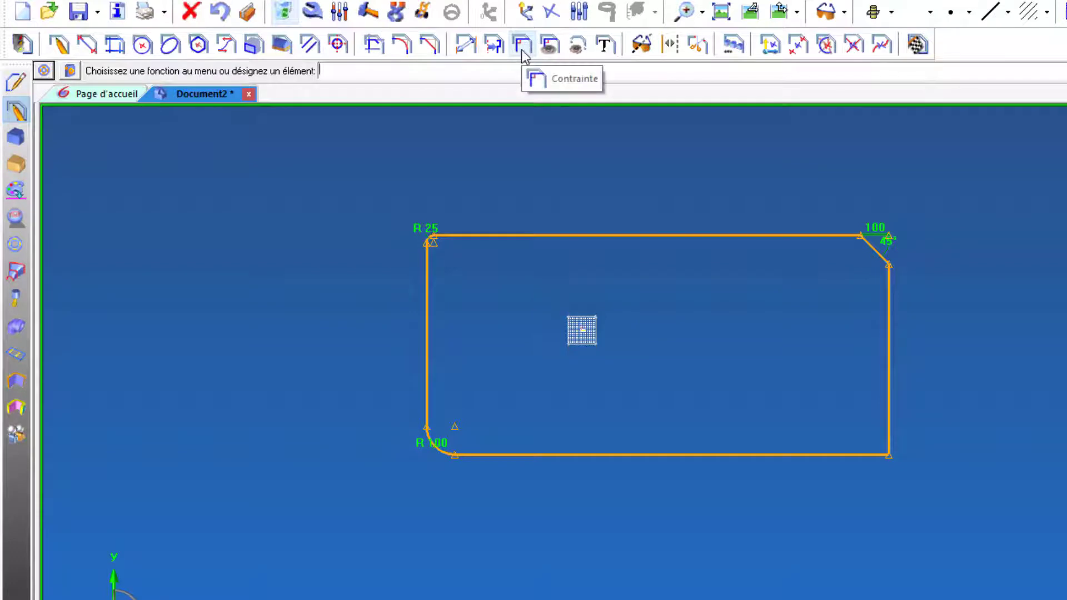
# Step: Show the contour's constraints and examine the symbols at both ends of the R 25 corner fillet
pyautogui.scroll(3, 569, 137)
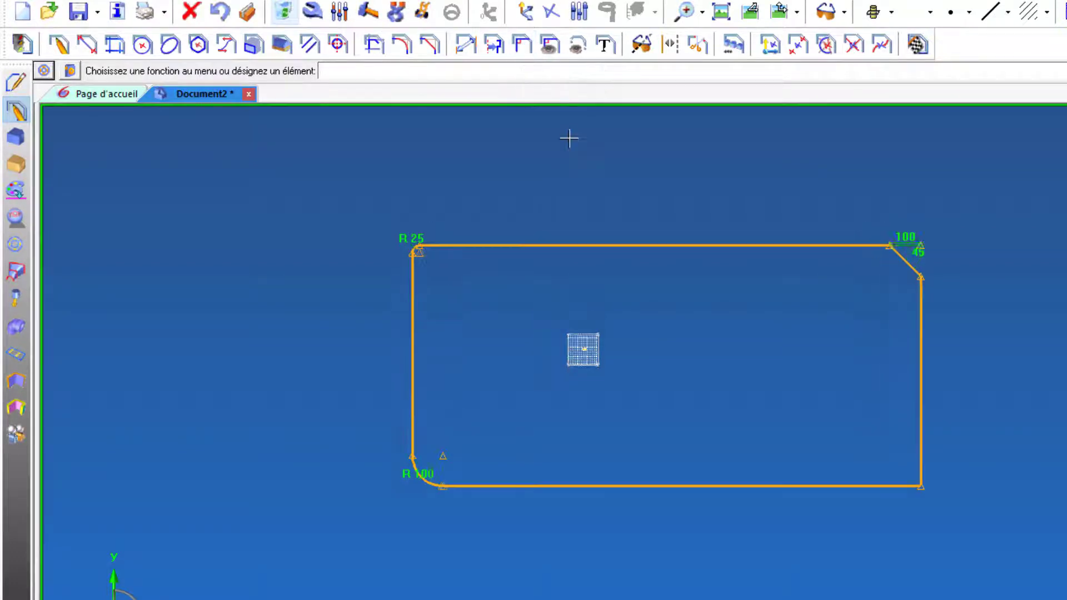
pyautogui.click(548, 48)
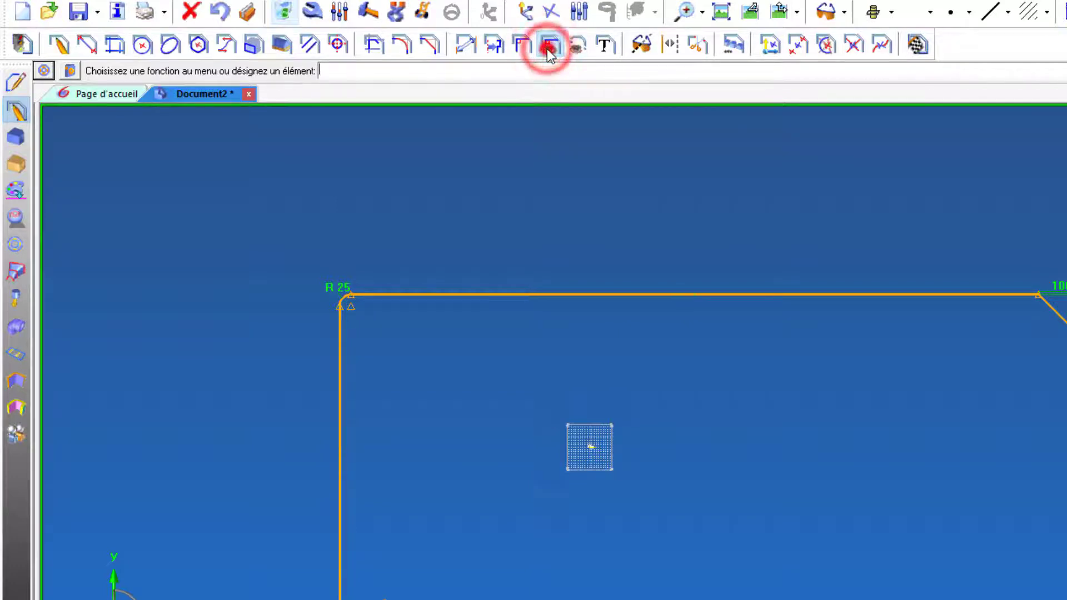
pyautogui.click(547, 49)
pyautogui.scroll(5, 336, 287)
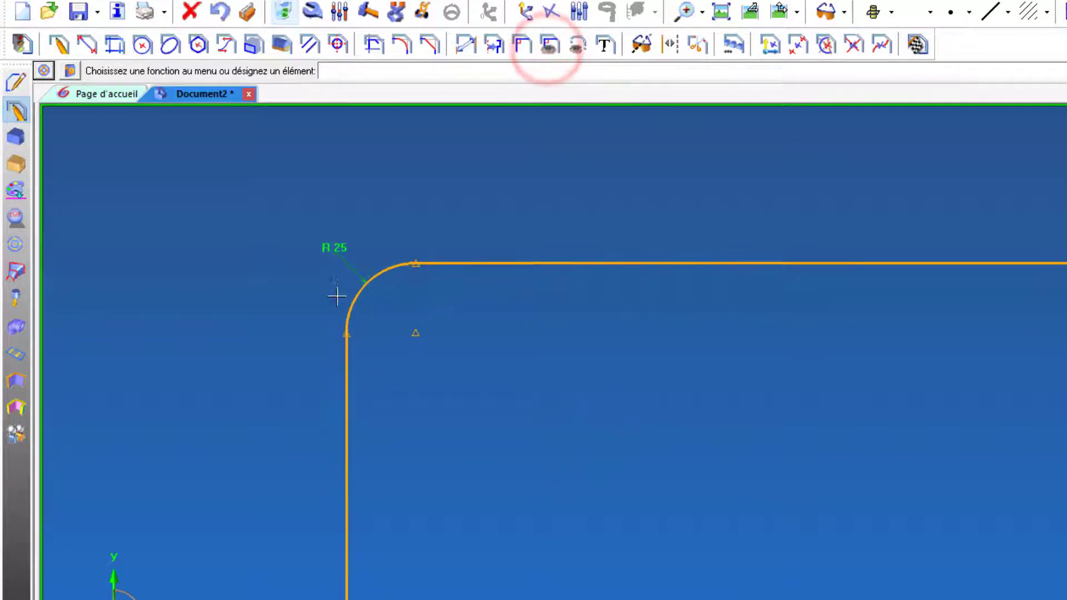
pyautogui.click(550, 47)
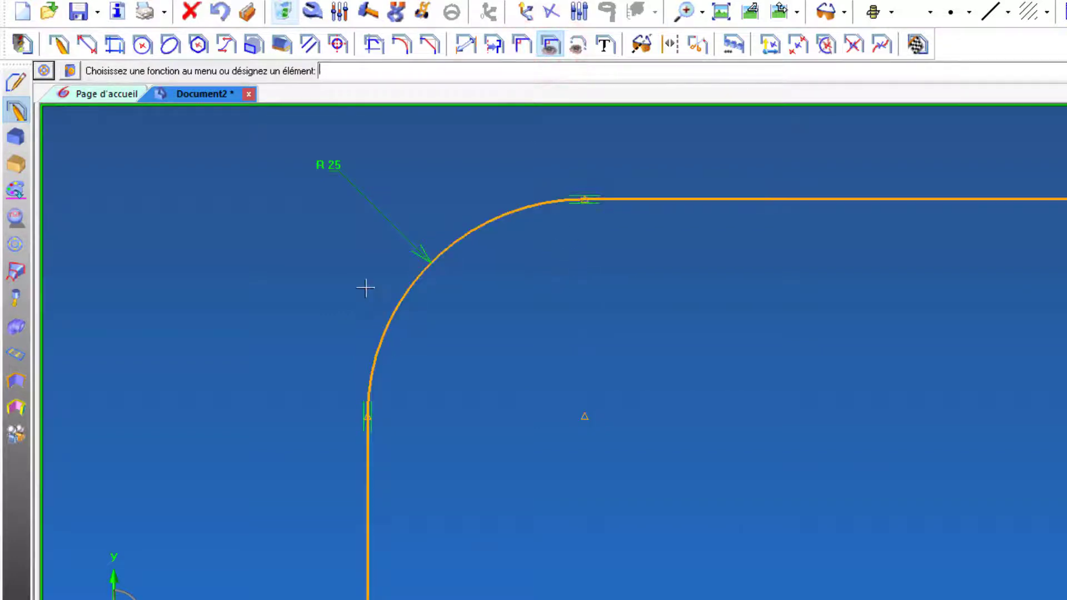
pyautogui.scroll(-3, 345, 277)
pyautogui.scroll(-5, 345, 277)
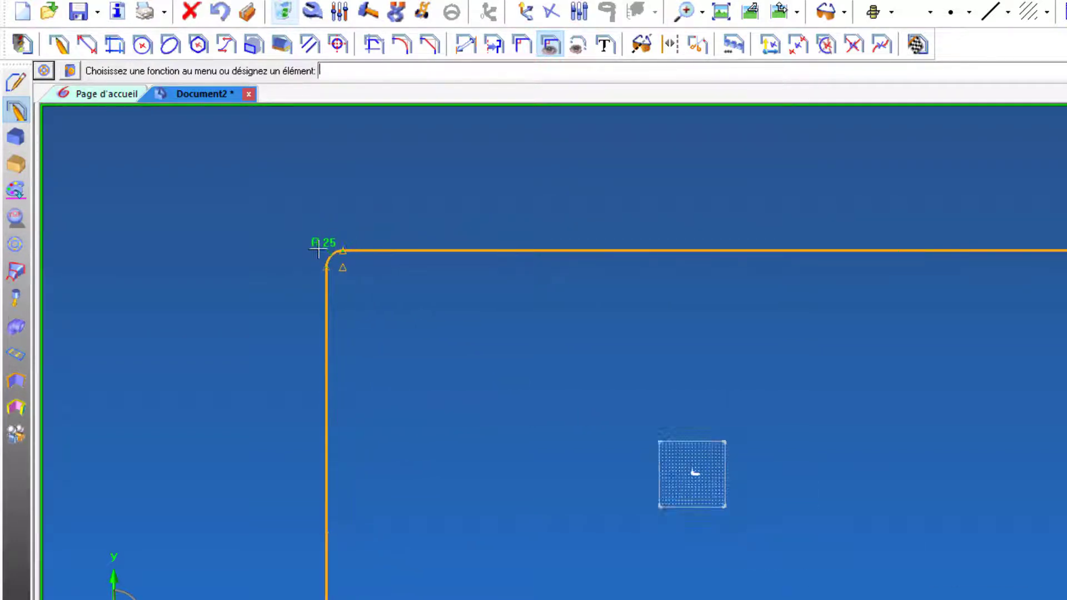
# Step: Examine the constraint symbol along the rectangle's upper edge and hide the constraints again
pyautogui.scroll(8, 924, 591)
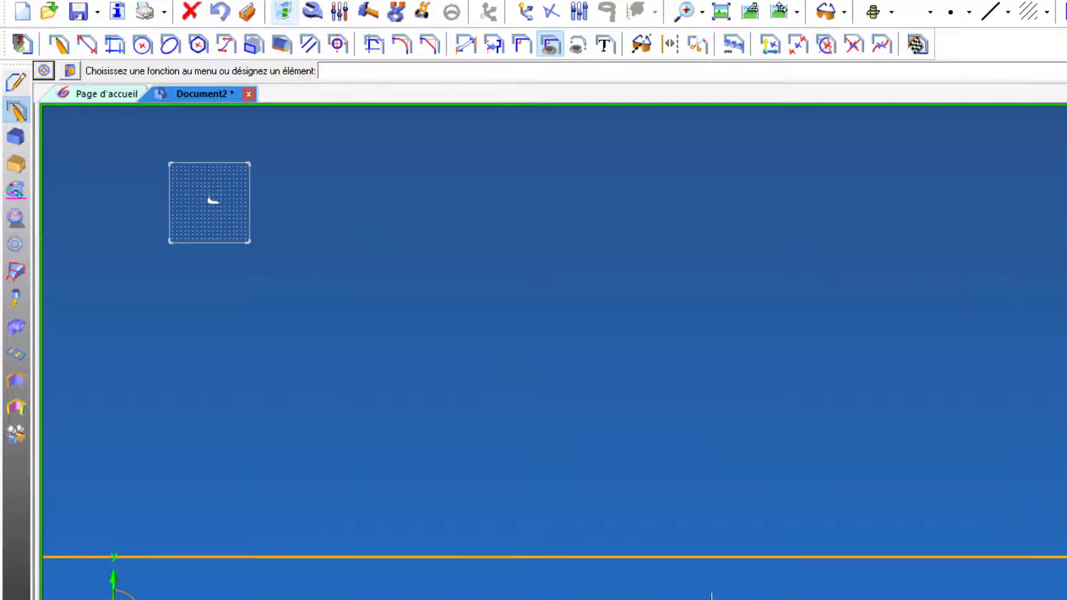
pyautogui.scroll(3, 273, 518)
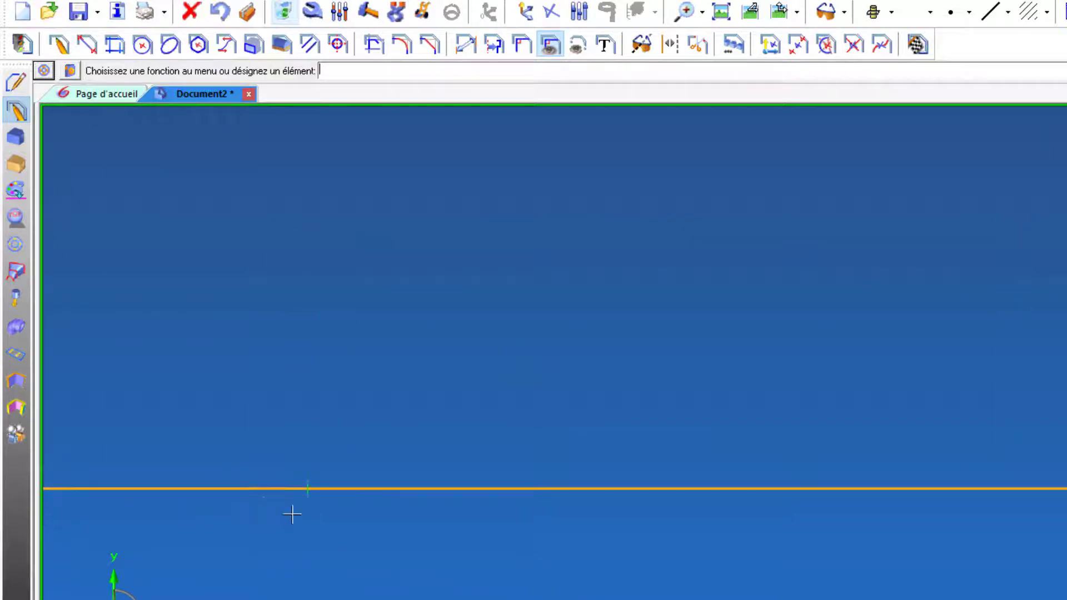
pyautogui.scroll(-1, 292, 515)
pyautogui.scroll(-5, 528, 457)
pyautogui.scroll(-6, 524, 466)
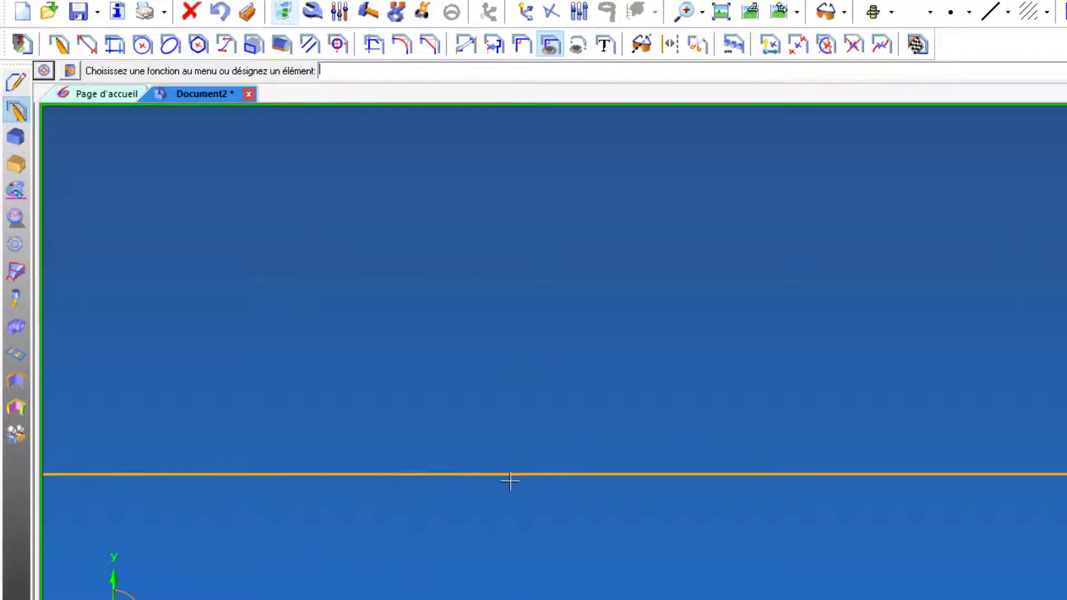
pyautogui.click(549, 49)
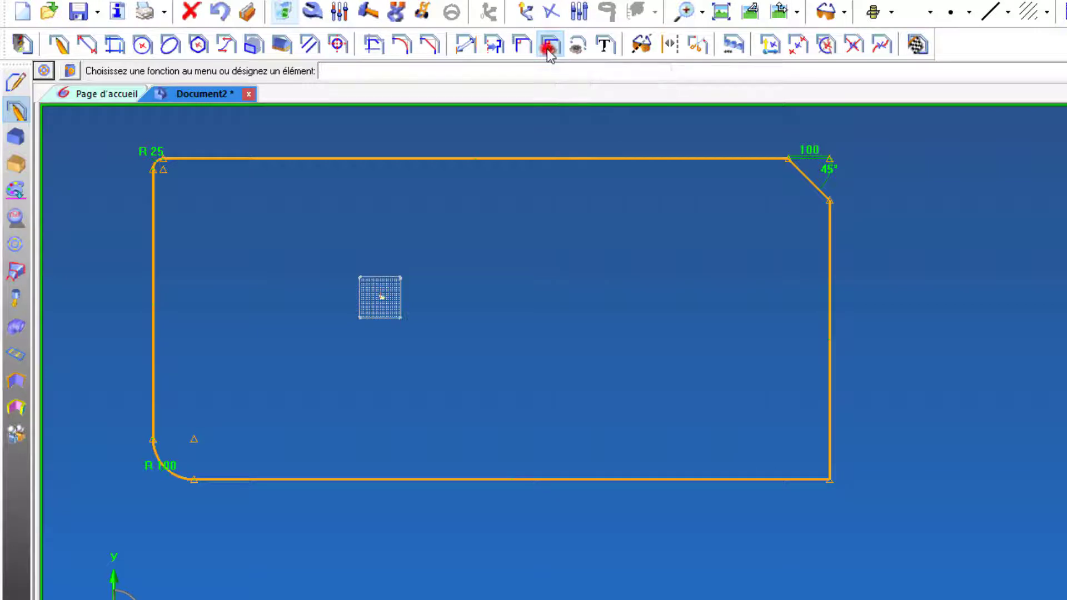
# Step: Turn on the closed-contour display so the rectangle's interior is hatched
pyautogui.click(576, 46)
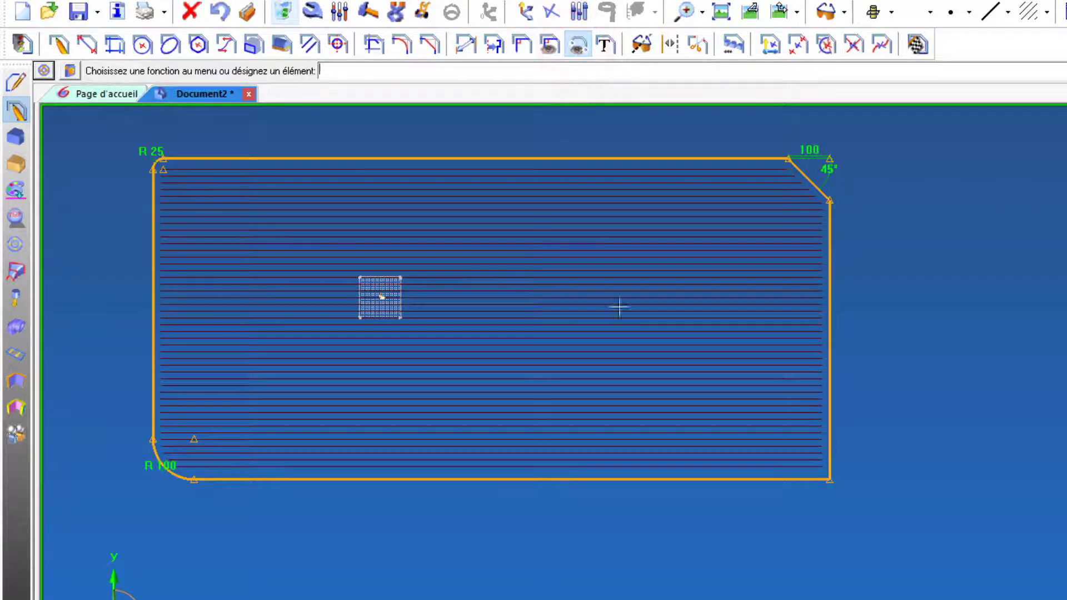
pyautogui.scroll(3, 365, 270)
pyautogui.scroll(-1, 565, 345)
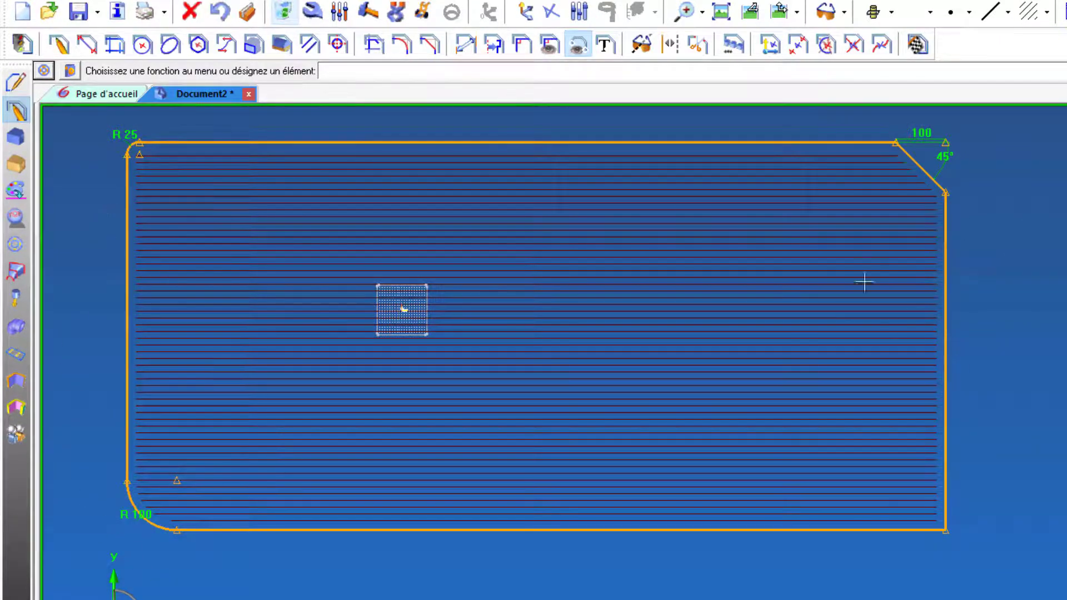
pyautogui.scroll(-2, 1051, 394)
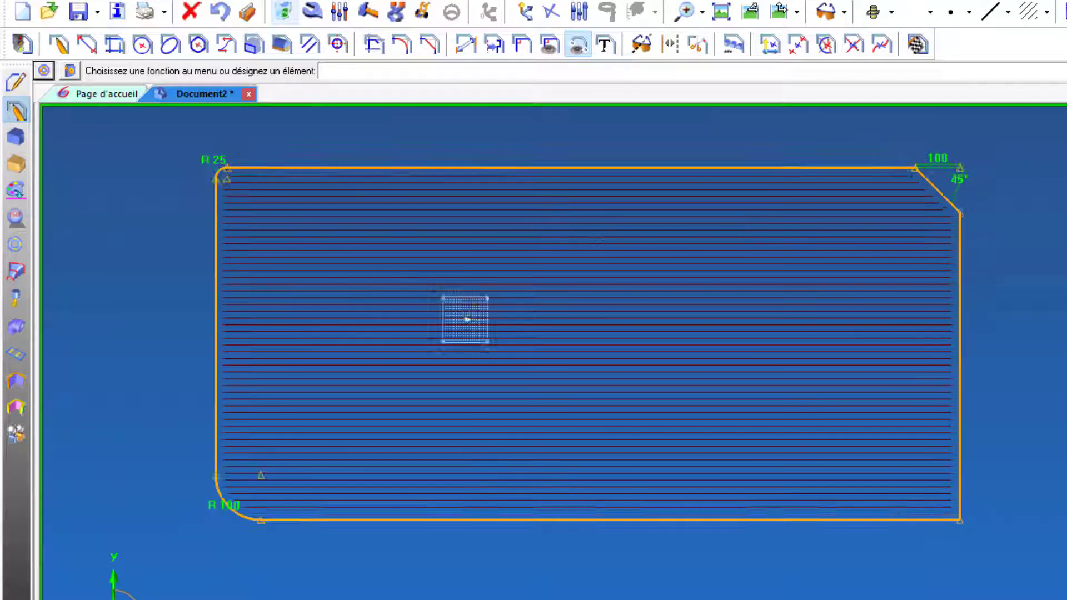
# Step: Draw a slanted contour line crossing the rectangle from above its upper edge to below its lower edge
pyautogui.click(87, 44)
pyautogui.click(548, 176)
pyautogui.click(705, 556)
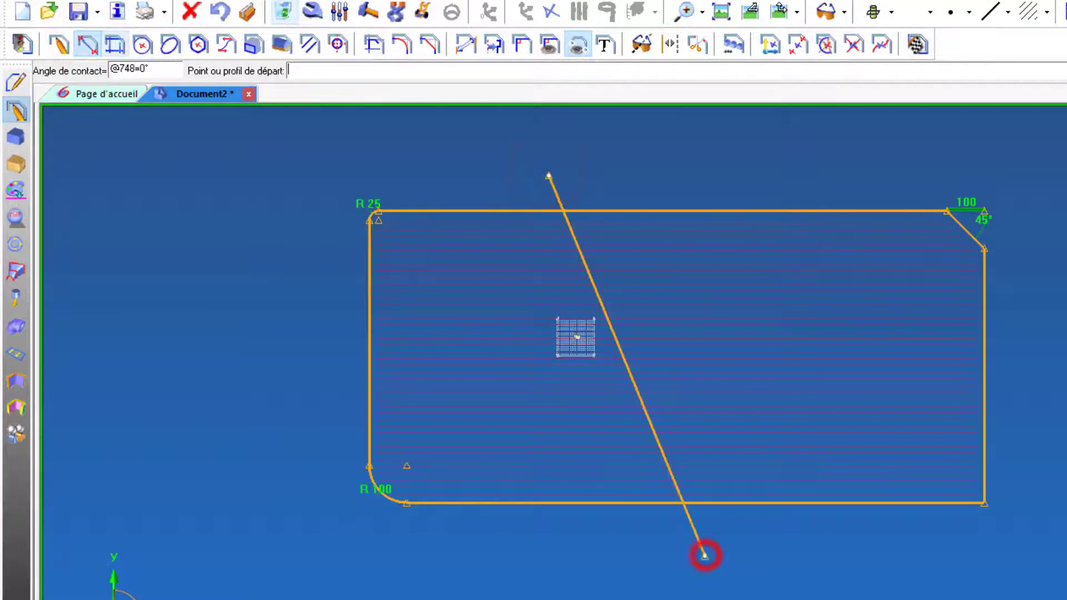
# Step: Examine the open-end marker on the slanted line's upper endpoint at several magnifications
pyautogui.scroll(3, 527, 184)
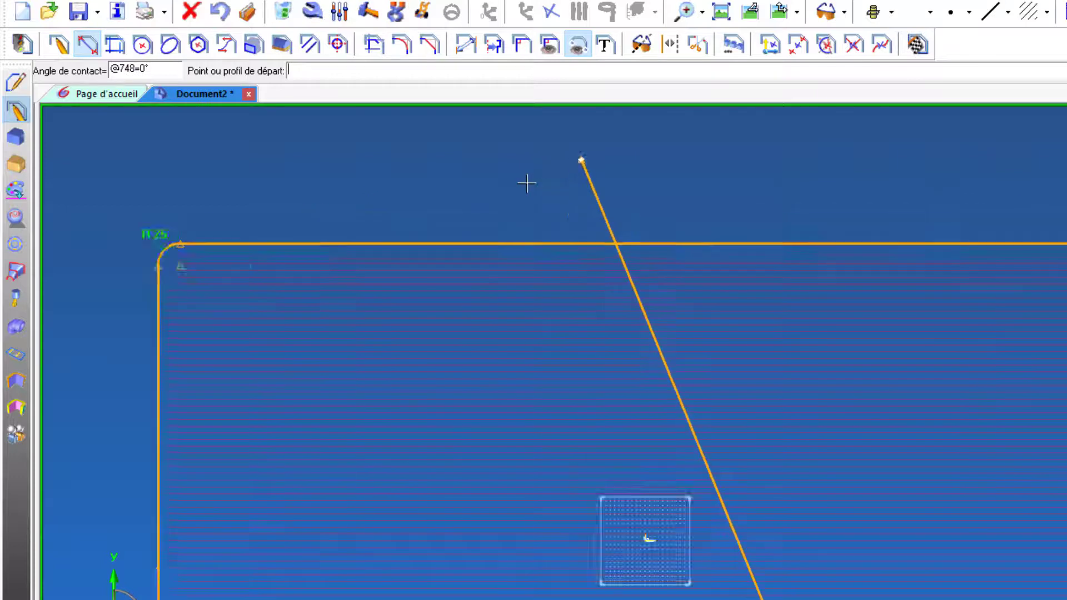
pyautogui.scroll(5, 534, 178)
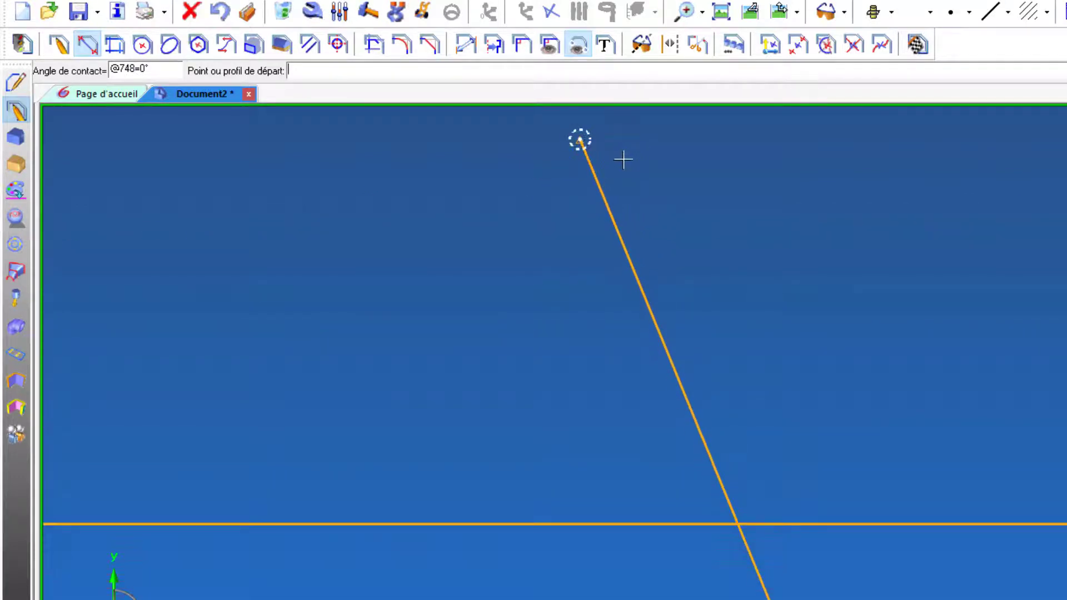
pyautogui.scroll(-1, 578, 361)
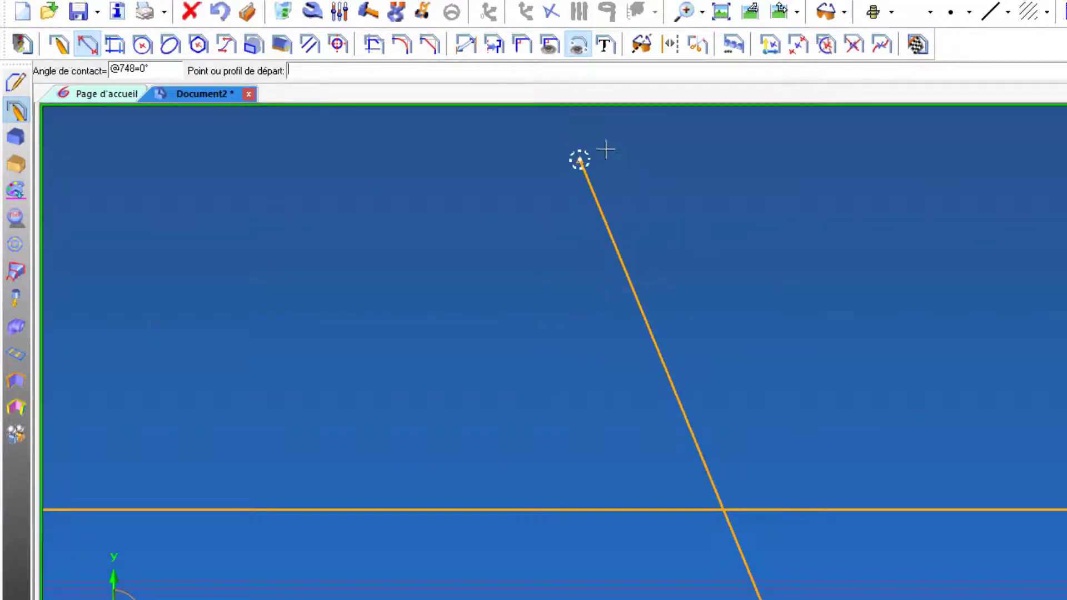
pyautogui.scroll(1, 577, 162)
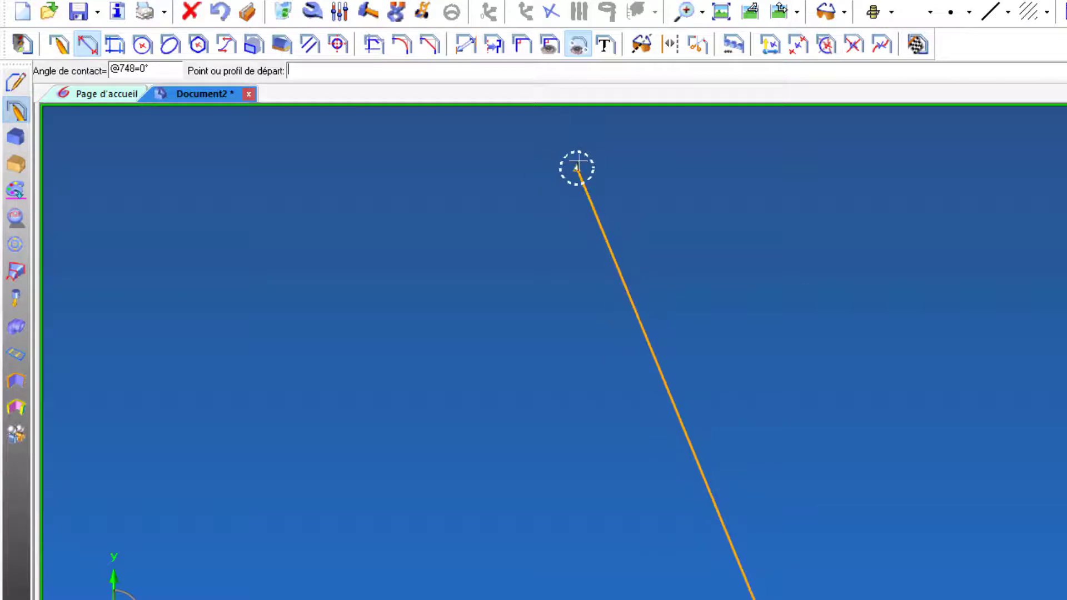
pyautogui.scroll(-2, 578, 162)
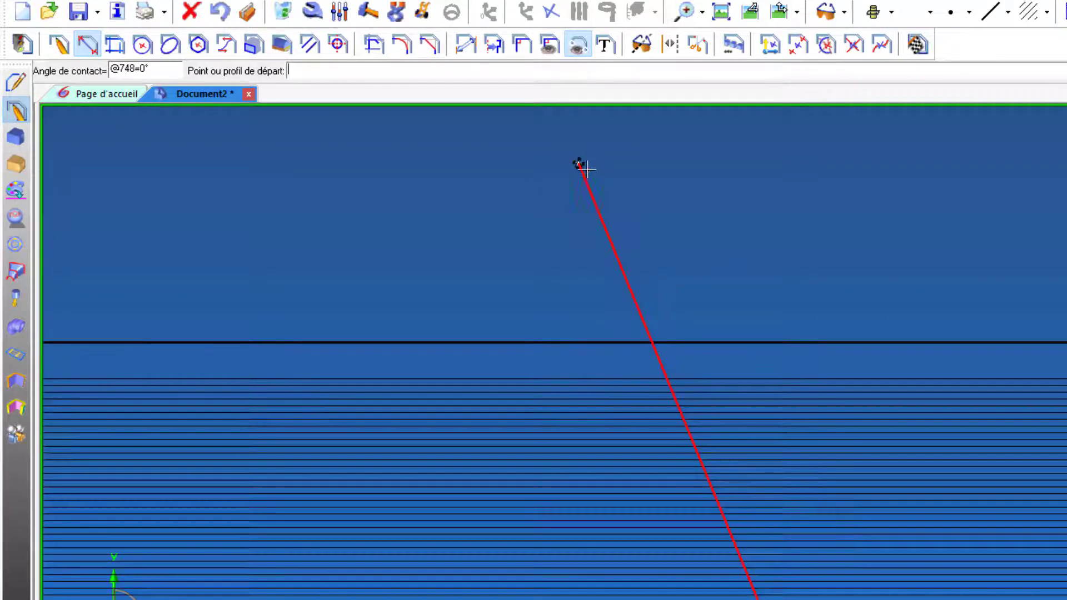
pyautogui.scroll(2, 579, 162)
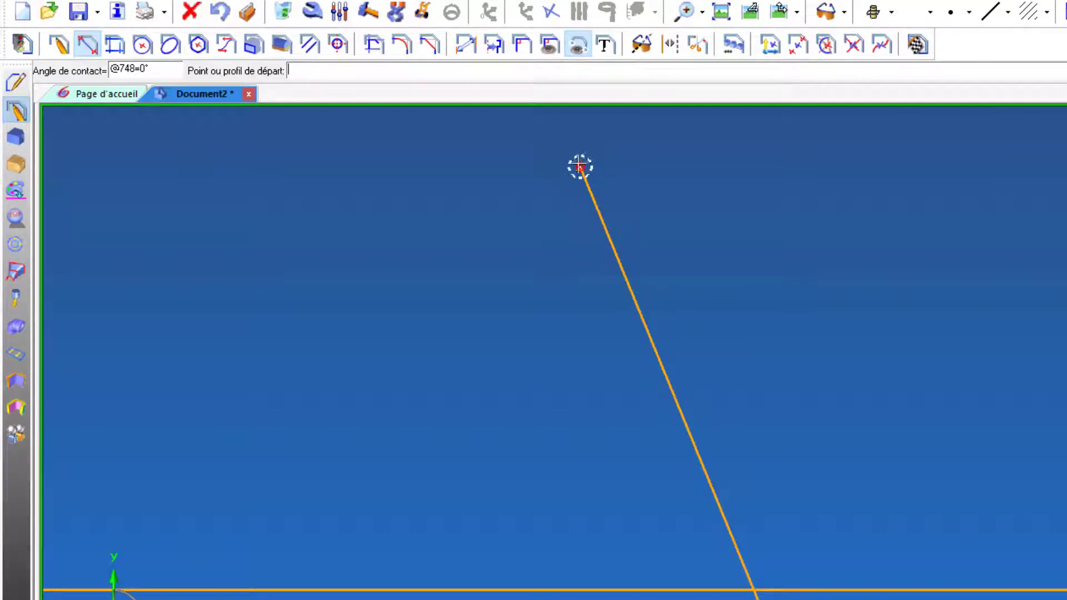
pyautogui.scroll(-4, 755, 242)
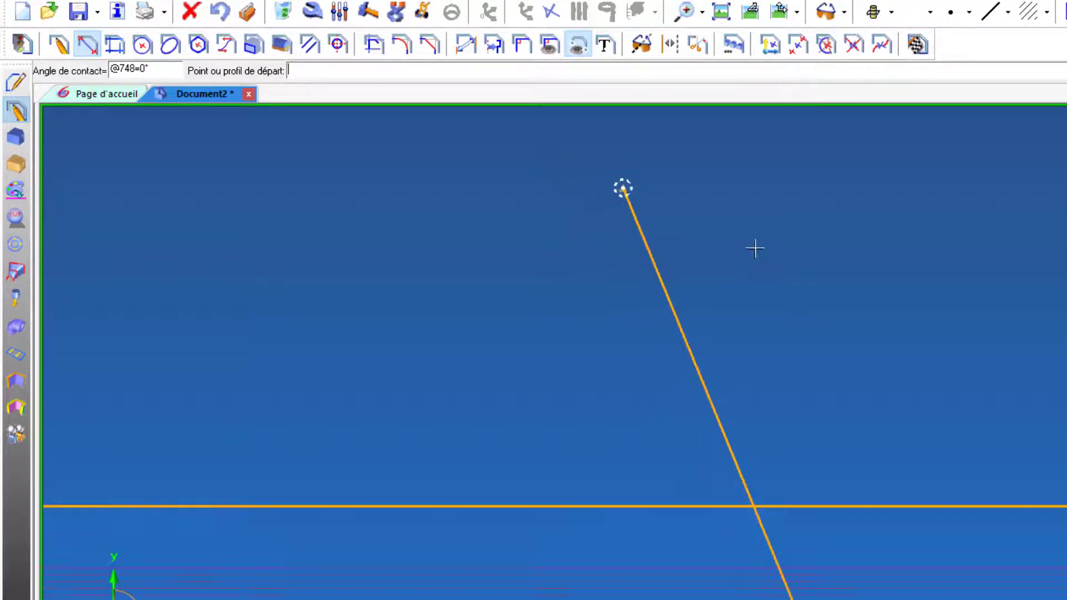
pyautogui.scroll(-1, 756, 237)
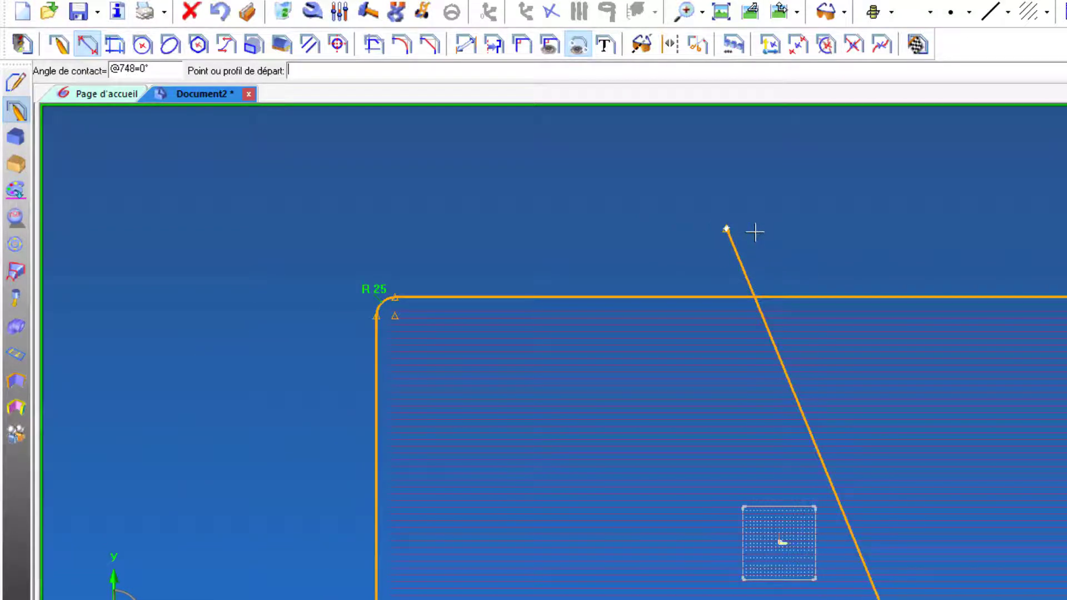
pyautogui.scroll(3, 736, 233)
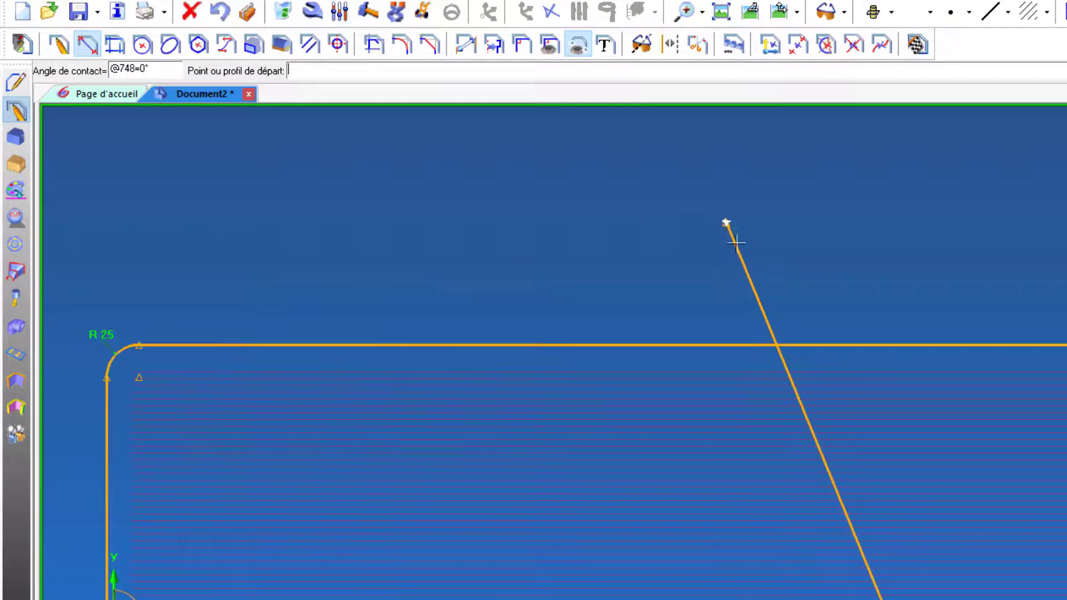
# Step: Draw a nearly horizontal contour line leftward from the slanted line's upper endpoint, above the rectangle
pyautogui.click(87, 44)
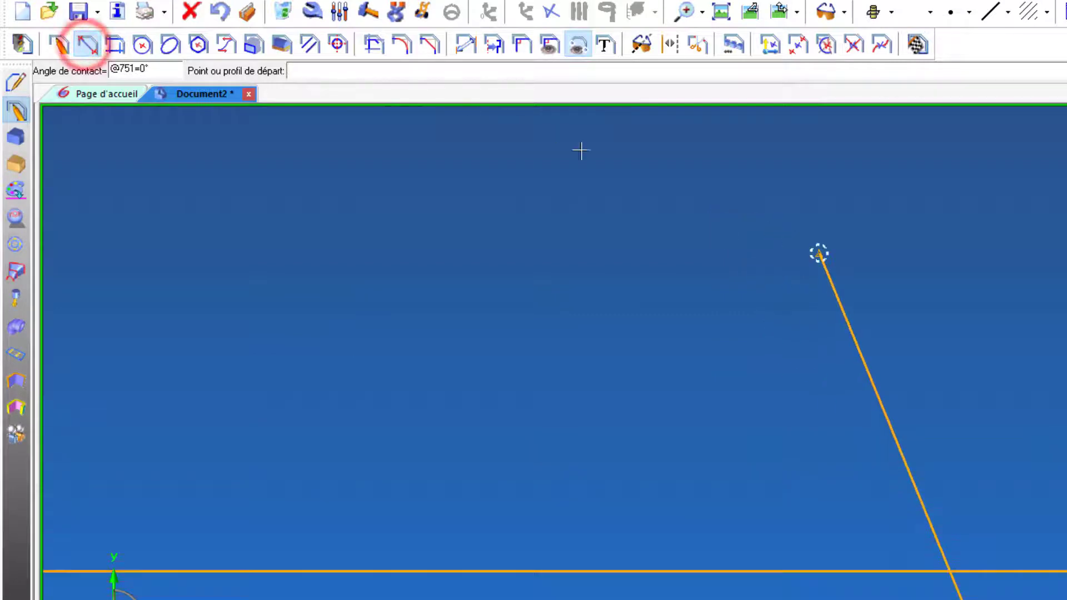
pyautogui.click(819, 253)
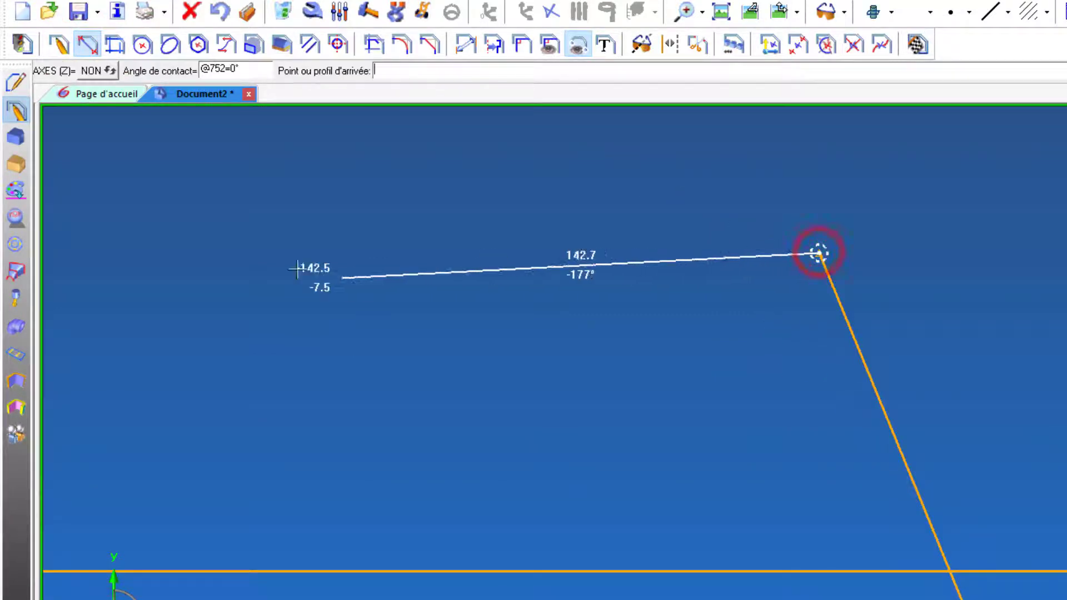
pyautogui.click(191, 262)
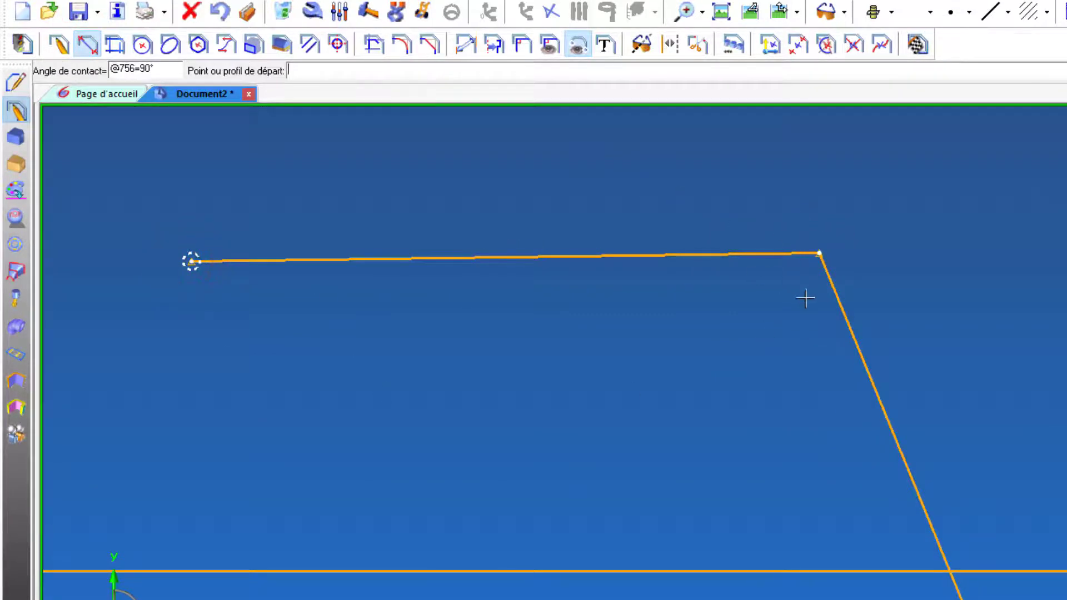
pyautogui.scroll(-3, 369, 245)
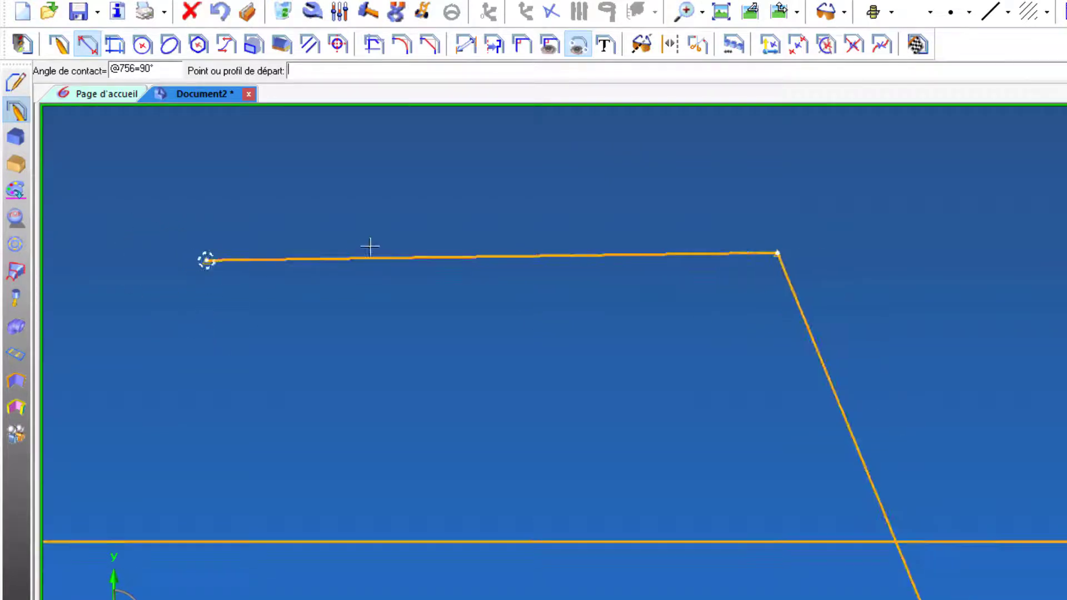
pyautogui.scroll(-2, 755, 222)
pyautogui.scroll(-1, 717, 241)
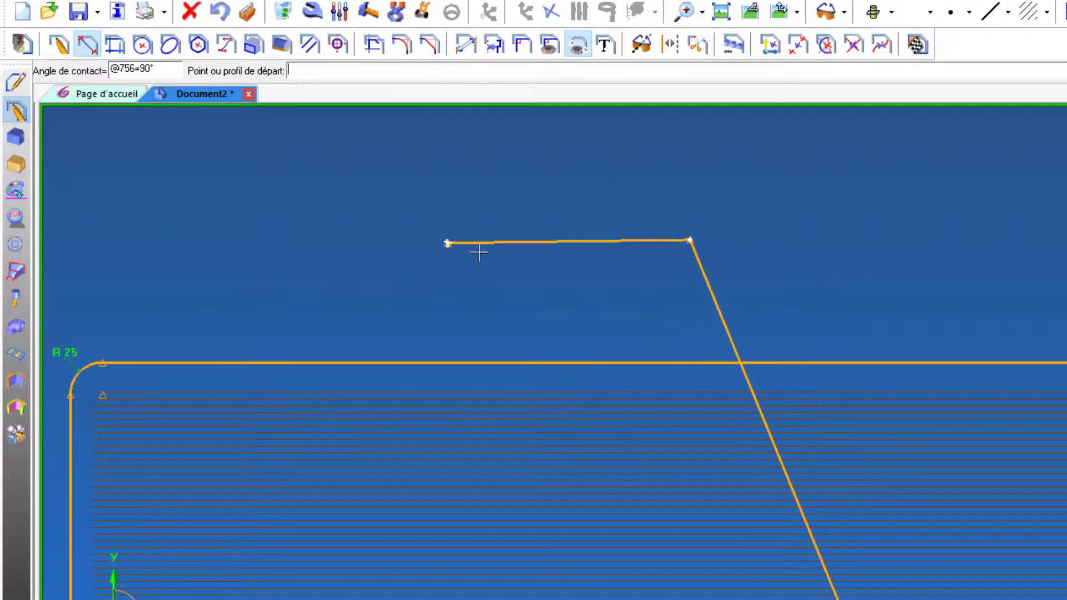
# Step: Draw a contour line from the near-horizontal line's free end to the junction of the R 25 fillet and the rectangle's upper edge
pyautogui.scroll(1, 551, 243)
pyautogui.click(436, 242)
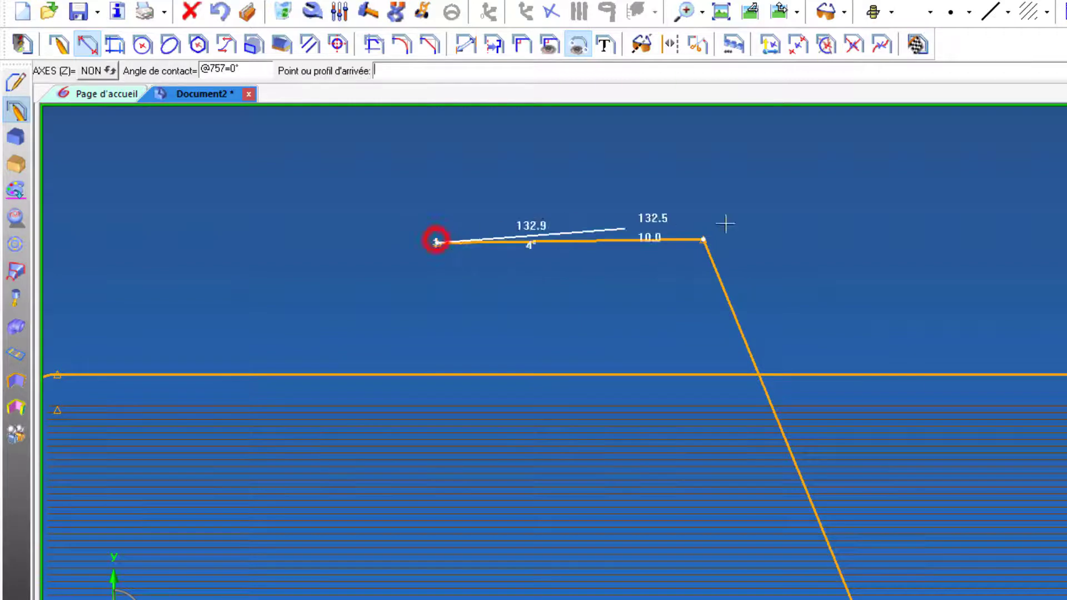
pyautogui.scroll(-1, 1045, 220)
pyautogui.scroll(1, 363, 300)
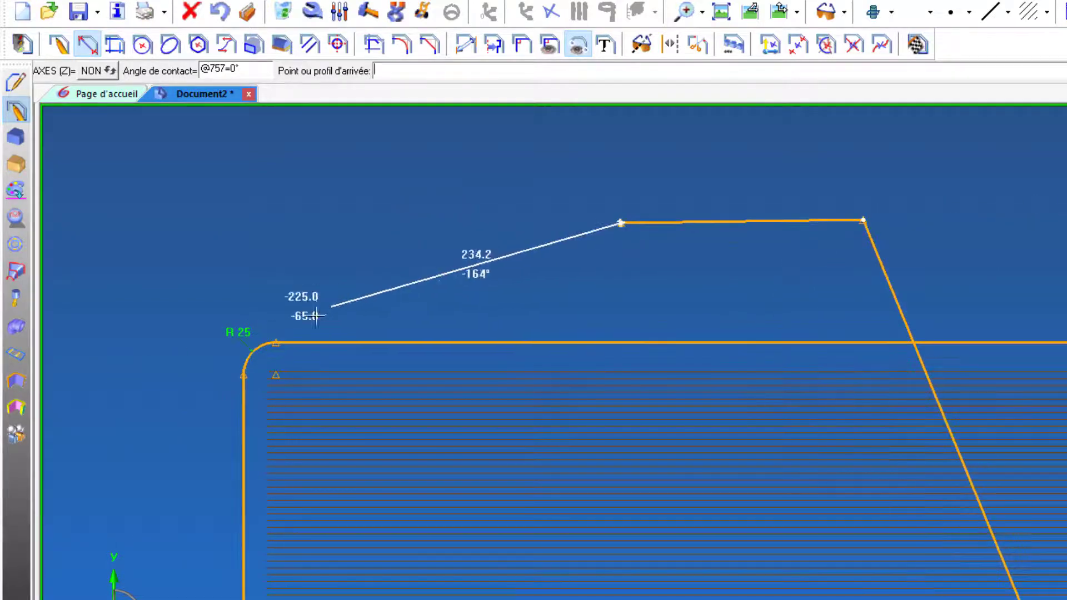
pyautogui.click(275, 343)
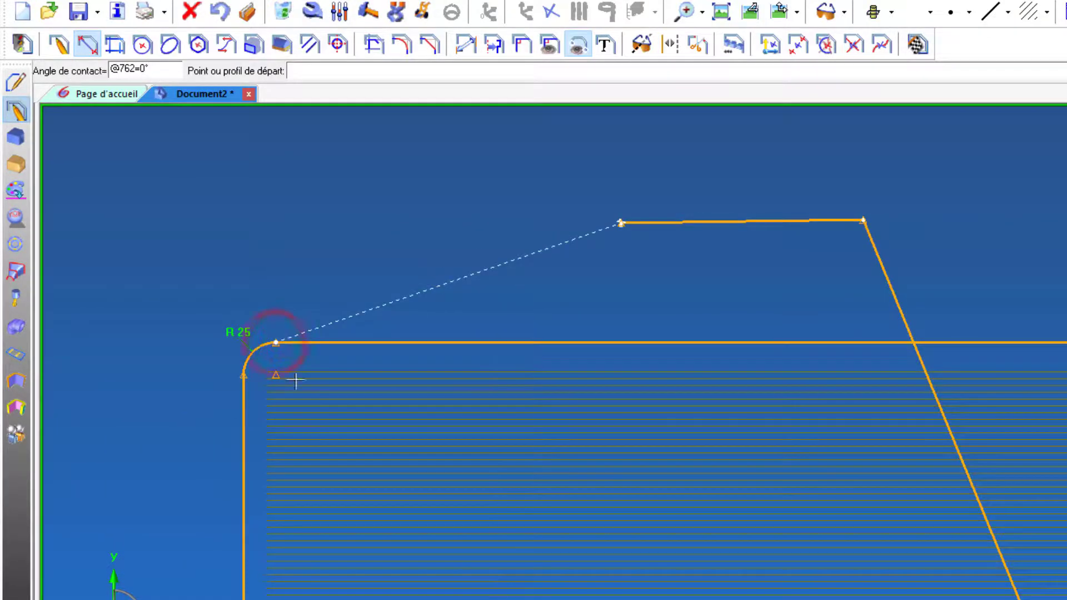
pyautogui.scroll(1, 305, 369)
pyautogui.scroll(1, 638, 224)
pyautogui.scroll(1, 637, 224)
pyautogui.scroll(-2, 770, 216)
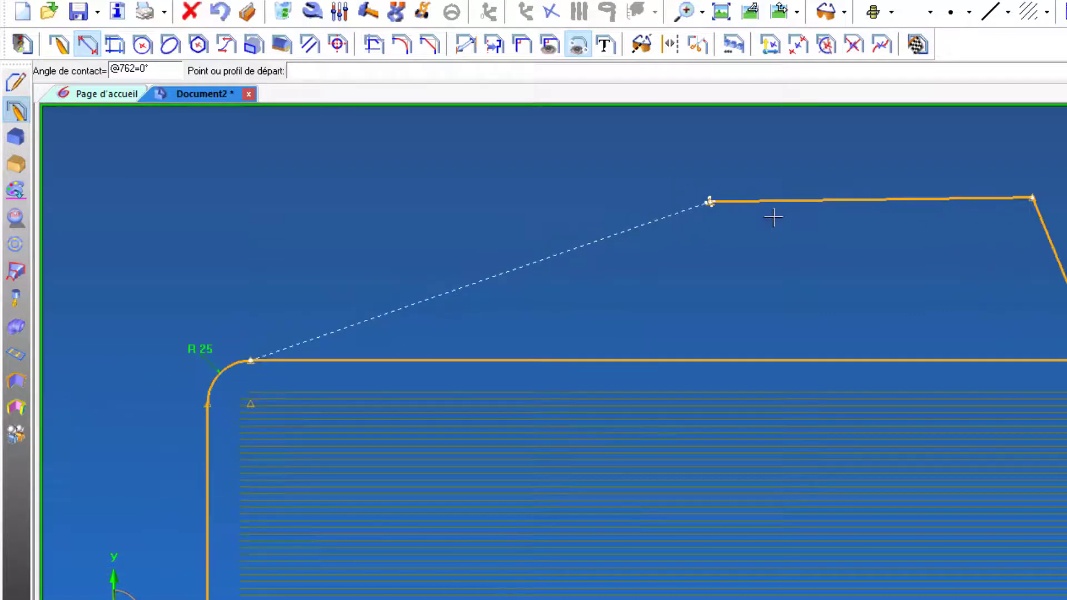
pyautogui.scroll(-1, 806, 278)
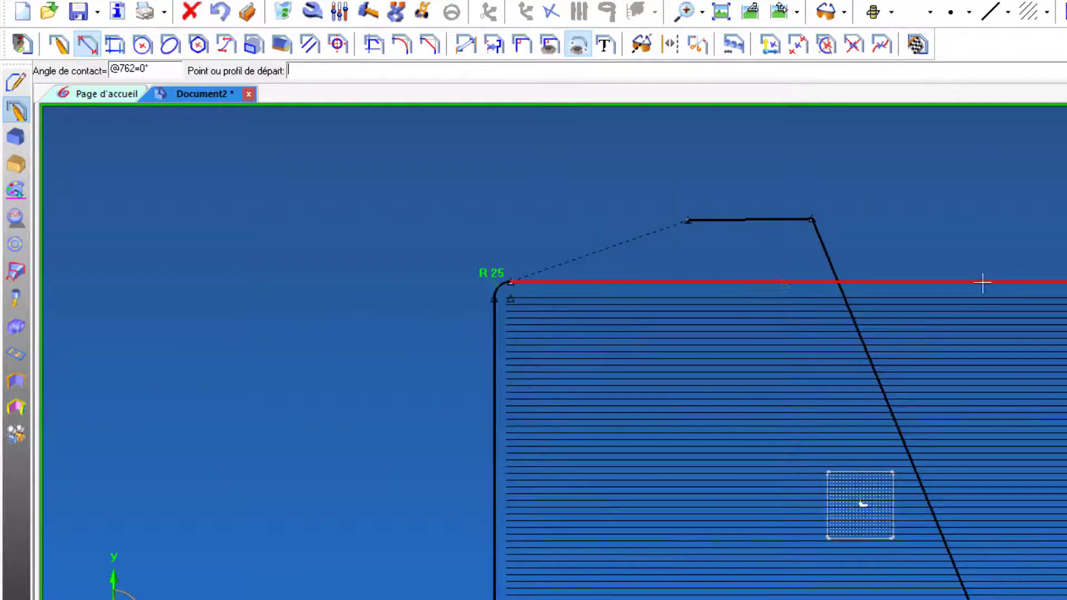
# Step: Delete the dashed line joining the near-horizontal line's free end to the R 25 fillet on the rectangle's upper edge
pyautogui.scroll(-1, 311, 286)
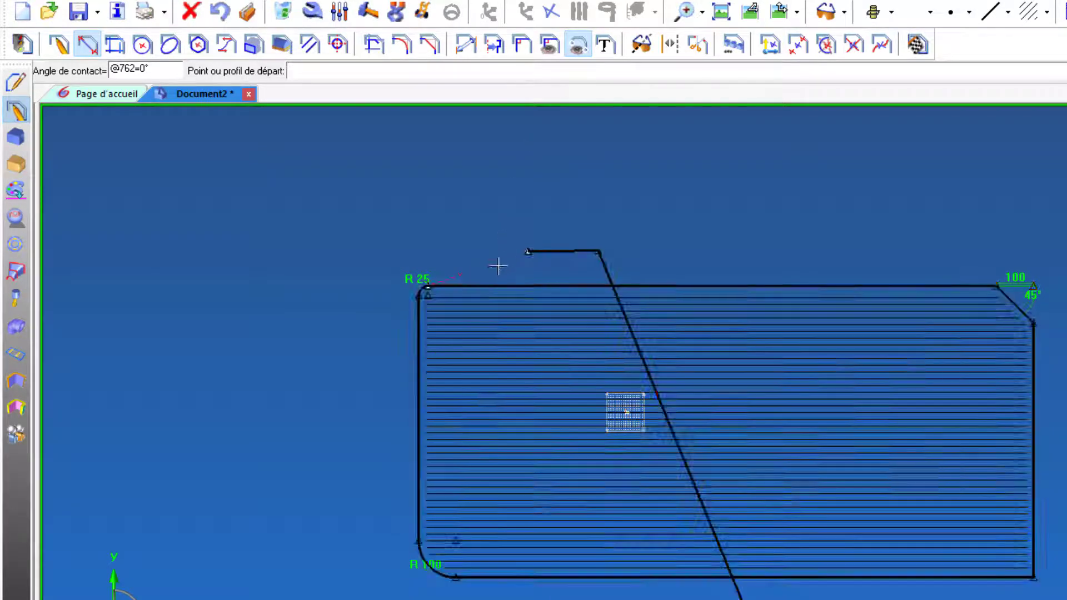
pyautogui.scroll(3, 498, 265)
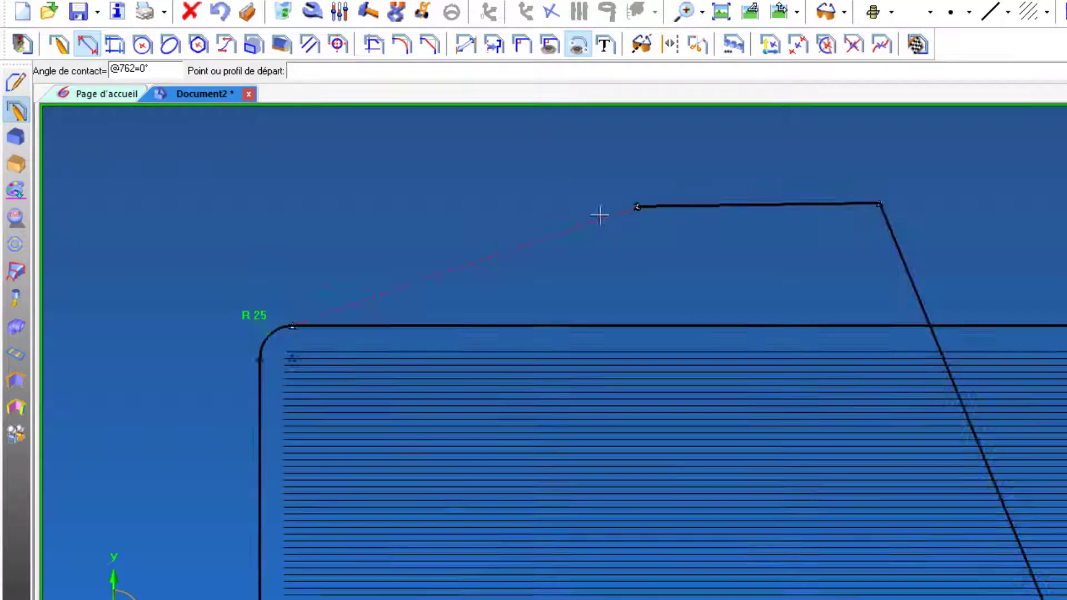
pyautogui.scroll(2, 610, 219)
pyautogui.scroll(-2, 683, 231)
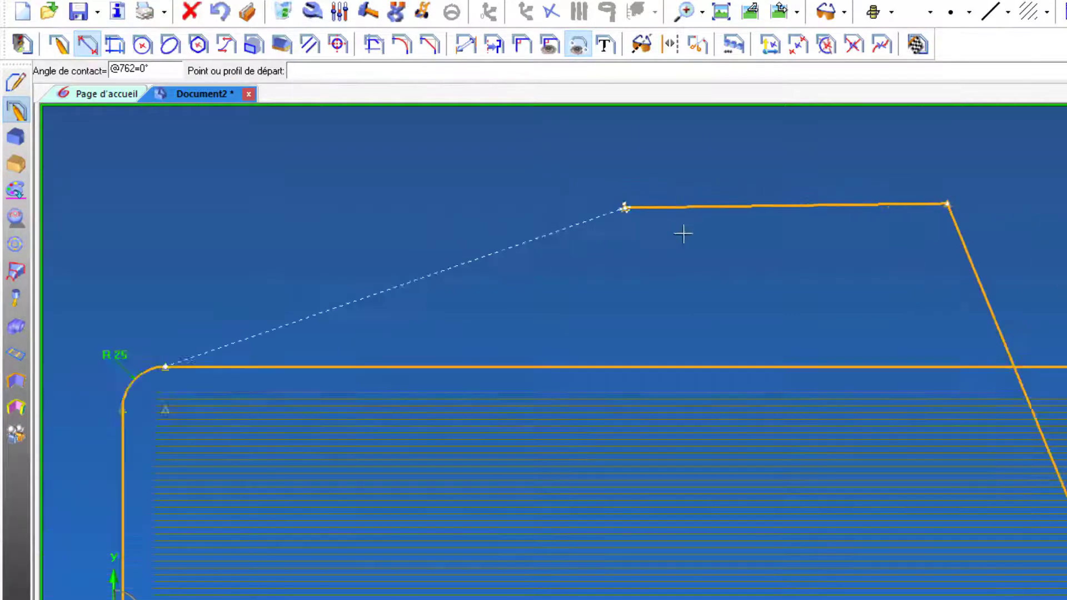
pyautogui.click(284, 11)
pyautogui.click(502, 259)
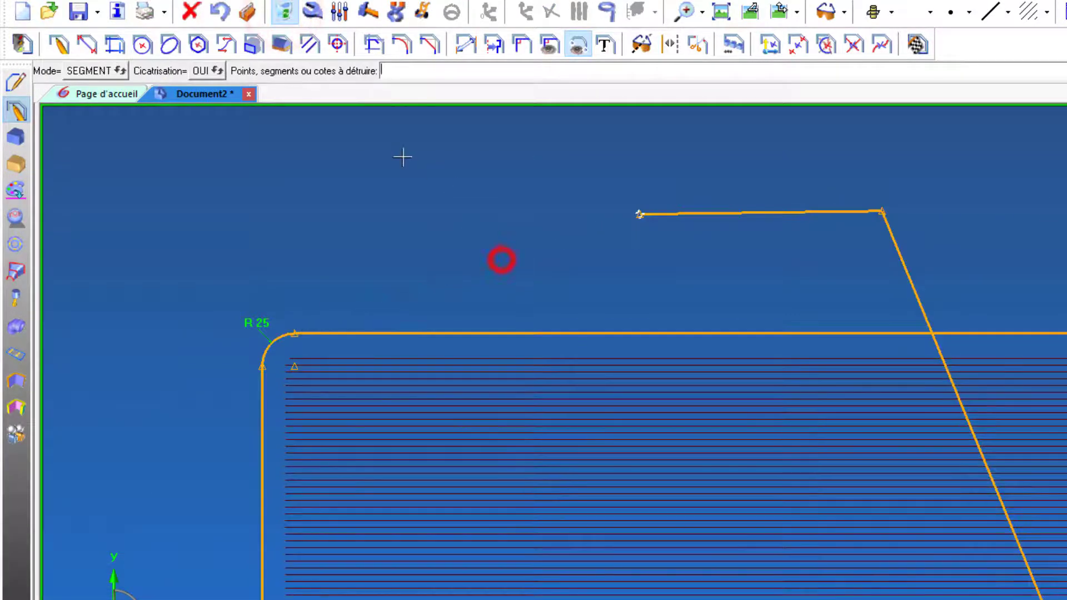
# Step: Draw a contour line from the near-horizontal line's free end to the slanted line's lower endpoint, closing the triangular contour
pyautogui.scroll(-3, 400, 153)
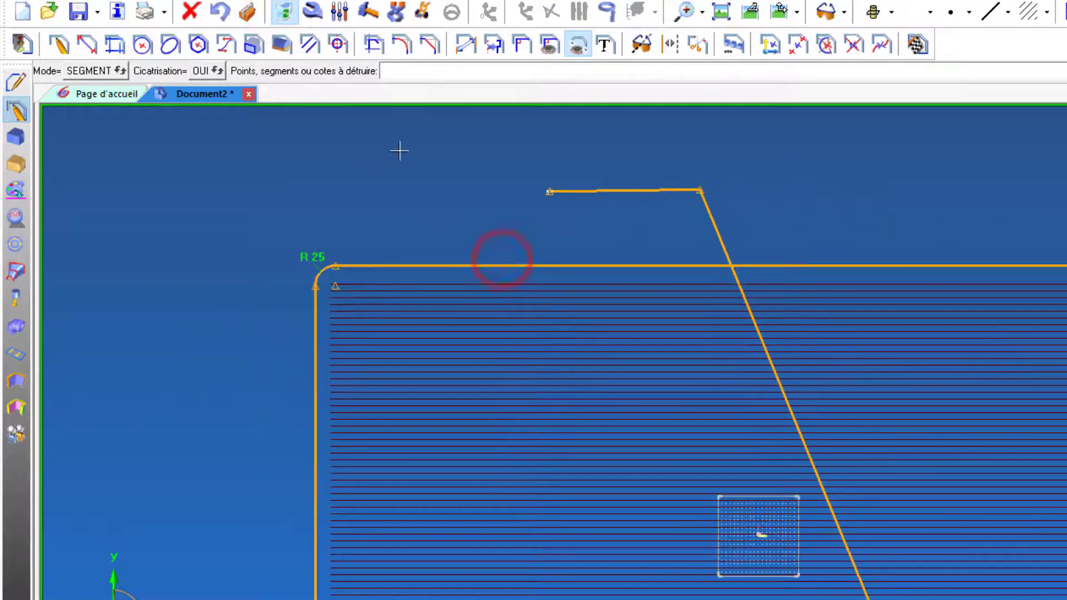
pyautogui.click(87, 44)
pyautogui.click(502, 177)
pyautogui.scroll(-2, 326, 131)
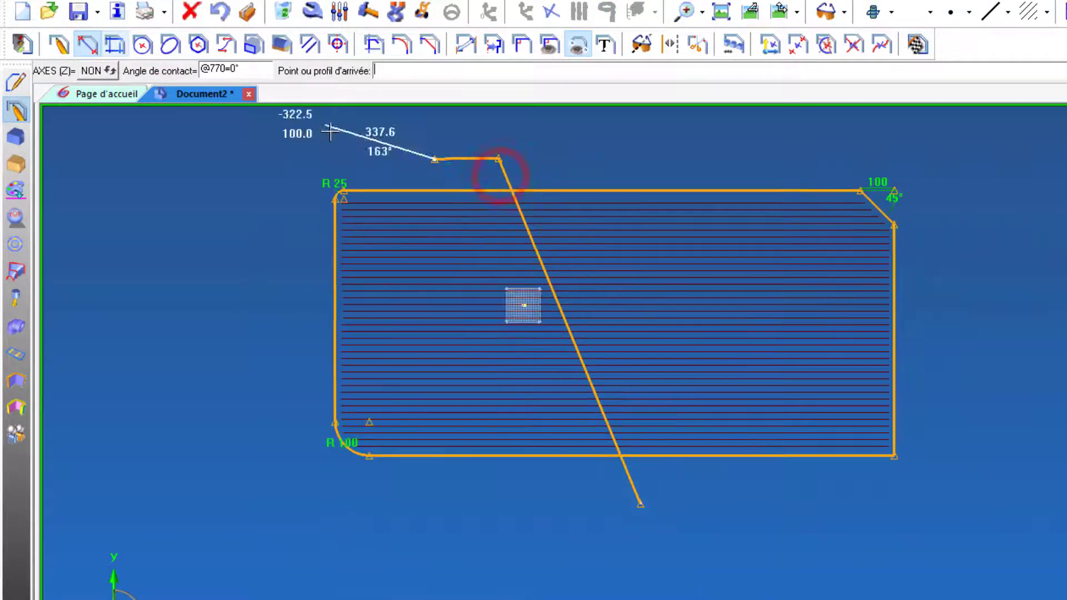
pyautogui.click(640, 504)
pyautogui.scroll(2, 638, 500)
pyautogui.scroll(-4, 676, 419)
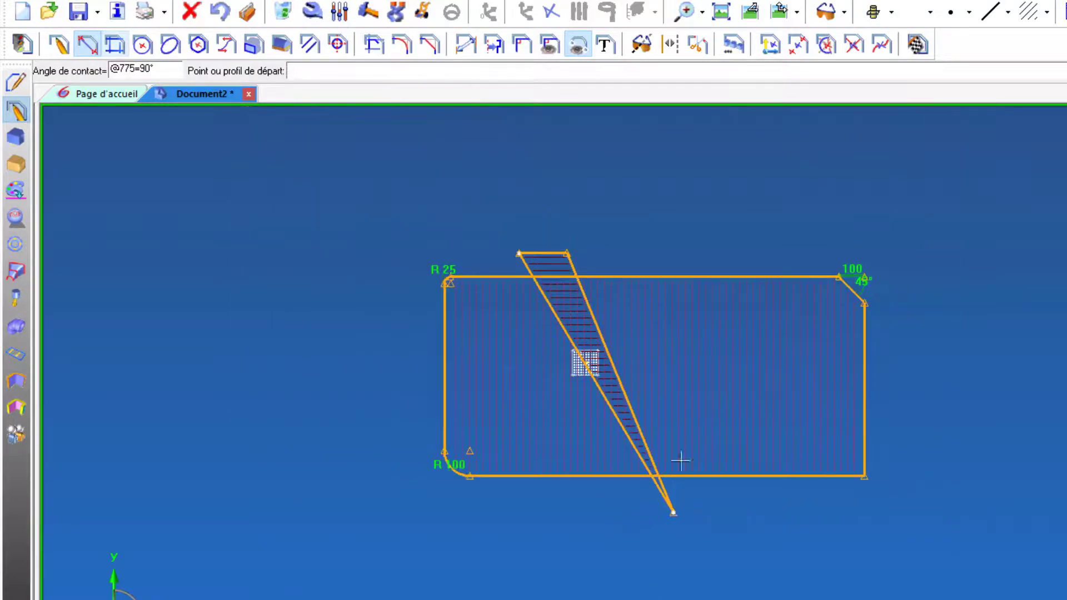
pyautogui.scroll(3, 506, 272)
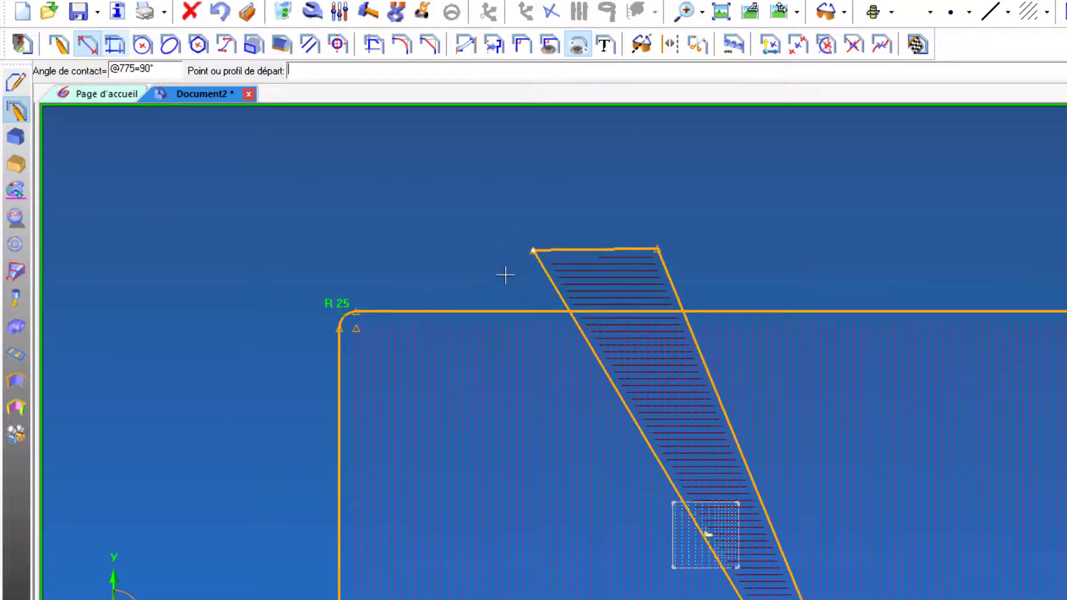
pyautogui.scroll(-2, 525, 251)
pyautogui.scroll(-1, 525, 251)
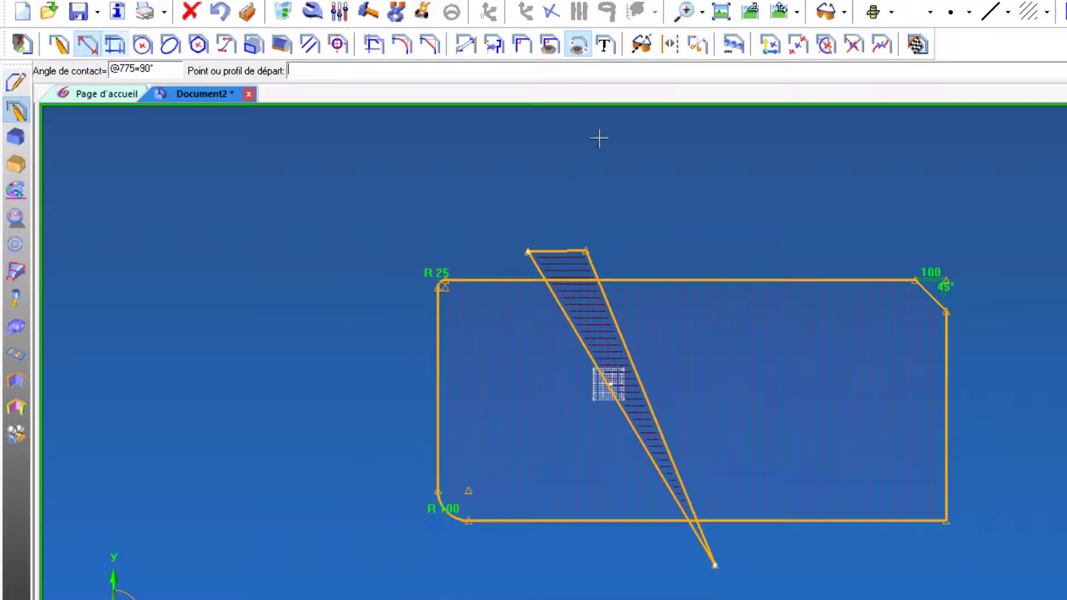
# Step: Set the dimension height (Hauteur des cotes) to 10 in the contour text settings and review the settings again
pyautogui.click(604, 44)
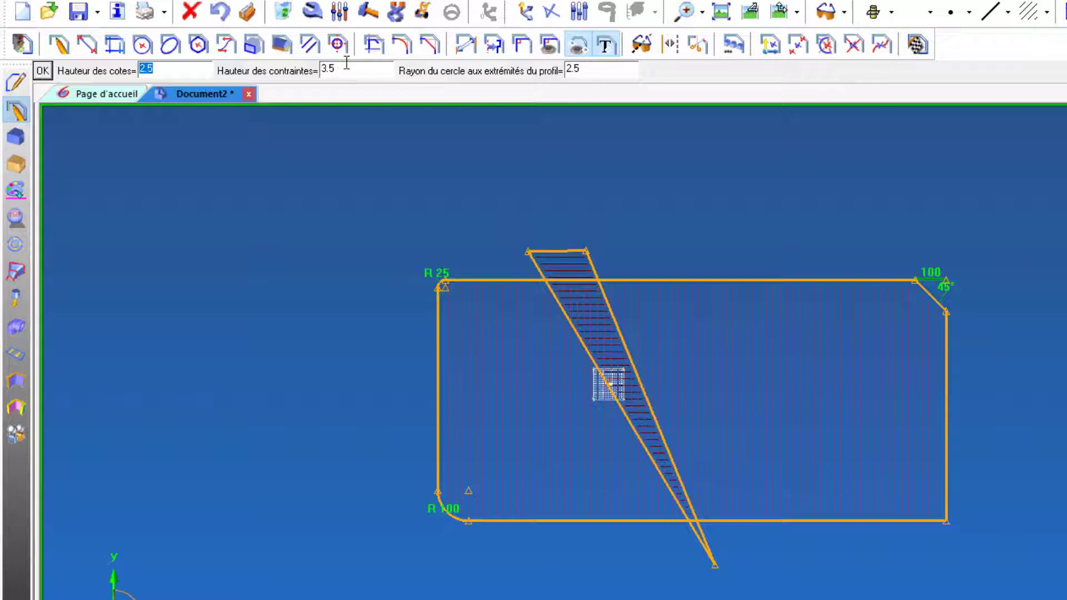
pyautogui.click(175, 75)
pyautogui.write('10')
pyautogui.press('Return')
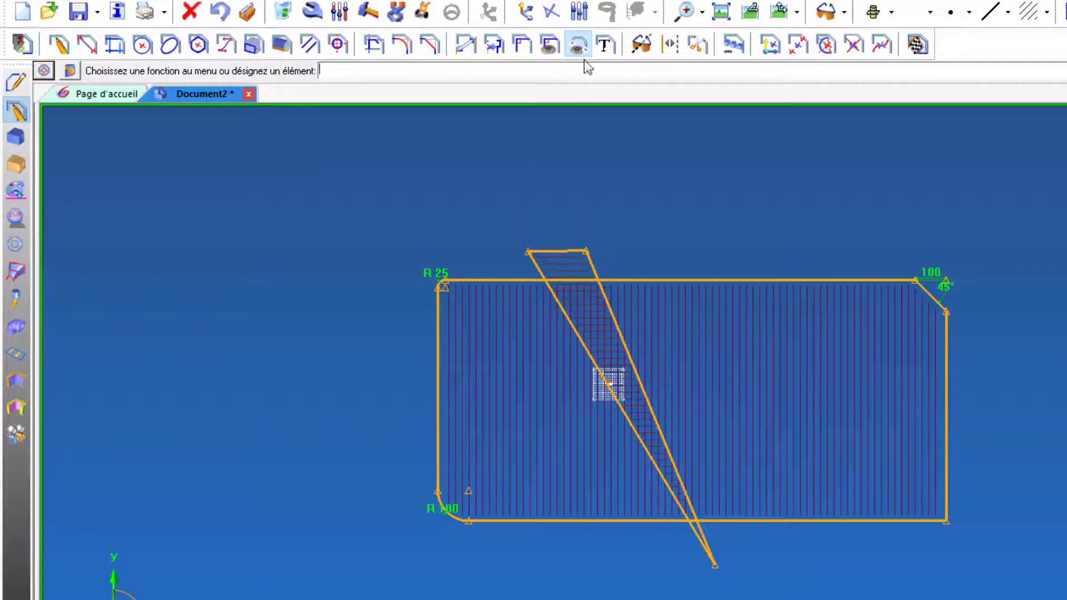
pyautogui.click(605, 45)
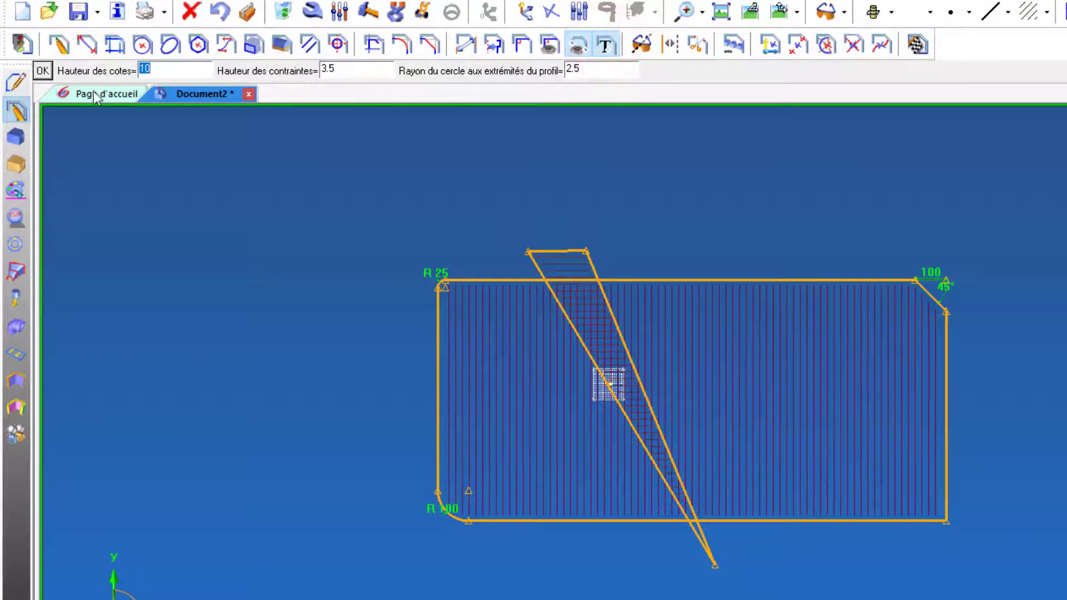
pyautogui.click(345, 70)
pyautogui.press('Return')
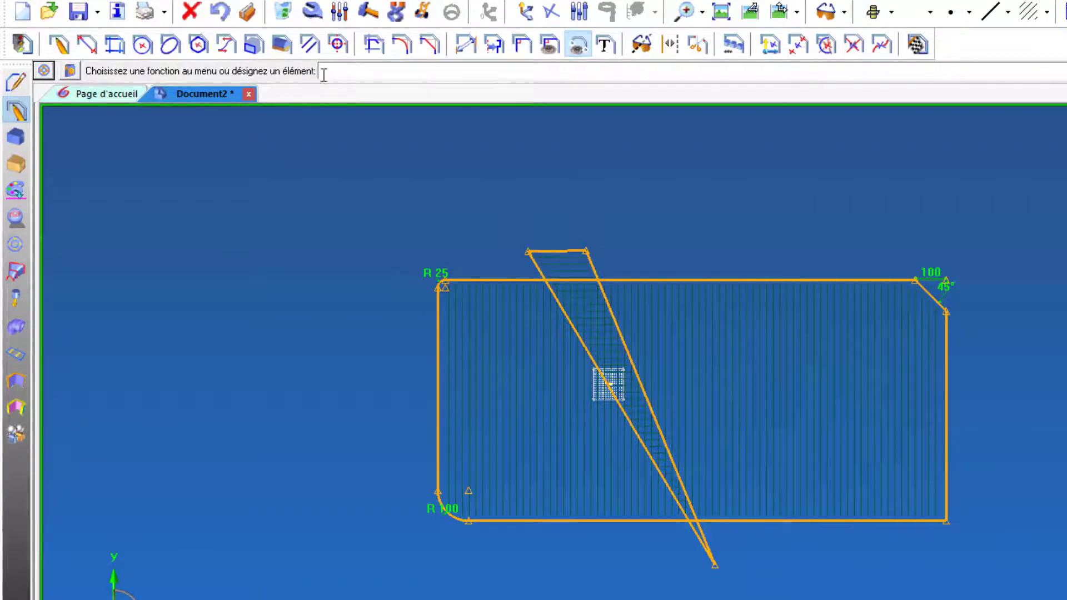
# Step: Turn on the display of constraints on the contours
pyautogui.scroll(5, 333, 239)
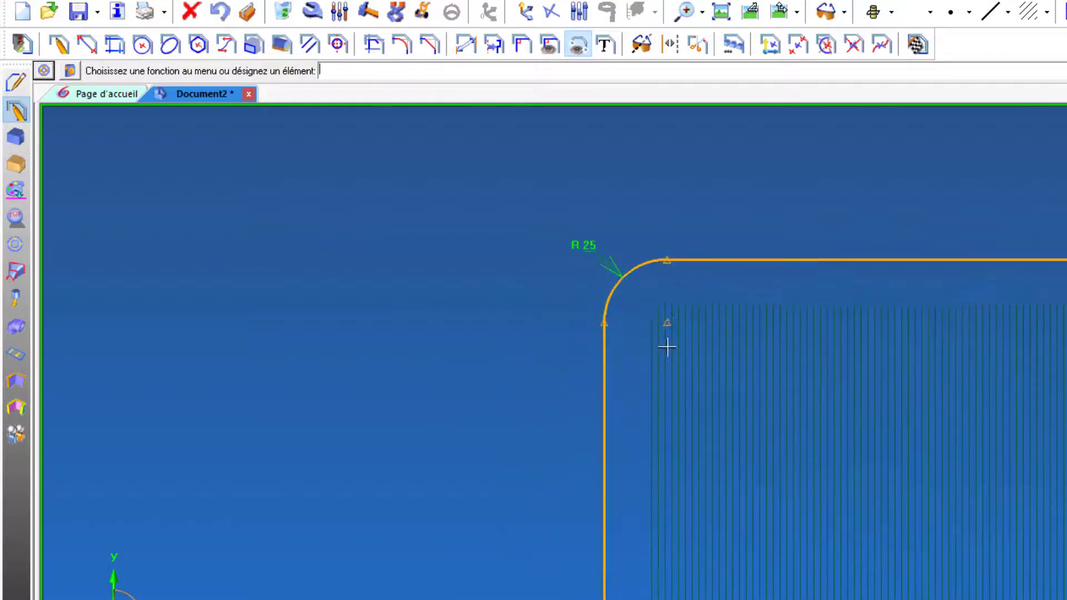
pyautogui.click(550, 44)
pyautogui.click(392, 334)
pyautogui.scroll(-8, 381, 325)
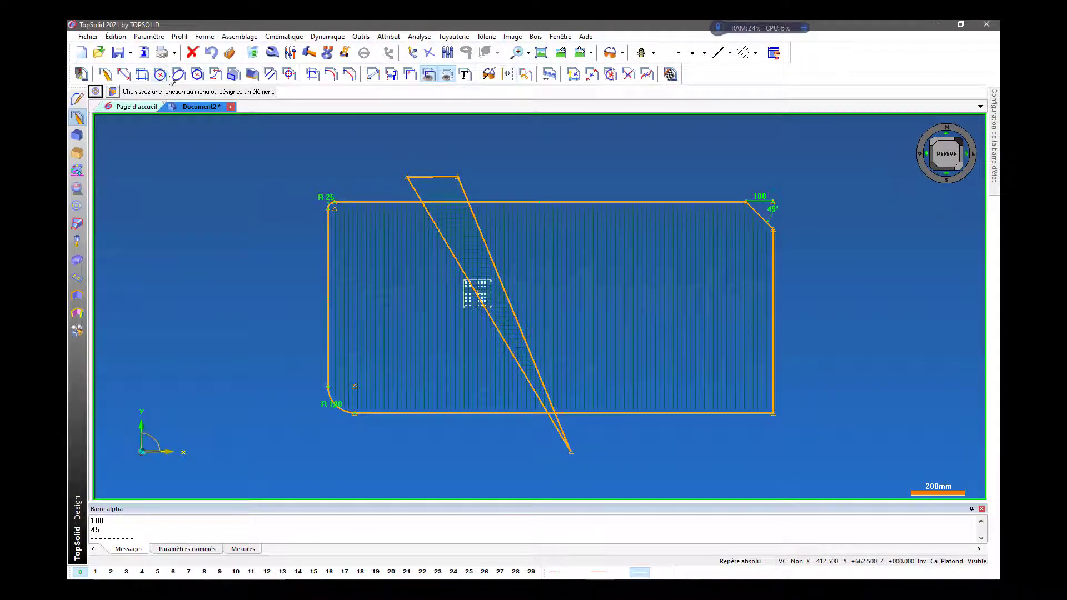
# Step: Place a six-sided regular polygon with a 45 mm inner diameter and 10° rotation above the rectangle
pyautogui.click(198, 75)
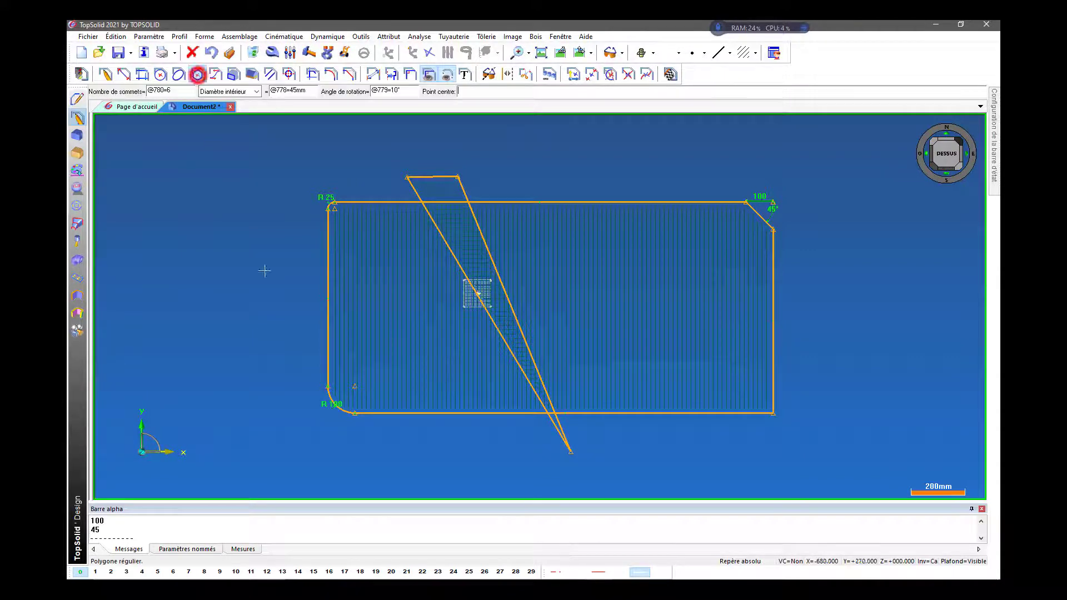
pyautogui.scroll(-3, 290, 287)
pyautogui.click(442, 156)
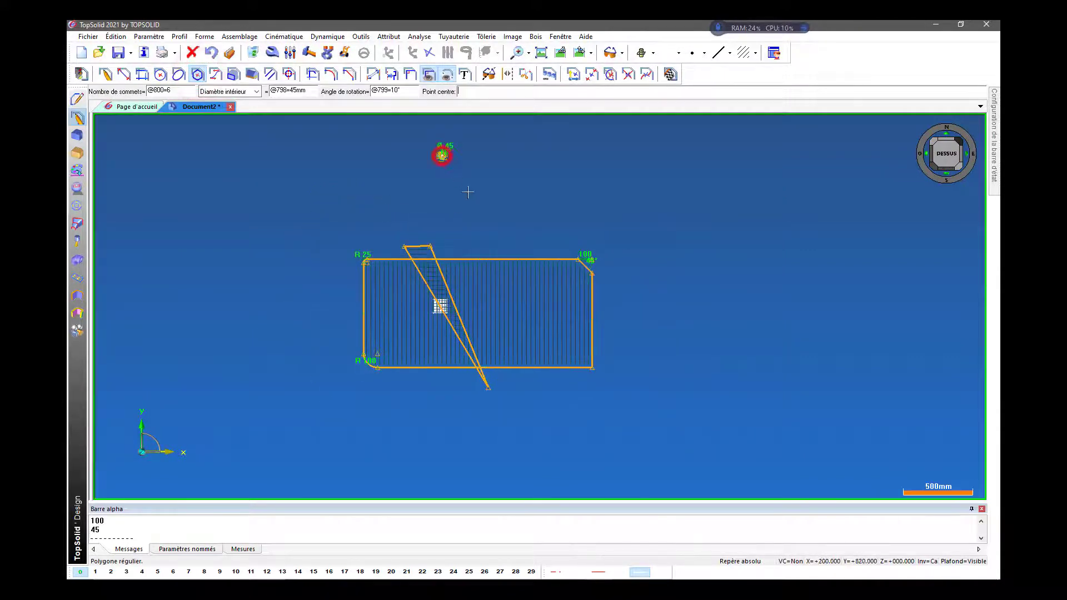
# Step: Place a second regular hexagon with a 200 mm inner diameter above the rectangle's upper edge, beside the small one
pyautogui.click(193, 89)
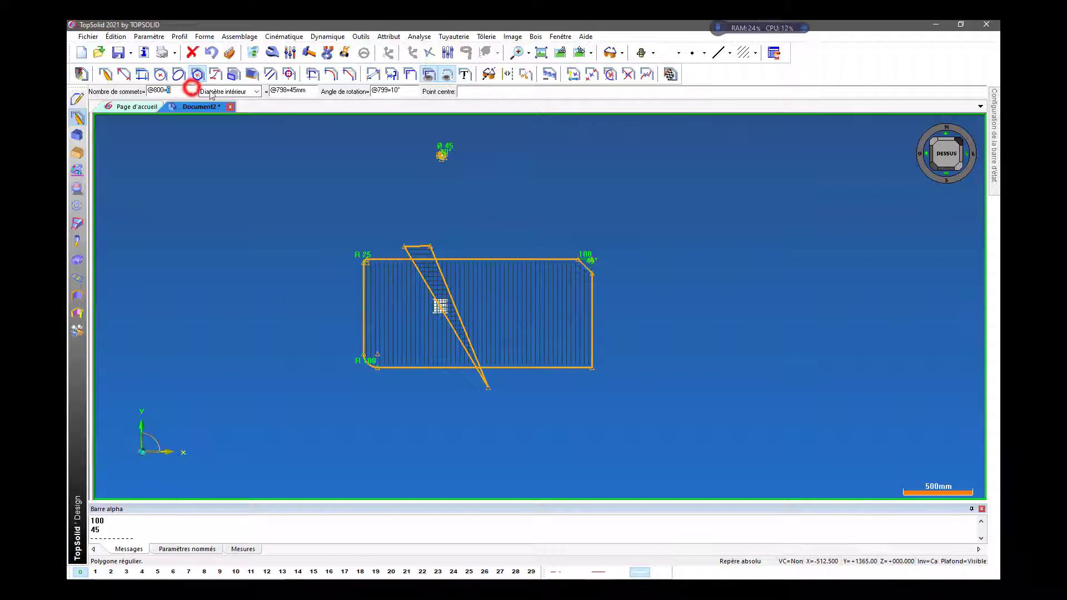
pyautogui.click(308, 90)
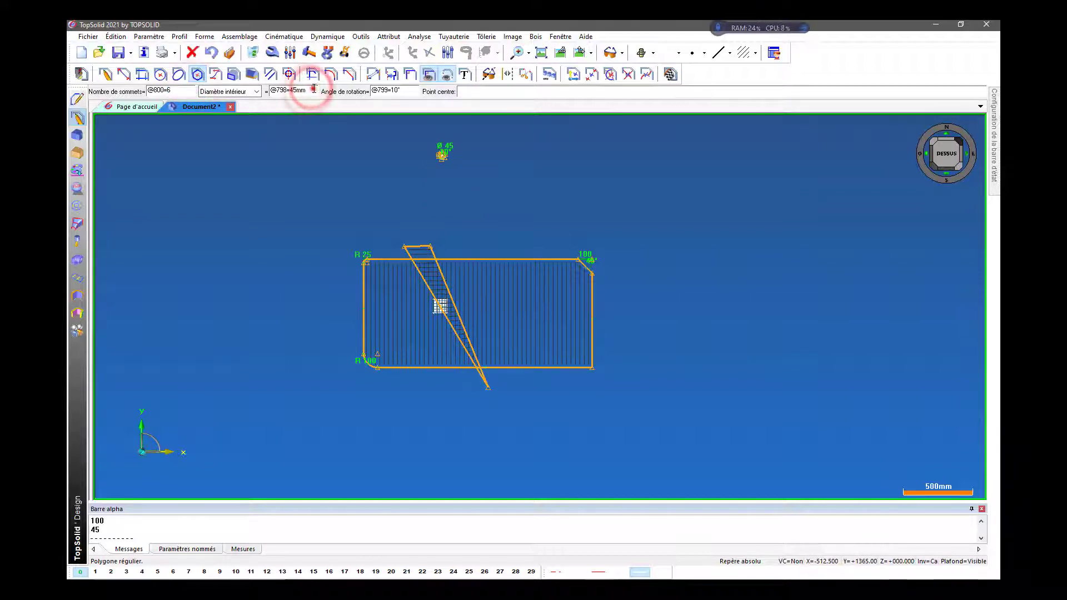
pyautogui.doubleClick(314, 89)
pyautogui.write('200')
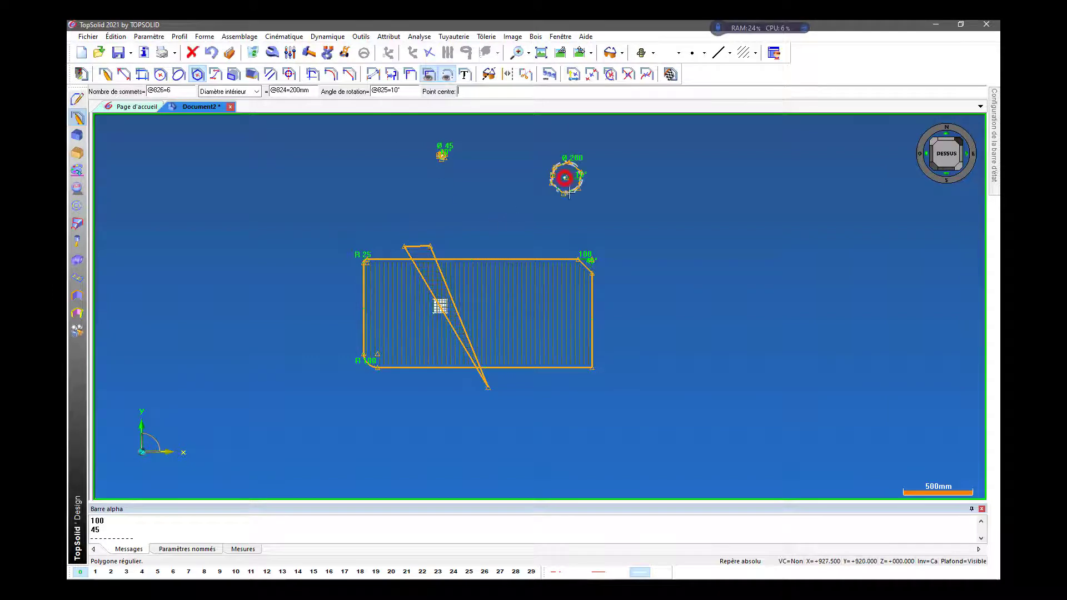
# Step: Convert the upper-left edge of the 200 mm hexagon into a construction segment, with the Construction option set to OUI
pyautogui.scroll(5, 564, 178)
pyautogui.scroll(3, 585, 175)
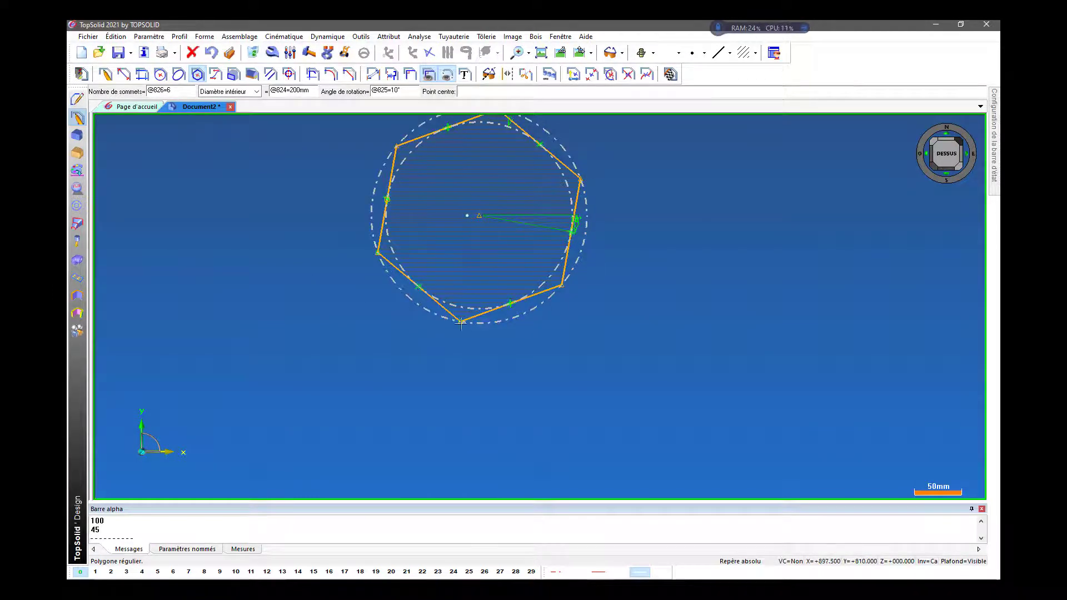
pyautogui.scroll(2, 370, 173)
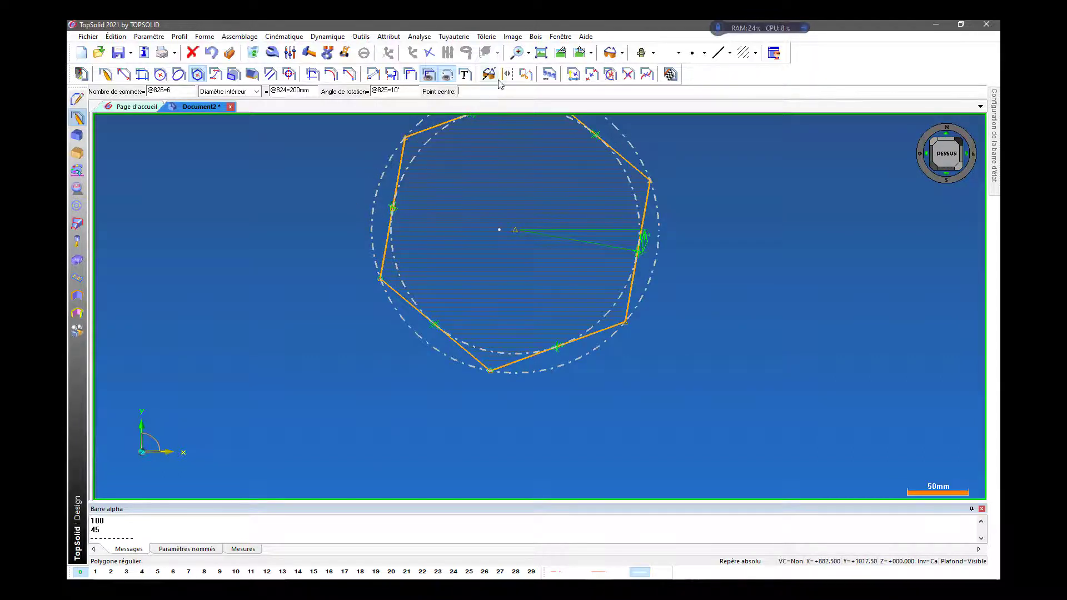
pyautogui.click(508, 74)
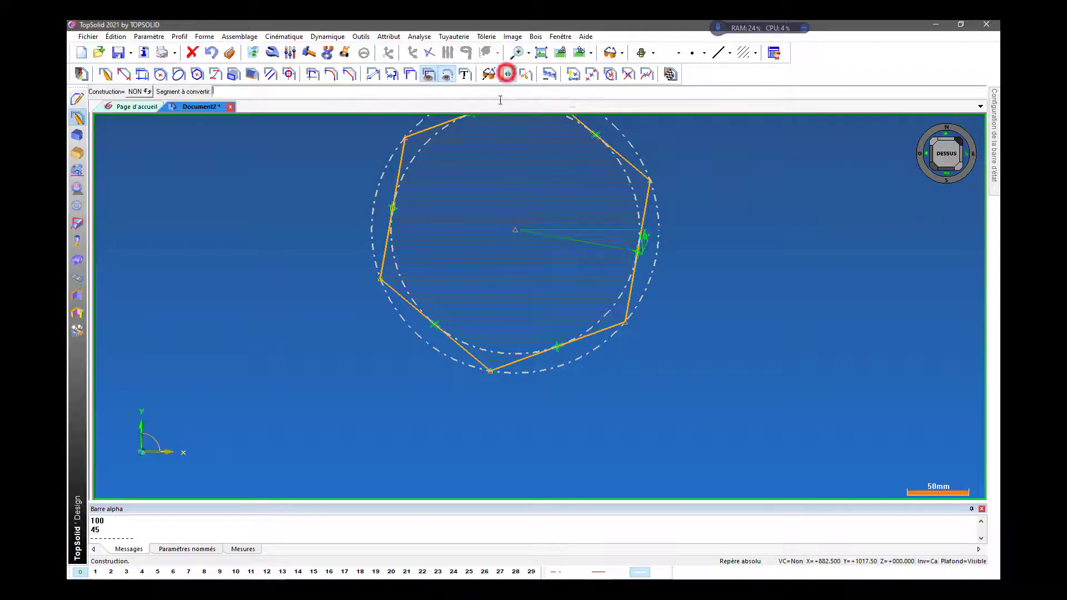
pyautogui.scroll(-2, 493, 291)
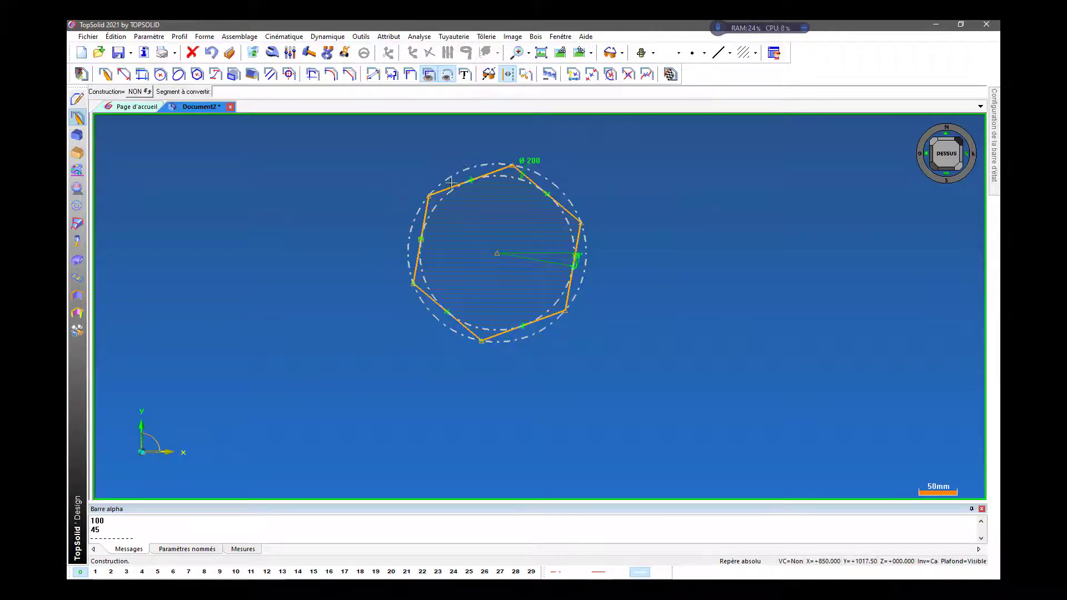
pyautogui.scroll(4, 448, 190)
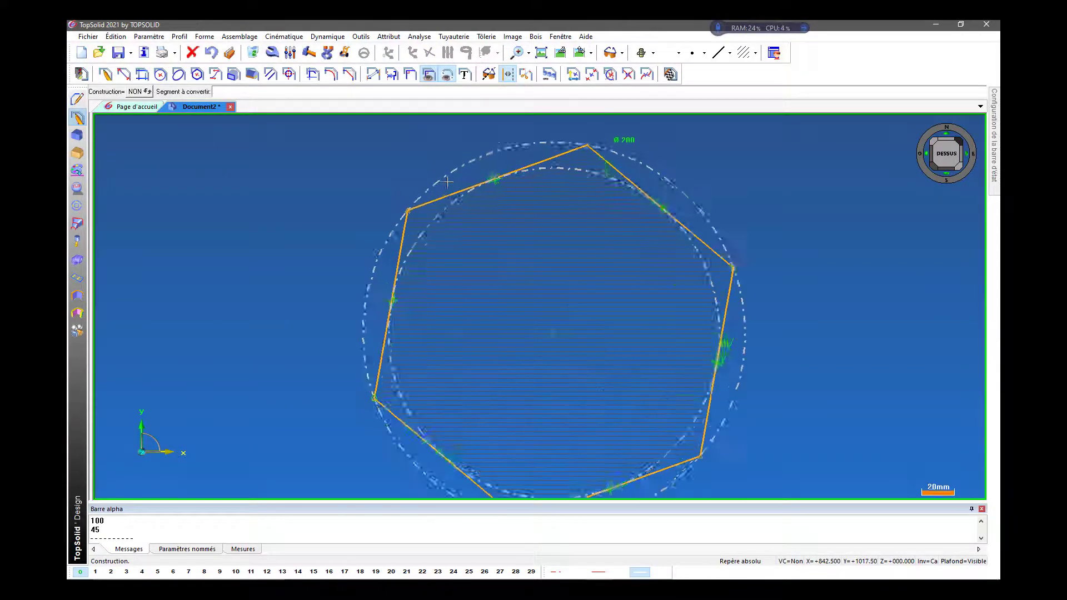
pyautogui.scroll(-2, 478, 299)
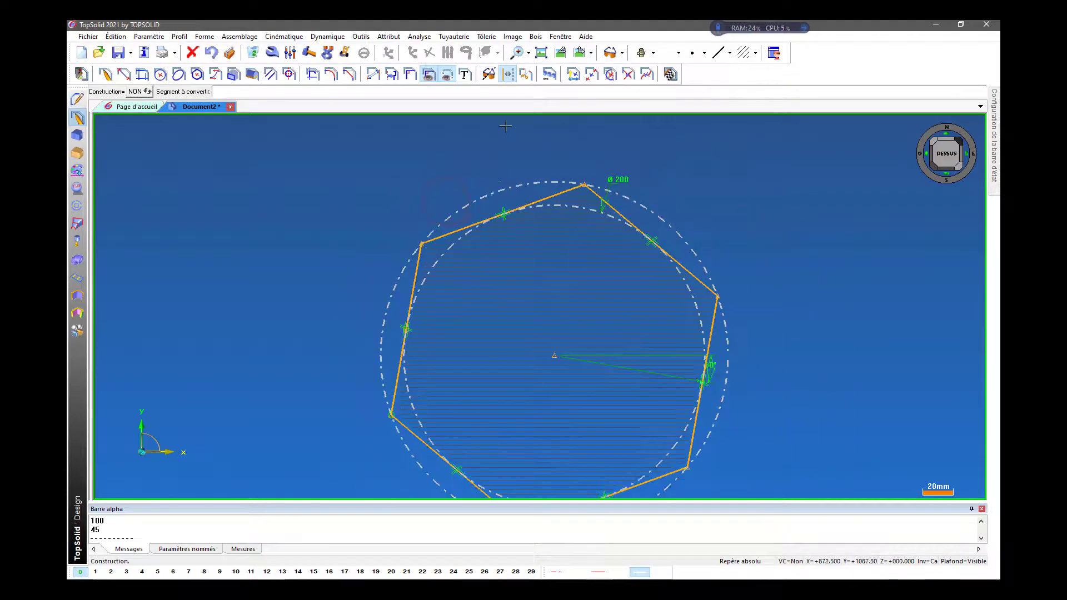
pyautogui.click(442, 234)
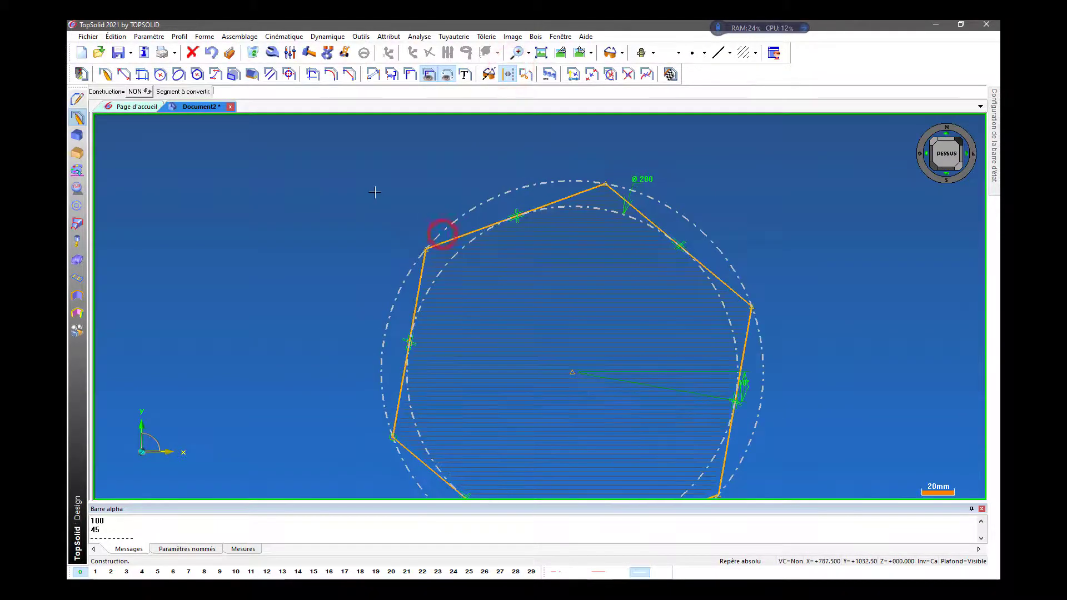
pyautogui.click(129, 92)
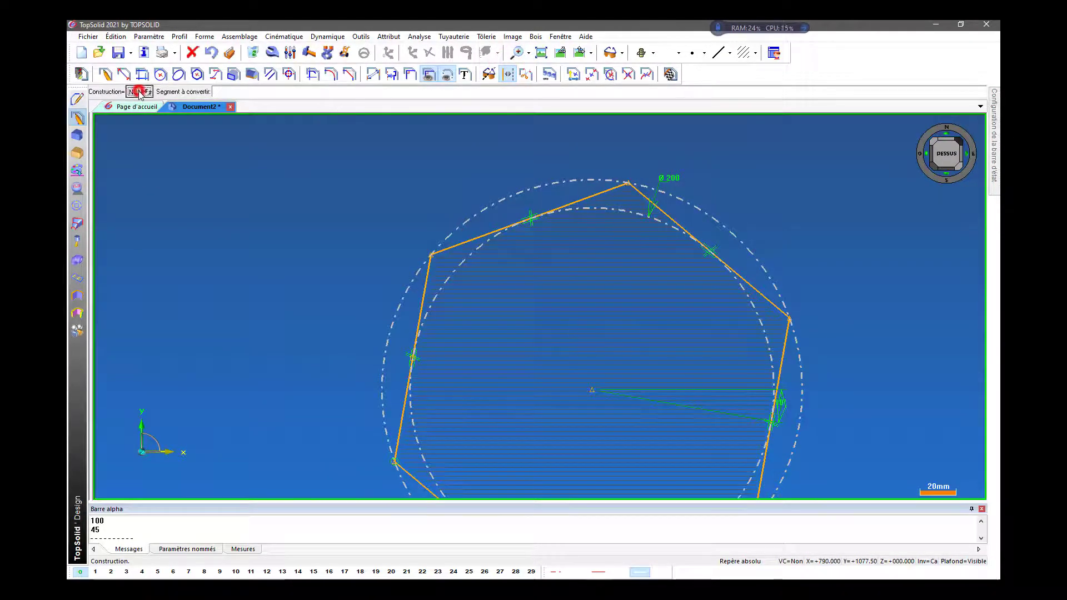
pyautogui.click(470, 236)
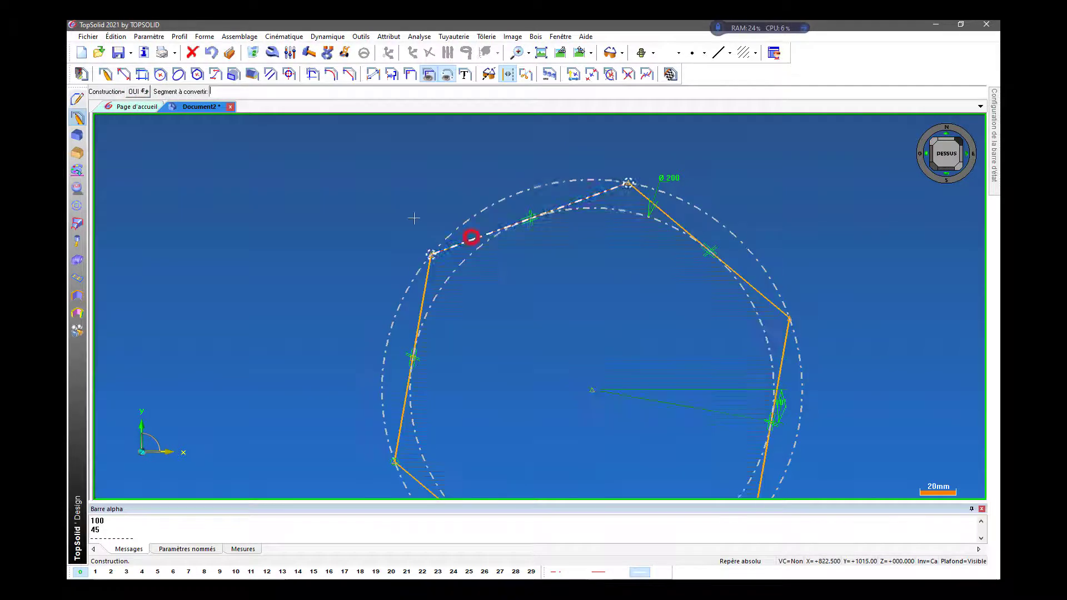
pyautogui.scroll(2, 413, 251)
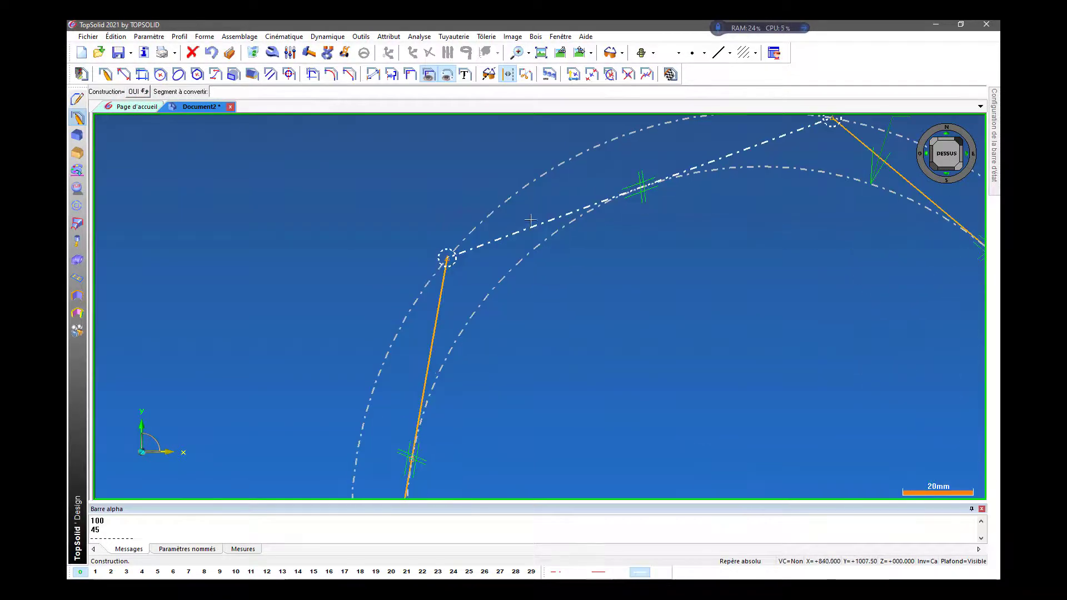
pyautogui.scroll(-3, 231, 217)
# Step: Convert the rectangle's upper edge, between the R 25 fillet and the chamfer, into a construction segment
pyautogui.scroll(-6, 310, 223)
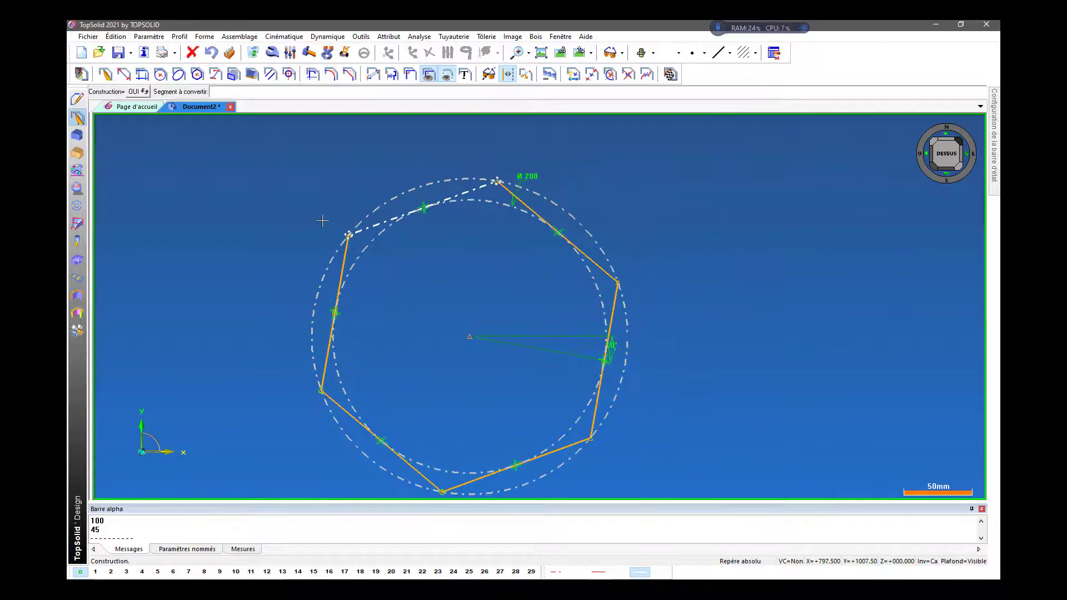
pyautogui.scroll(2, 363, 380)
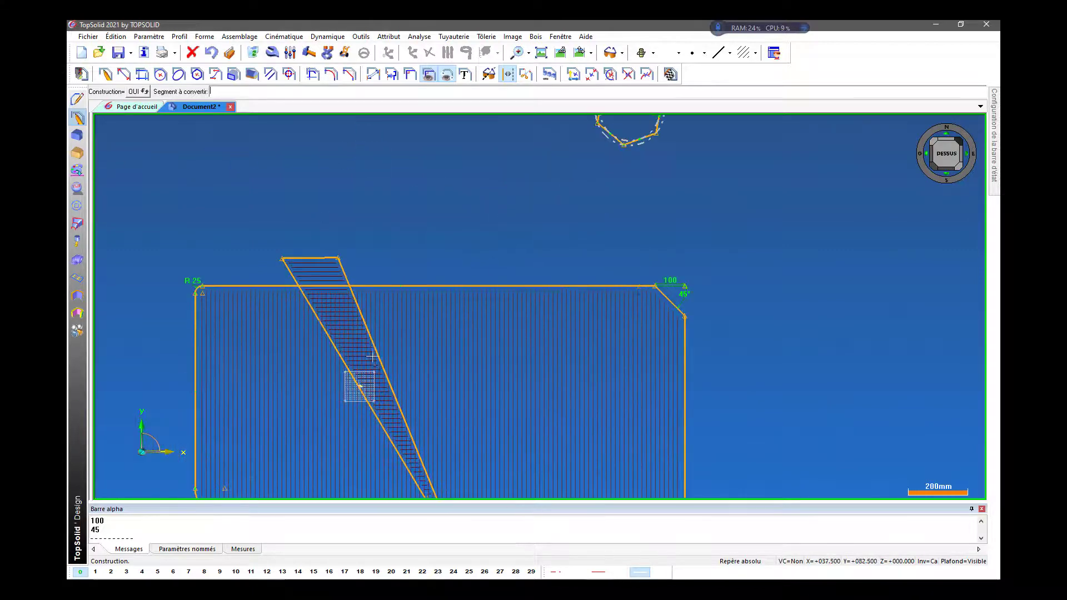
pyautogui.click(405, 289)
pyautogui.scroll(2, 348, 301)
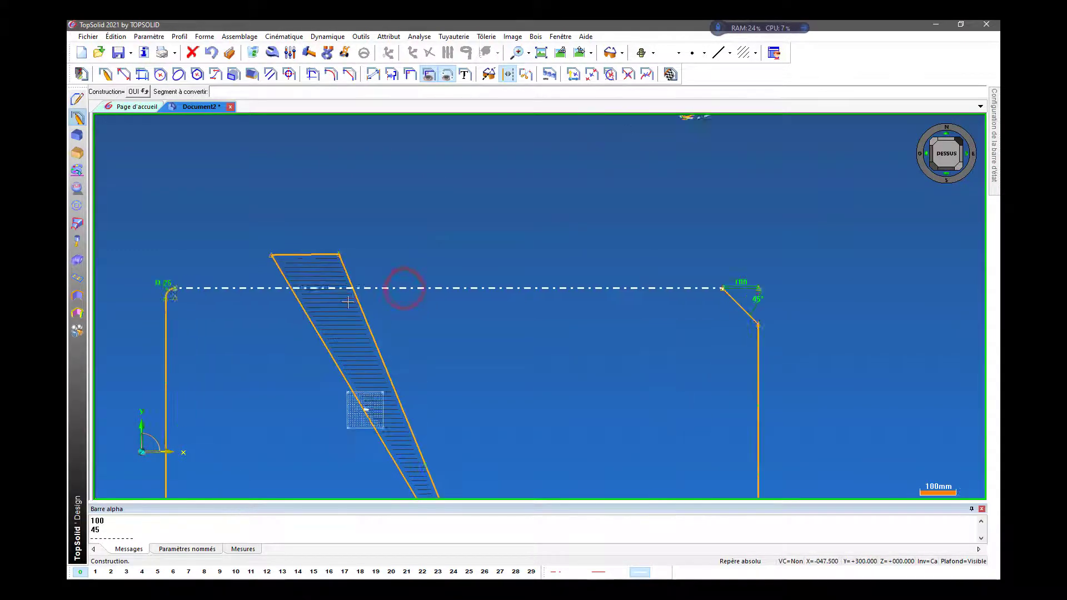
pyautogui.scroll(-1, 484, 175)
pyautogui.scroll(1, 266, 244)
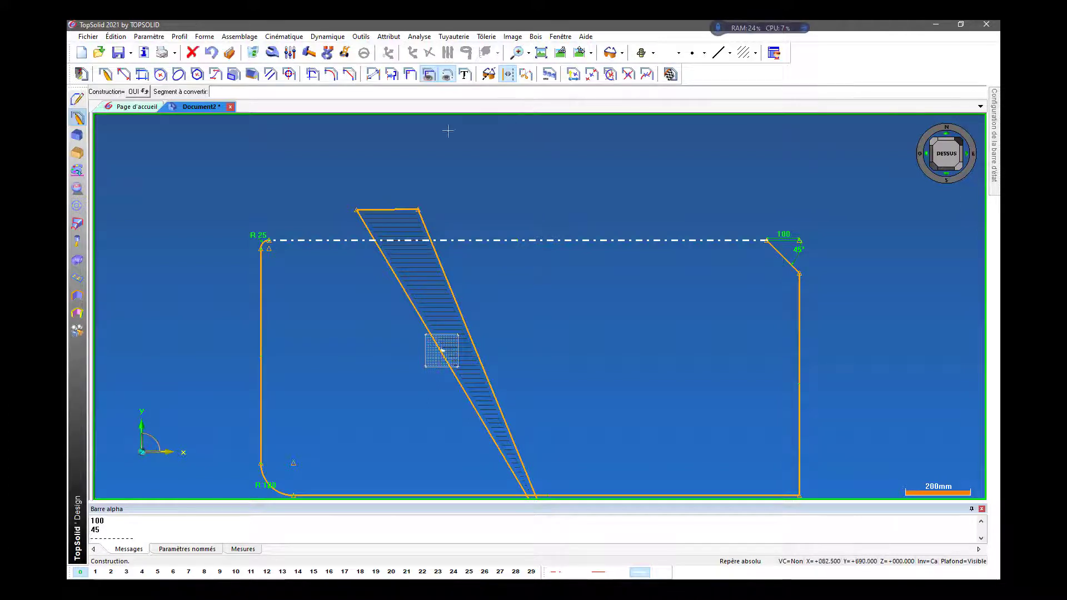
pyautogui.scroll(-3, 300, 177)
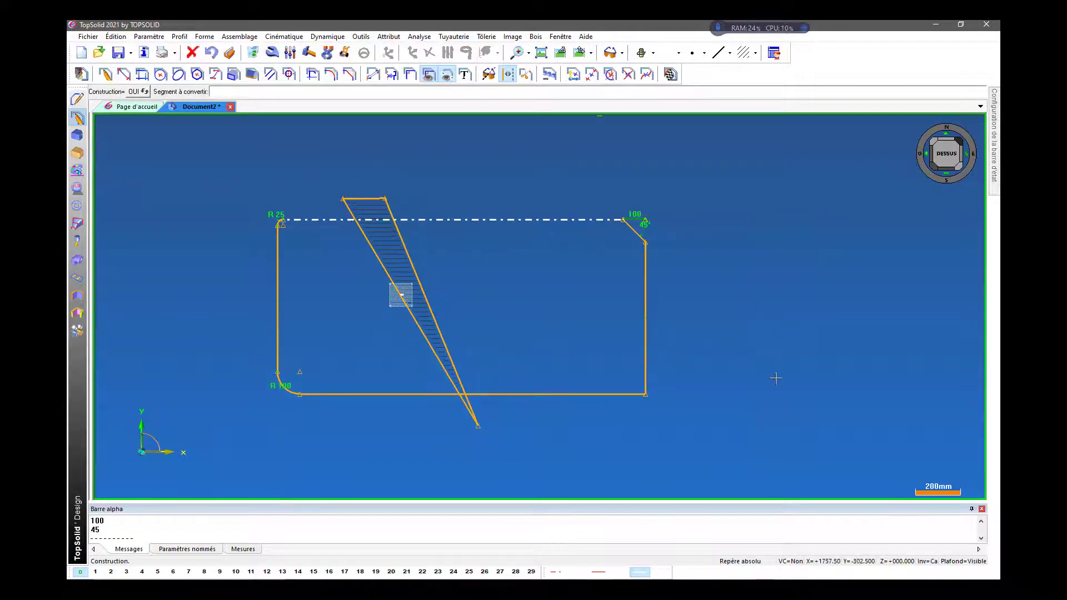
# Step: Separate the vertex joining the rectangle's lower edge to the R 100 fillet, opening the contour there
pyautogui.click(526, 74)
pyautogui.scroll(1, 679, 204)
pyautogui.scroll(3, 285, 436)
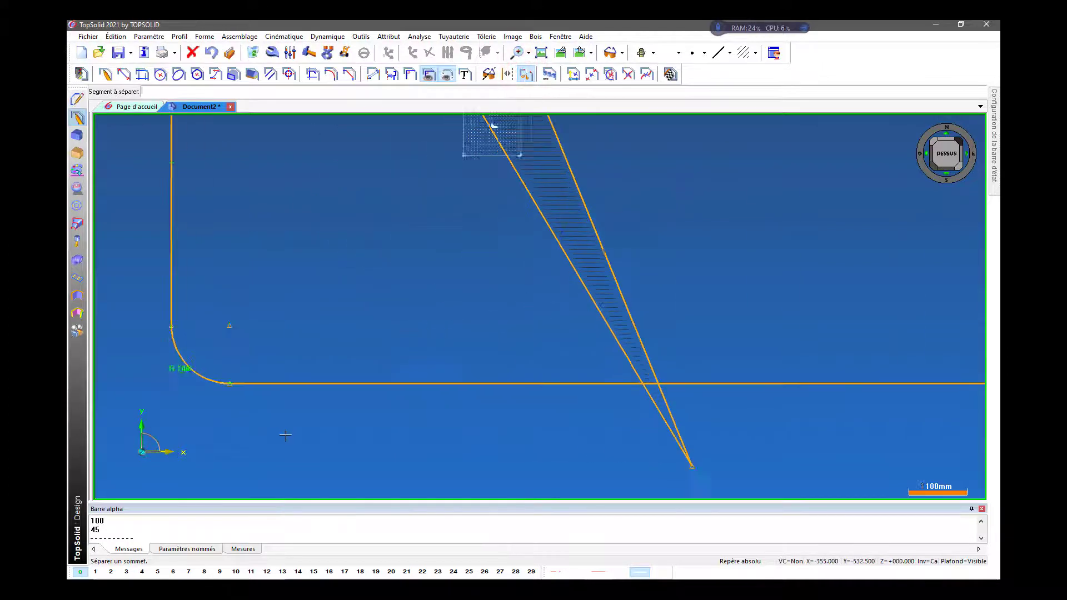
pyautogui.scroll(2, 274, 425)
pyautogui.scroll(2, 155, 364)
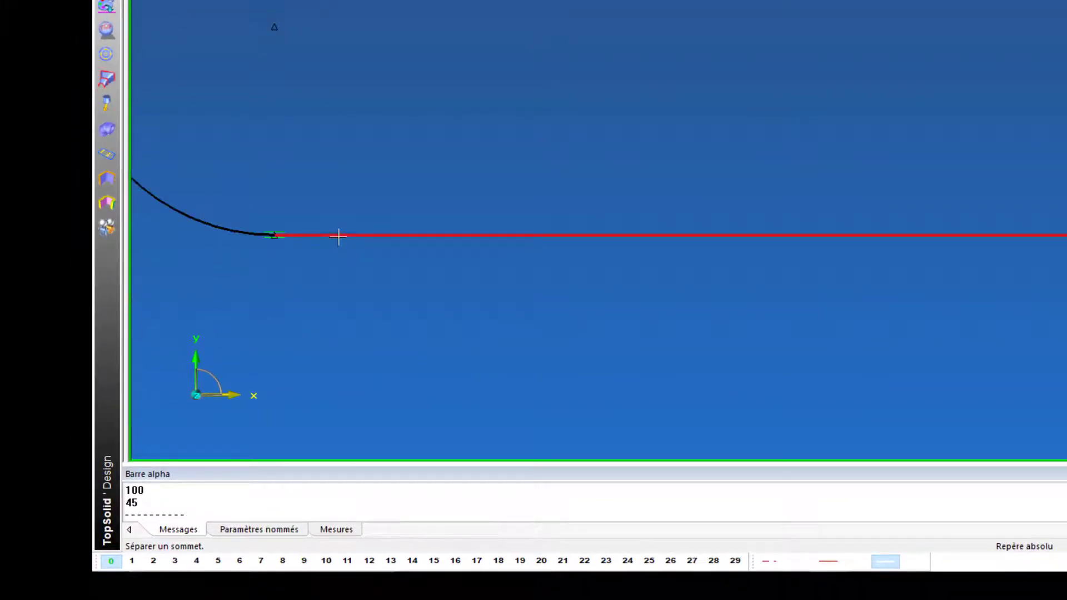
pyautogui.click(338, 235)
pyautogui.scroll(2, 275, 254)
pyautogui.scroll(-6, 467, 174)
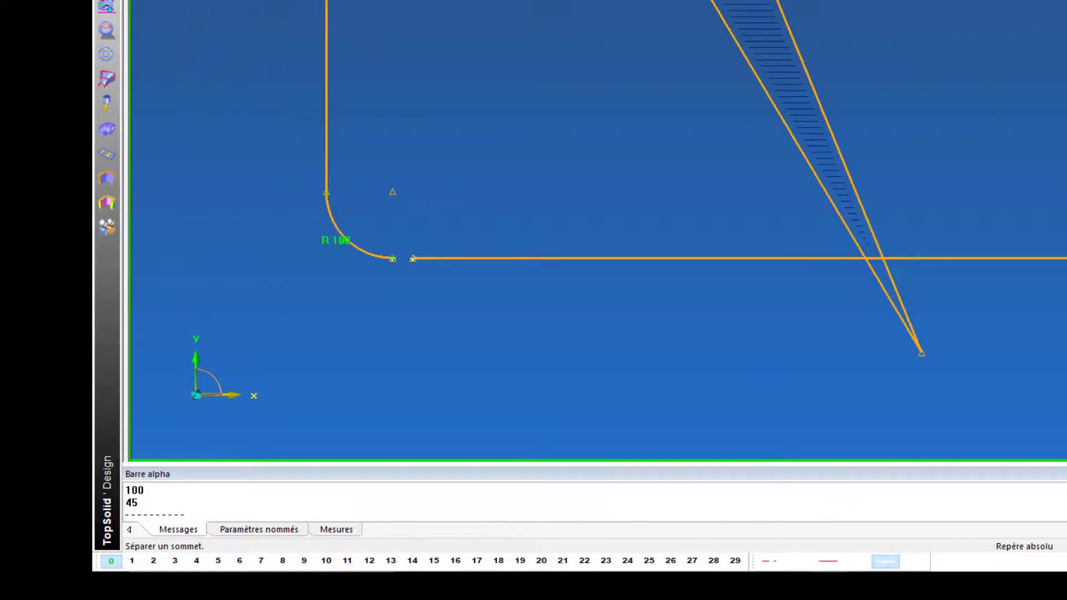
# Step: Move the free end of the lower edge farther away from the R 100 fillet to widen the gap
pyautogui.click(414, 259)
pyautogui.click(613, 190)
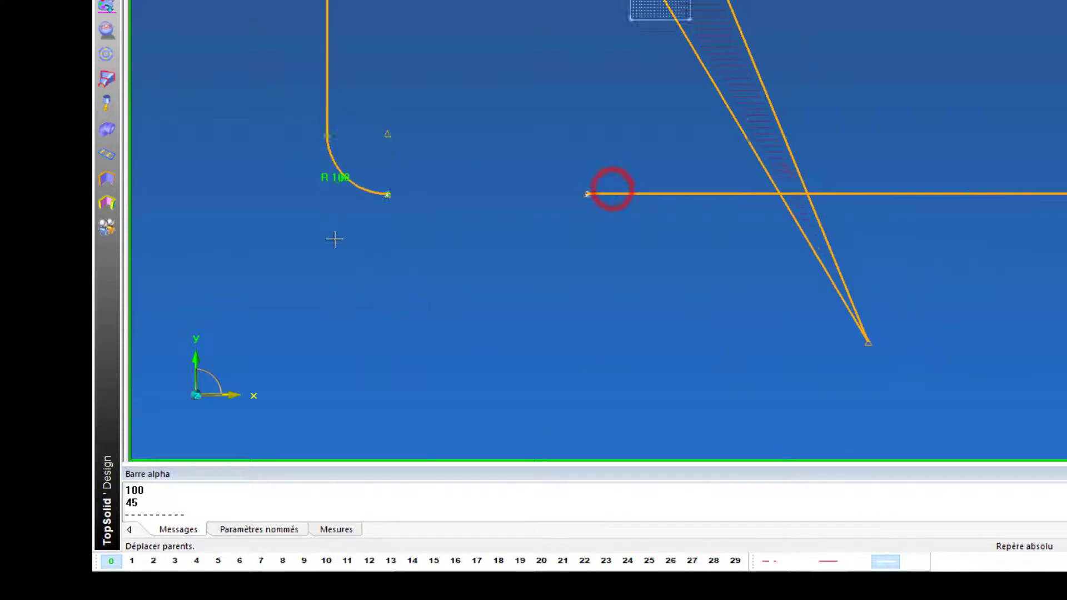
pyautogui.scroll(-2, 334, 248)
pyautogui.scroll(-2, 335, 248)
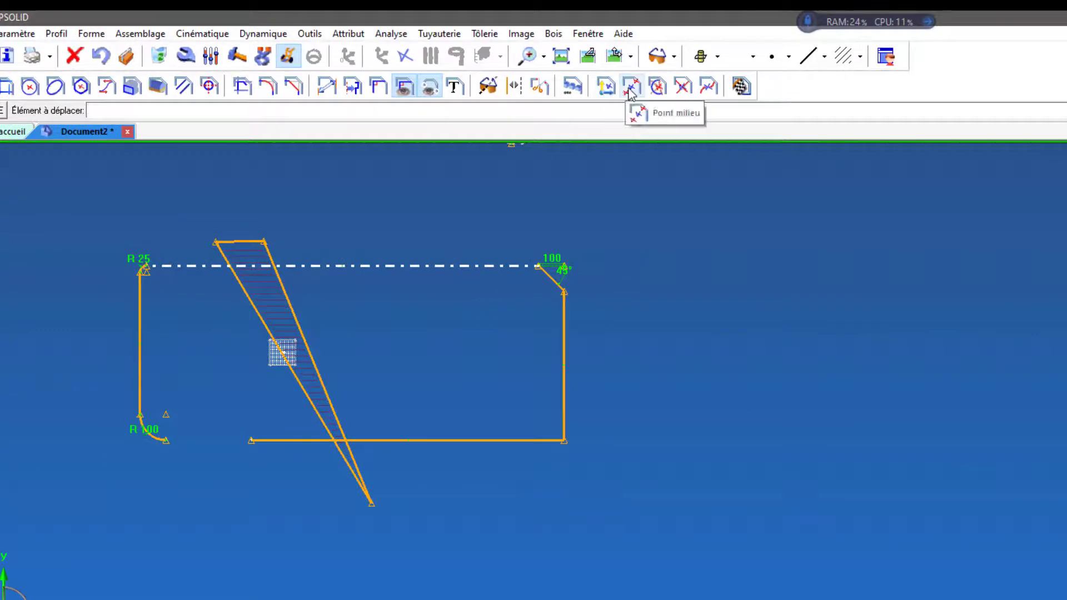
# Step: Place two free points outside the contour, to the right of the rectangle, one above the other
pyautogui.click(607, 87)
pyautogui.click(694, 313)
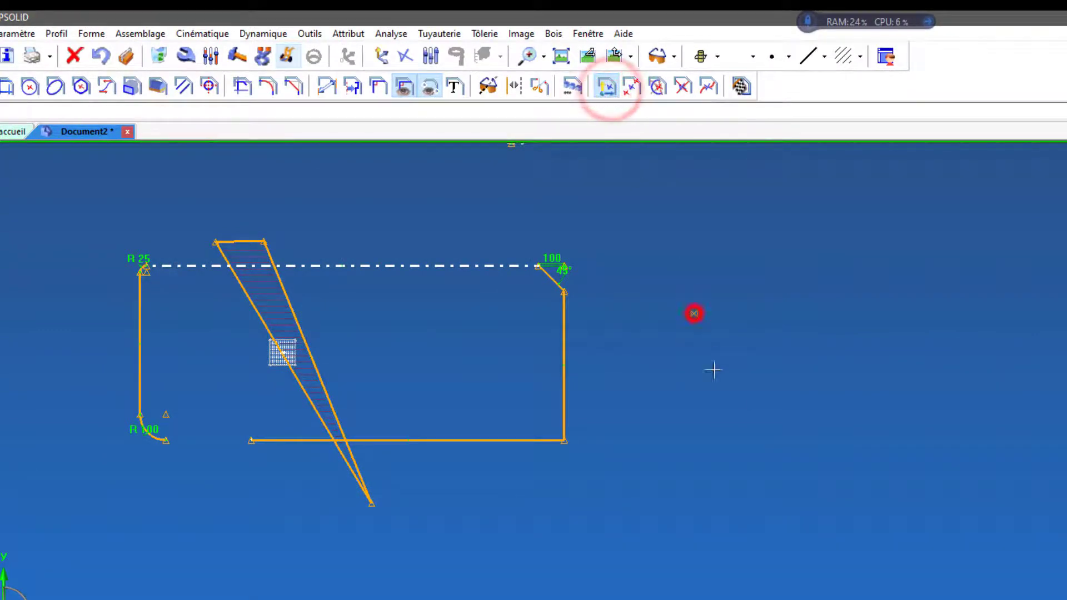
pyautogui.click(749, 449)
pyautogui.scroll(-1, 576, 536)
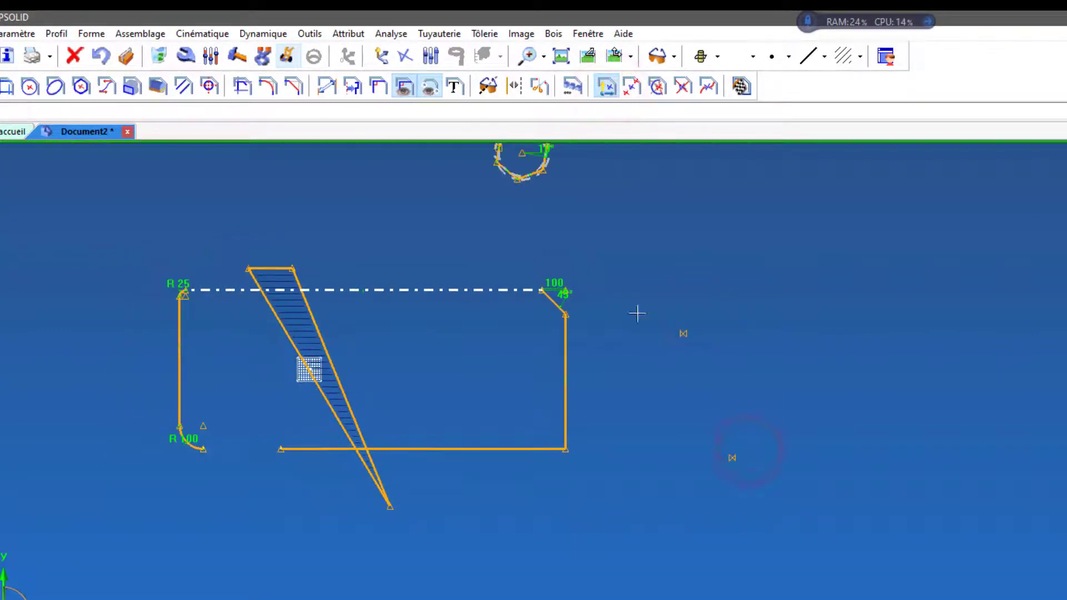
# Step: Create a midpoint between the lower edge's free end and the chamfer's lower vertex
pyautogui.click(632, 87)
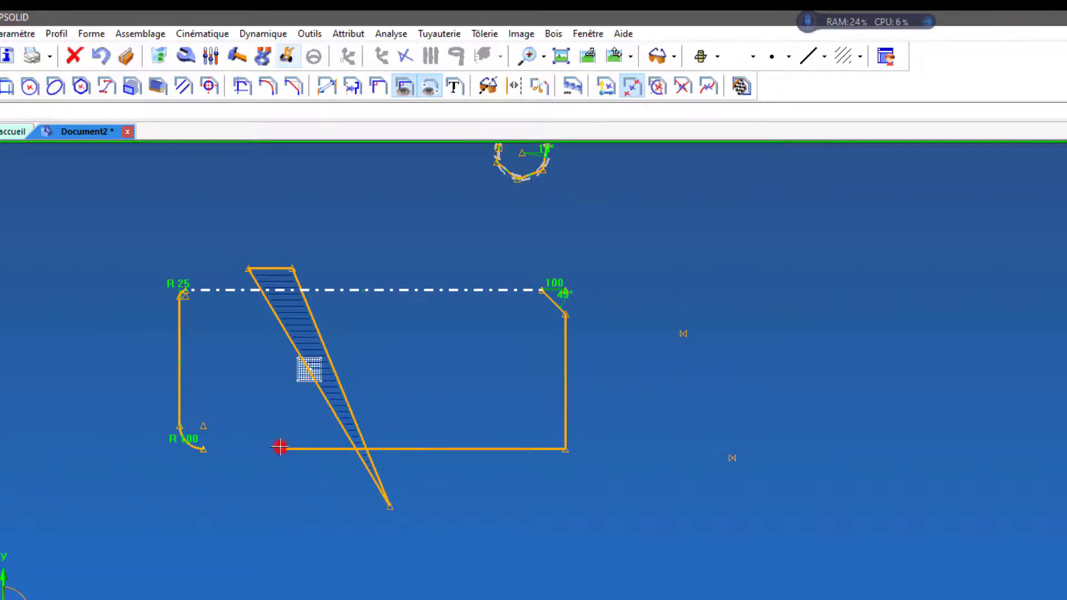
pyautogui.click(280, 448)
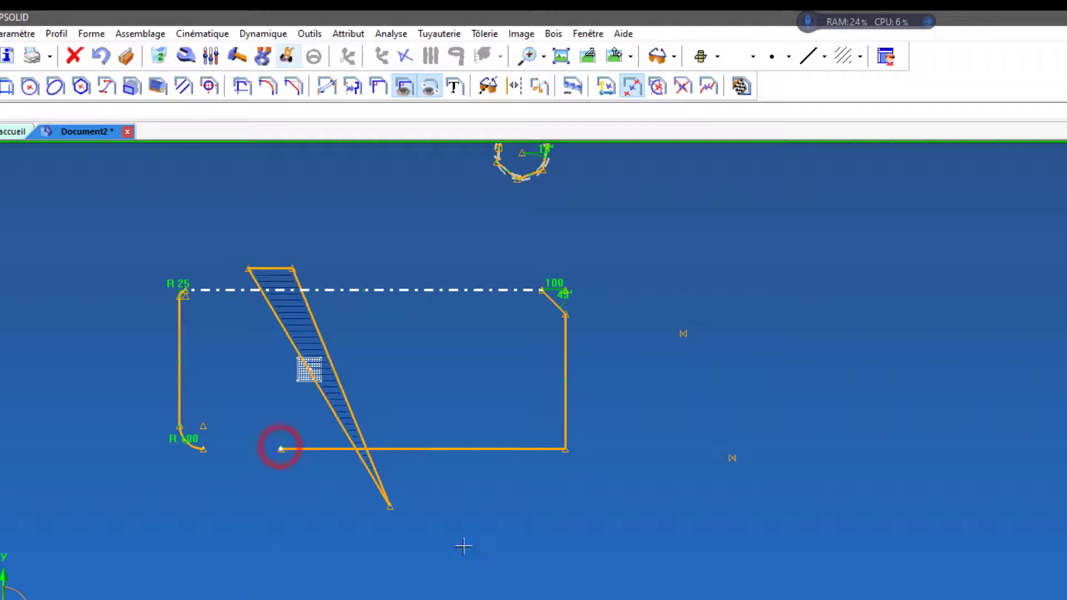
pyautogui.click(567, 316)
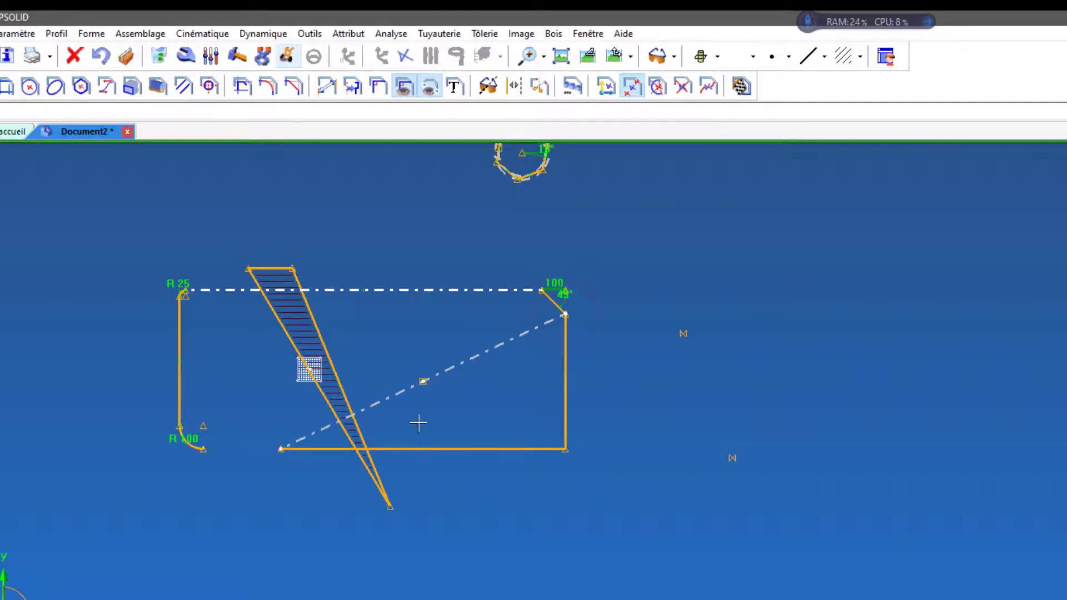
pyautogui.scroll(2, 419, 423)
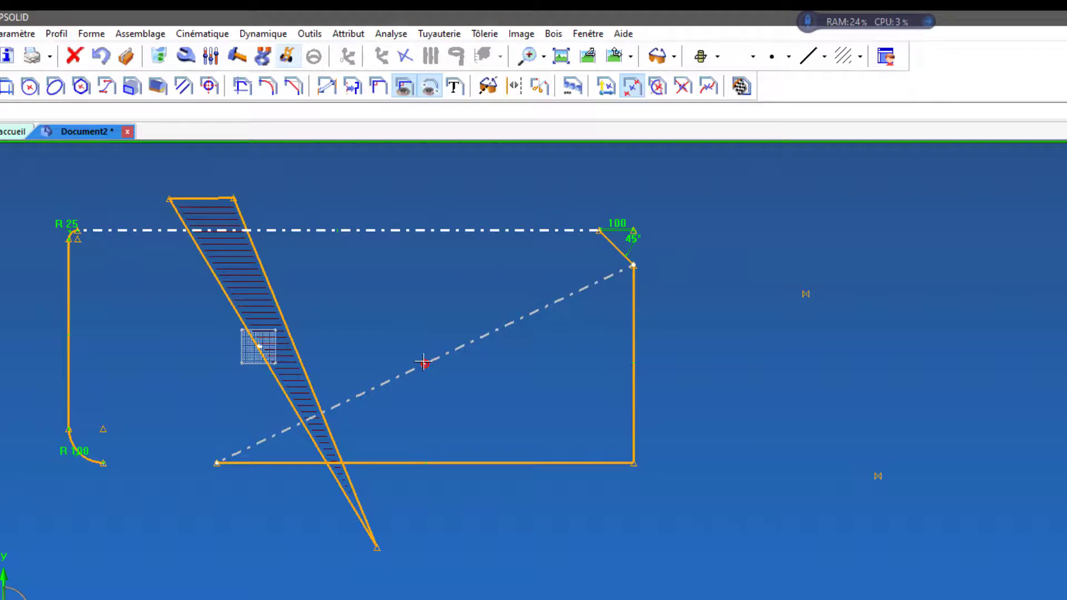
# Step: Create a centre point on the rectangle's lower edge
pyautogui.click(657, 88)
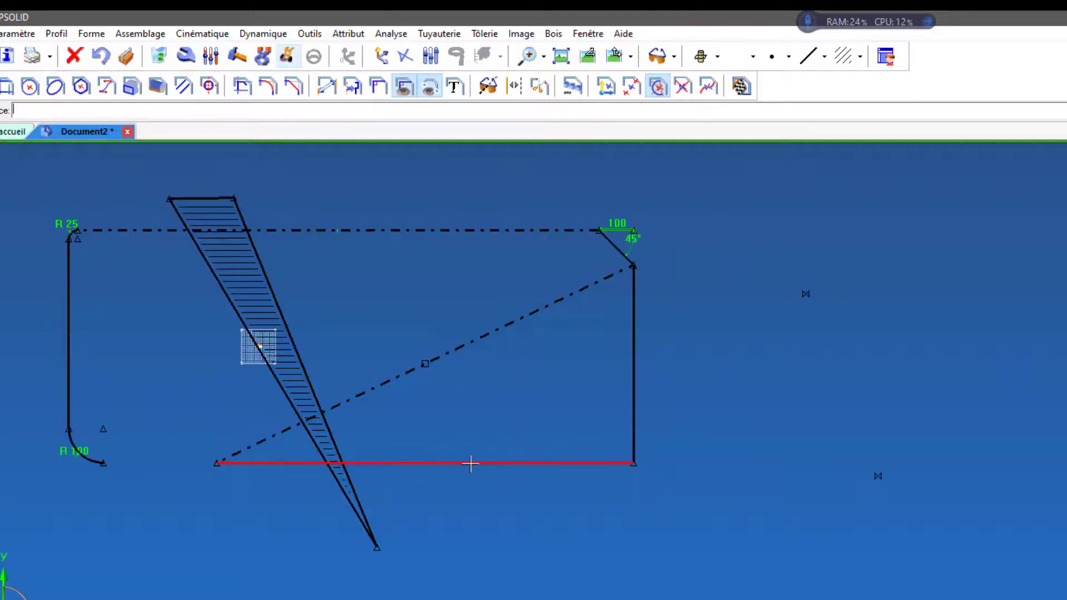
pyautogui.click(439, 462)
pyautogui.scroll(5, 428, 466)
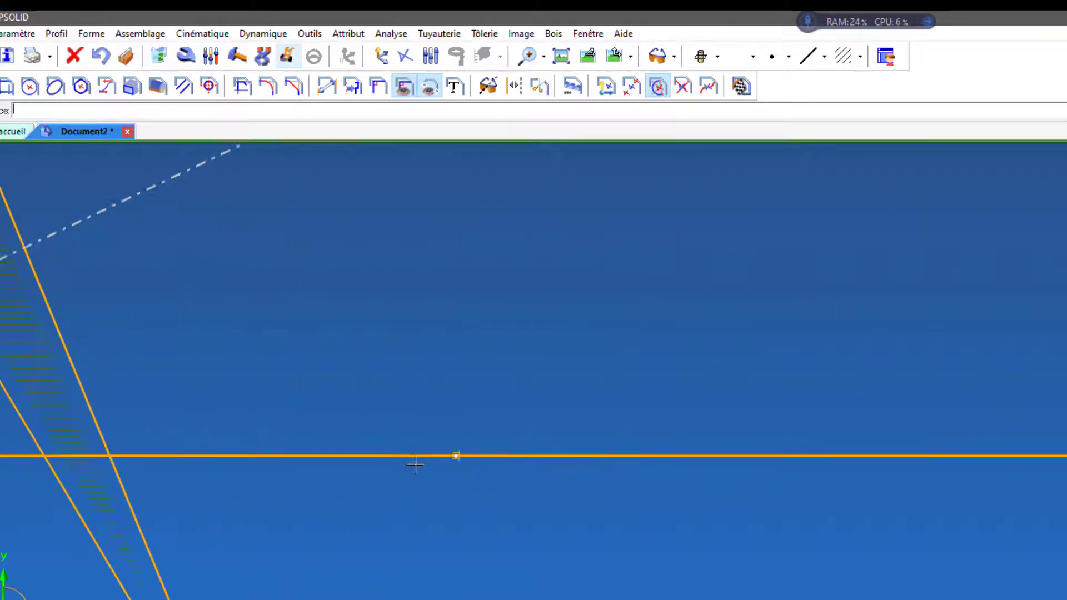
pyautogui.scroll(-5, 463, 458)
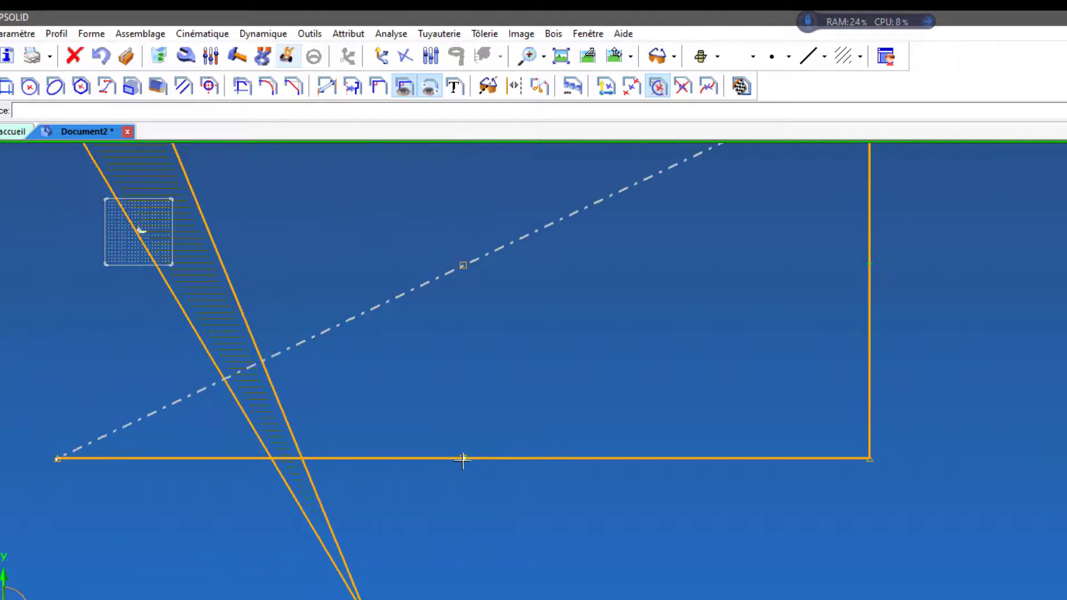
pyautogui.scroll(-2, 462, 459)
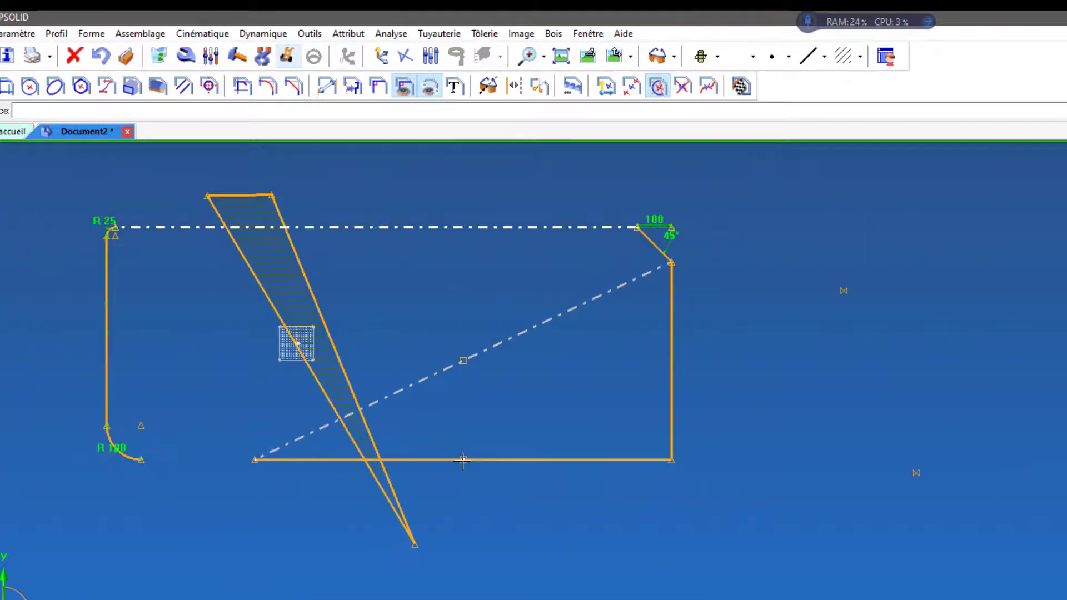
# Step: Create an intersection point between the diagonal construction line and the hatched triangle-like contour's right edge
pyautogui.click(684, 87)
pyautogui.scroll(5, 300, 411)
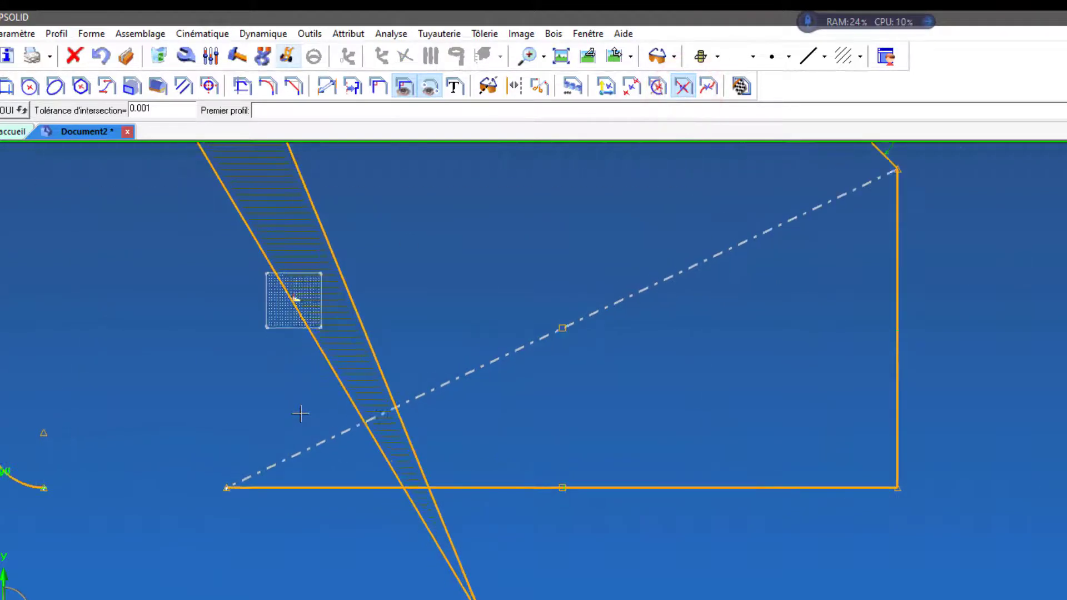
pyautogui.scroll(1, 300, 412)
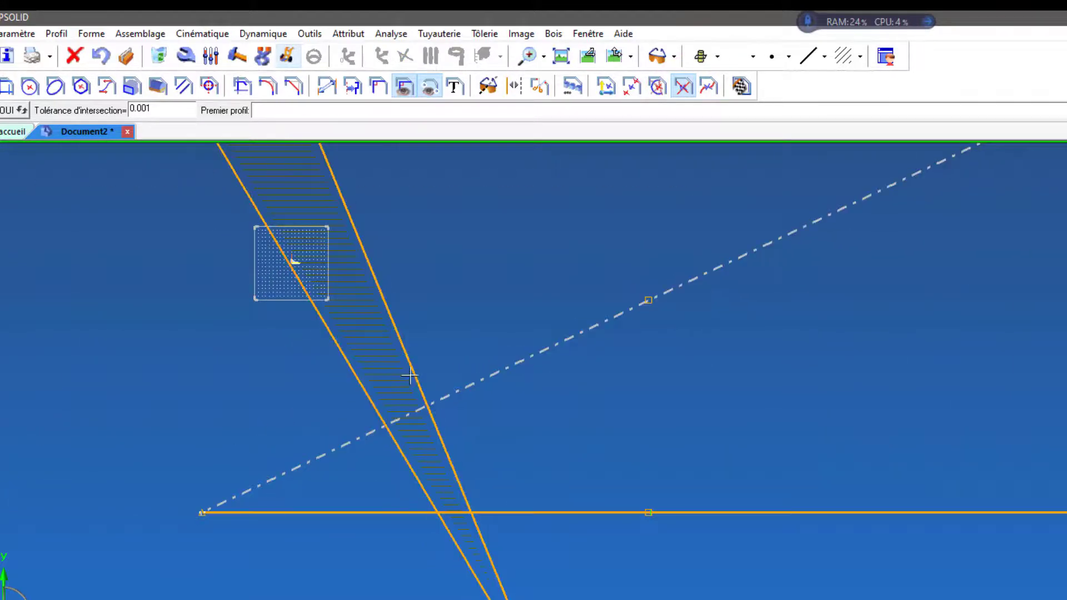
pyautogui.click(454, 390)
pyautogui.click(414, 365)
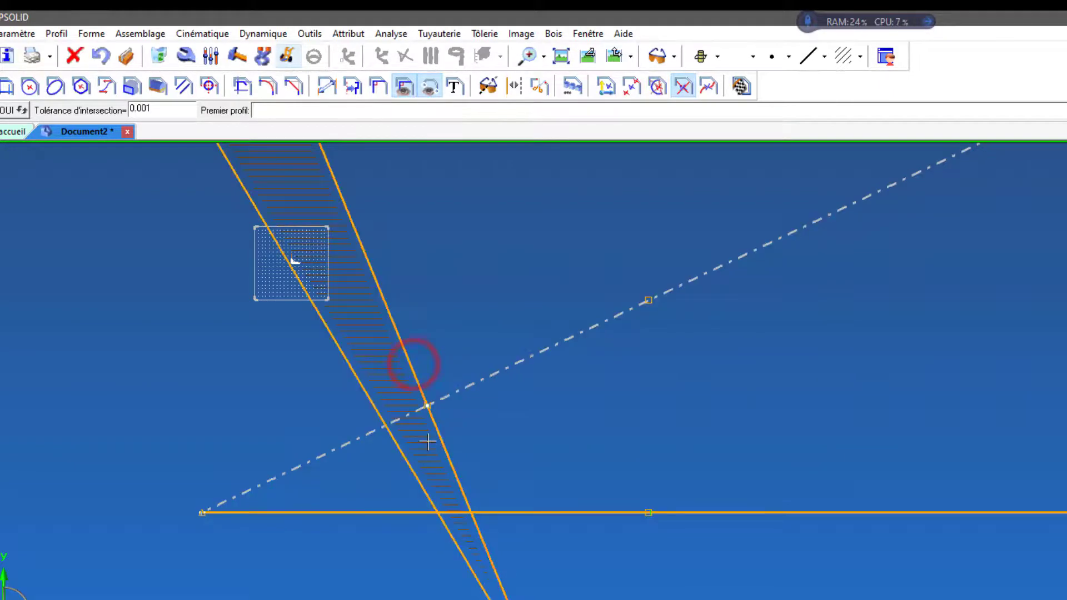
pyautogui.scroll(5, 428, 442)
pyautogui.scroll(-5, 461, 297)
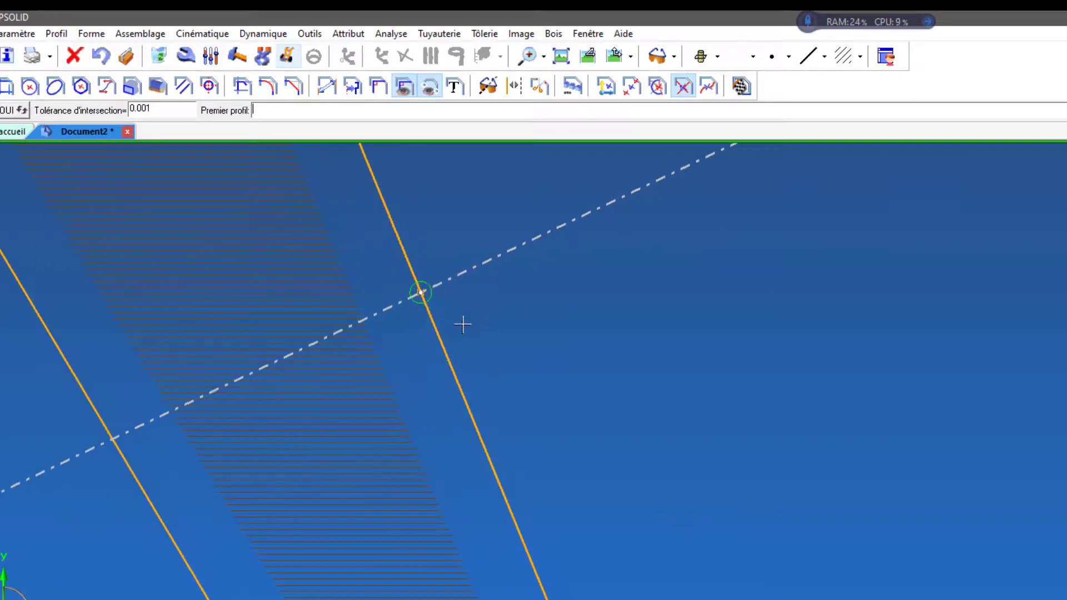
pyautogui.scroll(-2, 468, 395)
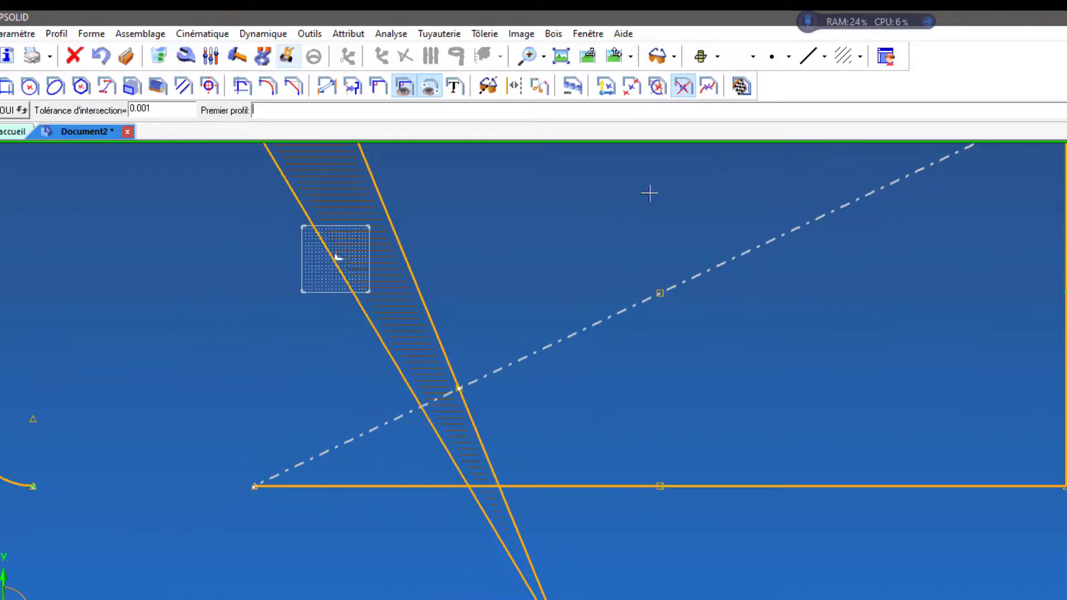
# Step: Place a point on the rectangle's right vertical edge with the point-on-curve tool
pyautogui.click(707, 86)
pyautogui.scroll(-2, 274, 405)
pyautogui.scroll(-1, 274, 406)
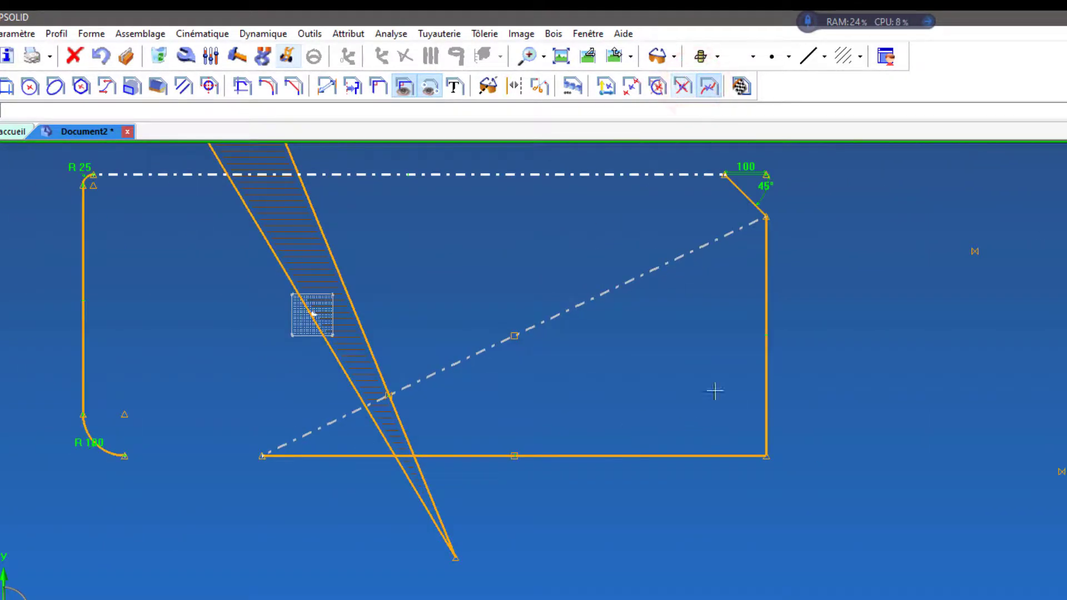
pyautogui.click(766, 381)
pyautogui.scroll(1, 823, 398)
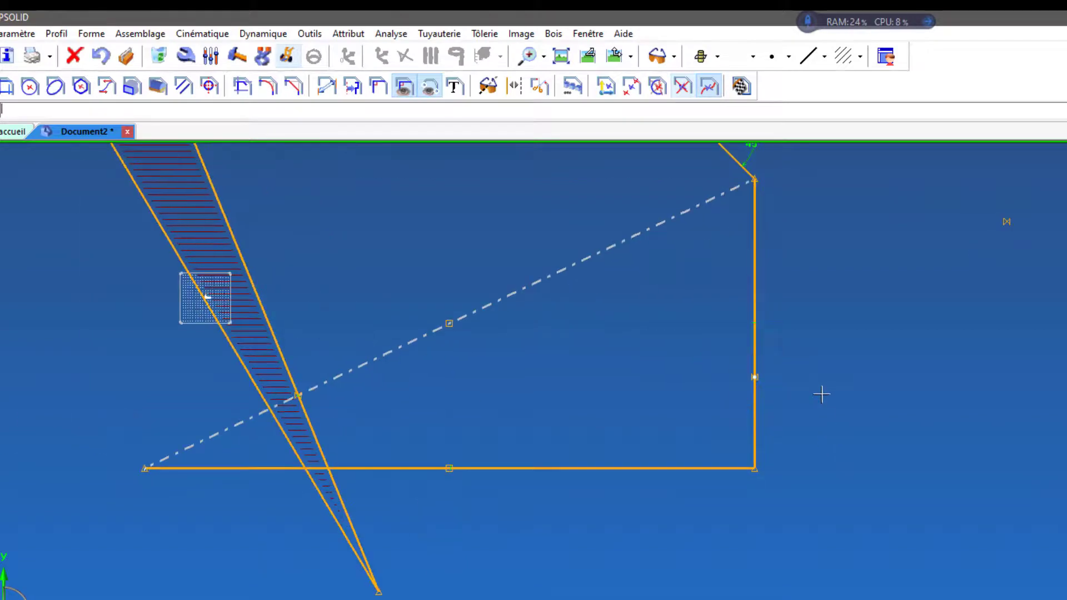
# Step: Move the point on the rectangle's right vertical edge upward along that edge
pyautogui.click(287, 56)
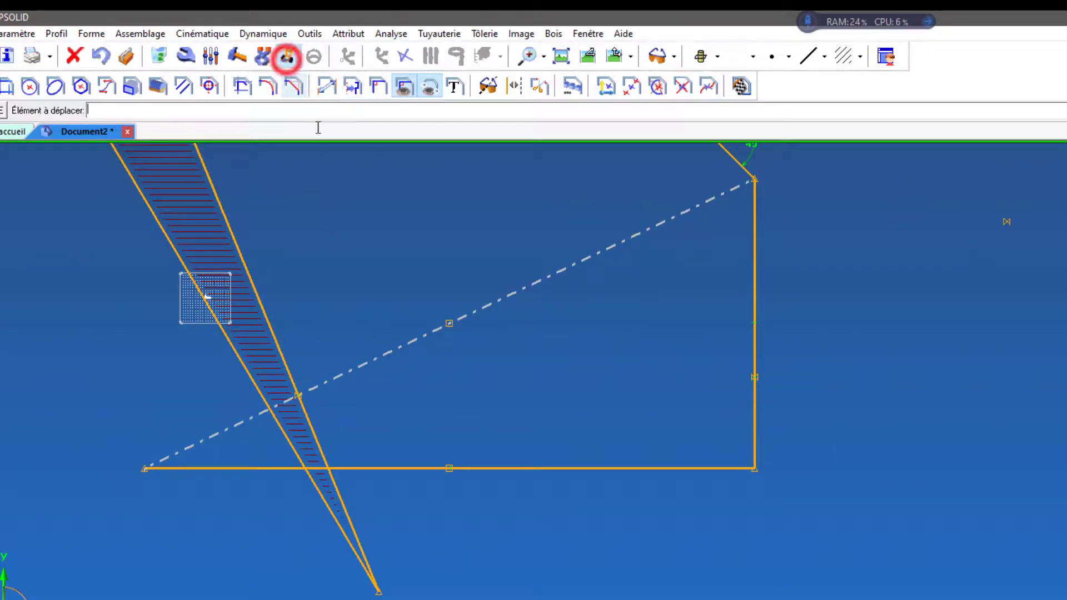
pyautogui.click(754, 377)
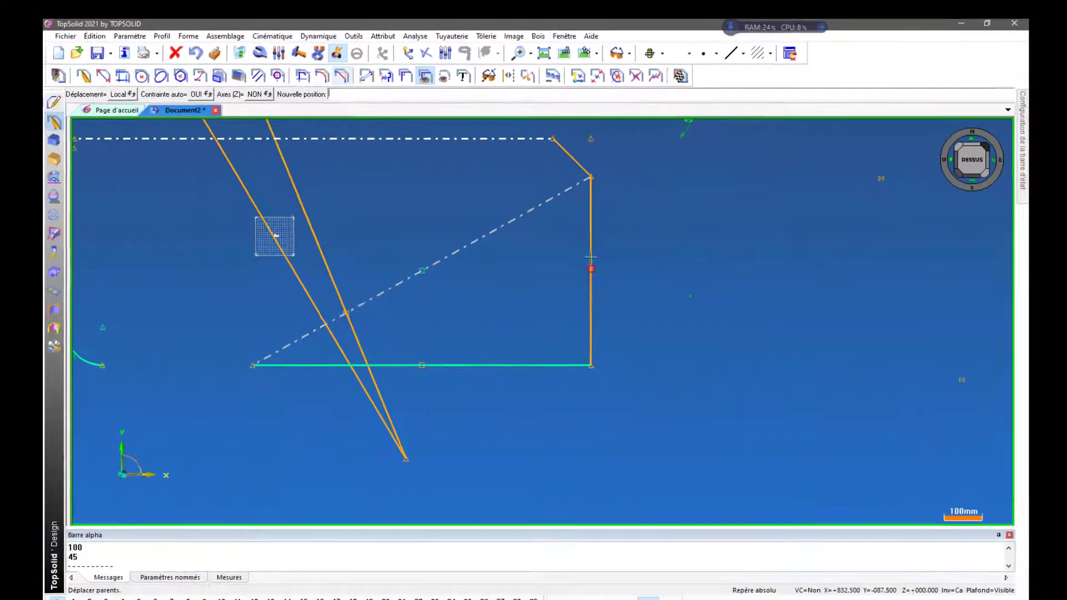
pyautogui.click(580, 231)
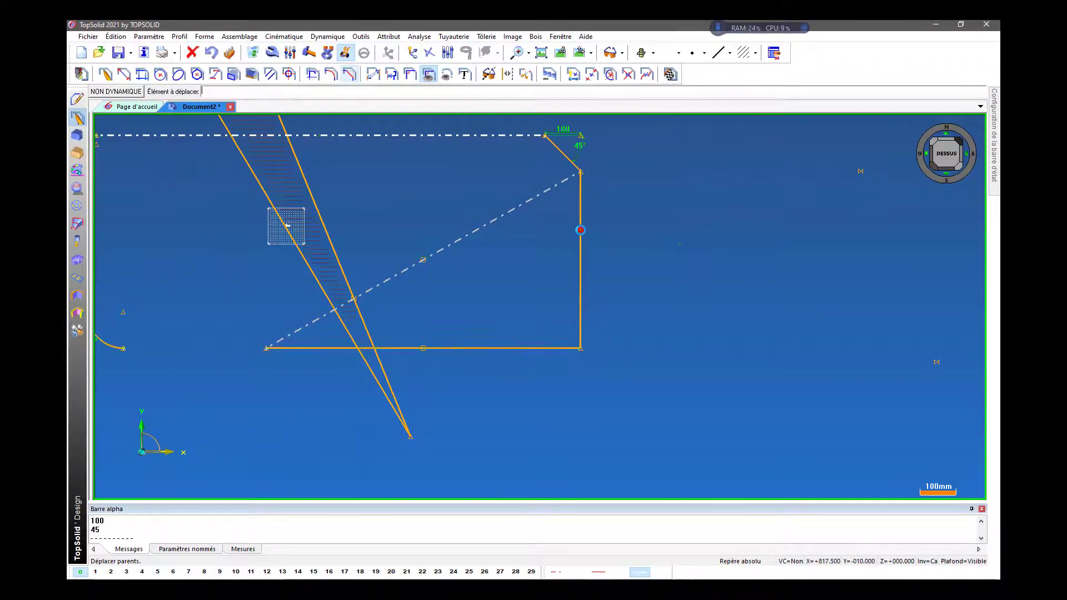
pyautogui.scroll(-3, 770, 256)
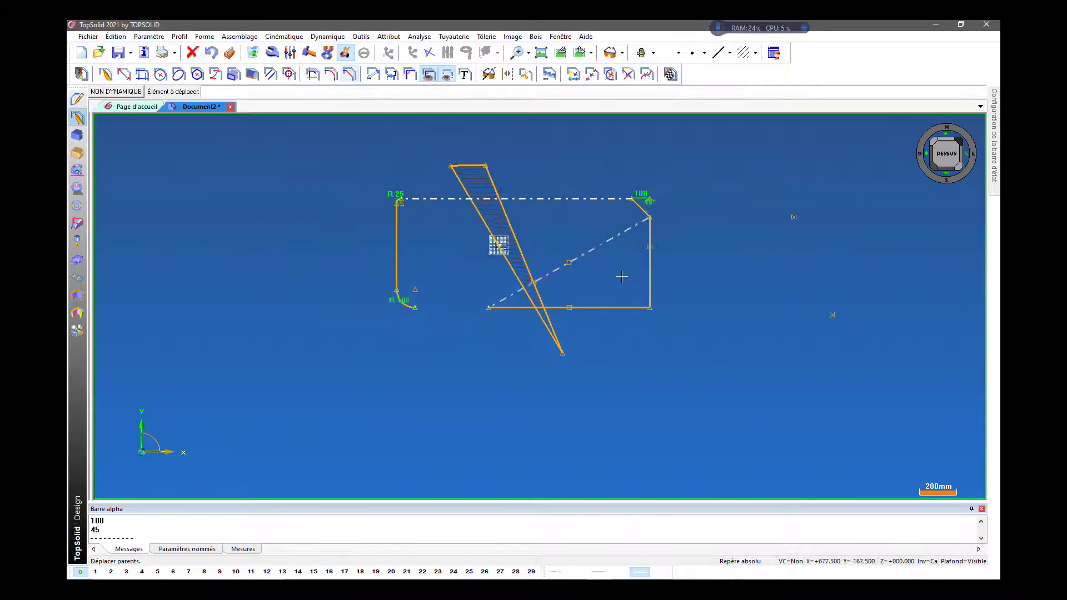
pyautogui.scroll(-2, 450, 260)
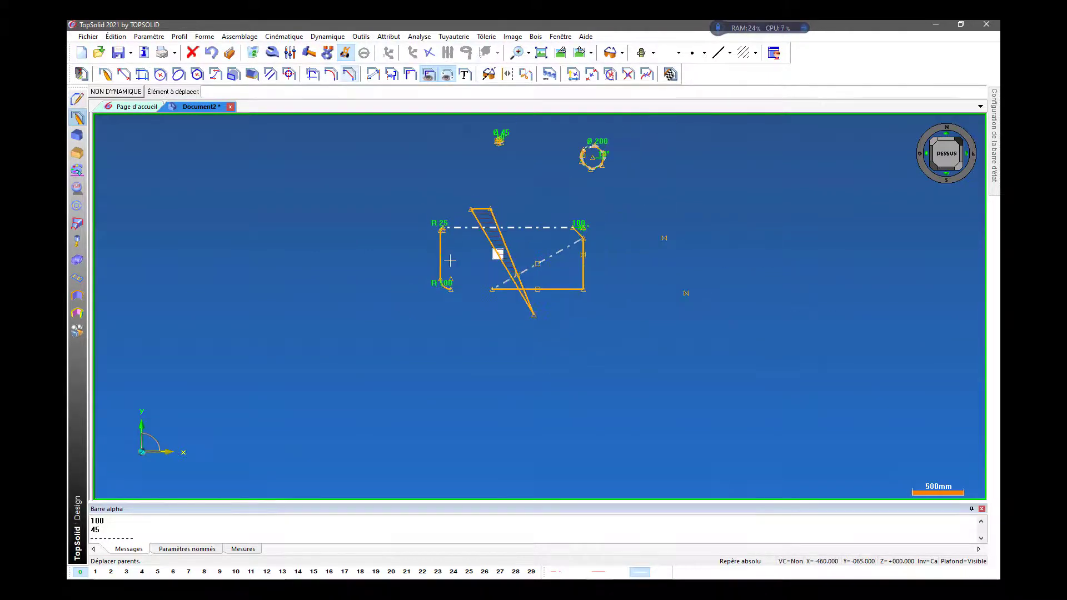
pyautogui.scroll(-4, 542, 331)
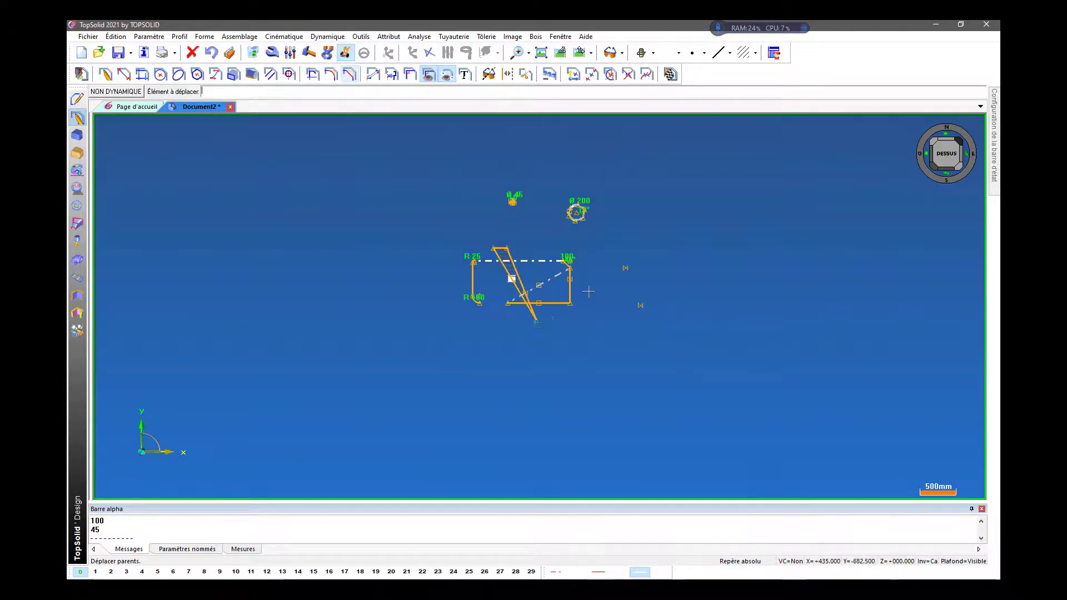
pyautogui.scroll(1, 681, 276)
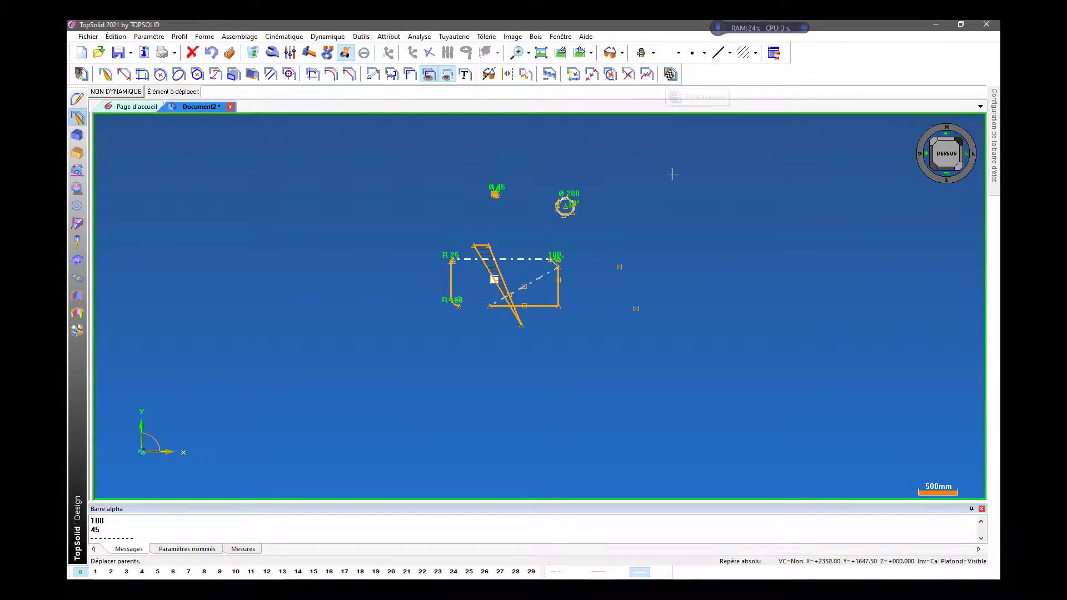
# Step: Finish the sketch and fit all of its geometry in the 3D view
pyautogui.click(671, 78)
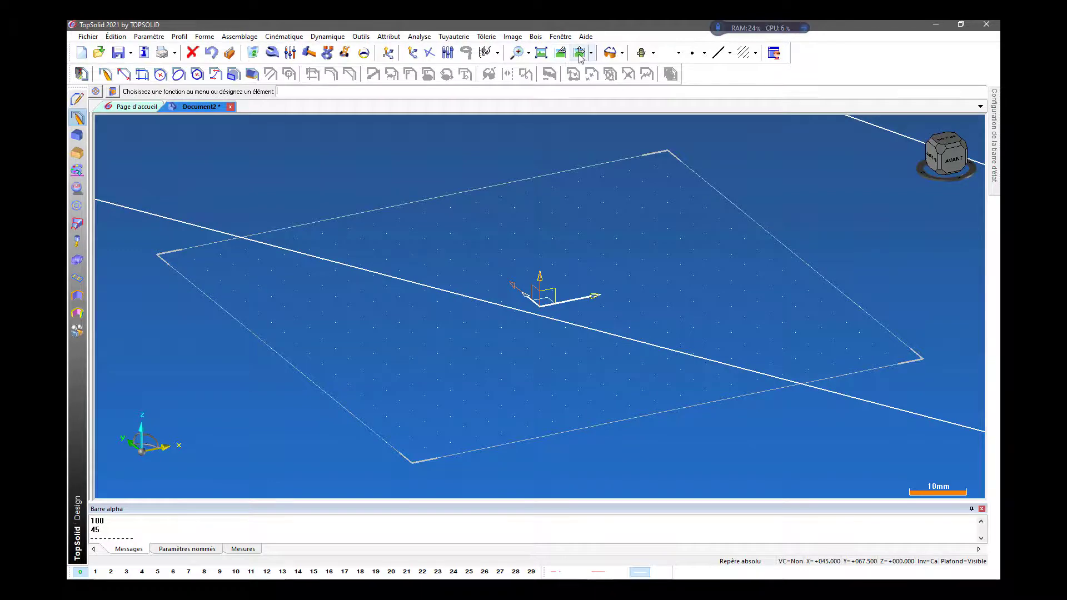
pyautogui.click(542, 53)
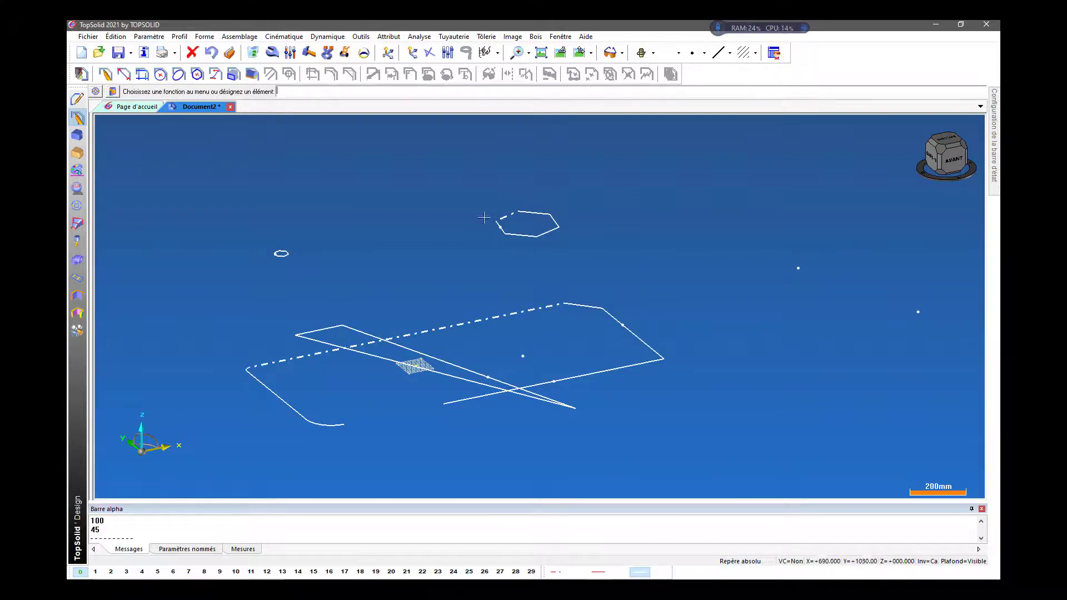
pyautogui.scroll(-2, 611, 220)
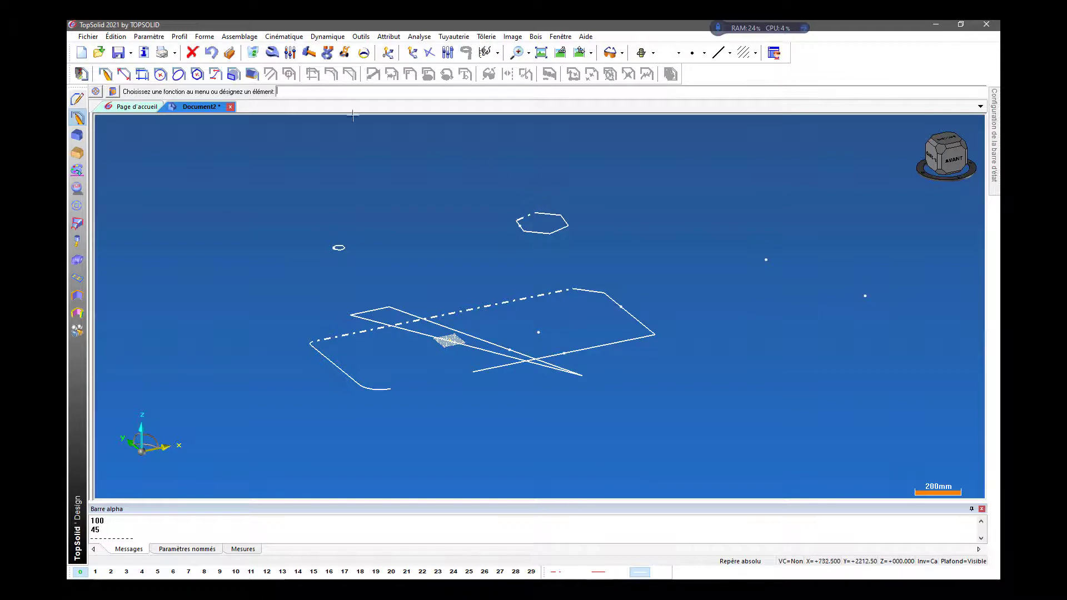
# Step: Draw a rectangular contour from two opposite corners, overlapping the existing rectangle's upper-left corner
pyautogui.click(106, 74)
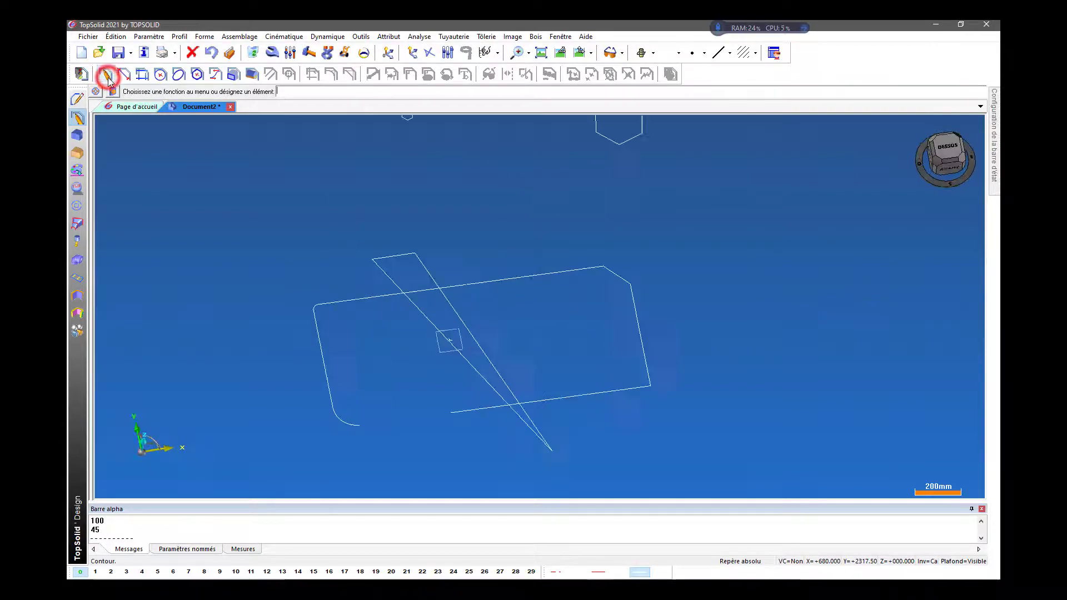
pyautogui.scroll(-1, 407, 315)
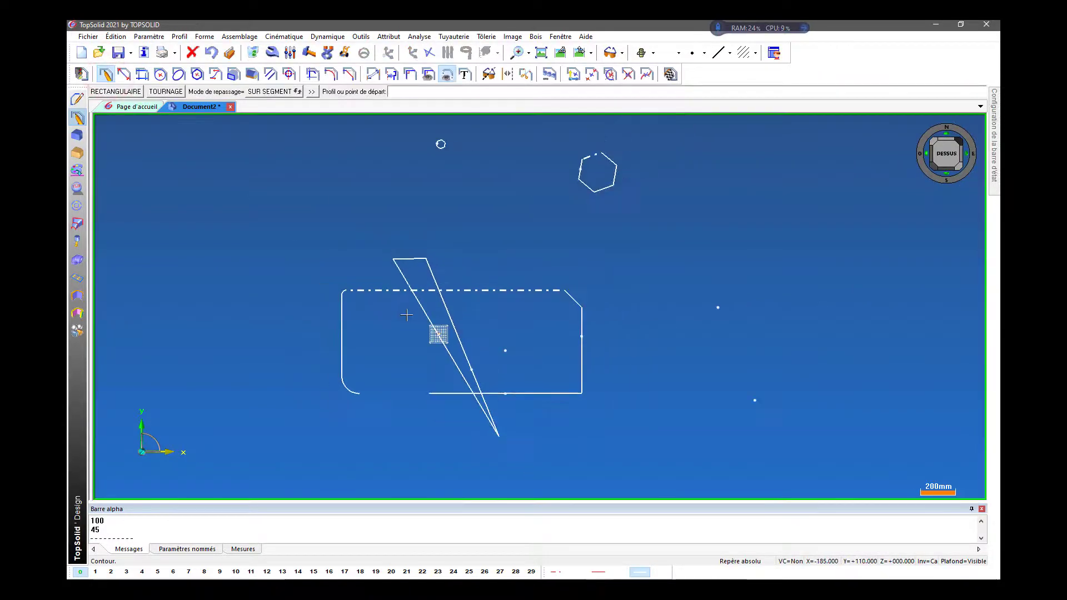
pyautogui.click(125, 92)
pyautogui.click(264, 204)
pyautogui.click(387, 324)
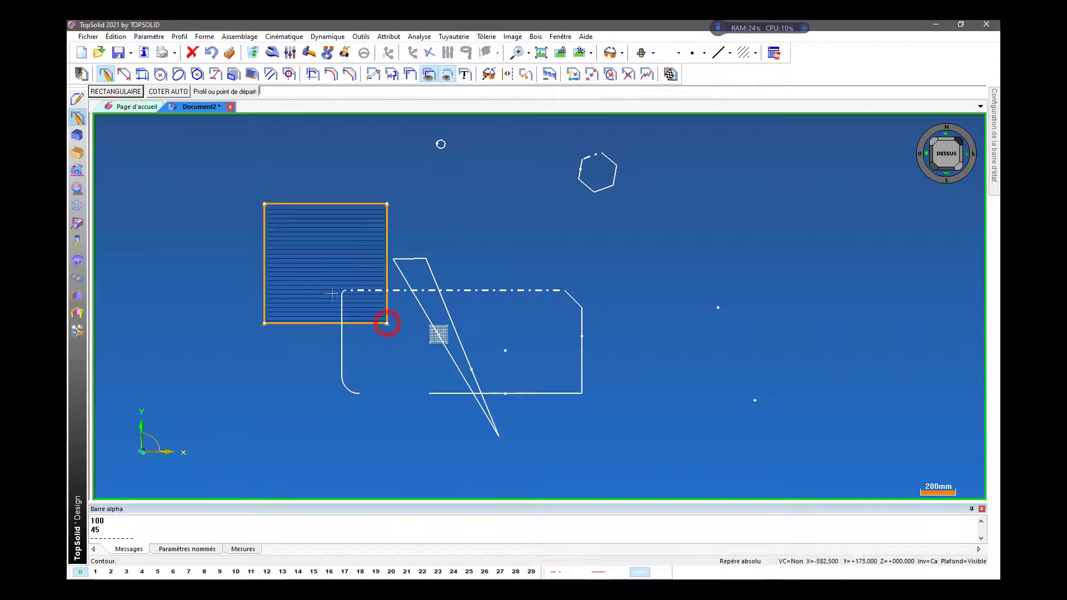
# Step: Finish the new rectangle's sketch and highlight each of the two sketches in the entity tree to identify their geometry
pyautogui.click(671, 75)
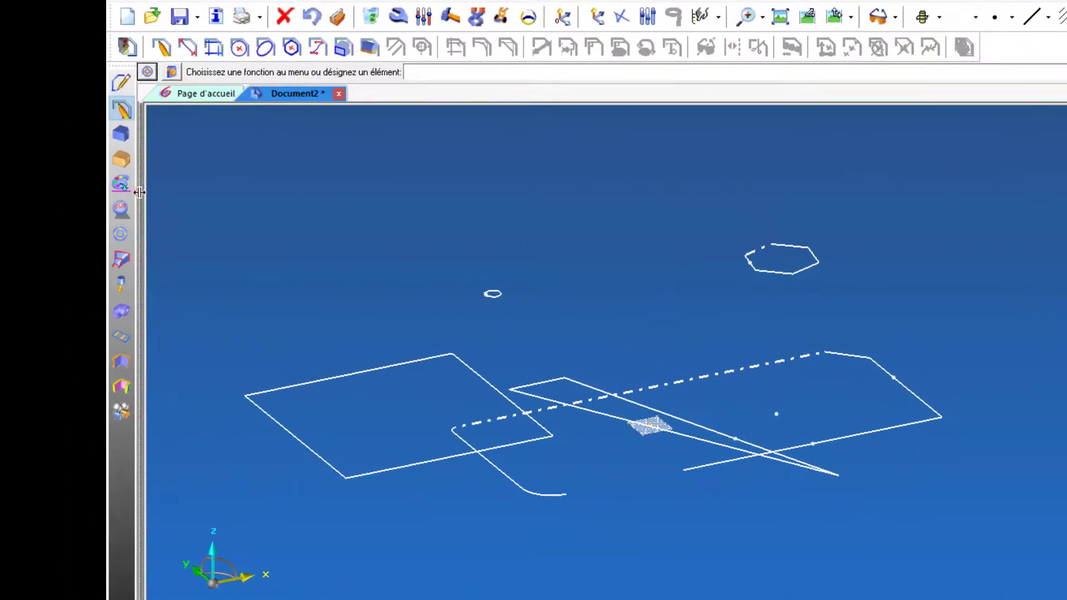
pyautogui.click(90, 176)
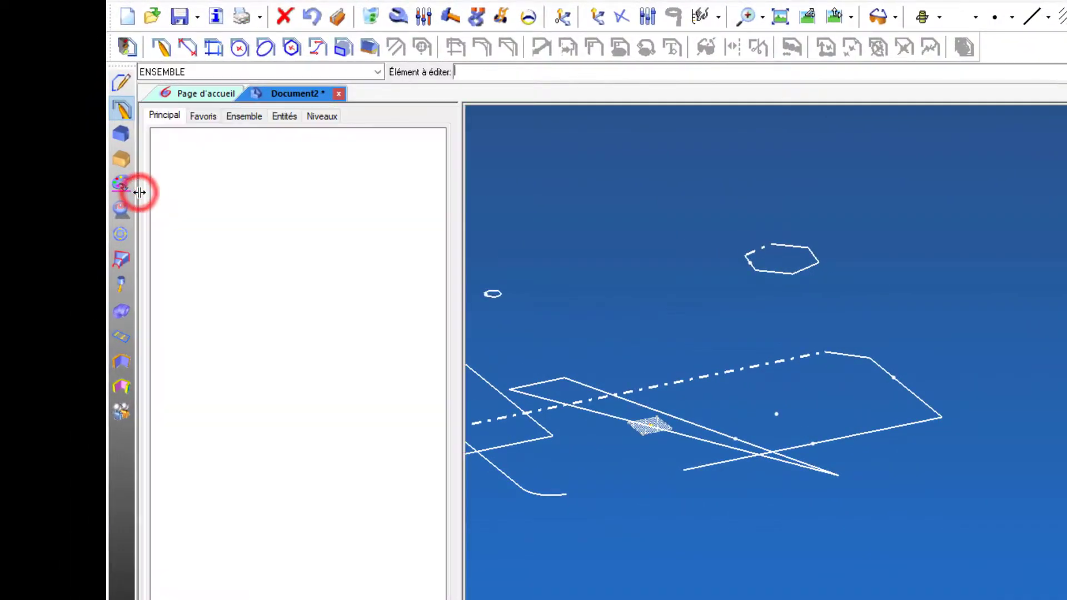
pyautogui.click(284, 117)
pyautogui.click(197, 160)
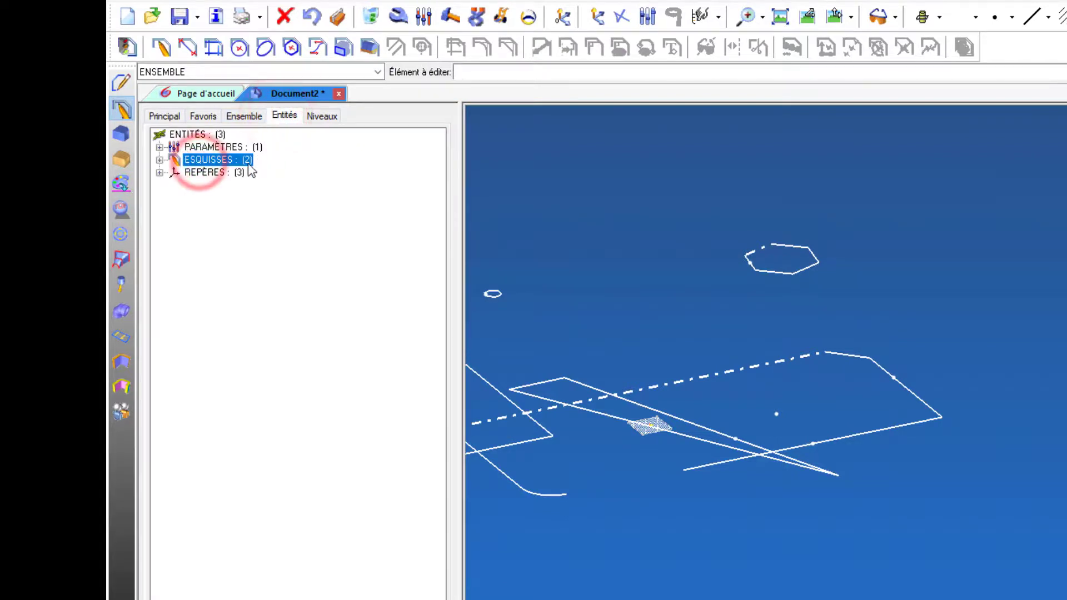
pyautogui.click(160, 160)
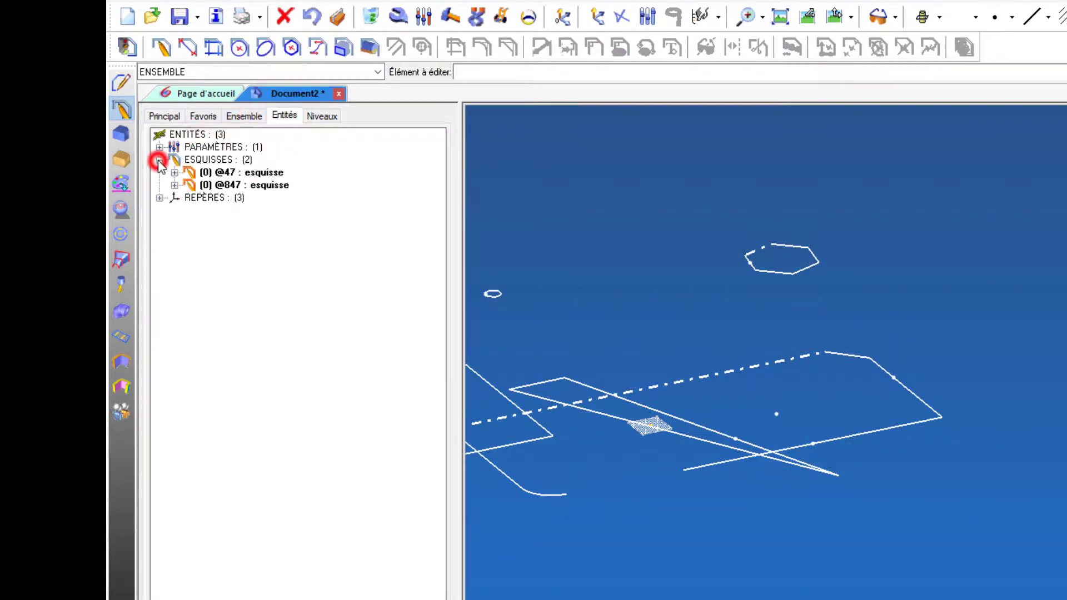
pyautogui.click(222, 173)
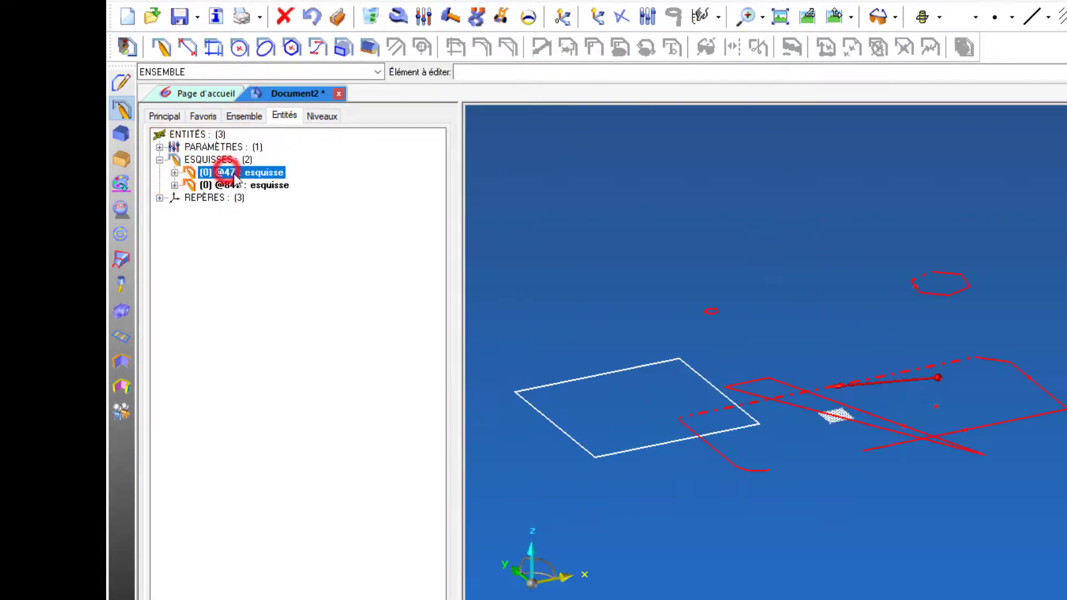
pyautogui.click(275, 186)
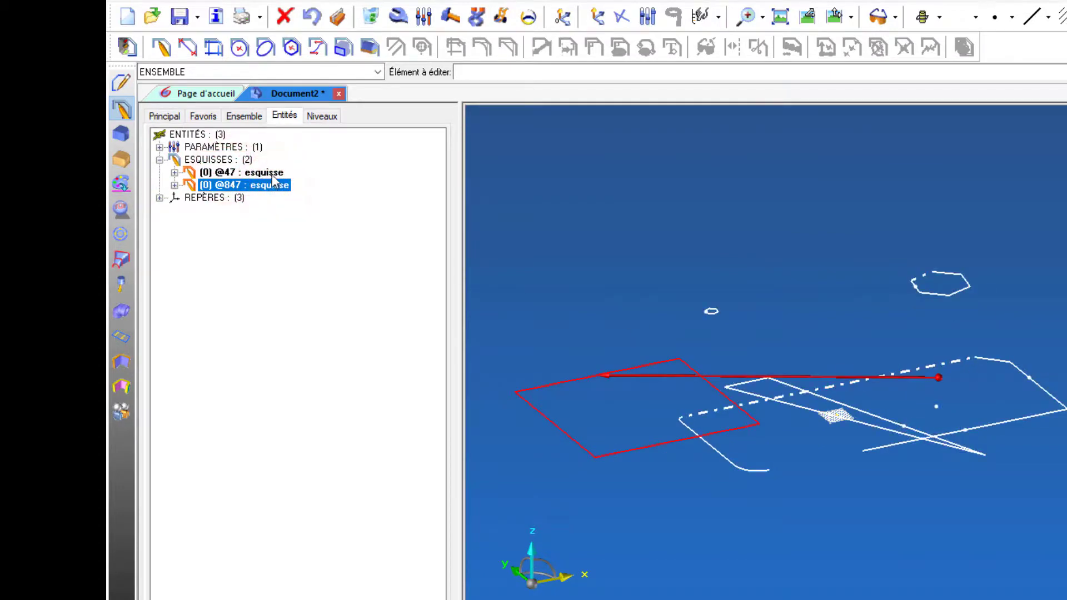
pyautogui.click(273, 174)
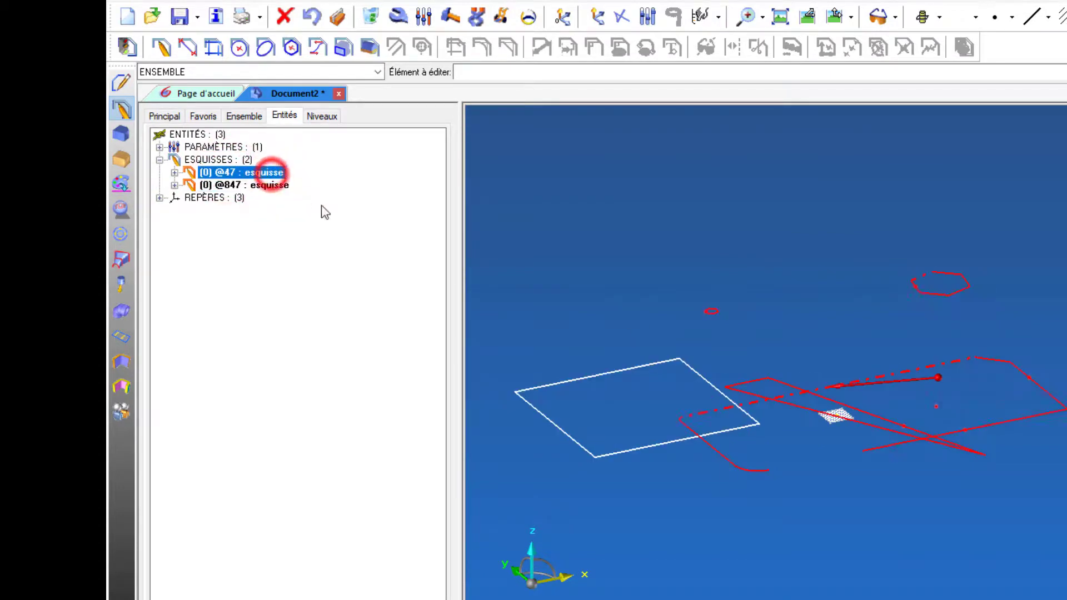
pyautogui.click(462, 150)
# Step: Open the separate rectangle's sketch for modification, inspect it and leave the sketch
pyautogui.click(399, 17)
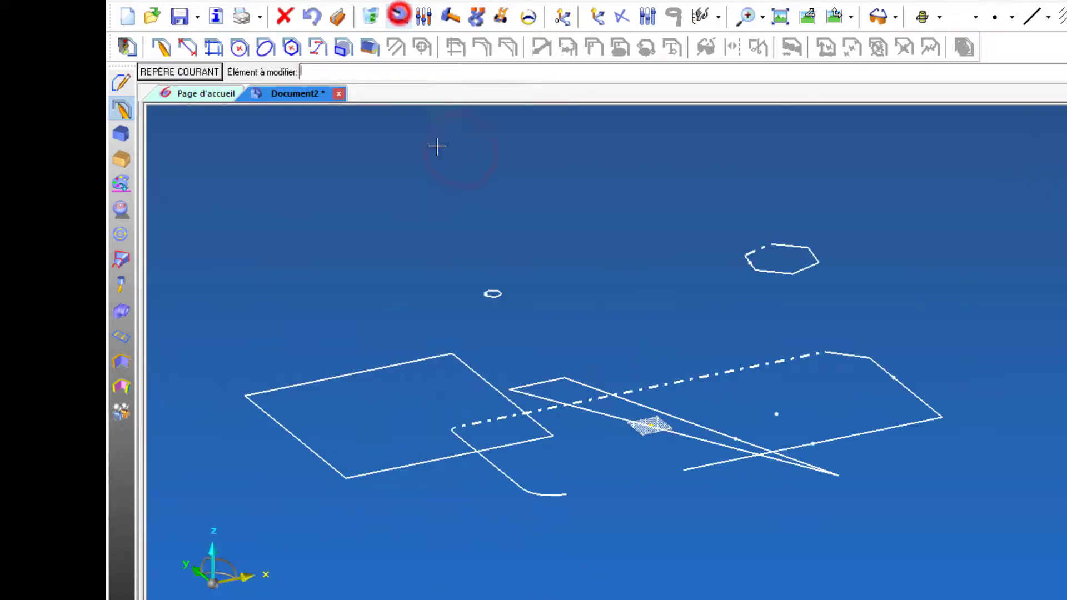
pyautogui.click(483, 375)
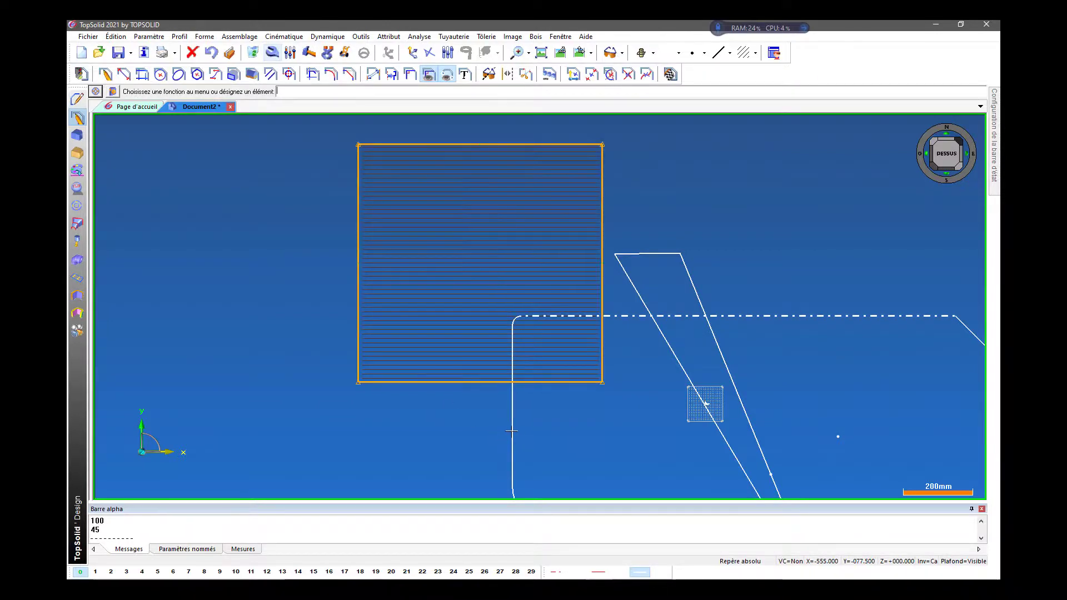
pyautogui.scroll(-2, 447, 234)
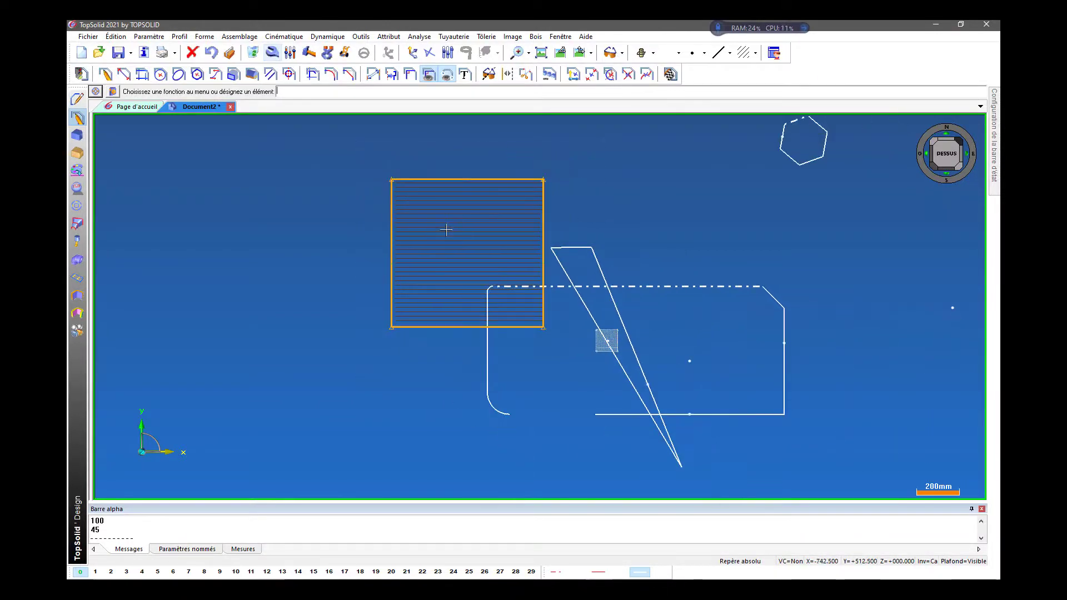
pyautogui.click(671, 75)
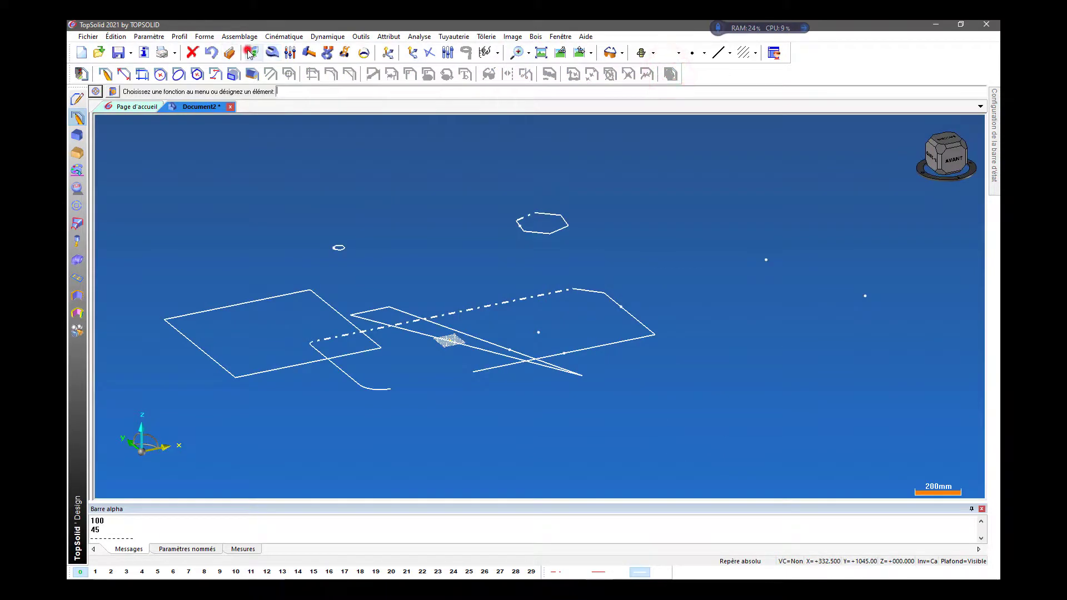
# Step: Delete the separate rectangle's sketch and check the sketches listed in the entity tree
pyautogui.click(260, 299)
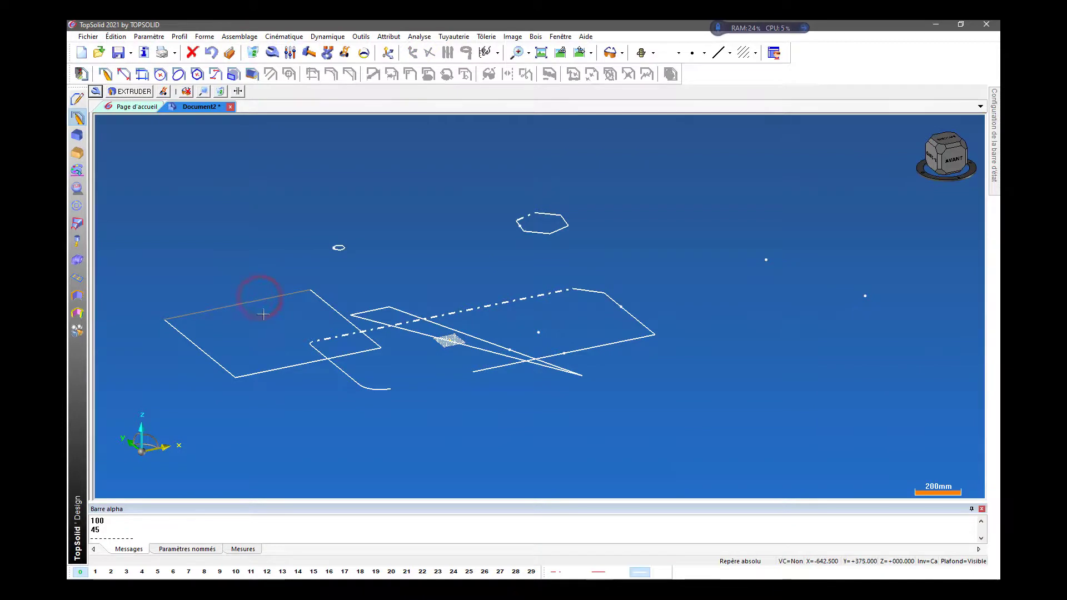
pyautogui.click(253, 53)
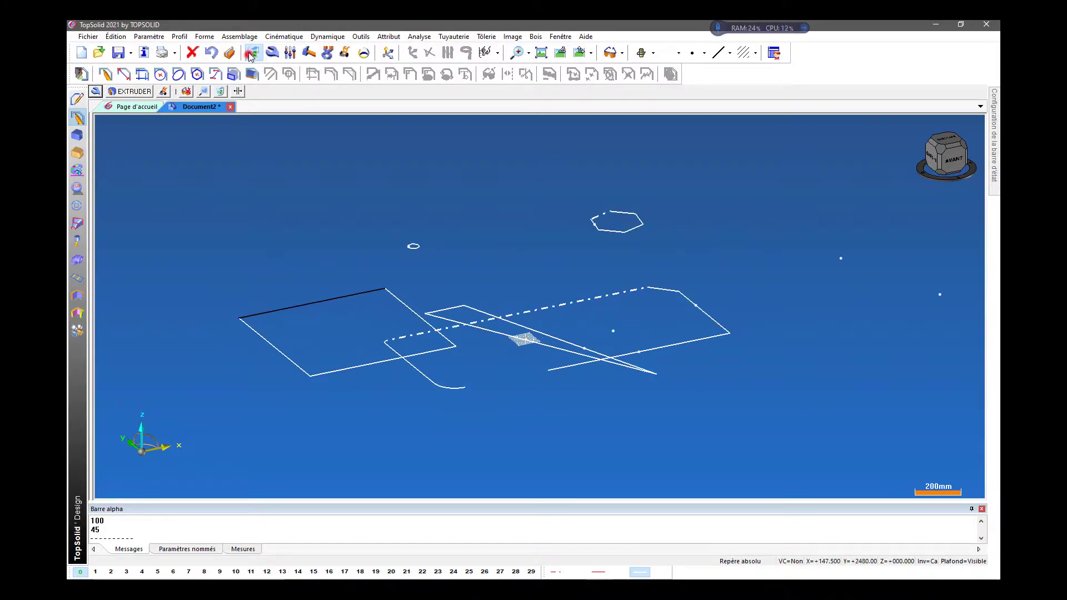
pyautogui.click(293, 305)
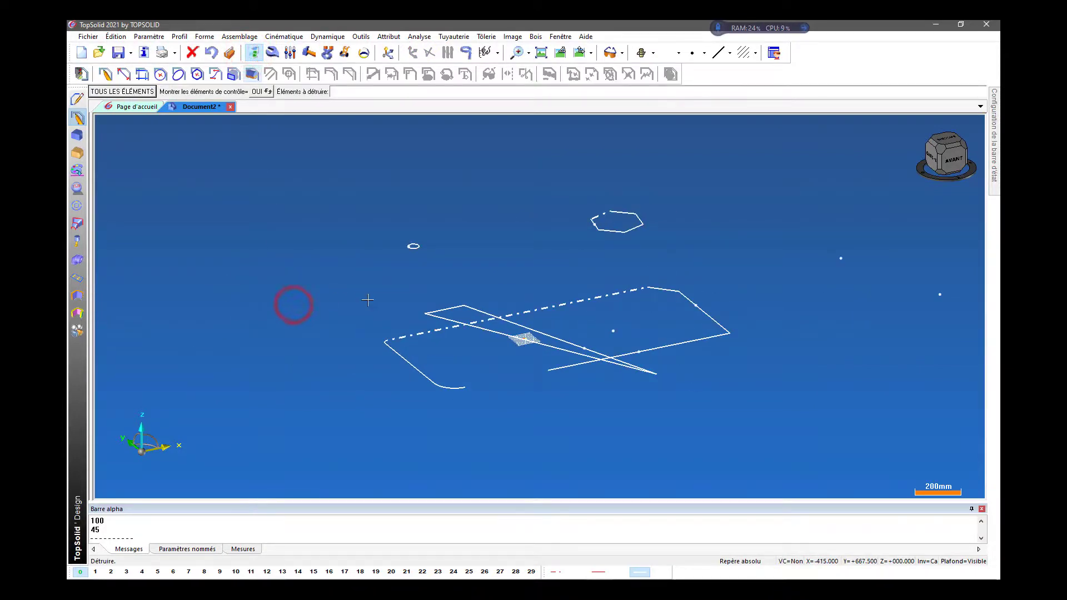
pyautogui.scroll(-2, 367, 300)
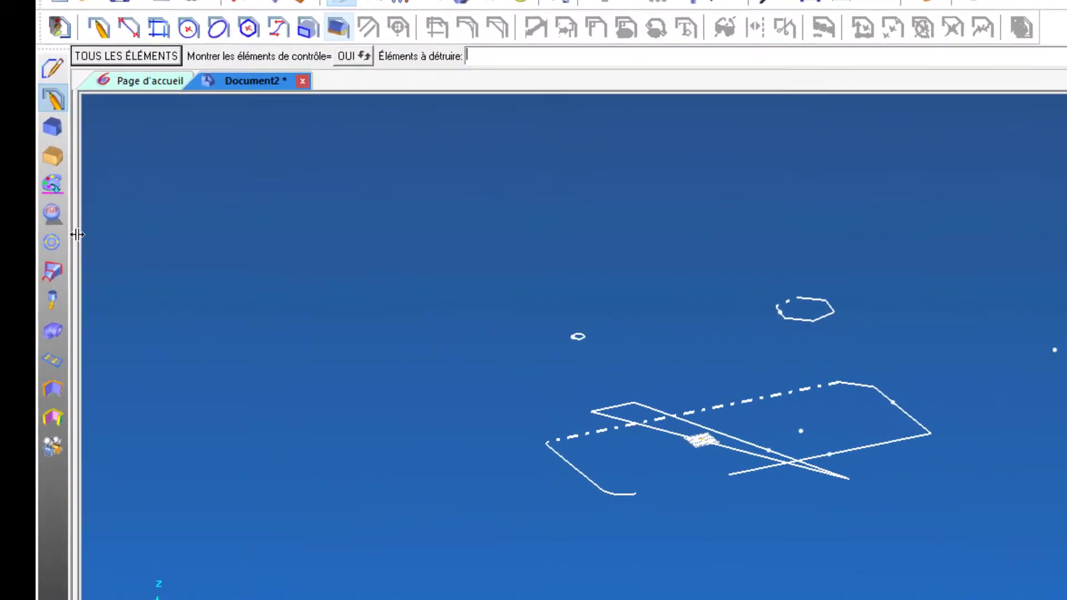
pyautogui.click(77, 234)
pyautogui.click(165, 158)
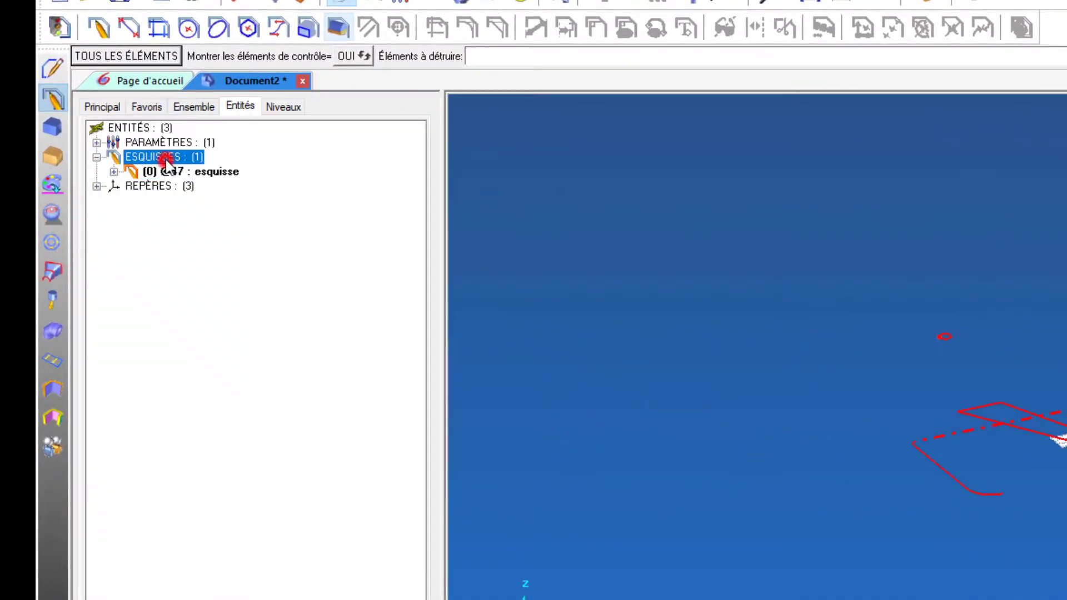
pyautogui.click(165, 172)
pyautogui.click(669, 289)
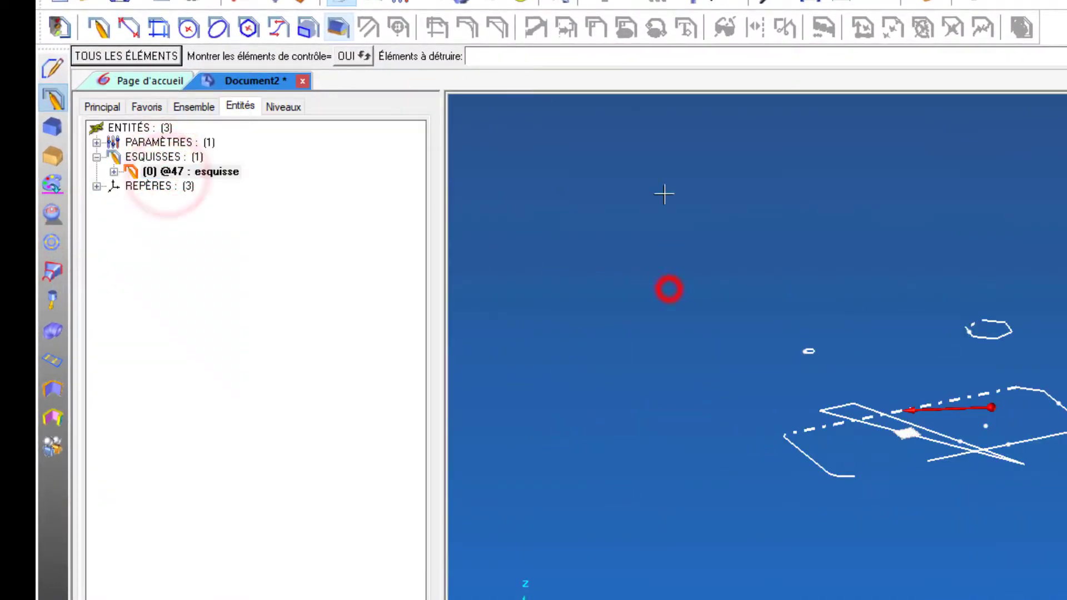
# Step: Open the original sketch with the filleted contour and polygons for modification
pyautogui.click(372, 2)
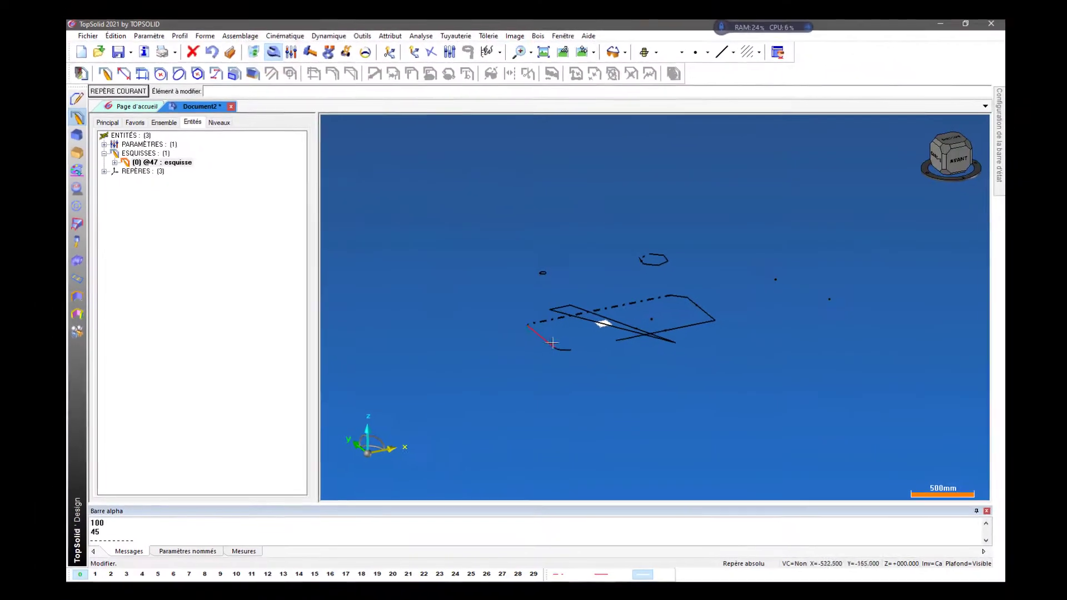
pyautogui.click(710, 415)
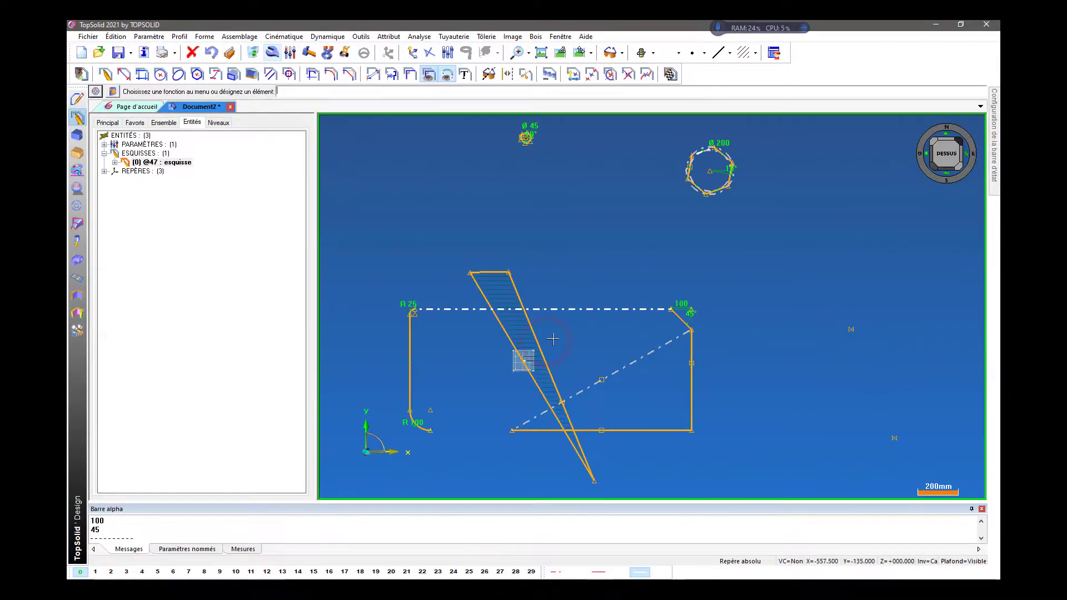
pyautogui.scroll(-5, 614, 310)
pyautogui.scroll(4, 552, 334)
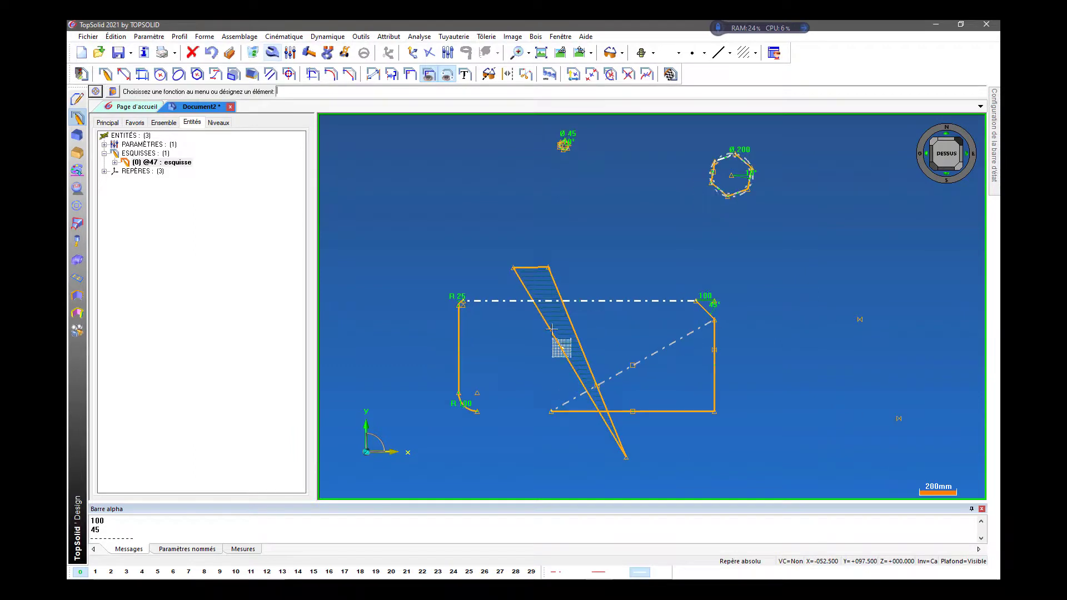
pyautogui.scroll(-2, 575, 262)
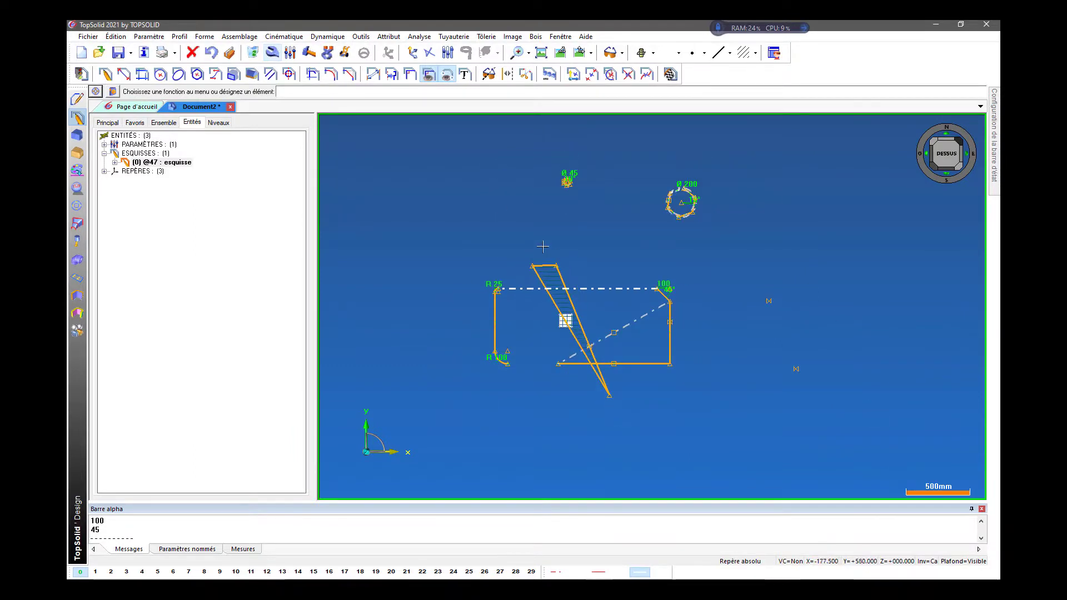
# Step: Delete the two polygons, the two isolated points and all the contours and construction lines around the origin
pyautogui.click(250, 53)
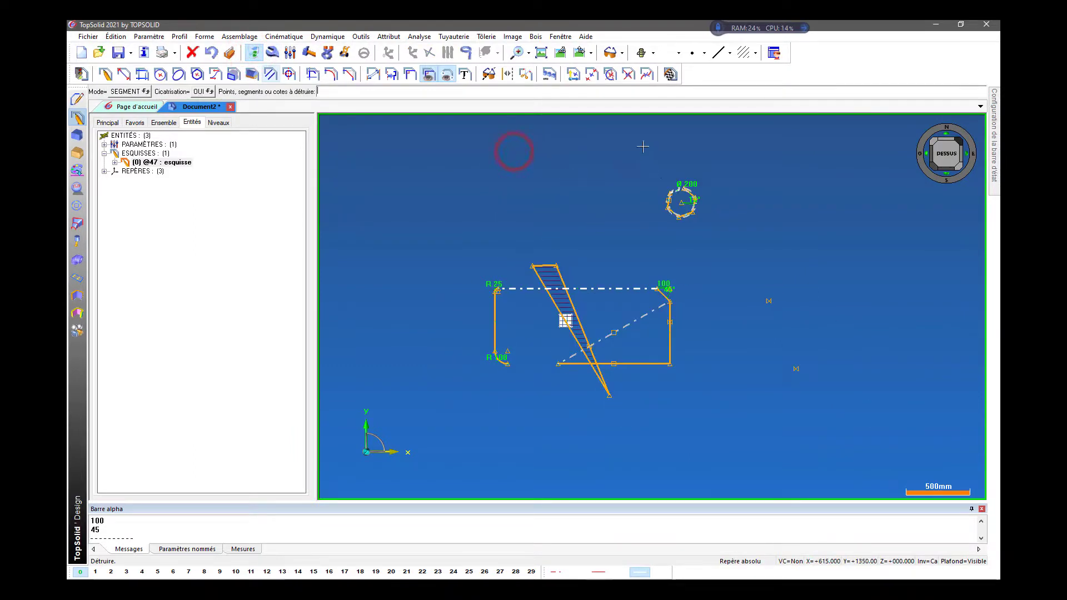
pyautogui.moveTo(720, 255); pyautogui.dragTo(783, 280)
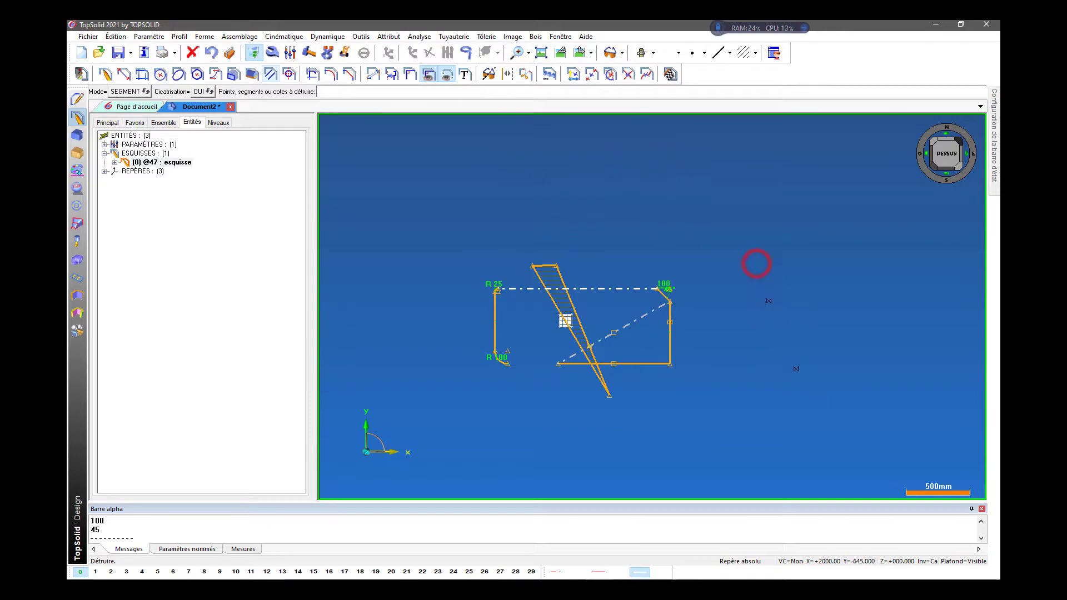
pyautogui.scroll(4, 556, 350)
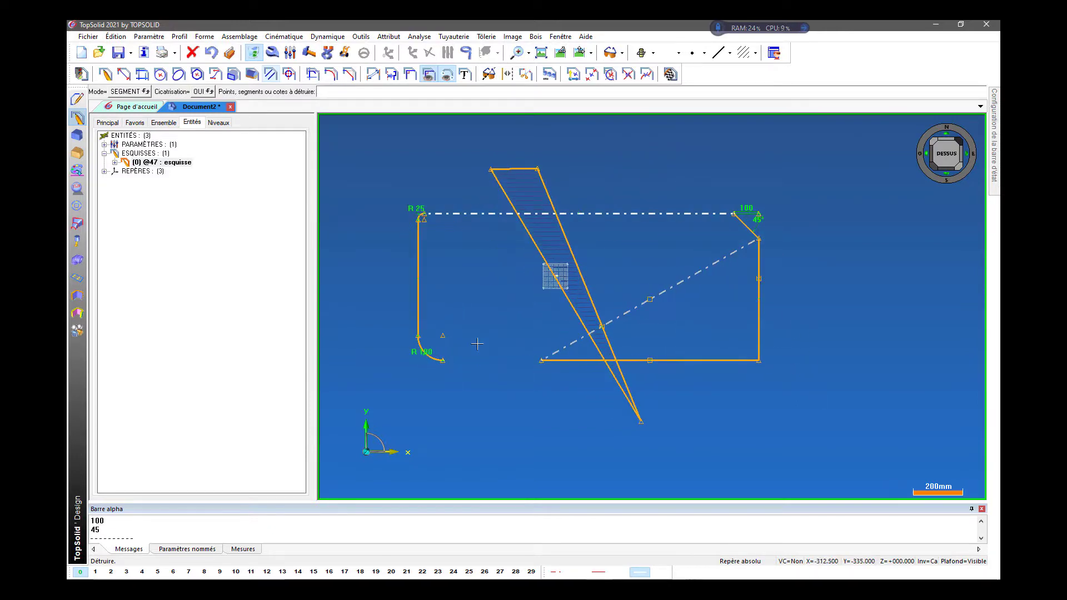
pyautogui.moveTo(553, 293); pyautogui.dragTo(782, 423)
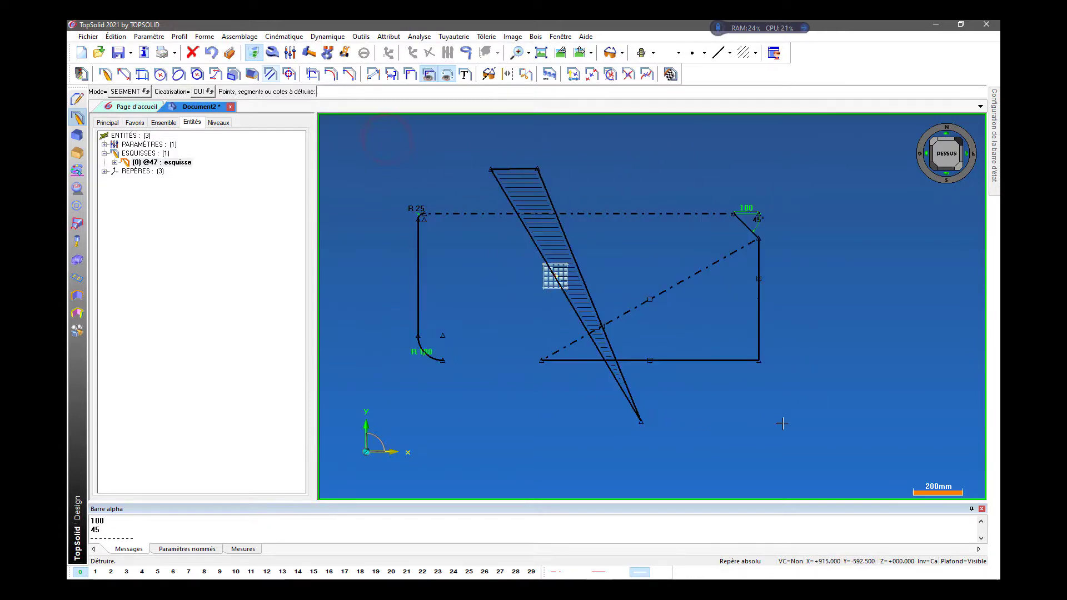